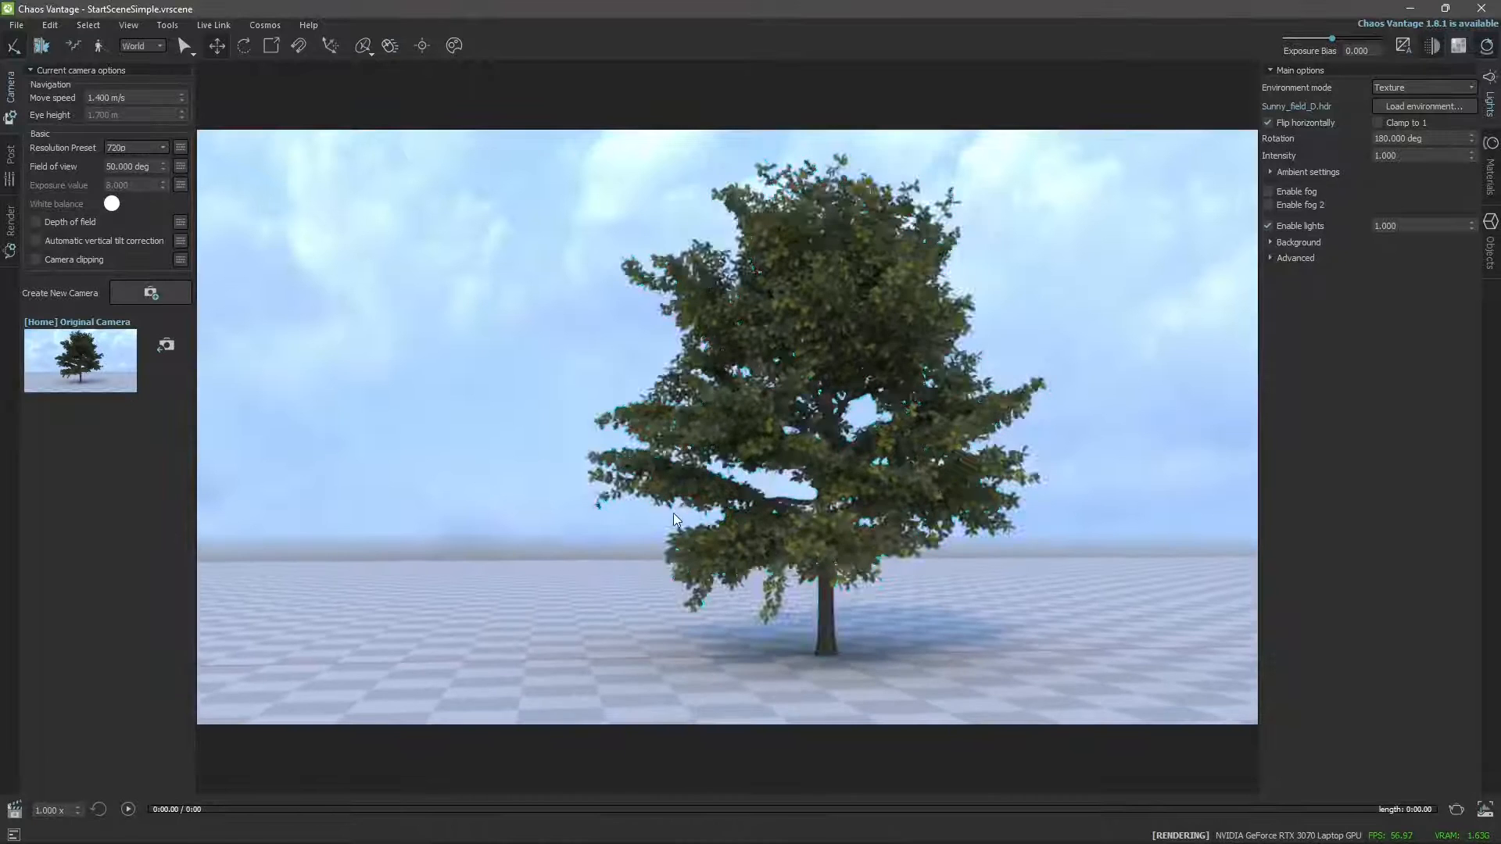
pyautogui.moveTo(697, 488); pyautogui.dragTo(766, 471)
pyautogui.click(609, 525)
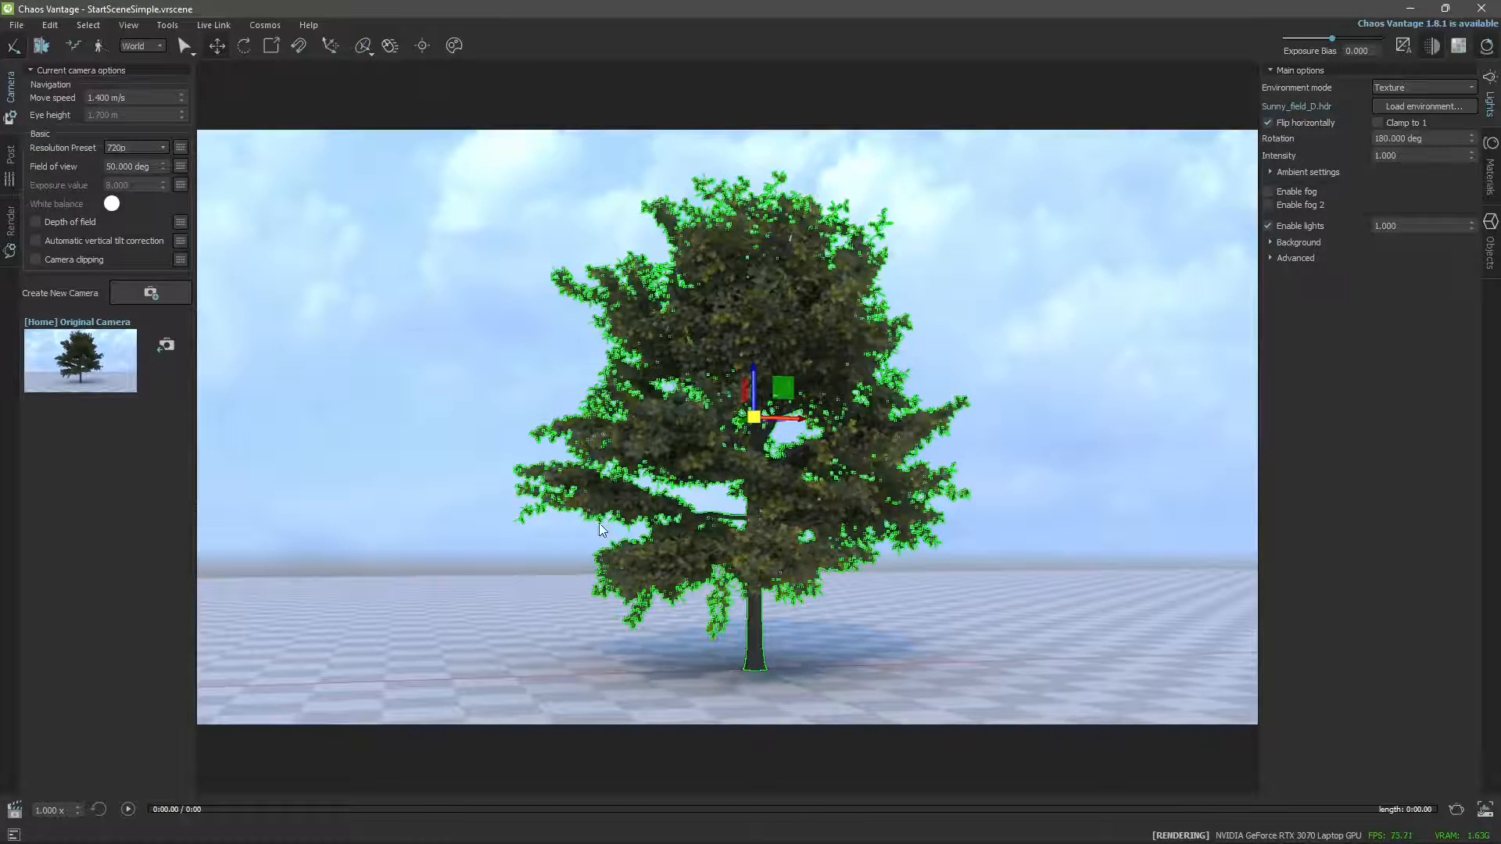
pyautogui.click(430, 368)
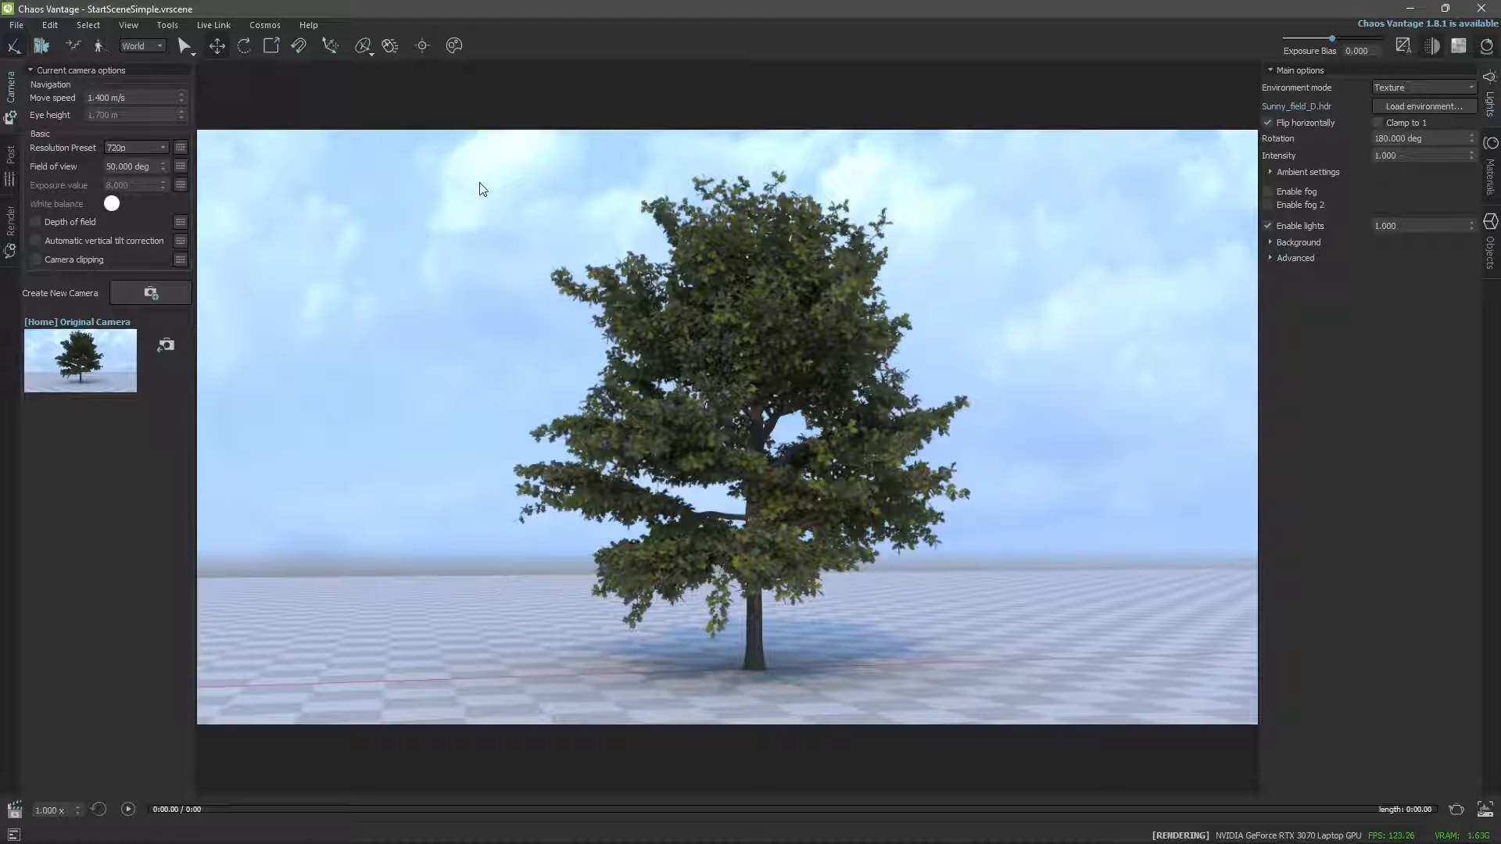
# Create a new empty scene in place of the open tree scene.
pyautogui.click(19, 28)
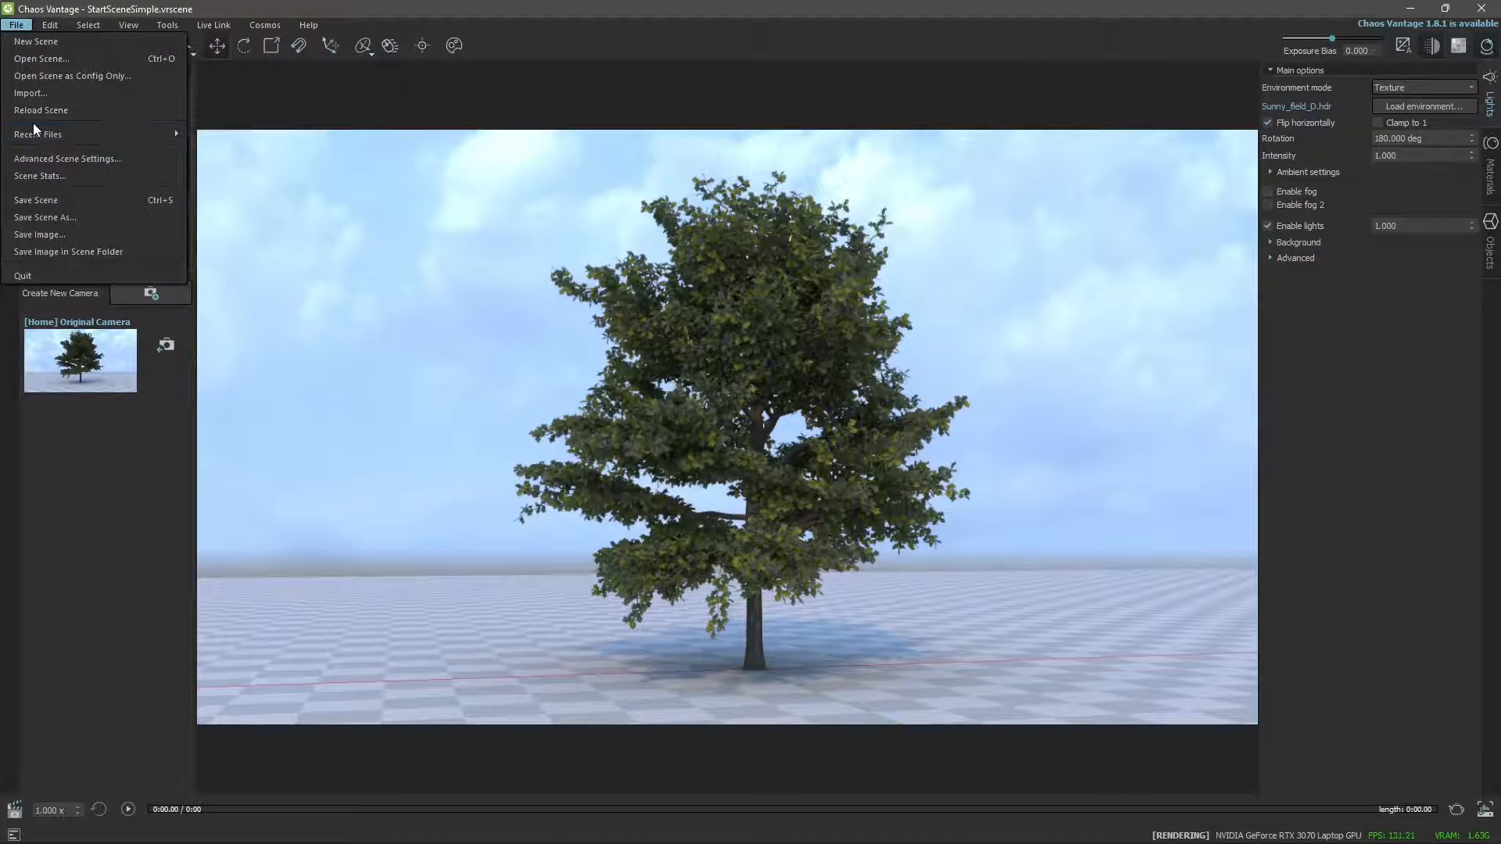
pyautogui.click(30, 41)
pyautogui.click(879, 451)
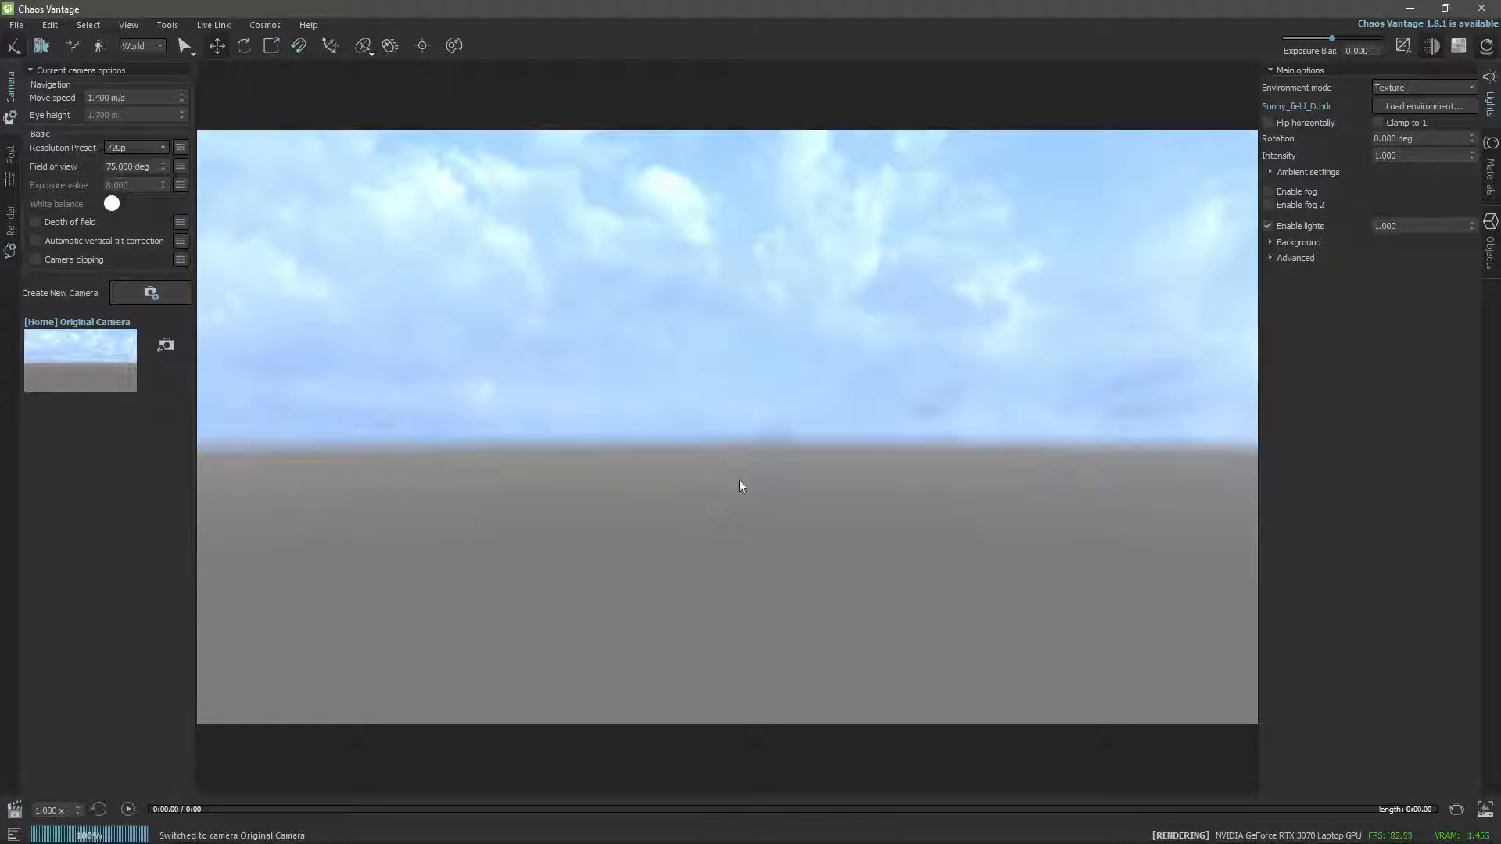
pyautogui.click(1492, 110)
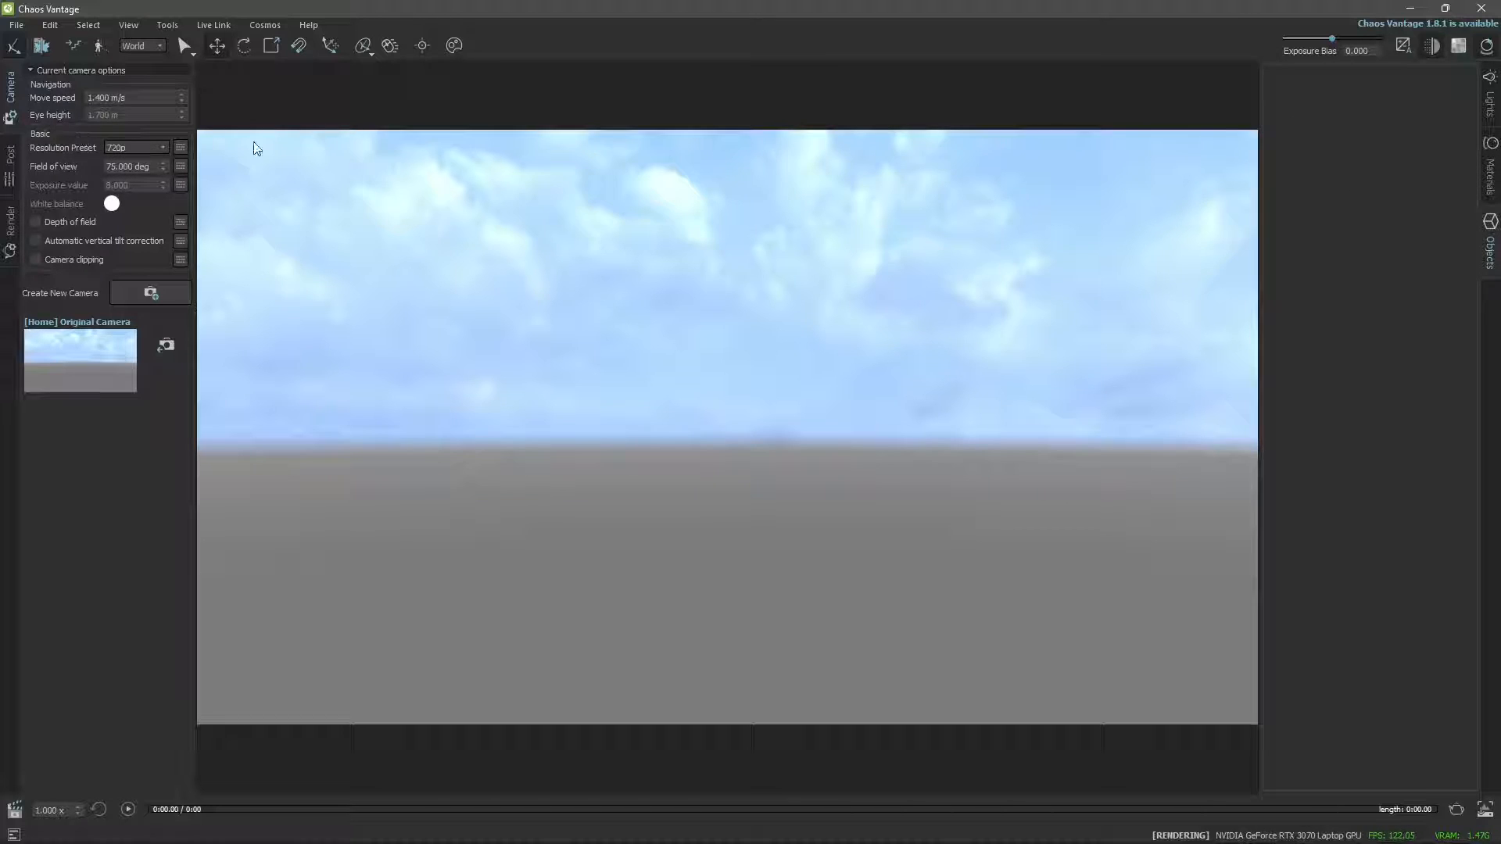
# Start importing a file, browse to the 3DSMAX folder and check which file formats can be imported.
pyautogui.click(21, 28)
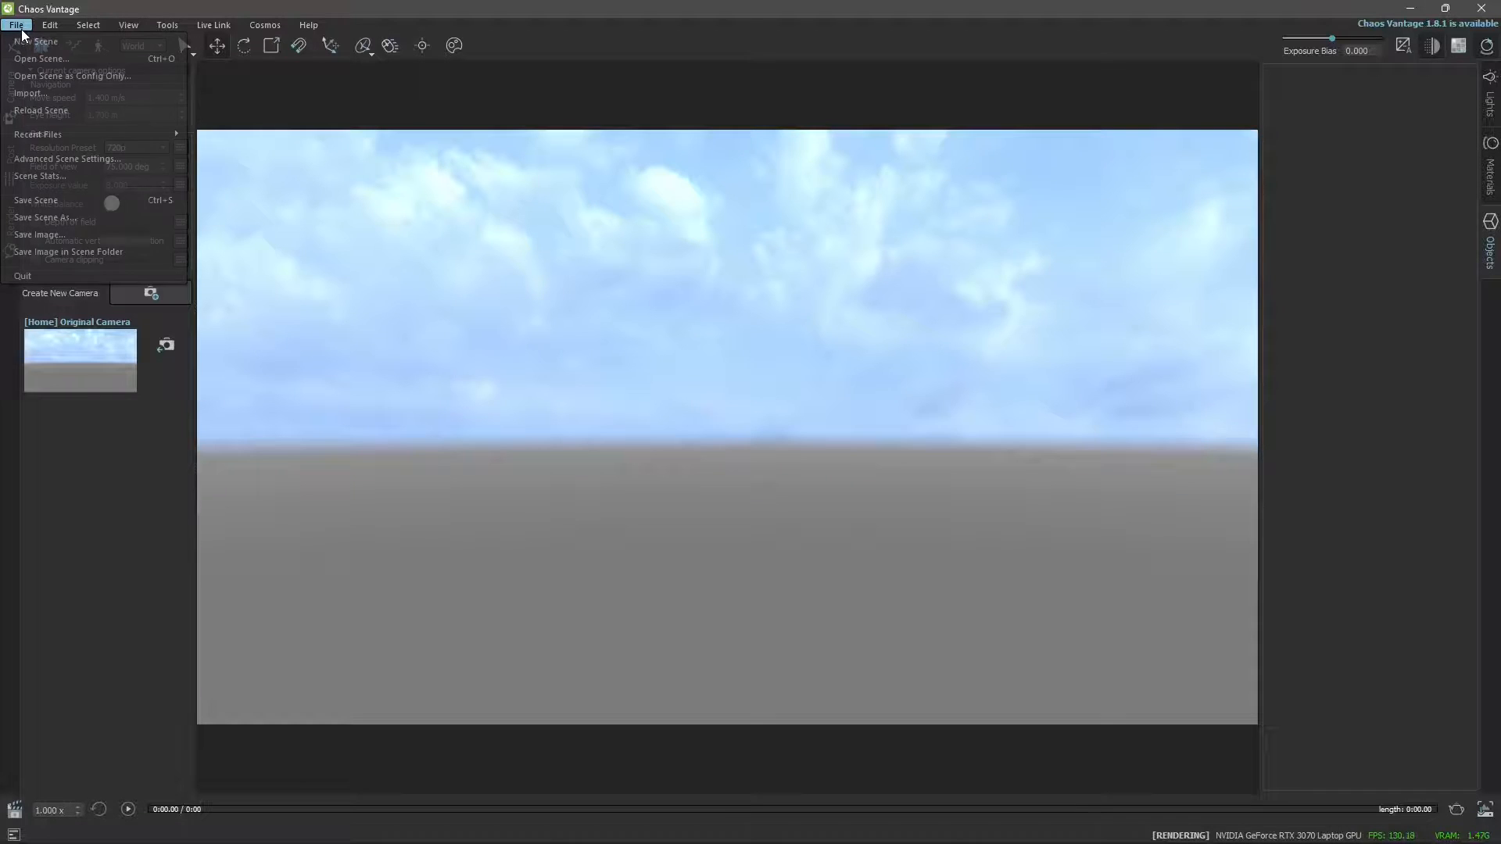
pyautogui.click(33, 93)
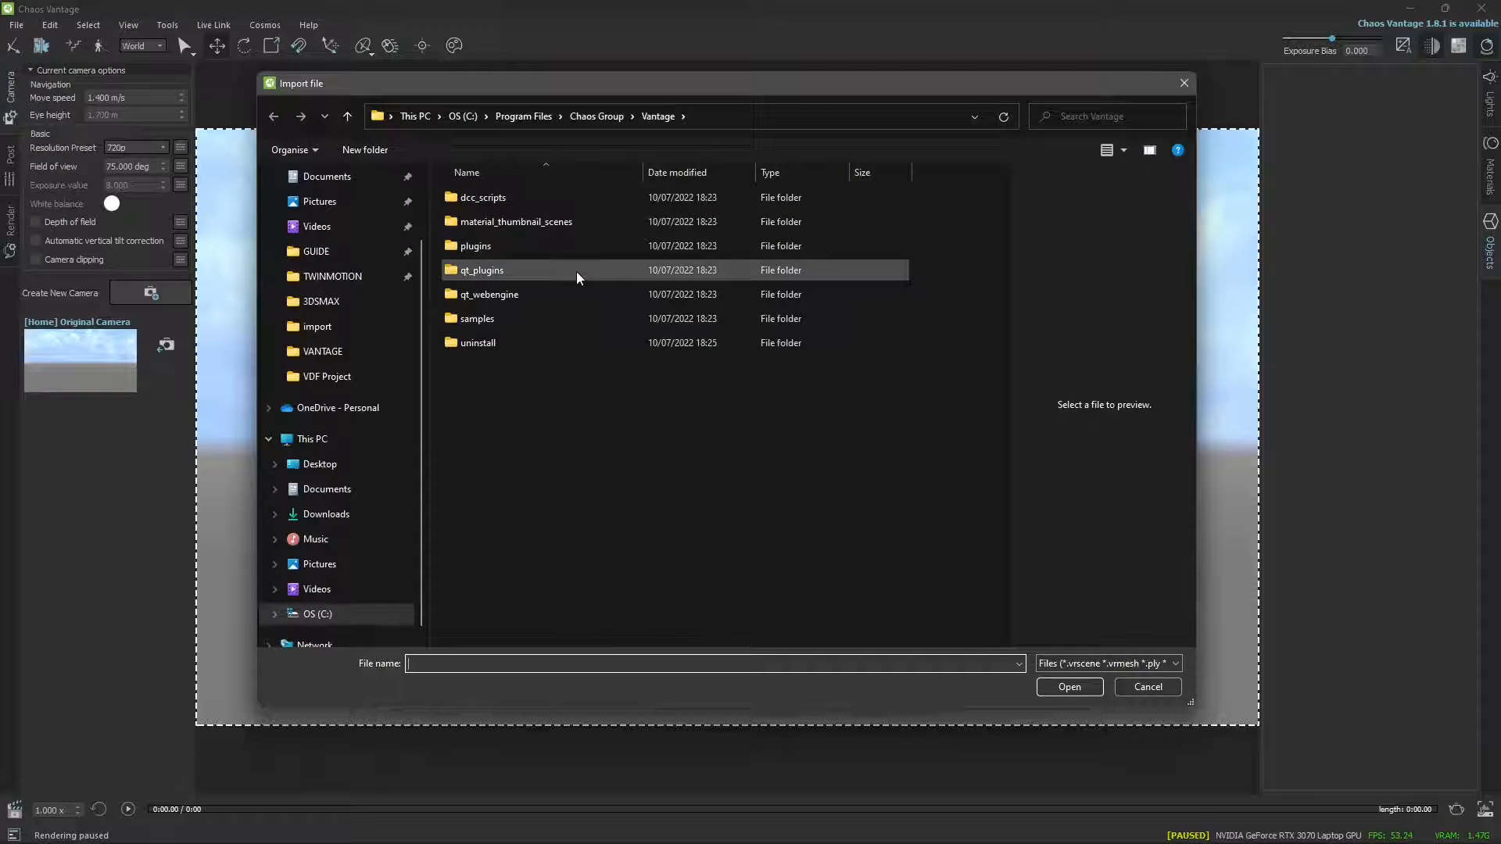
pyautogui.click(308, 309)
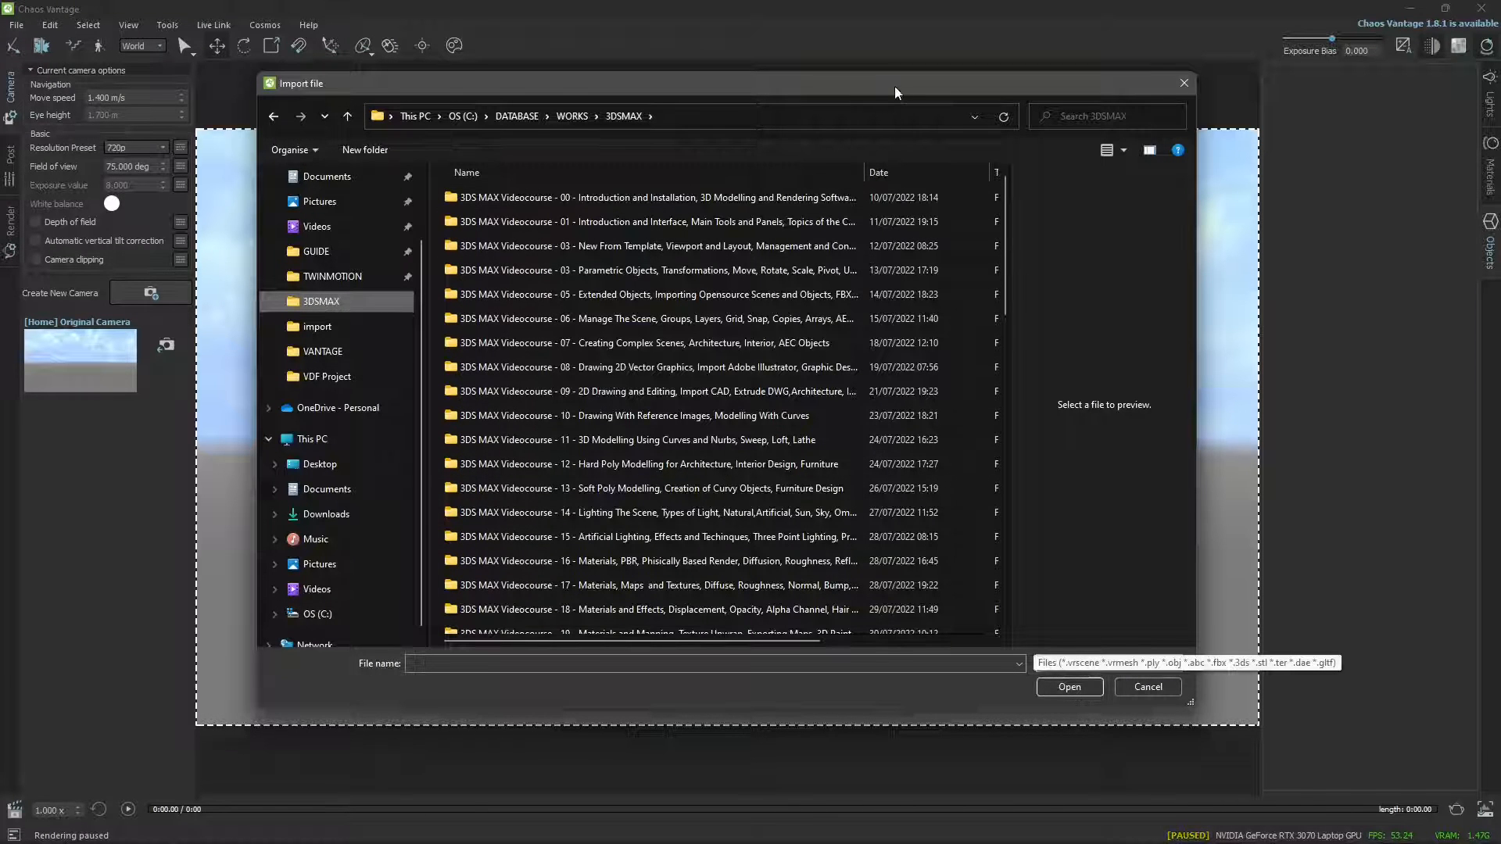
pyautogui.moveTo(894, 86); pyautogui.dragTo(902, 30)
pyautogui.moveTo(1193, 638); pyautogui.dragTo(1165, 585)
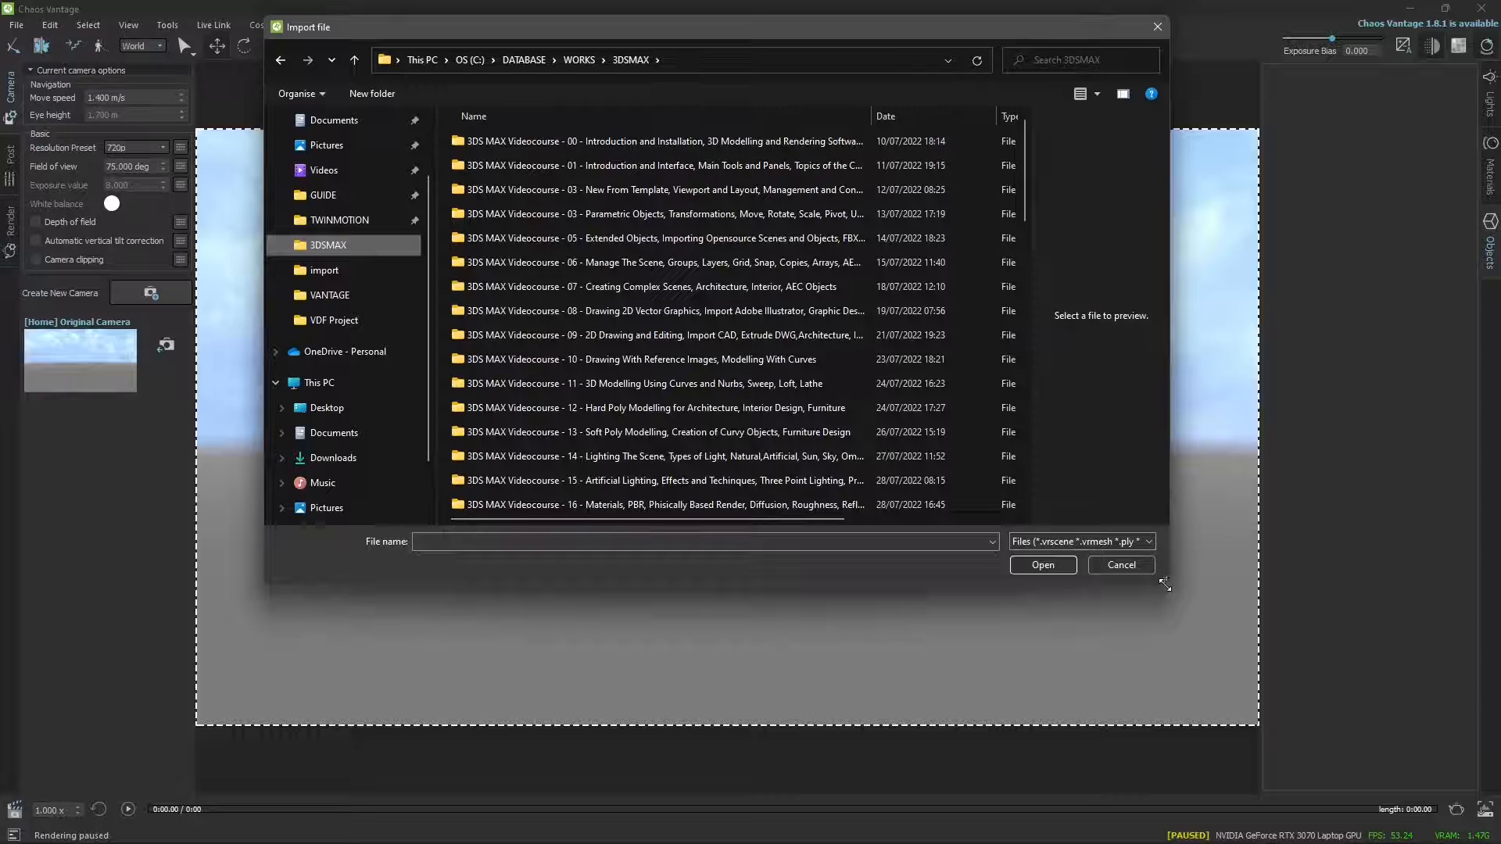
pyautogui.click(1048, 547)
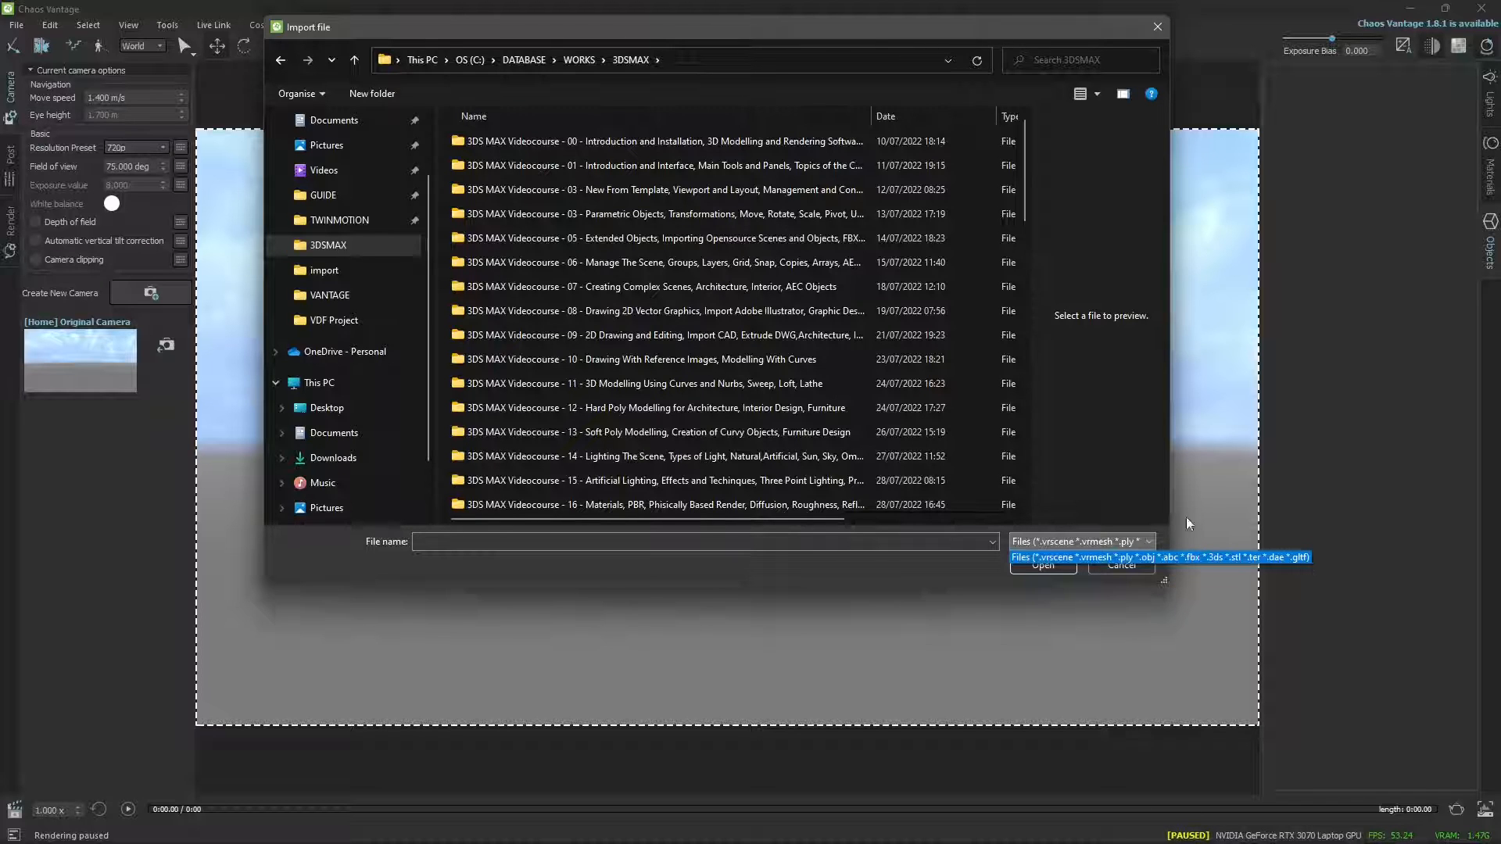
pyautogui.click(923, 564)
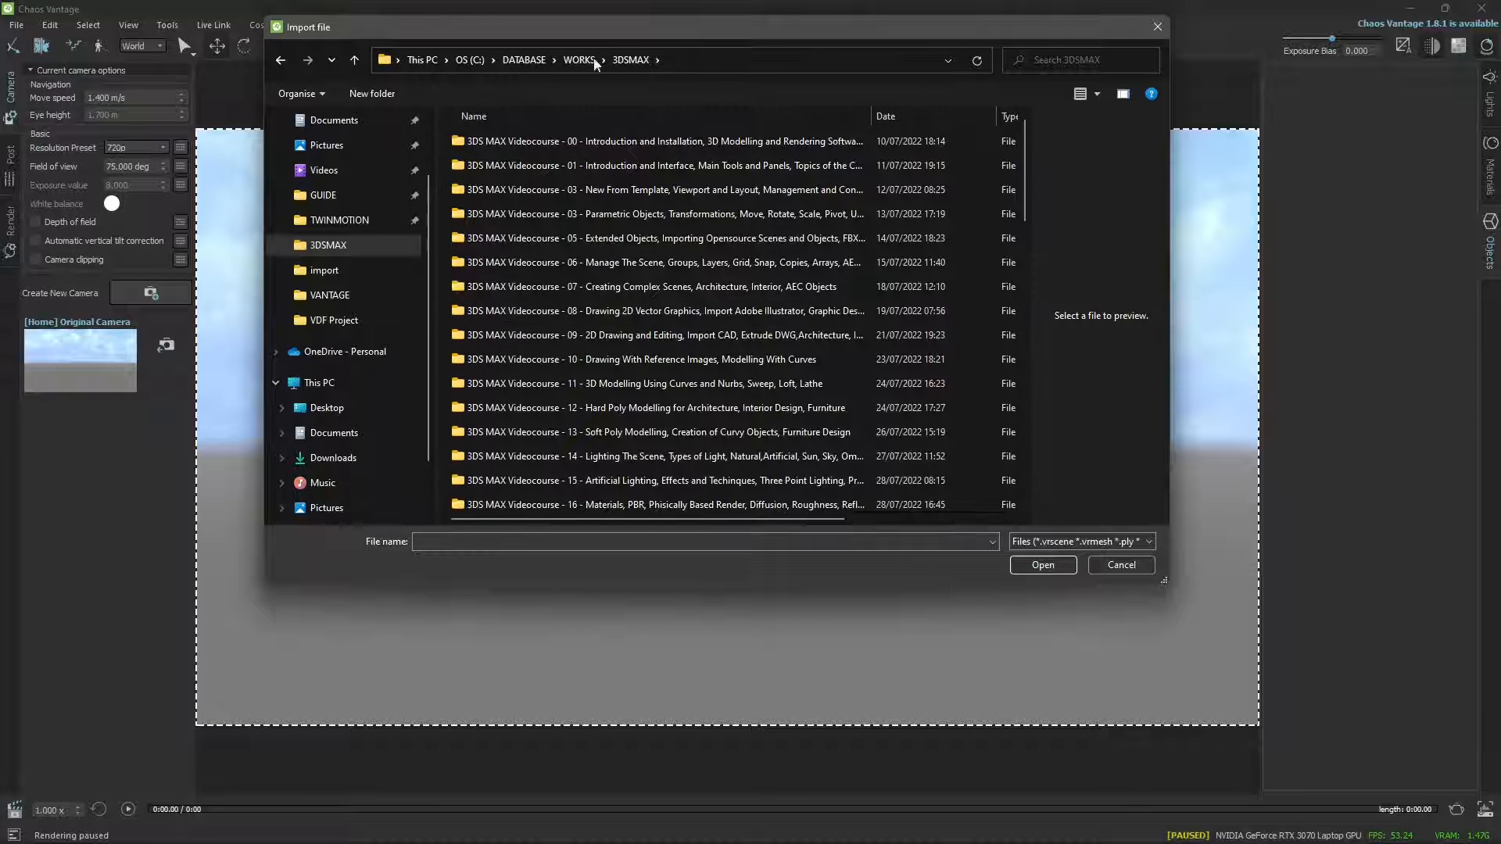
# Import ExportFrom3DS-FBX from the Export folder, including its cameras, lights, geometry and materials.
pyautogui.scroll(-6, 555, 402)
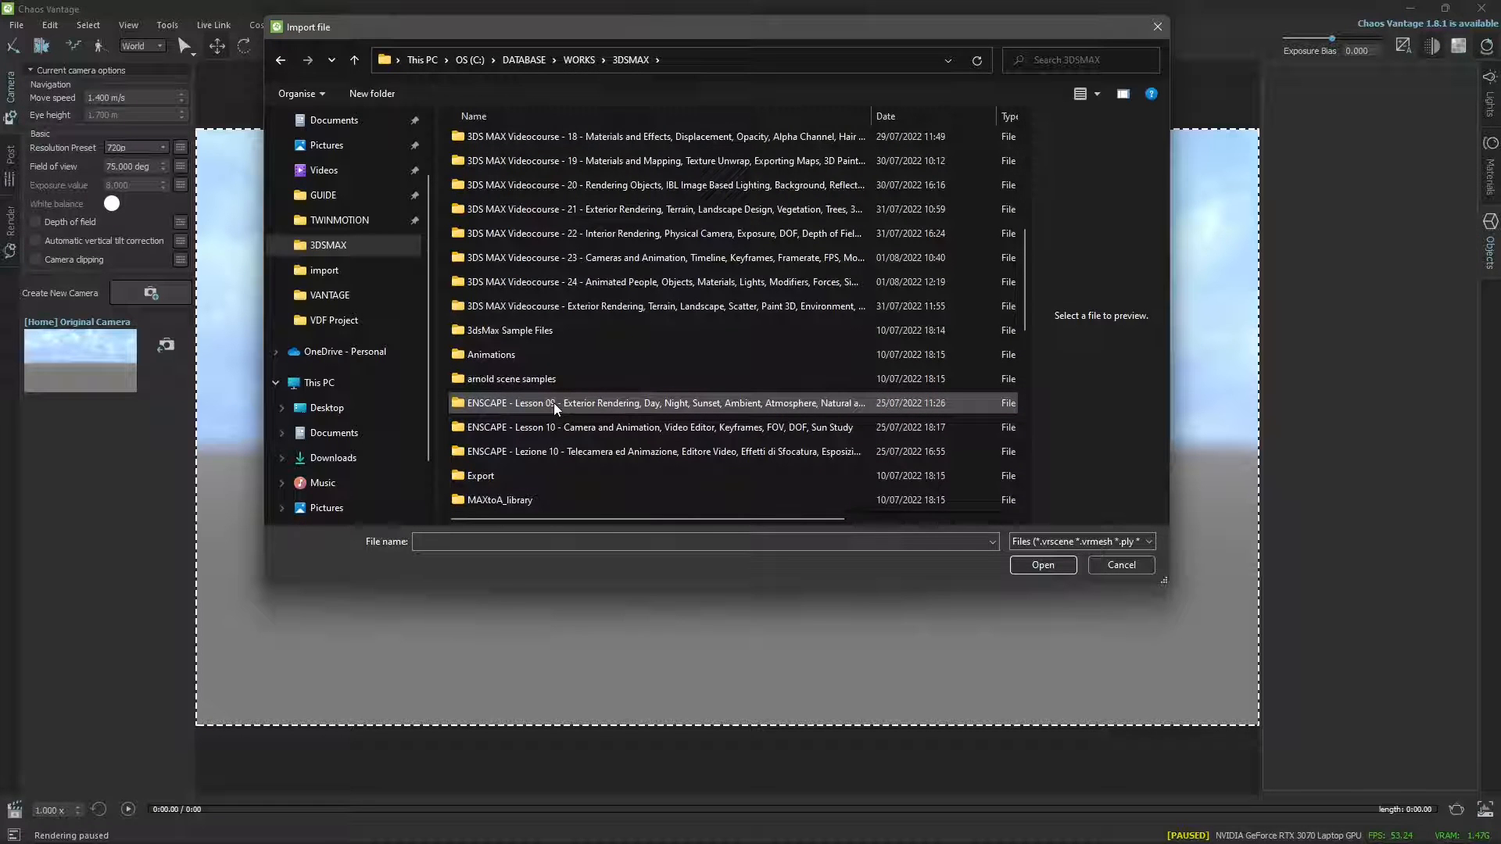
pyautogui.scroll(-2, 553, 402)
pyautogui.doubleClick(486, 331)
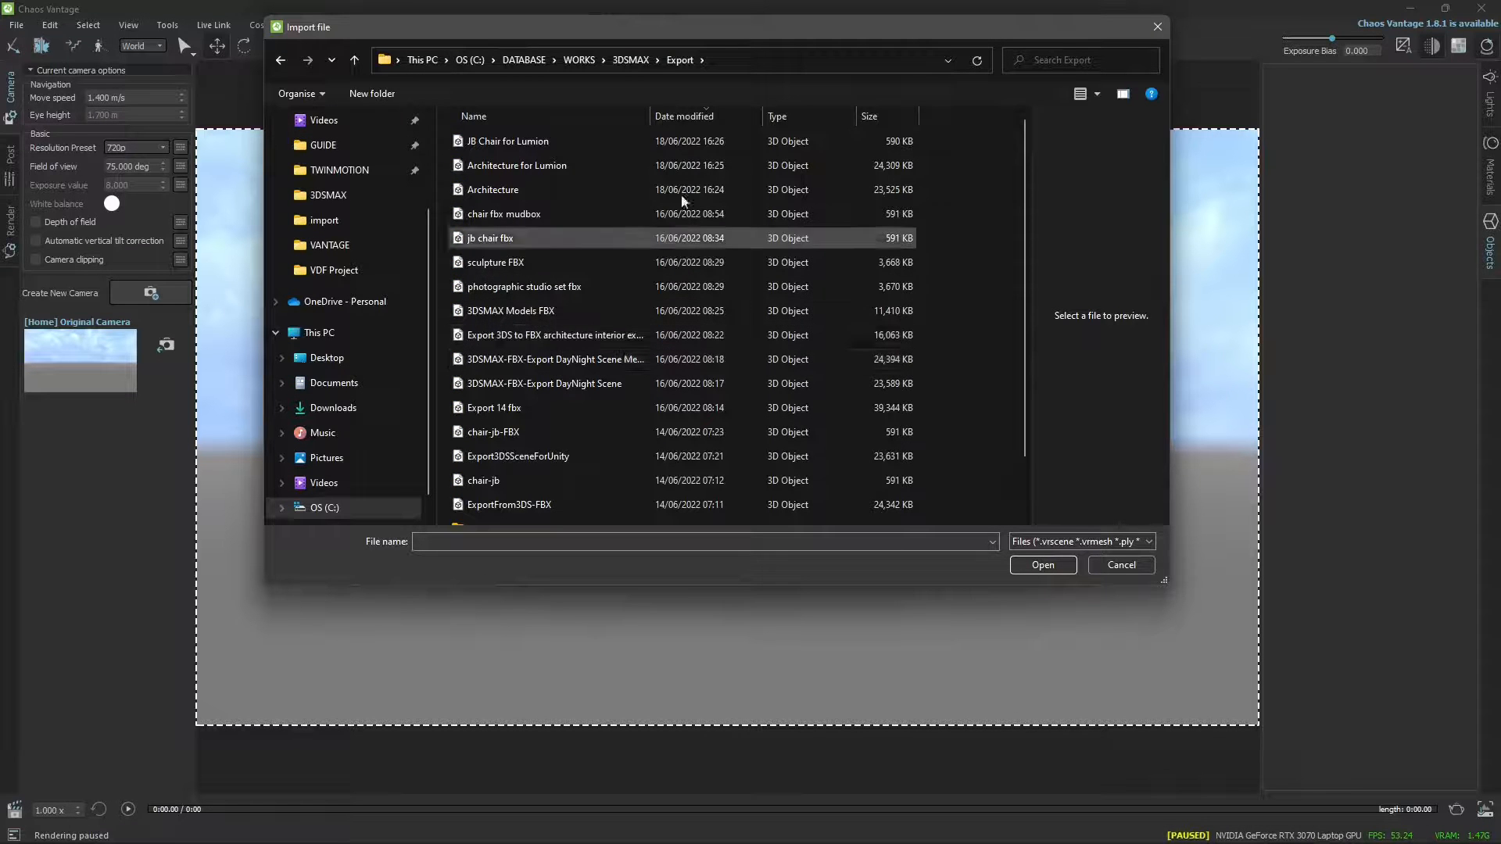
pyautogui.click(664, 119)
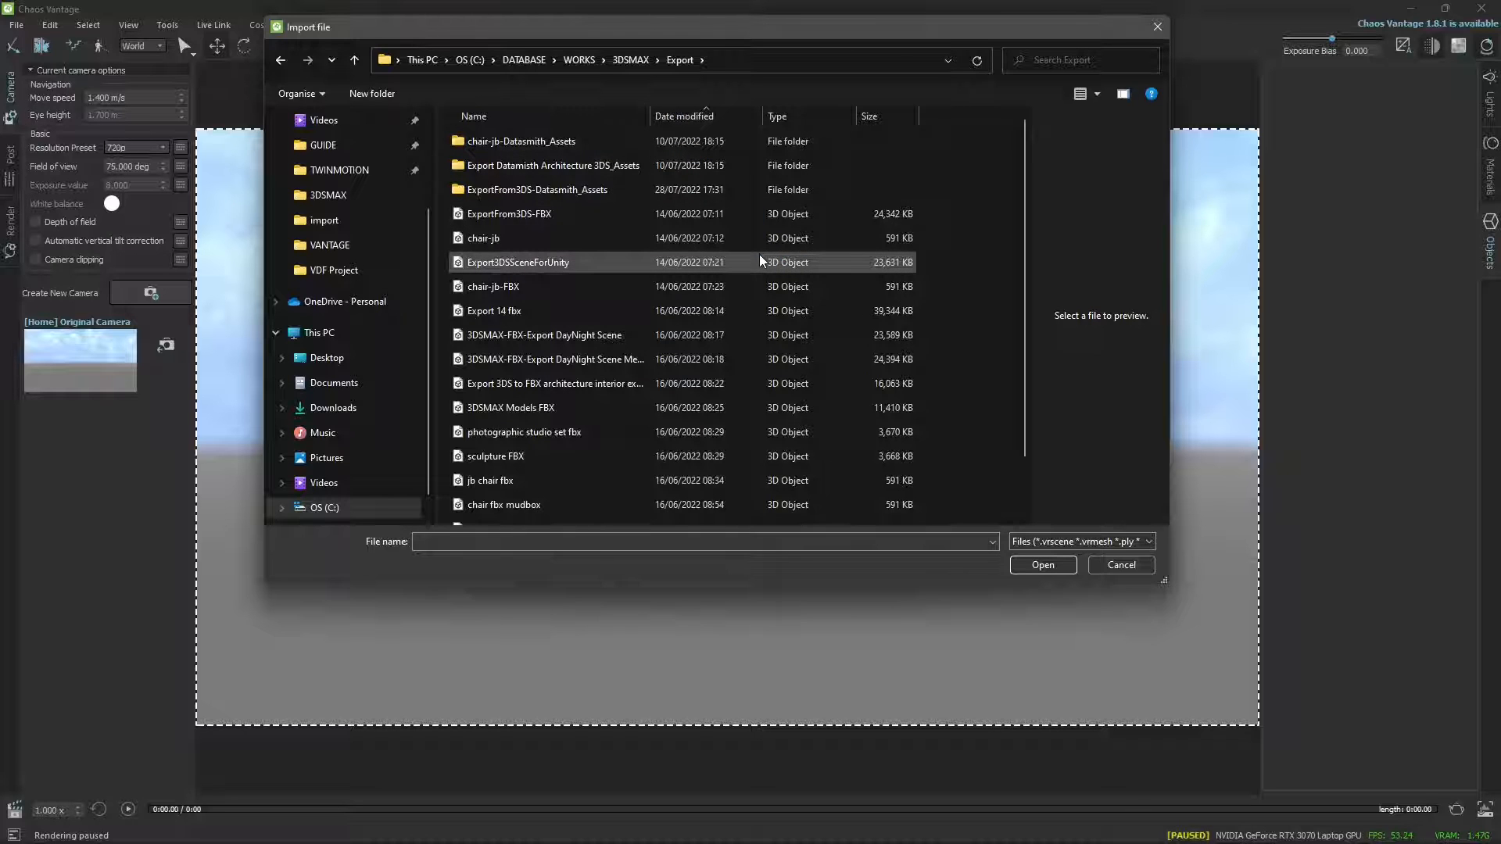
pyautogui.click(523, 218)
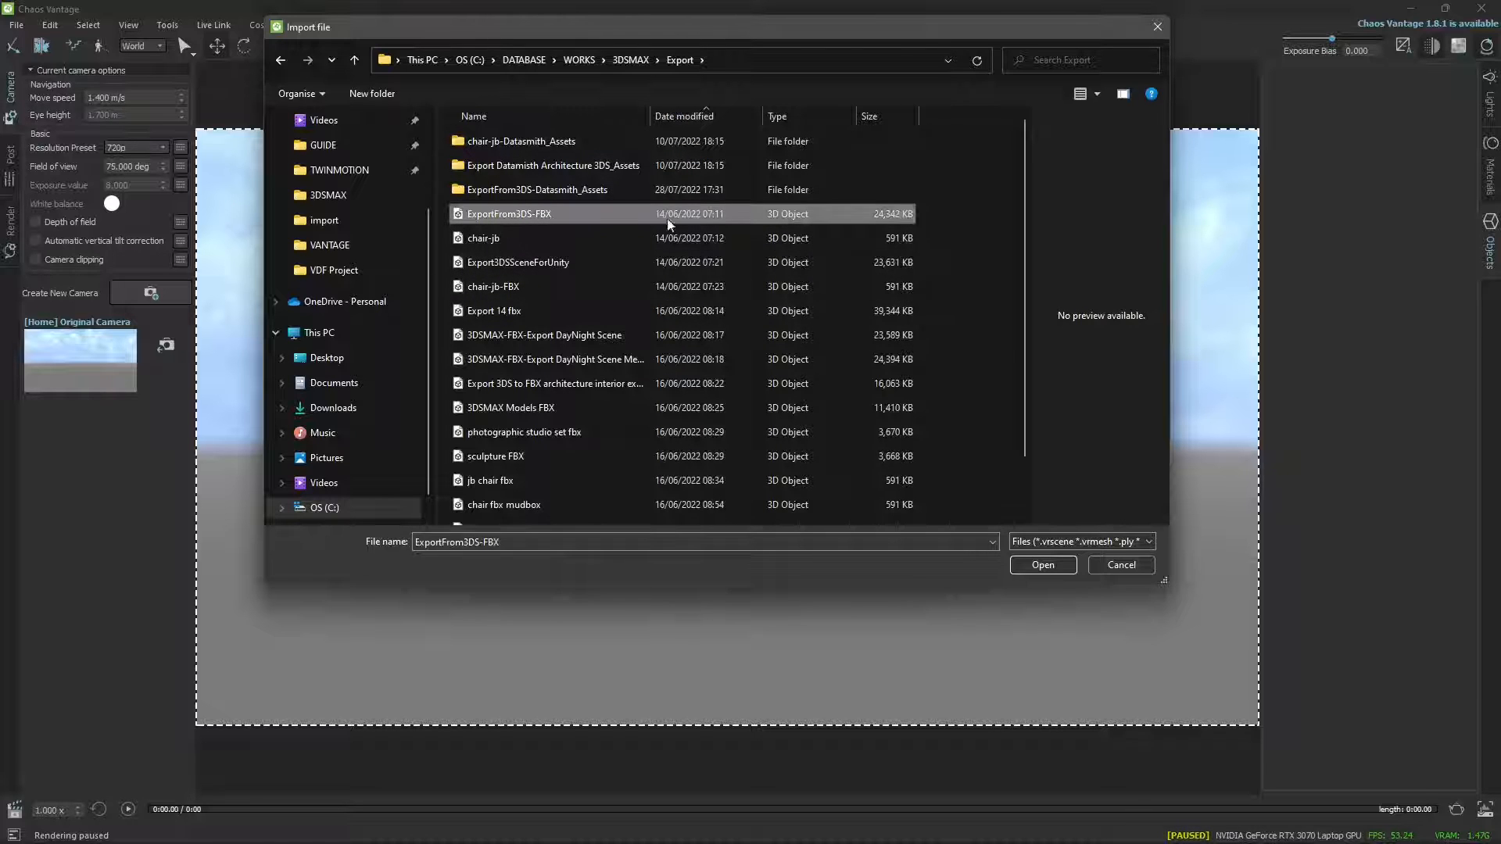
pyautogui.click(1048, 565)
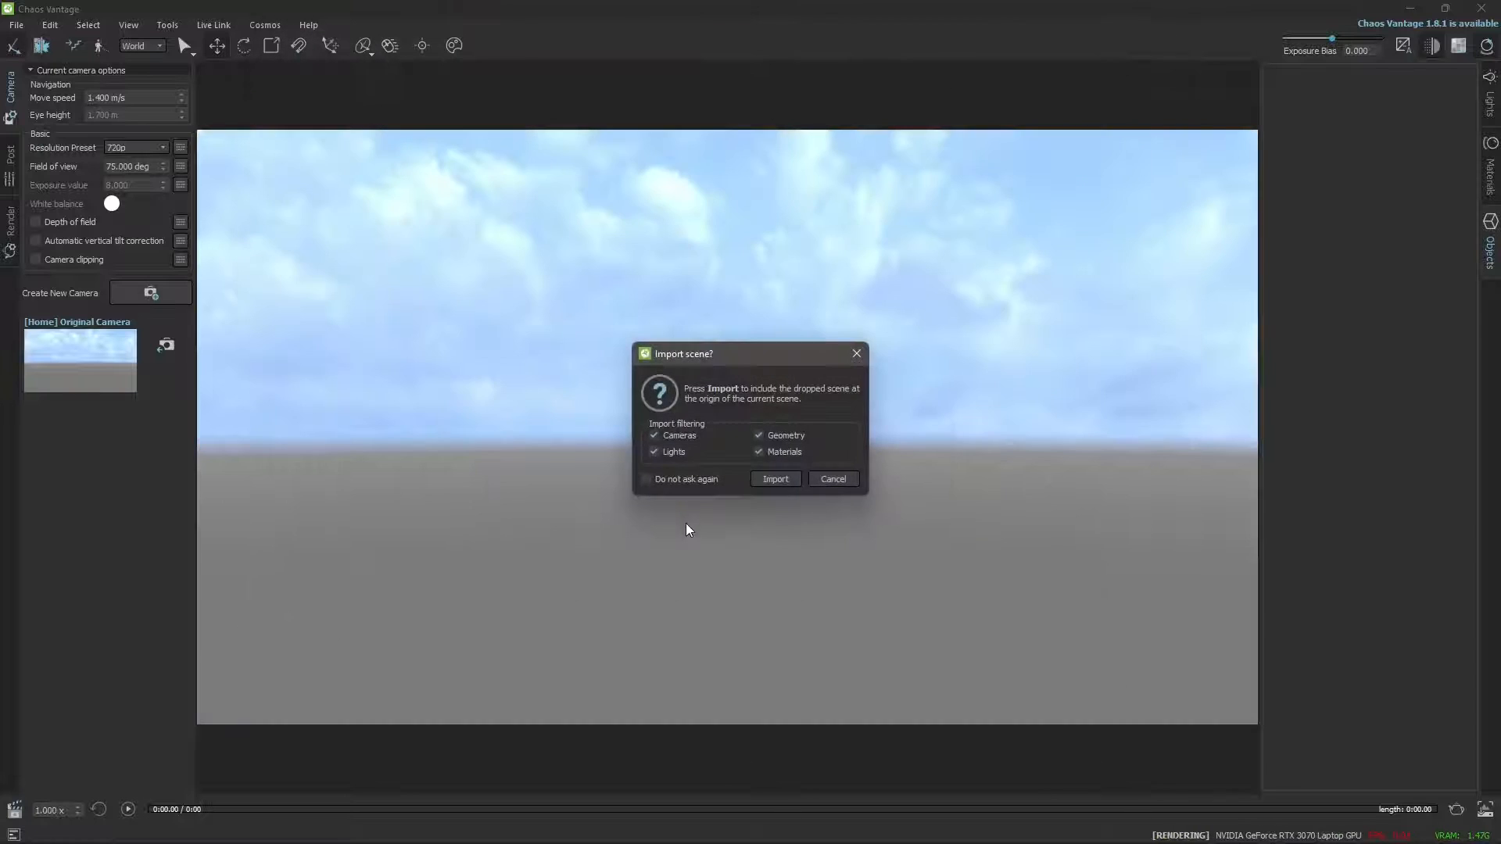
pyautogui.click(796, 479)
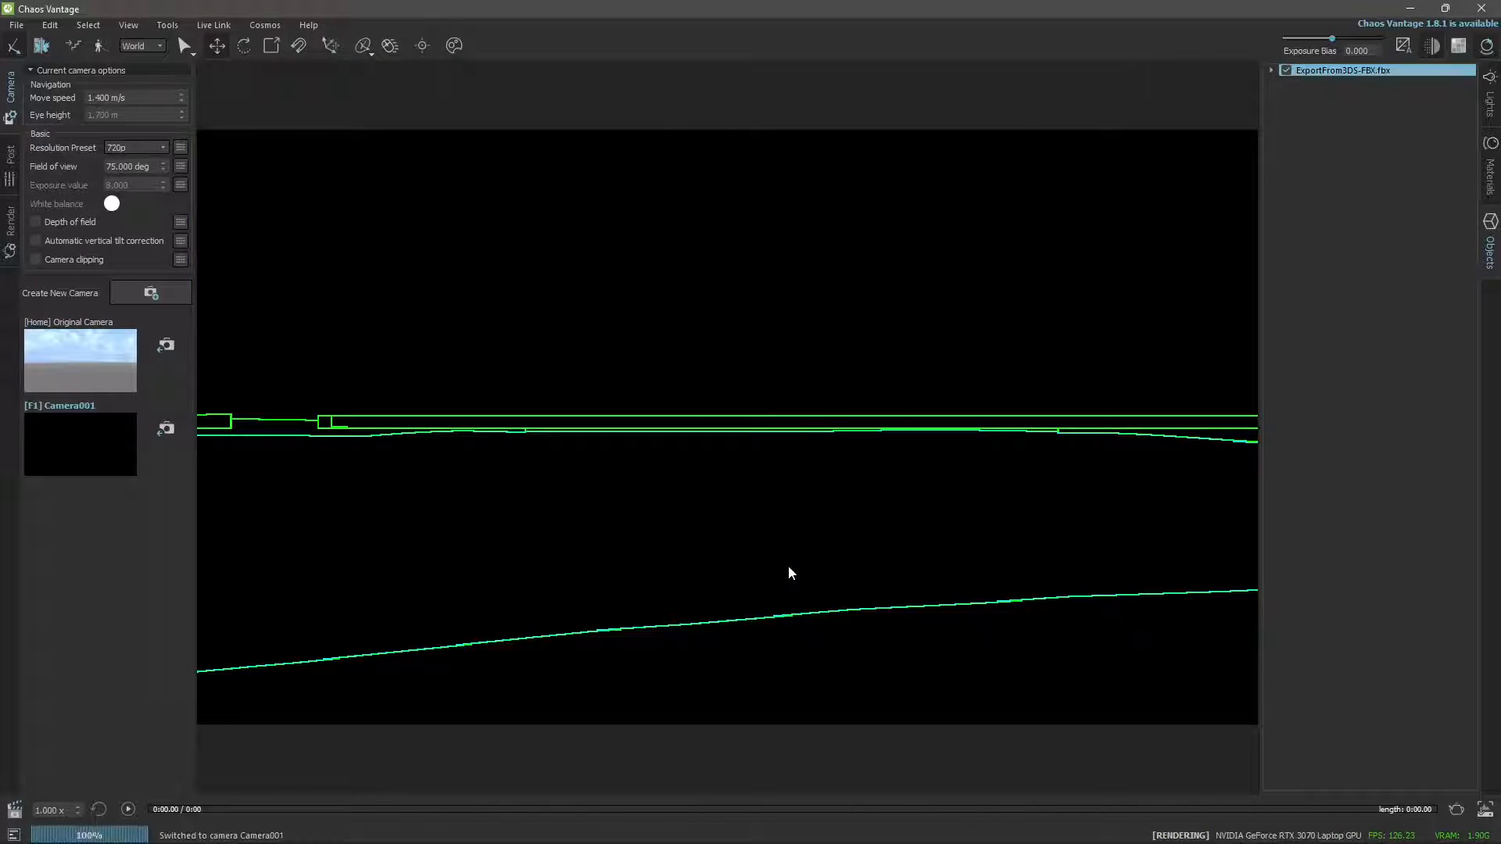
# Bring the whole imported house, pool and terrain into view and deselect the imported model.
pyautogui.scroll(-6, 788, 566)
pyautogui.moveTo(810, 545); pyautogui.dragTo(725, 411, button='middle')
pyautogui.click(1090, 319)
pyautogui.moveTo(1090, 319); pyautogui.dragTo(1037, 410)
pyautogui.press('s')
pyautogui.scroll(-5, 1036, 410)
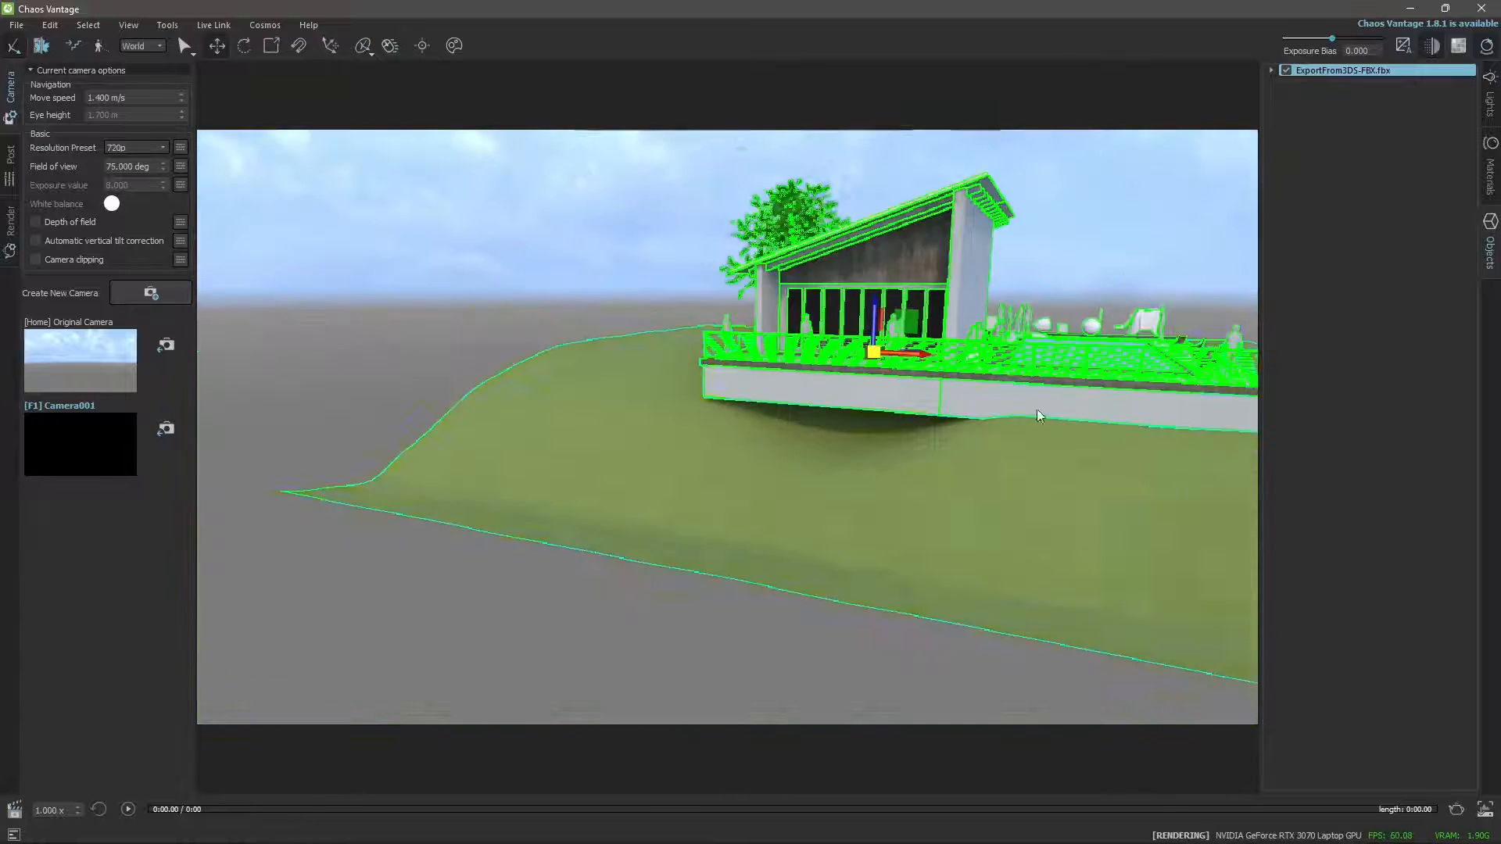
pyautogui.moveTo(803, 535); pyautogui.dragTo(543, 606)
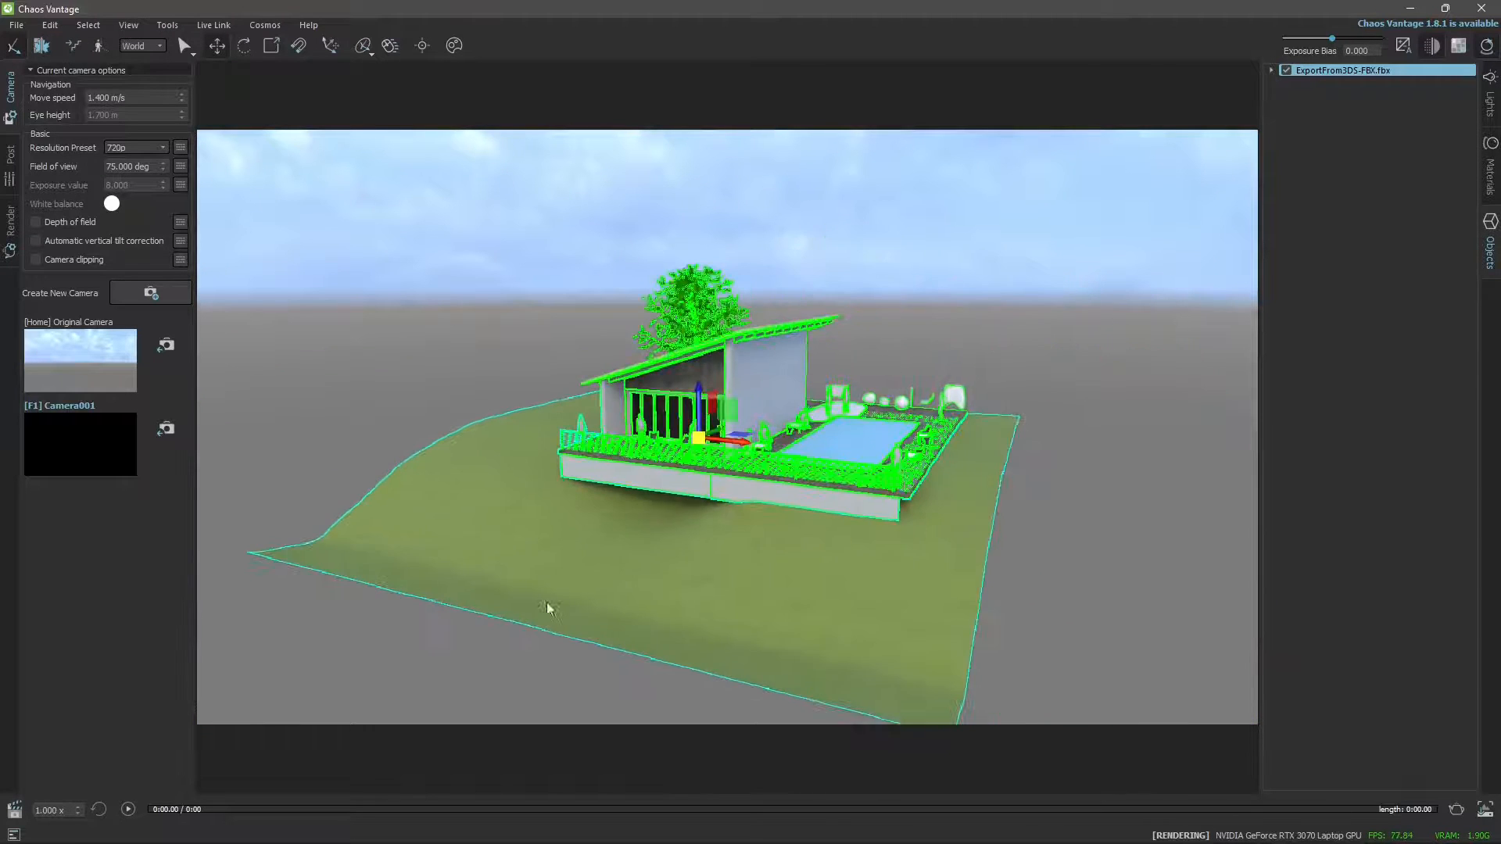
pyautogui.click(1007, 382)
# Examine the imported house and pool terrace from close up and from farther away.
pyautogui.scroll(5, 764, 509)
pyautogui.scroll(-1, 764, 509)
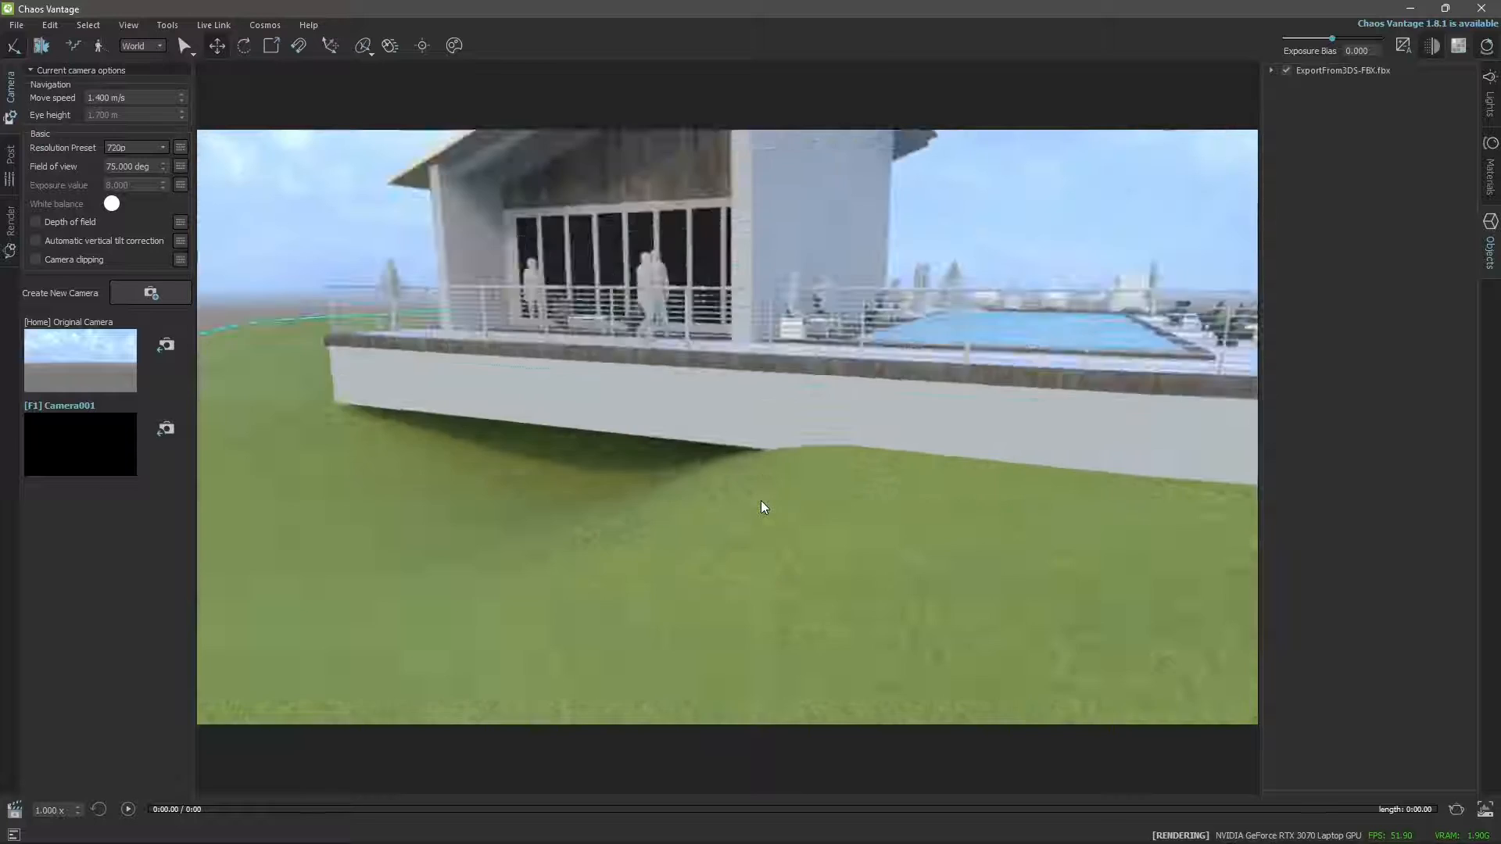
pyautogui.scroll(-5, 740, 509)
pyautogui.scroll(3, 741, 509)
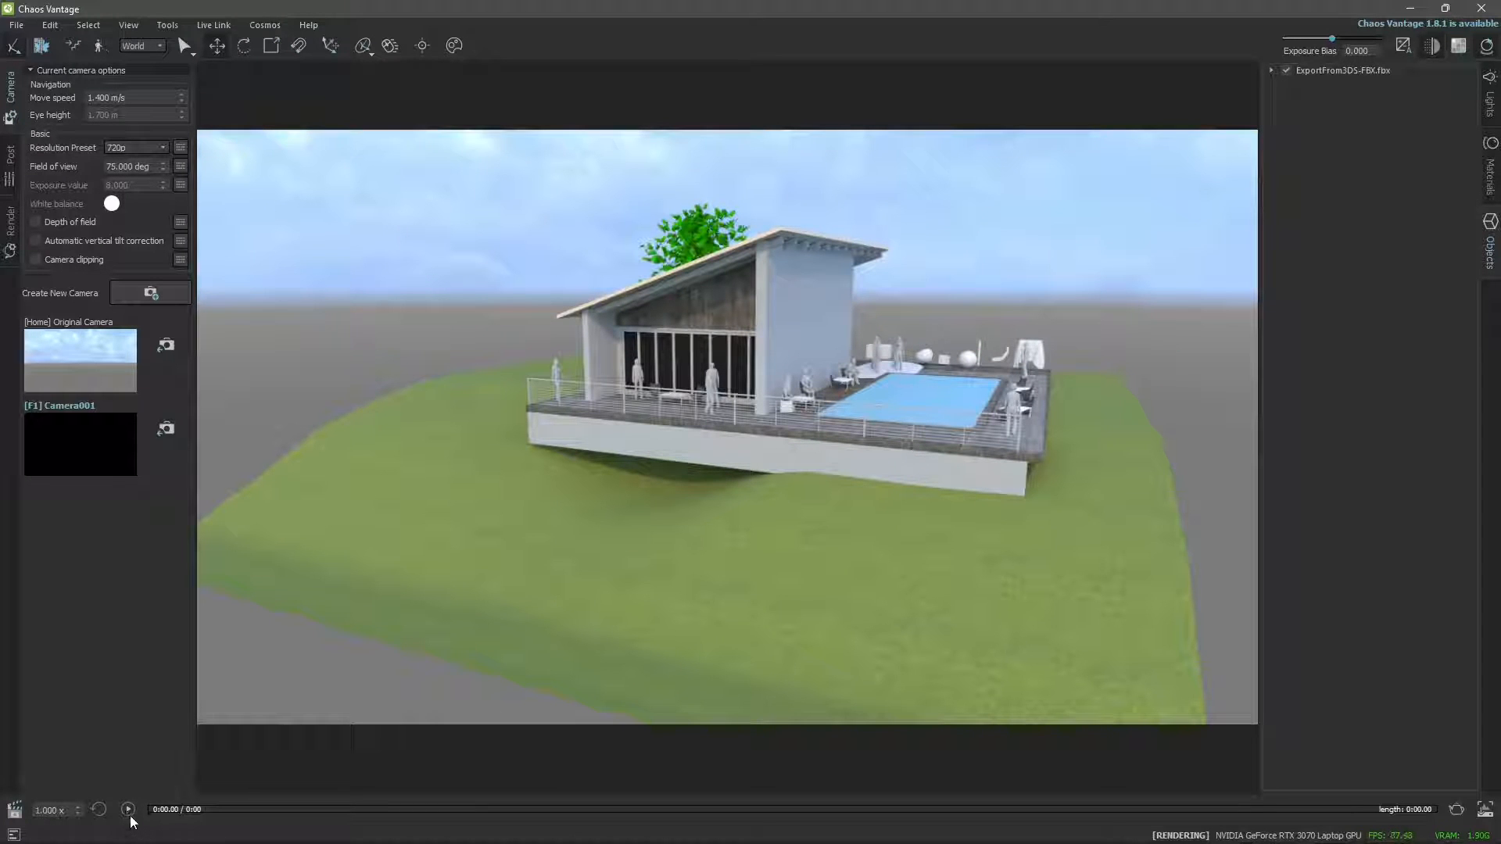
pyautogui.moveTo(702, 485); pyautogui.dragTo(726, 497)
pyautogui.scroll(-5, 710, 514)
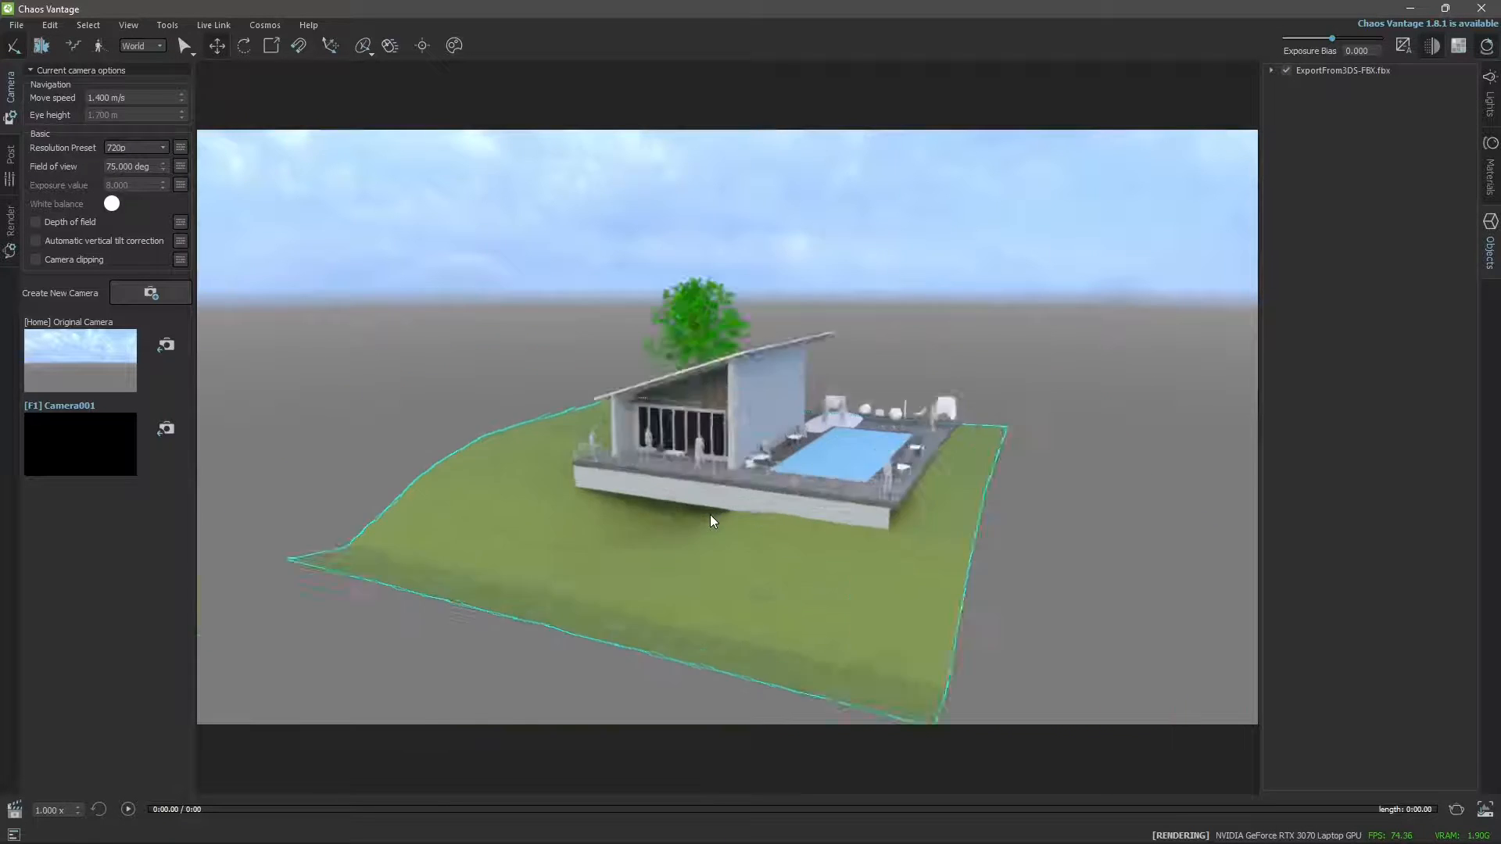
pyautogui.scroll(10, 710, 515)
pyautogui.scroll(-5, 702, 463)
pyautogui.scroll(6, 702, 463)
pyautogui.scroll(-6, 706, 458)
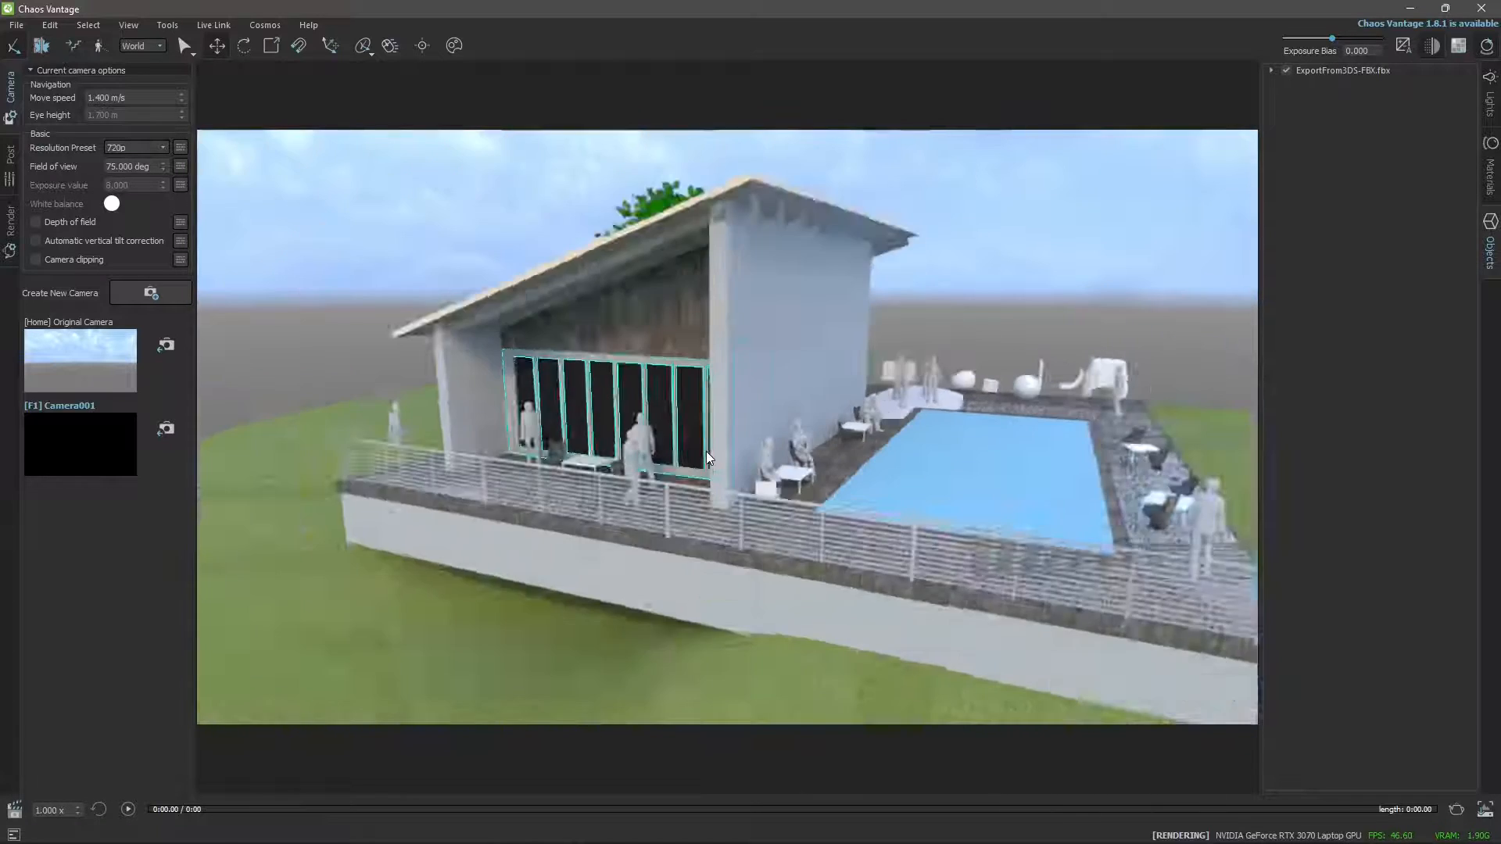
pyautogui.moveTo(706, 458)
pyautogui.mouseDown(button='middle')
pyautogui.moveTo(552, 451)
pyautogui.moveTo(581, 463)
pyautogui.moveTo(754, 361)
pyautogui.moveTo(730, 385)
pyautogui.moveTo(721, 517)
pyautogui.moveTo(710, 370)
pyautogui.moveTo(707, 468)
pyautogui.mouseUp(button='middle')
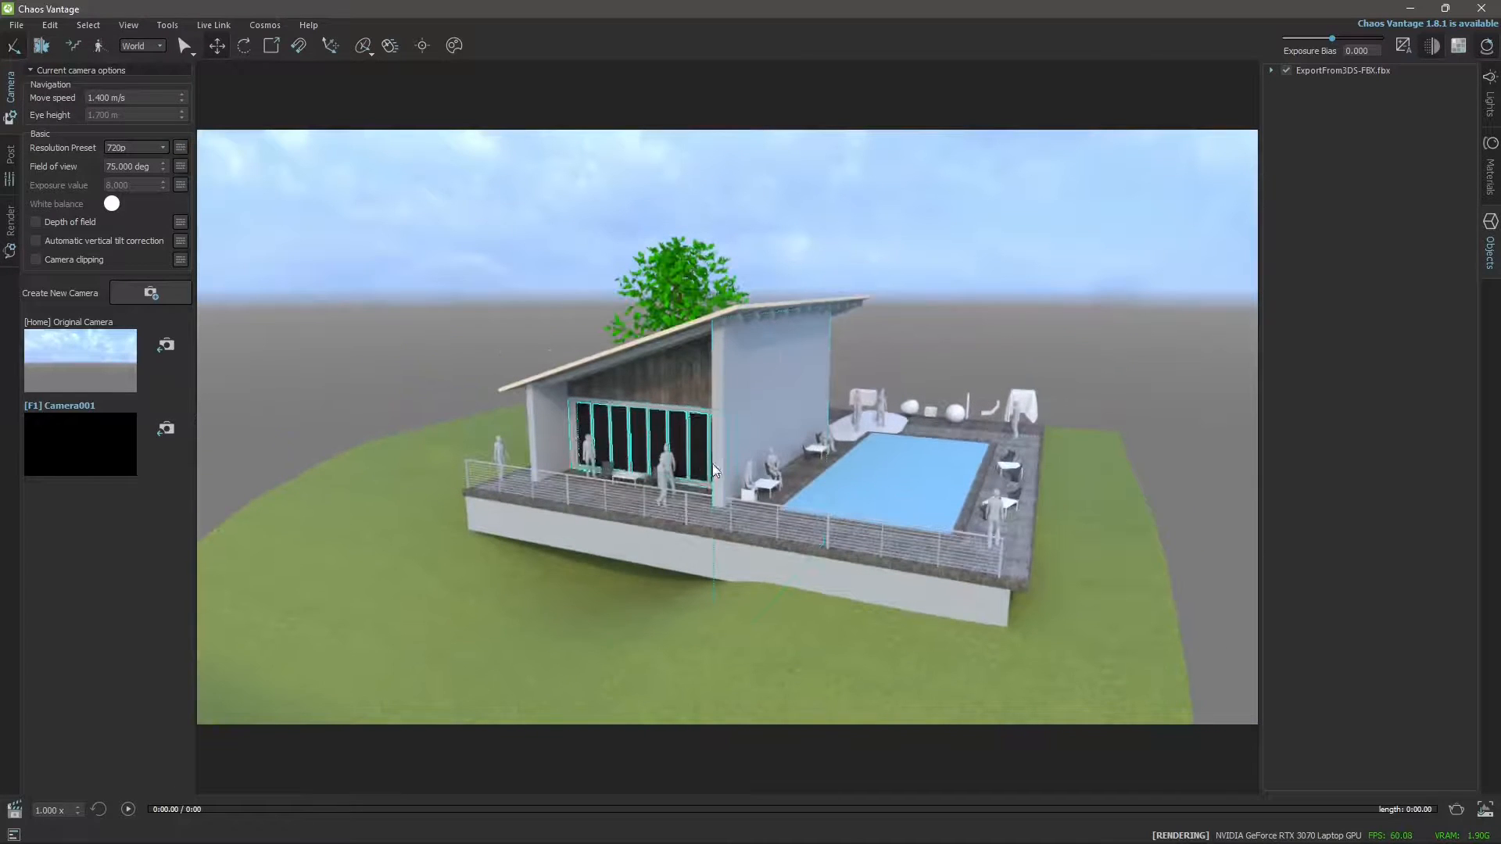
# Select the house's tall side wall, Box003, and cycle through its transform gizmo modes.
pyautogui.moveTo(632, 367)
pyautogui.mouseDown()
pyautogui.moveTo(555, 386)
pyautogui.moveTo(563, 495)
pyautogui.mouseUp()
pyautogui.moveTo(505, 322); pyautogui.dragTo(653, 532)
pyautogui.click(790, 388)
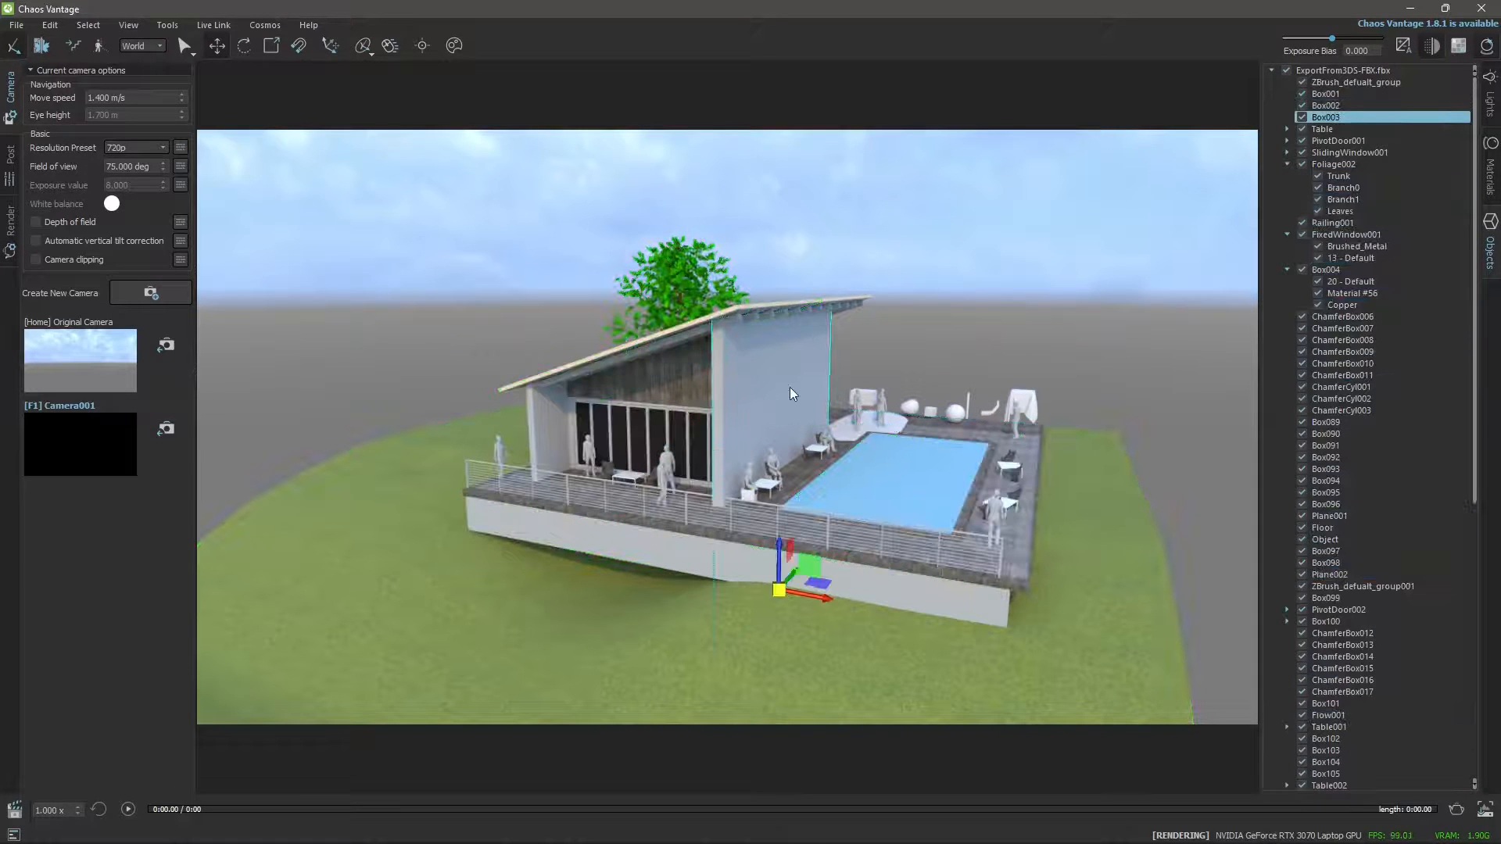
pyautogui.press('space')
pyautogui.press('space')
pyautogui.press('space')
pyautogui.press('space')
pyautogui.press('space')
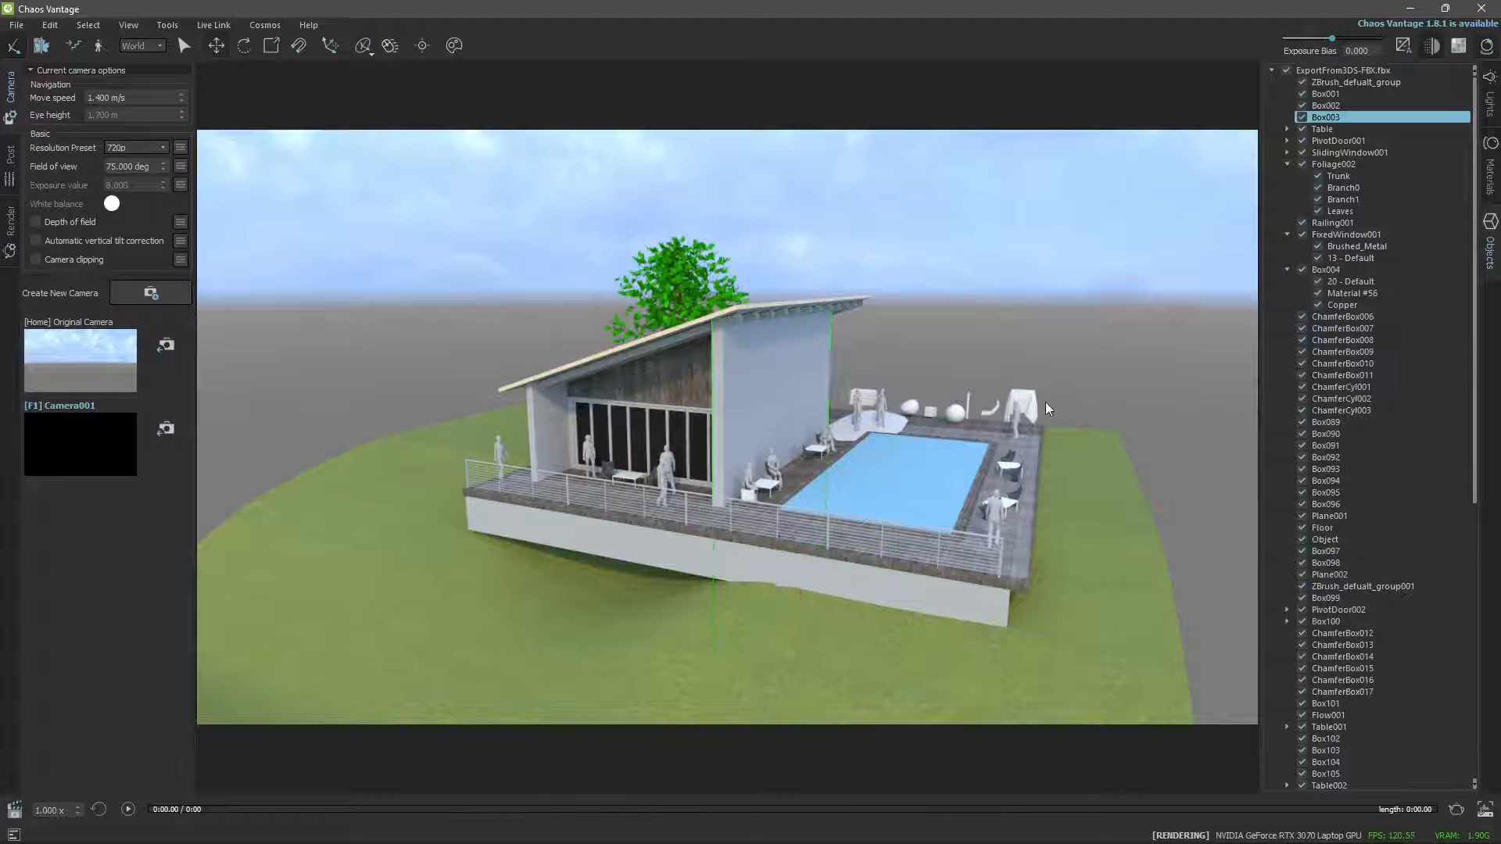
pyautogui.moveTo(913, 408); pyautogui.dragTo(913, 380)
pyautogui.press('space')
pyautogui.press('space')
pyautogui.moveTo(829, 405)
pyautogui.mouseDown()
pyautogui.moveTo(836, 500)
pyautogui.moveTo(1009, 430)
pyautogui.moveTo(845, 250)
pyautogui.moveTo(626, 335)
pyautogui.moveTo(742, 531)
pyautogui.moveTo(970, 493)
pyautogui.moveTo(841, 401)
pyautogui.mouseUp()
pyautogui.press('space')
# Inspect the house front and terrace railing by orbiting, panning and zooming around them.
pyautogui.click(713, 438)
pyautogui.click(729, 442)
pyautogui.press('s')
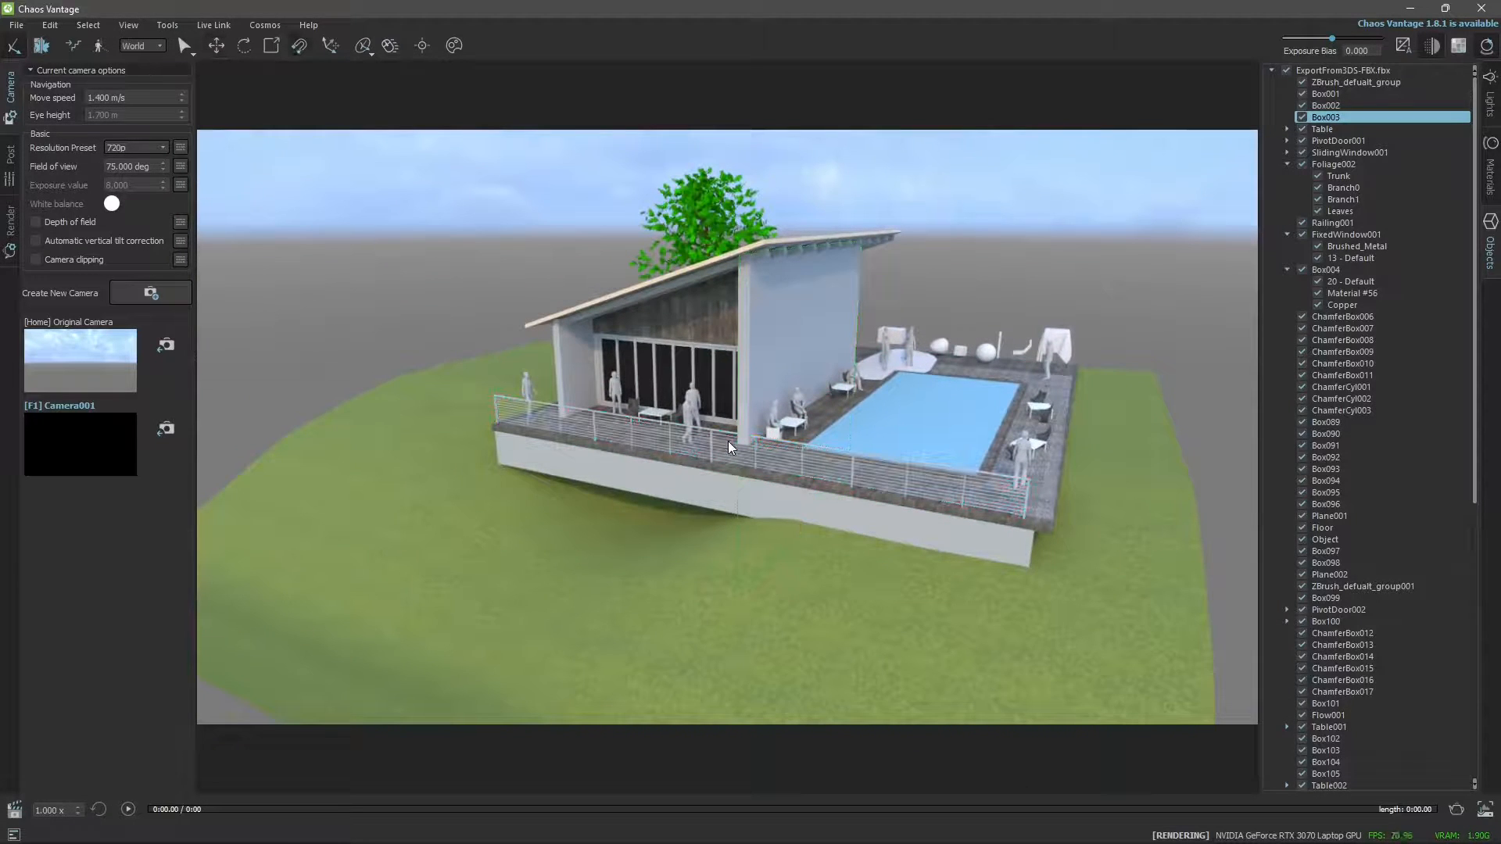
pyautogui.scroll(5, 728, 441)
pyautogui.moveTo(740, 439); pyautogui.dragTo(700, 428)
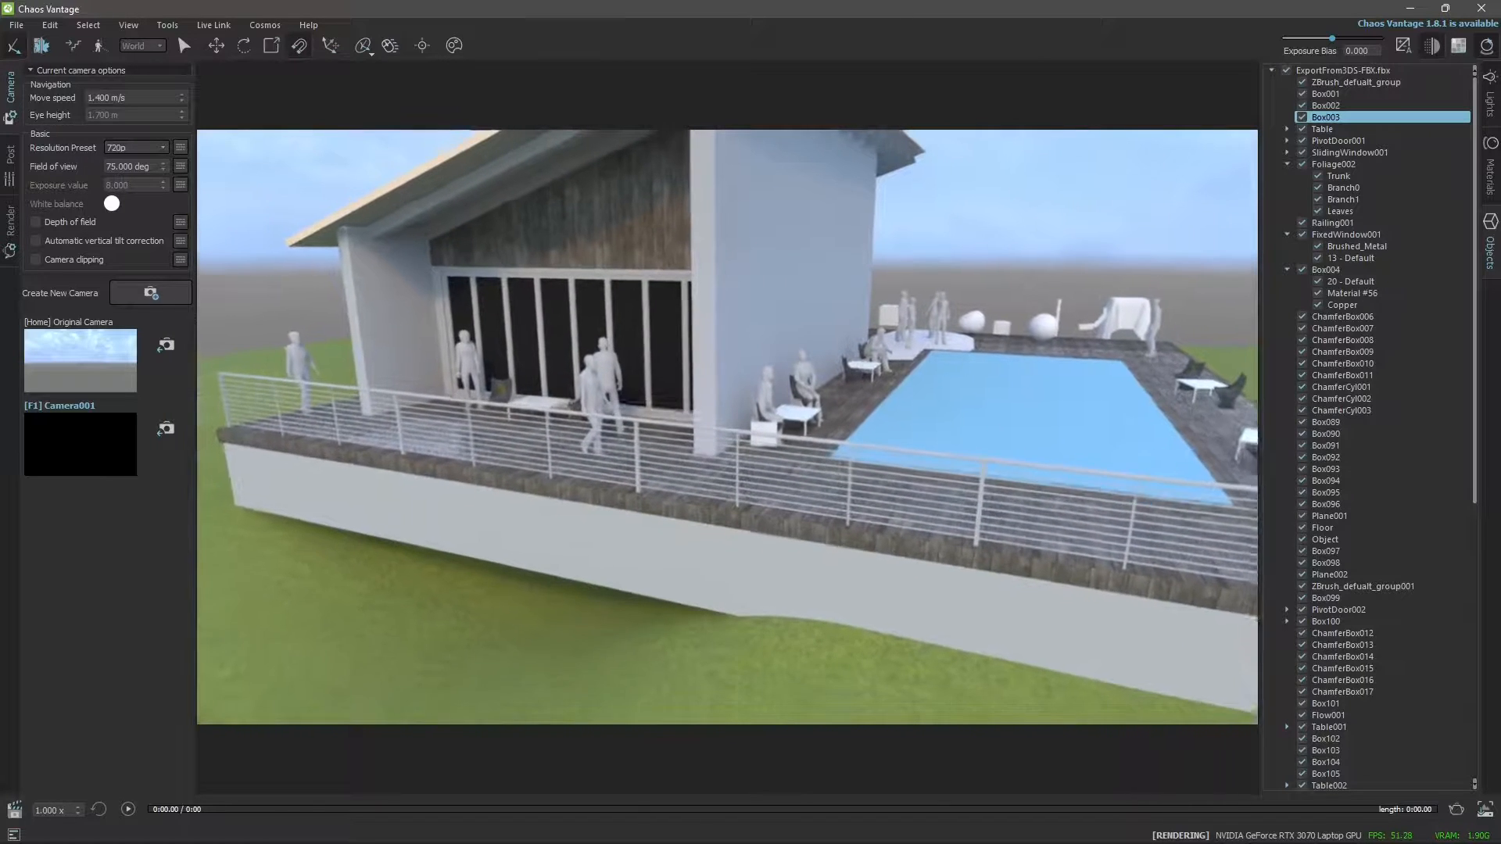
pyautogui.click(741, 443)
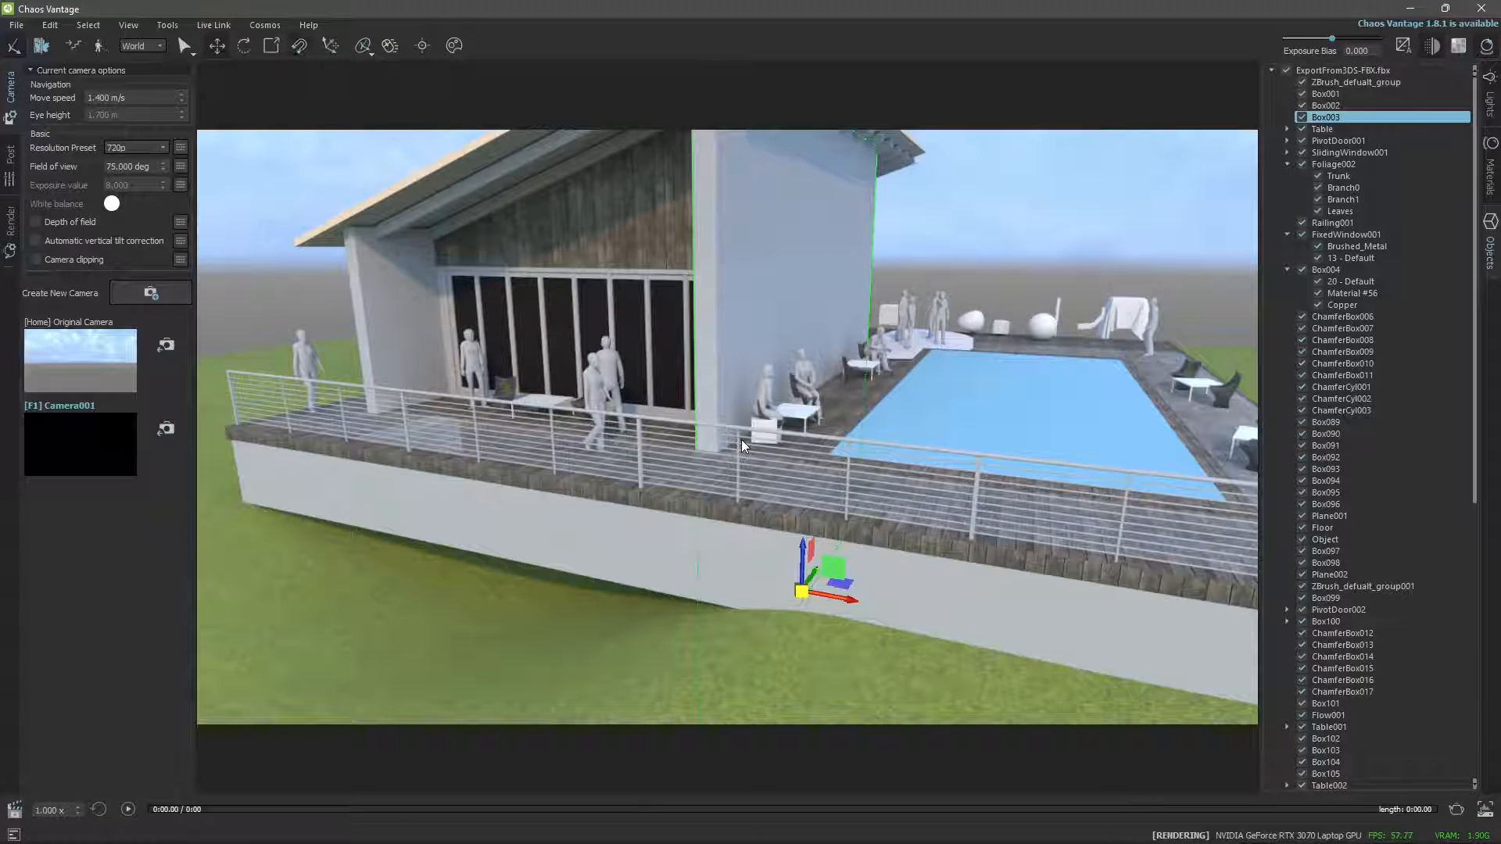
pyautogui.press('Escape')
pyautogui.moveTo(732, 514); pyautogui.dragTo(735, 474)
pyautogui.scroll(-1, 735, 474)
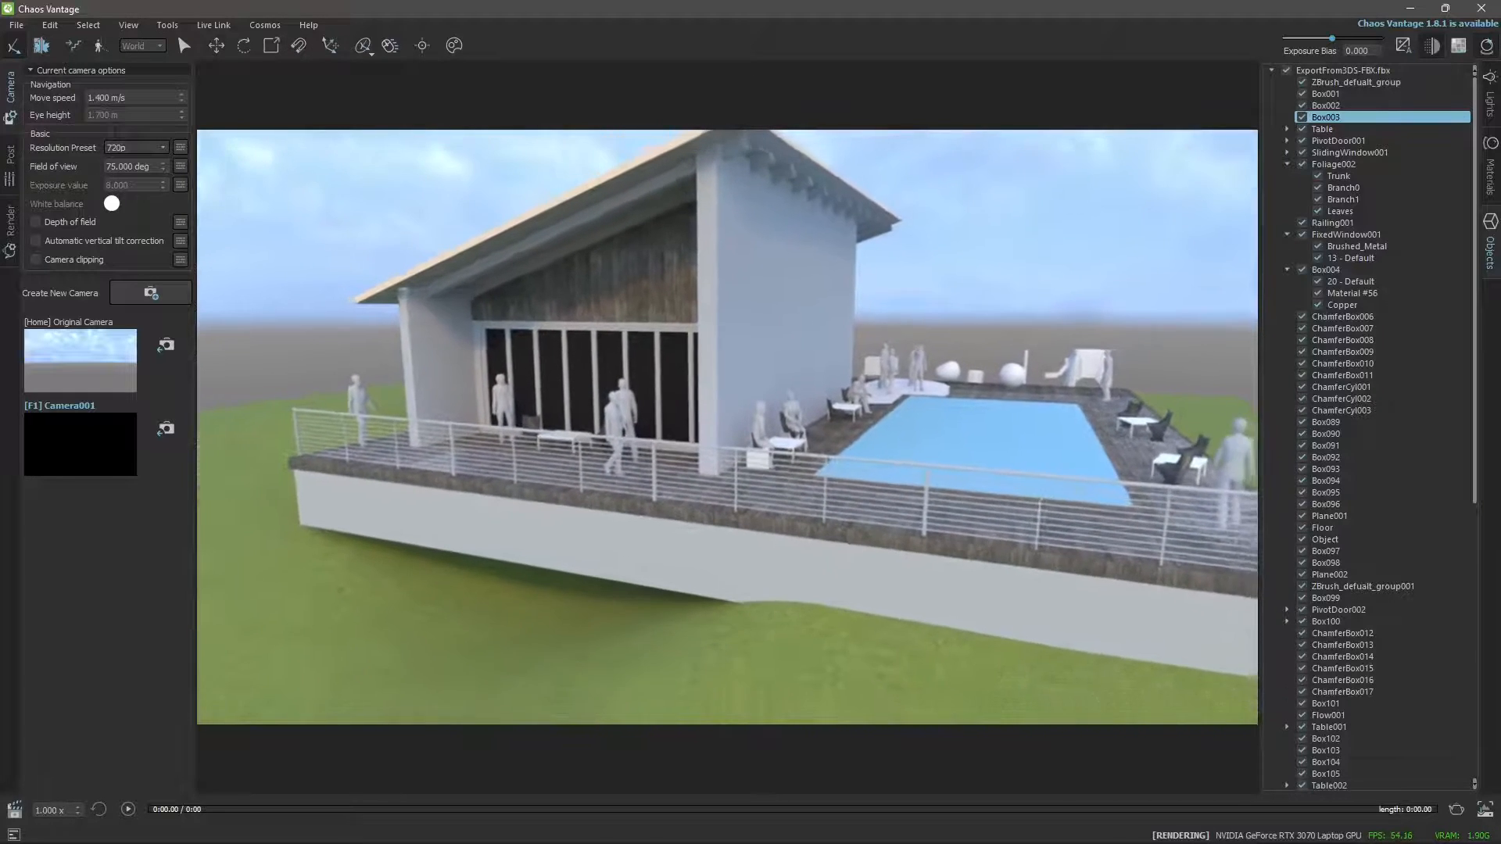
# Fly the camera sideways, backward, forward and vertically to view the pool end of the terrace.
pyautogui.press('d')
pyautogui.press('d')
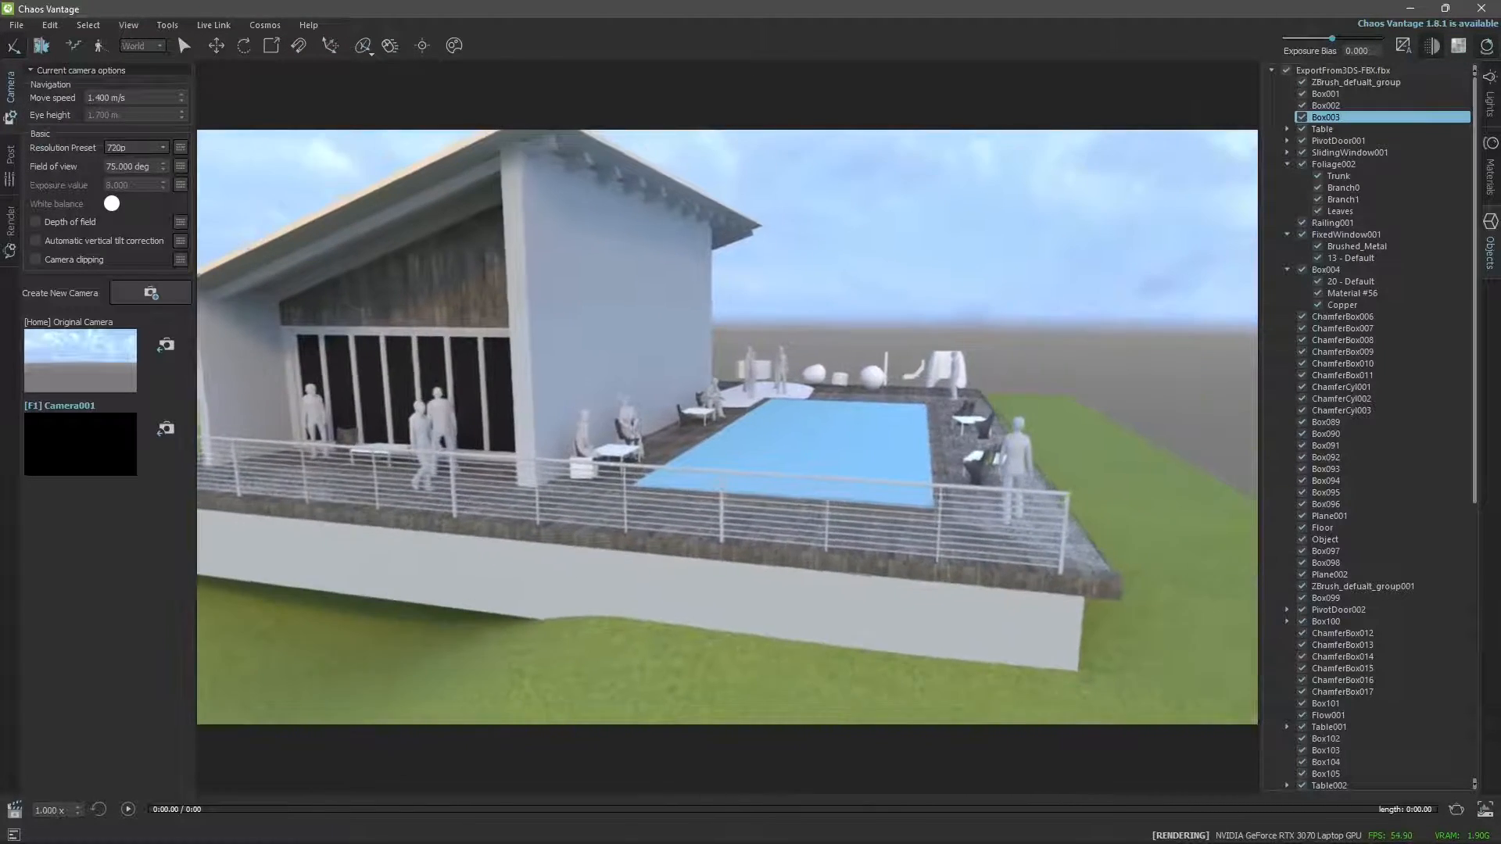
pyautogui.press('a')
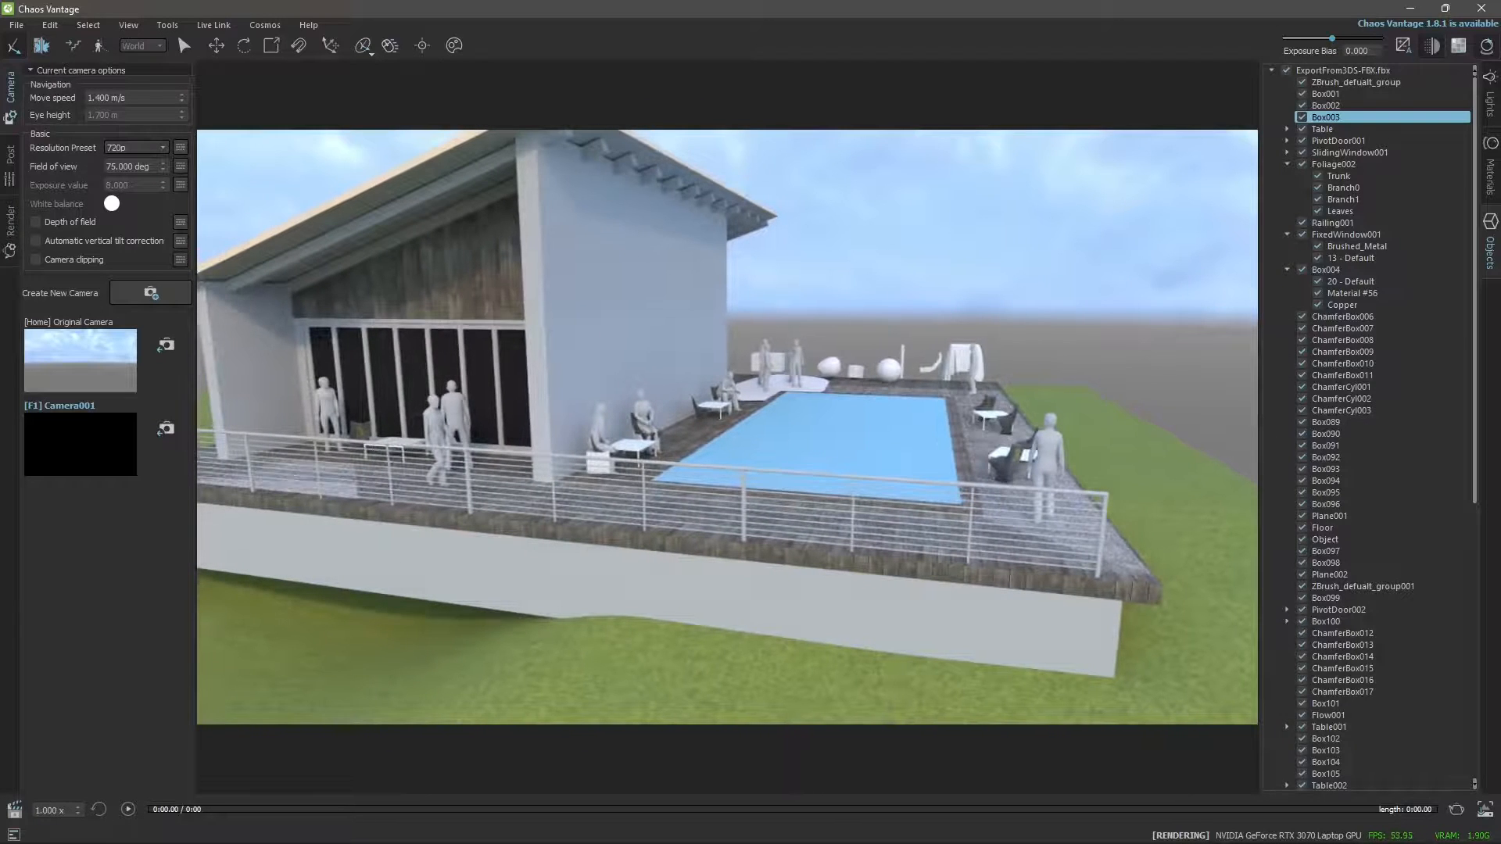
pyautogui.press('a')
pyautogui.press('s')
pyautogui.press('d')
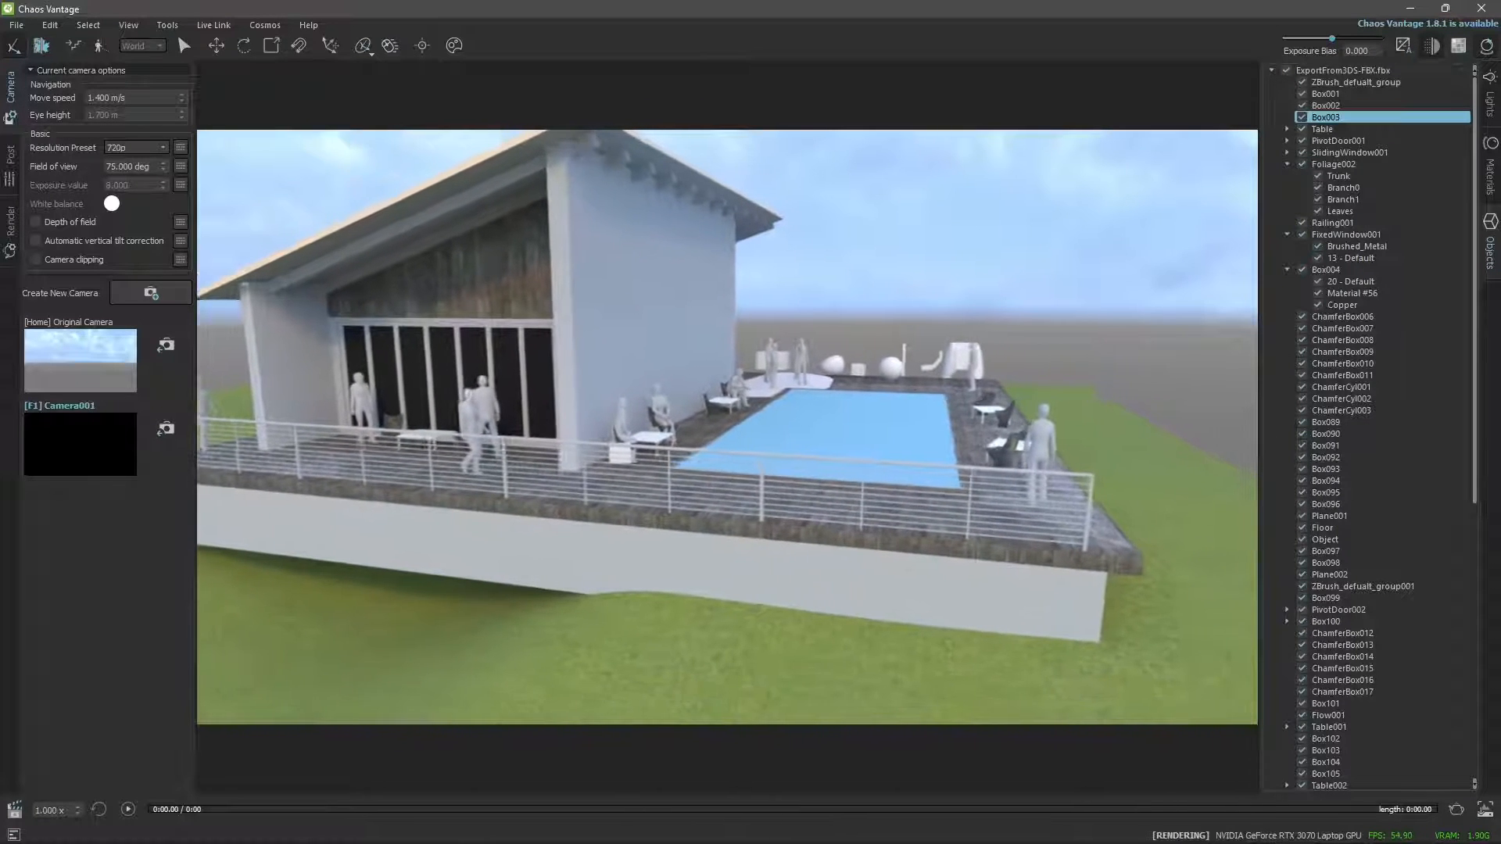
pyautogui.press('w')
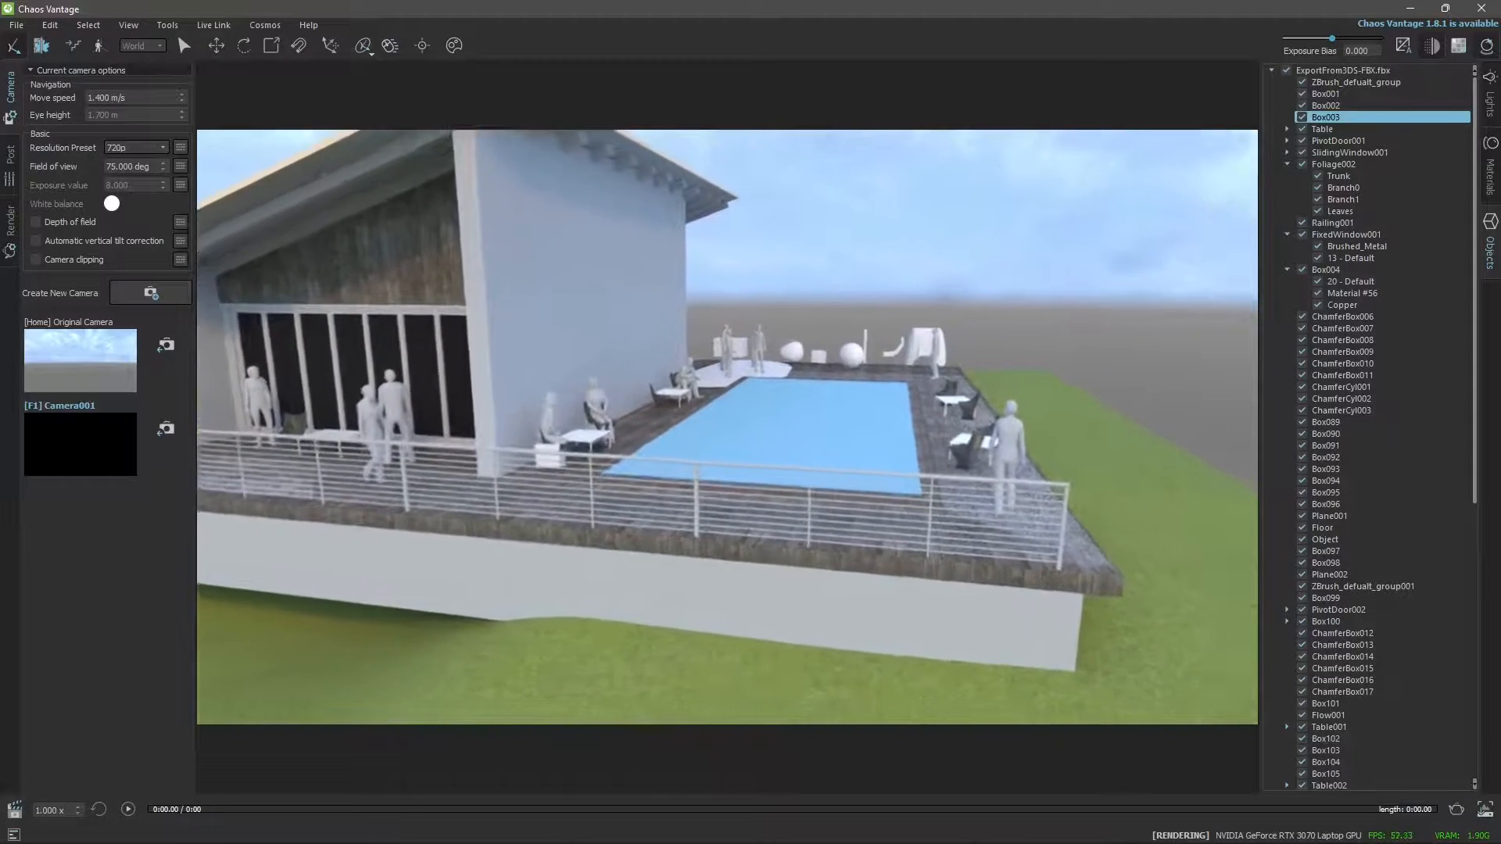
pyautogui.press('q')
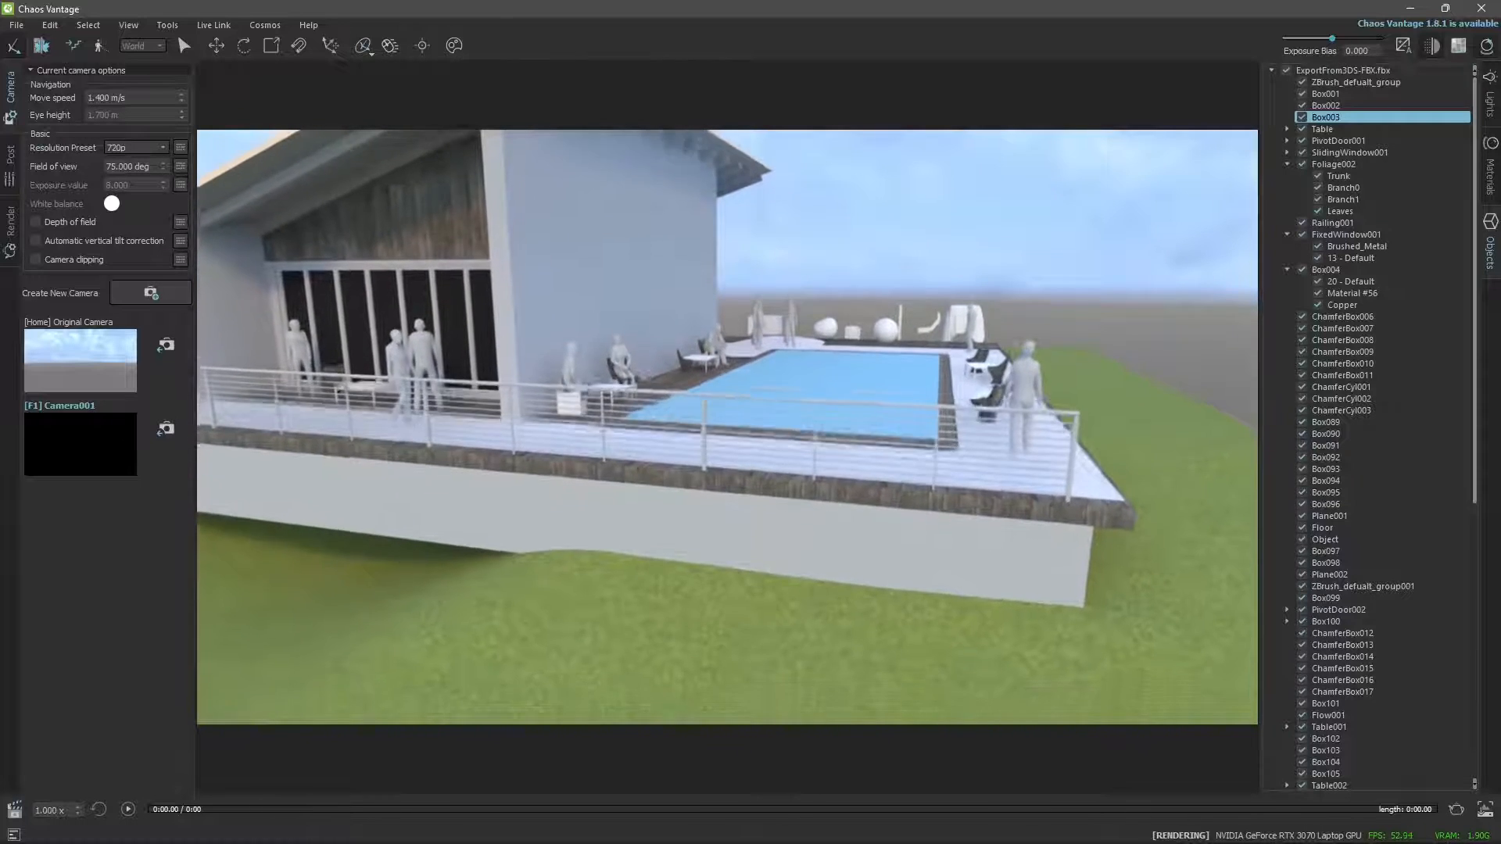
# Fly the camera vertically, forward and sideways over the terrace railing to view the pool from above.
pyautogui.press('e')
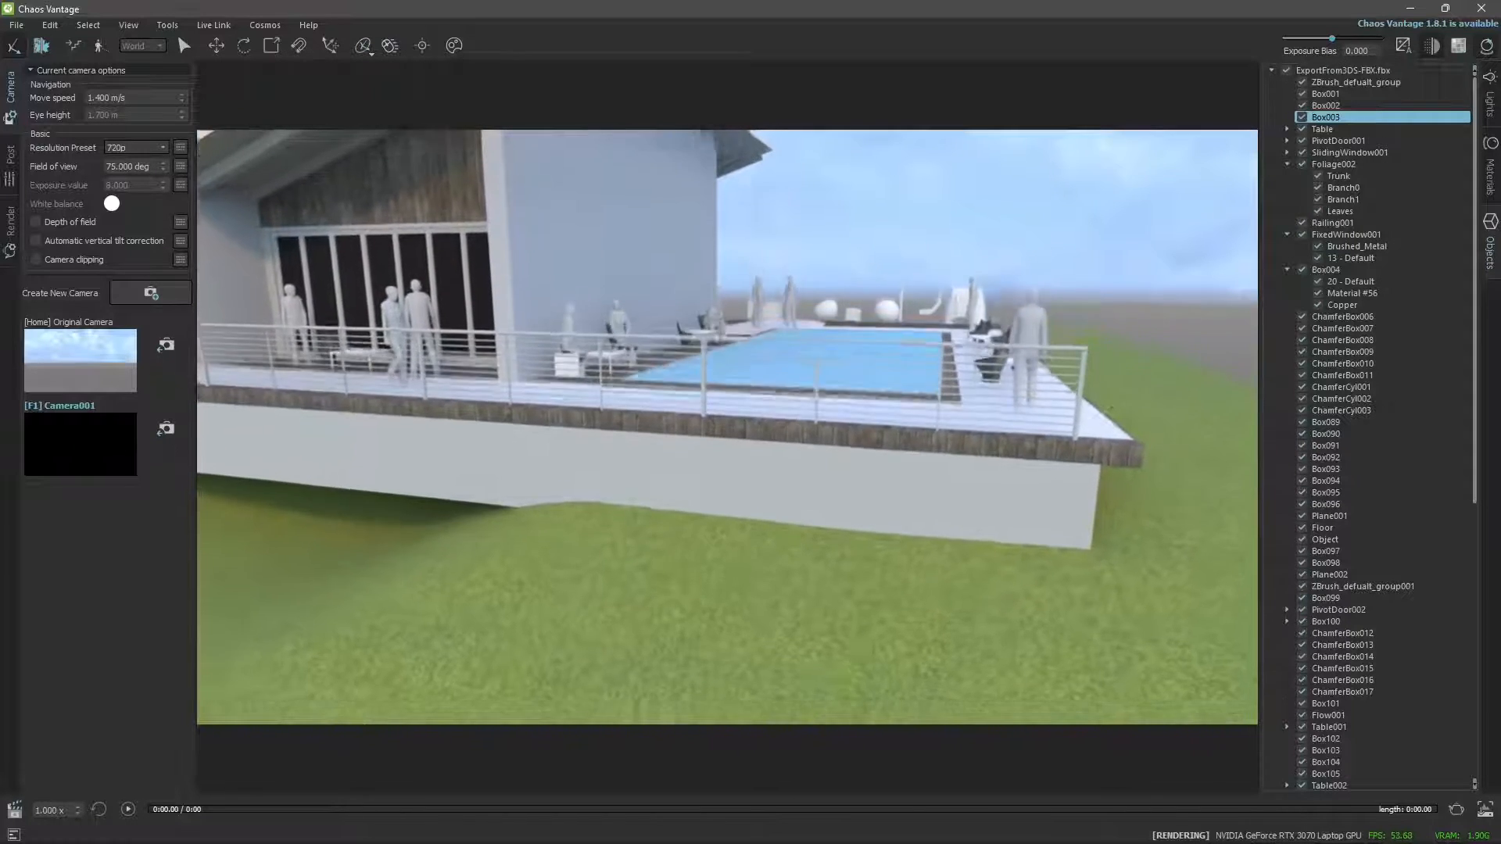
pyautogui.press('e')
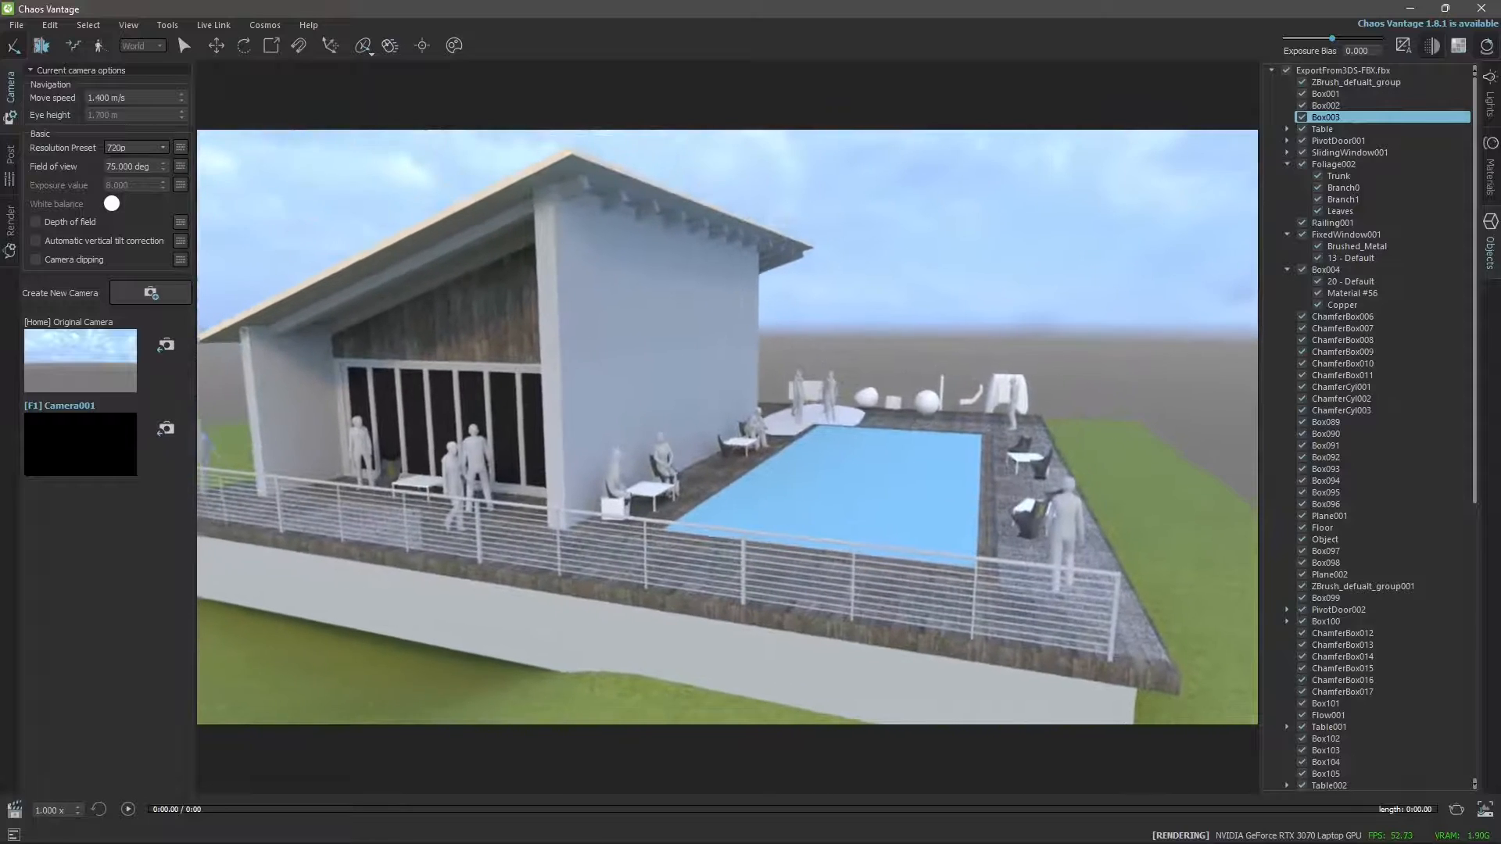
pyautogui.press('w')
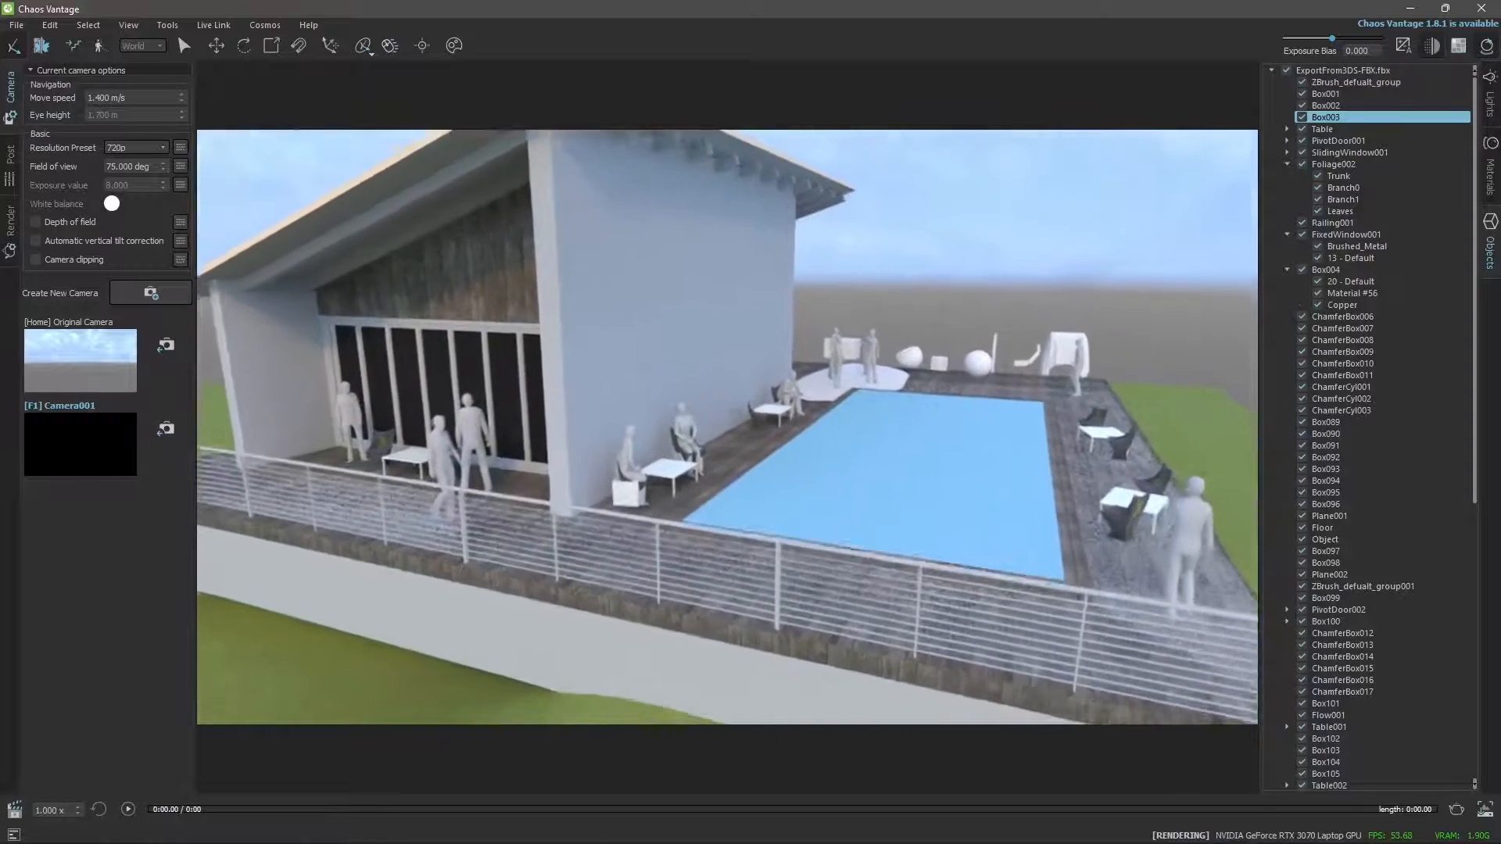
pyautogui.press('w')
pyautogui.press('d')
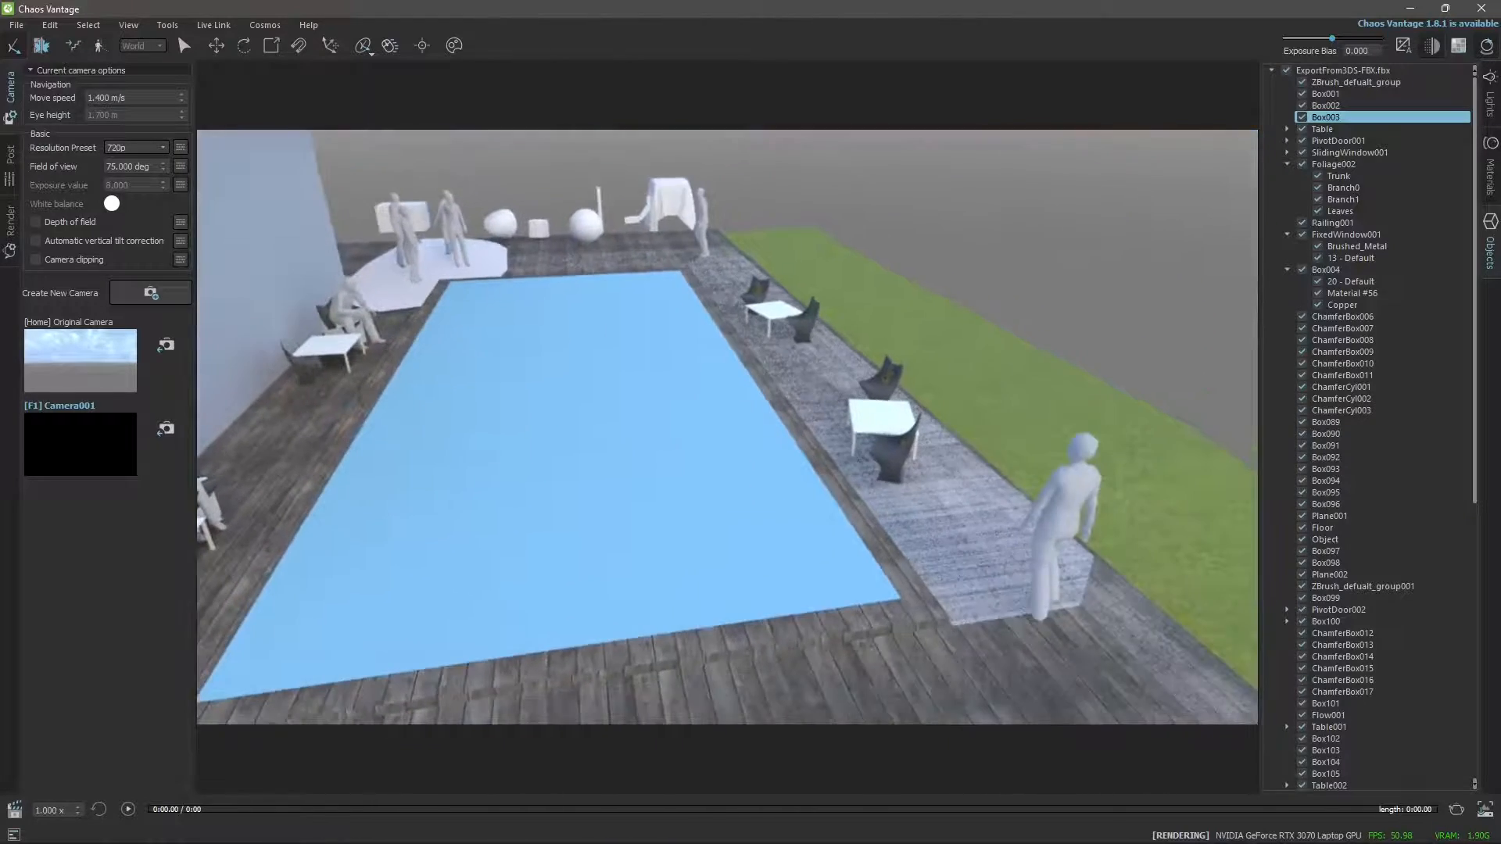
# Fly the camera back from the pool and sideways to view the house and terrace from the outer corner.
pyautogui.press('a')
pyautogui.press('s')
pyautogui.press('s')
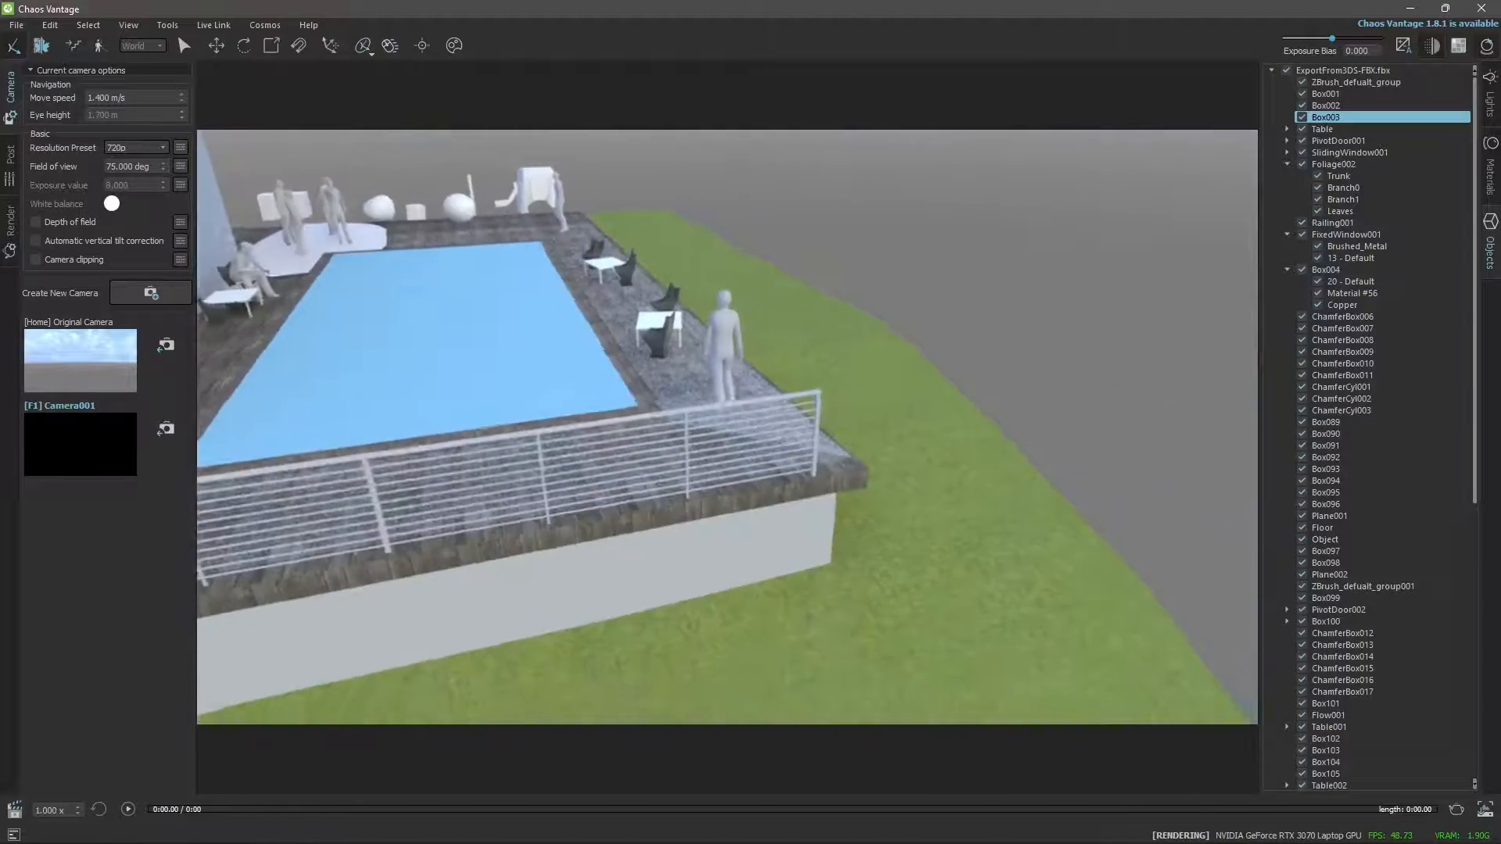
pyautogui.press('d')
pyautogui.press('d')
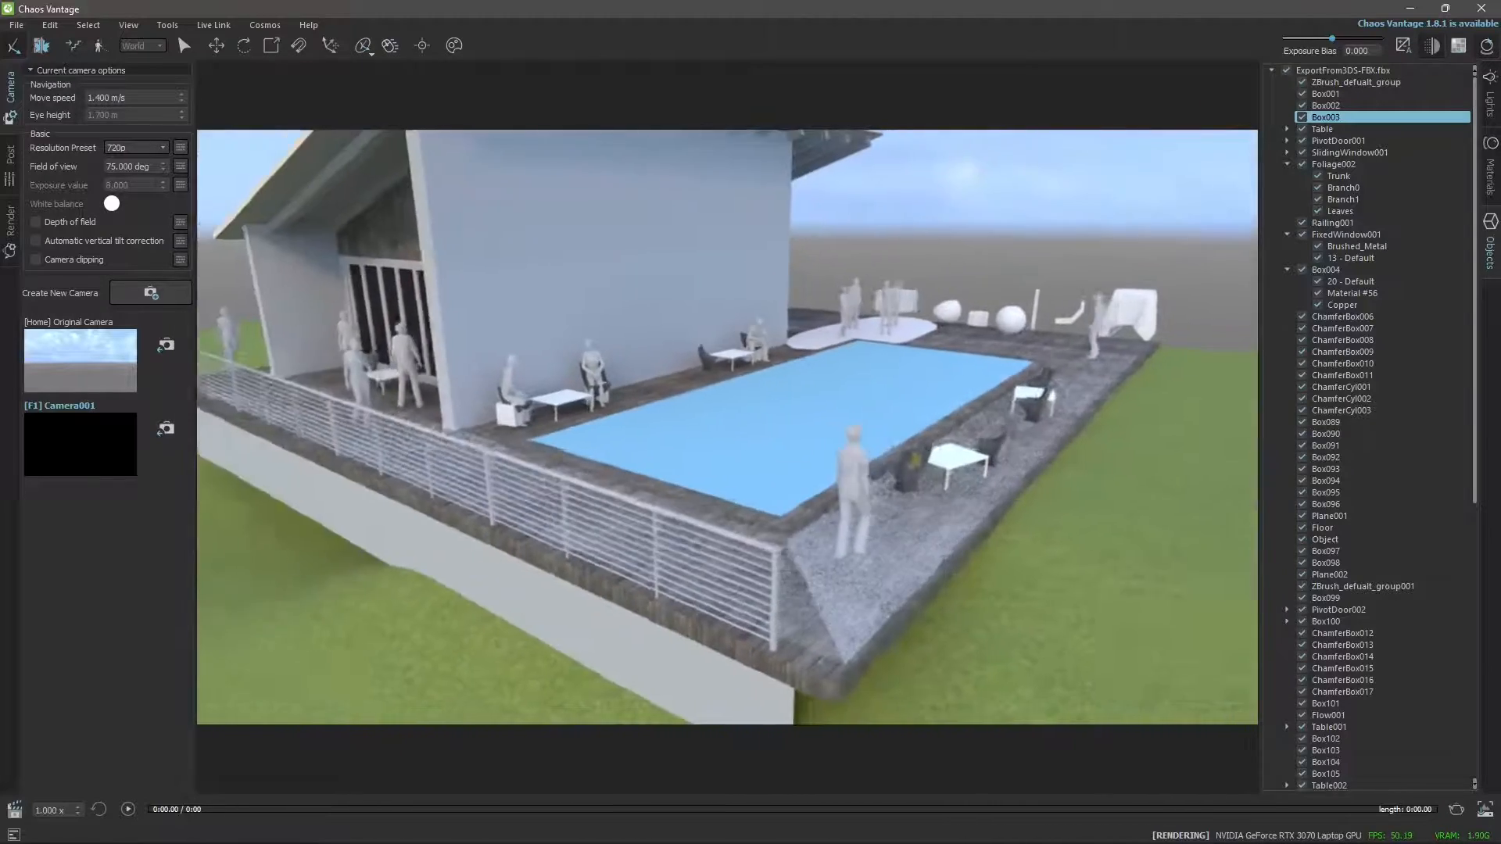
pyautogui.press('s')
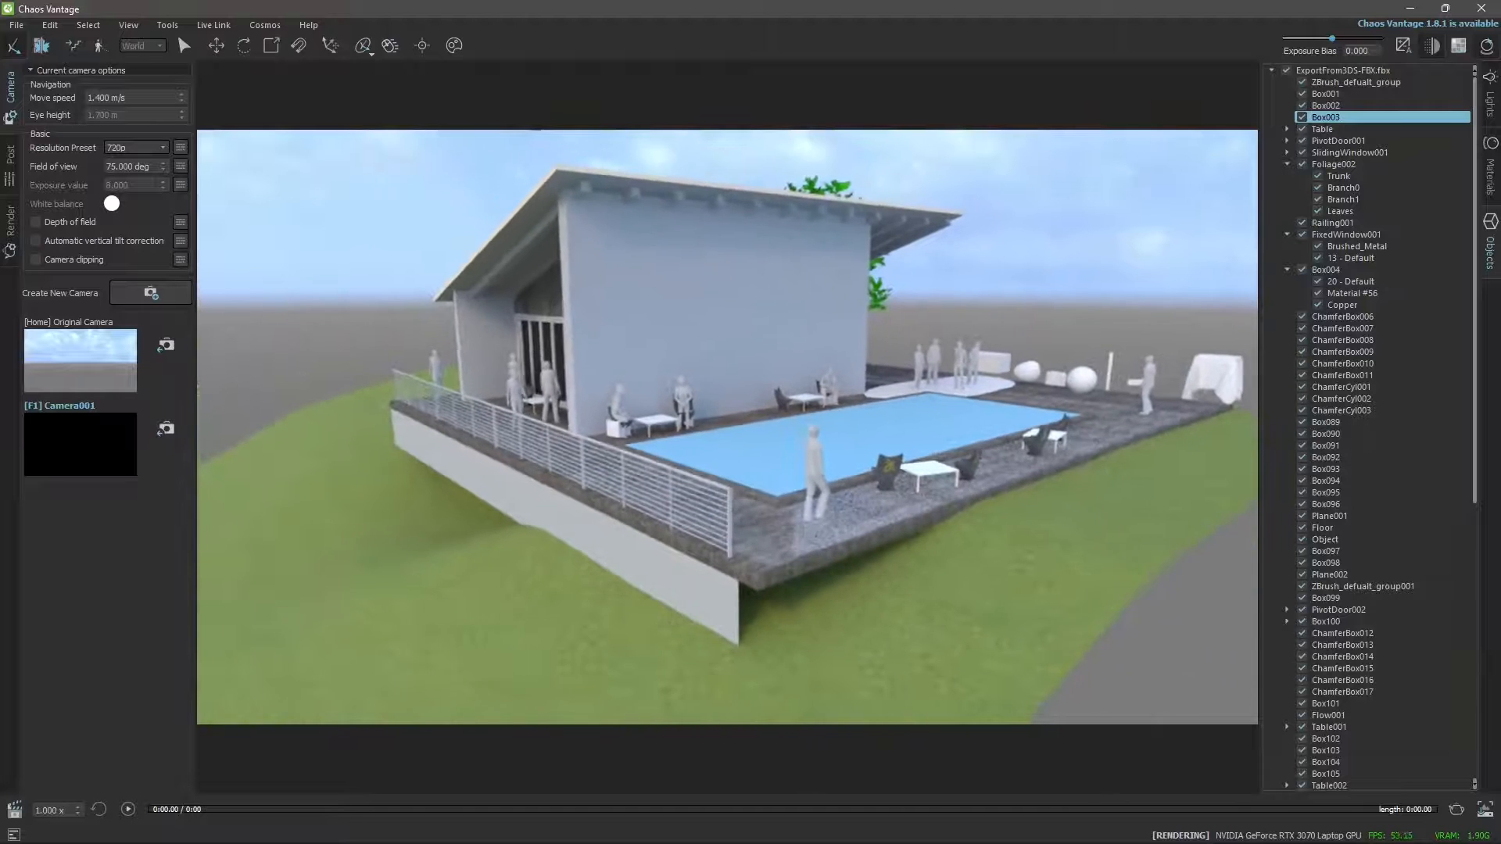
pyautogui.press('a')
pyautogui.press('a')
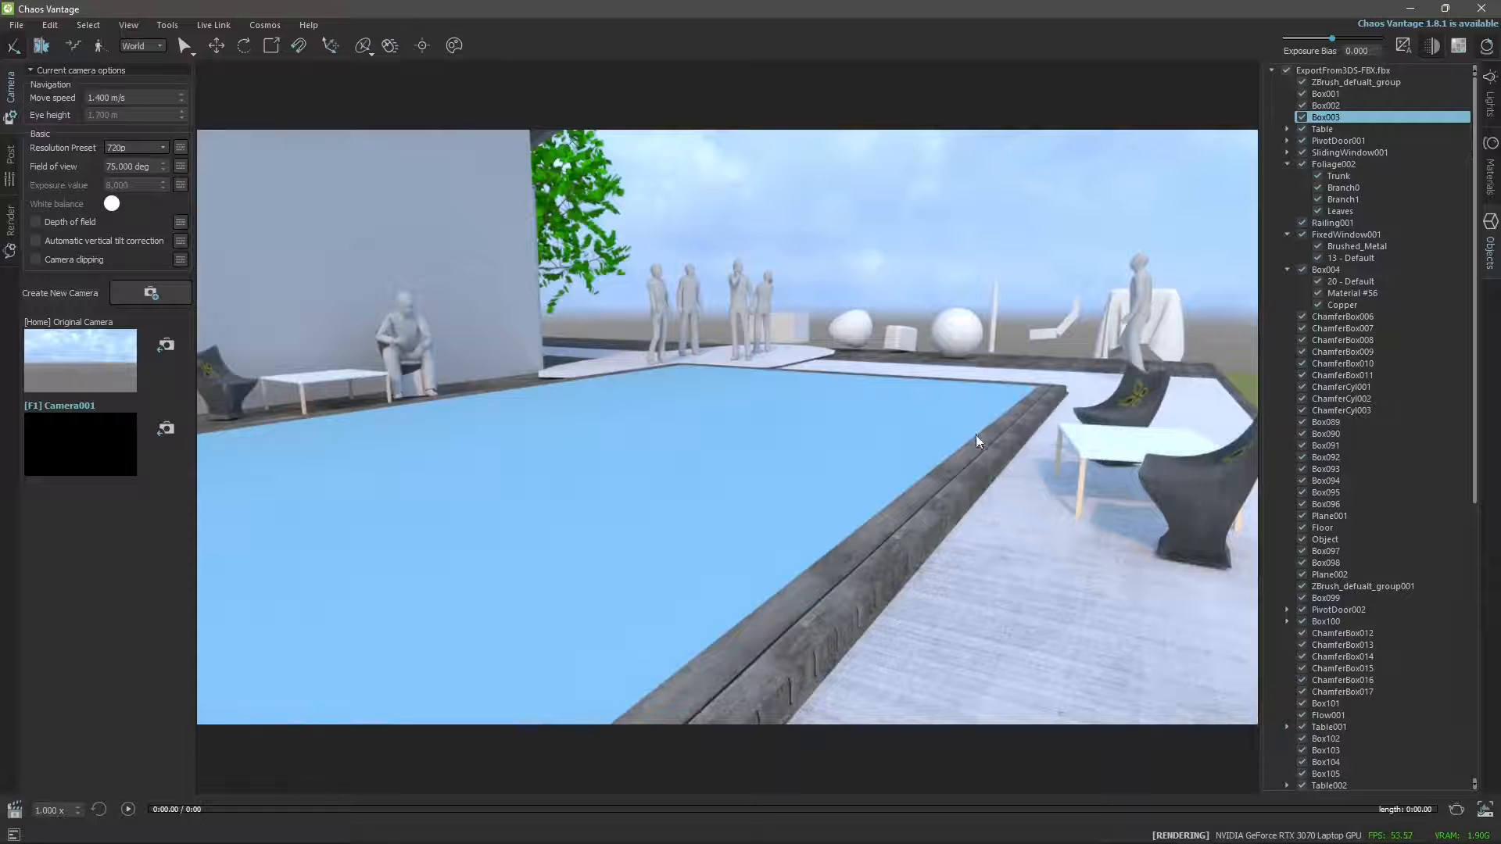
# Inspect the poolside furniture, house front and tree by orbiting, panning and zooming around the scene.
pyautogui.moveTo(976, 434); pyautogui.dragTo(905, 513, button='middle')
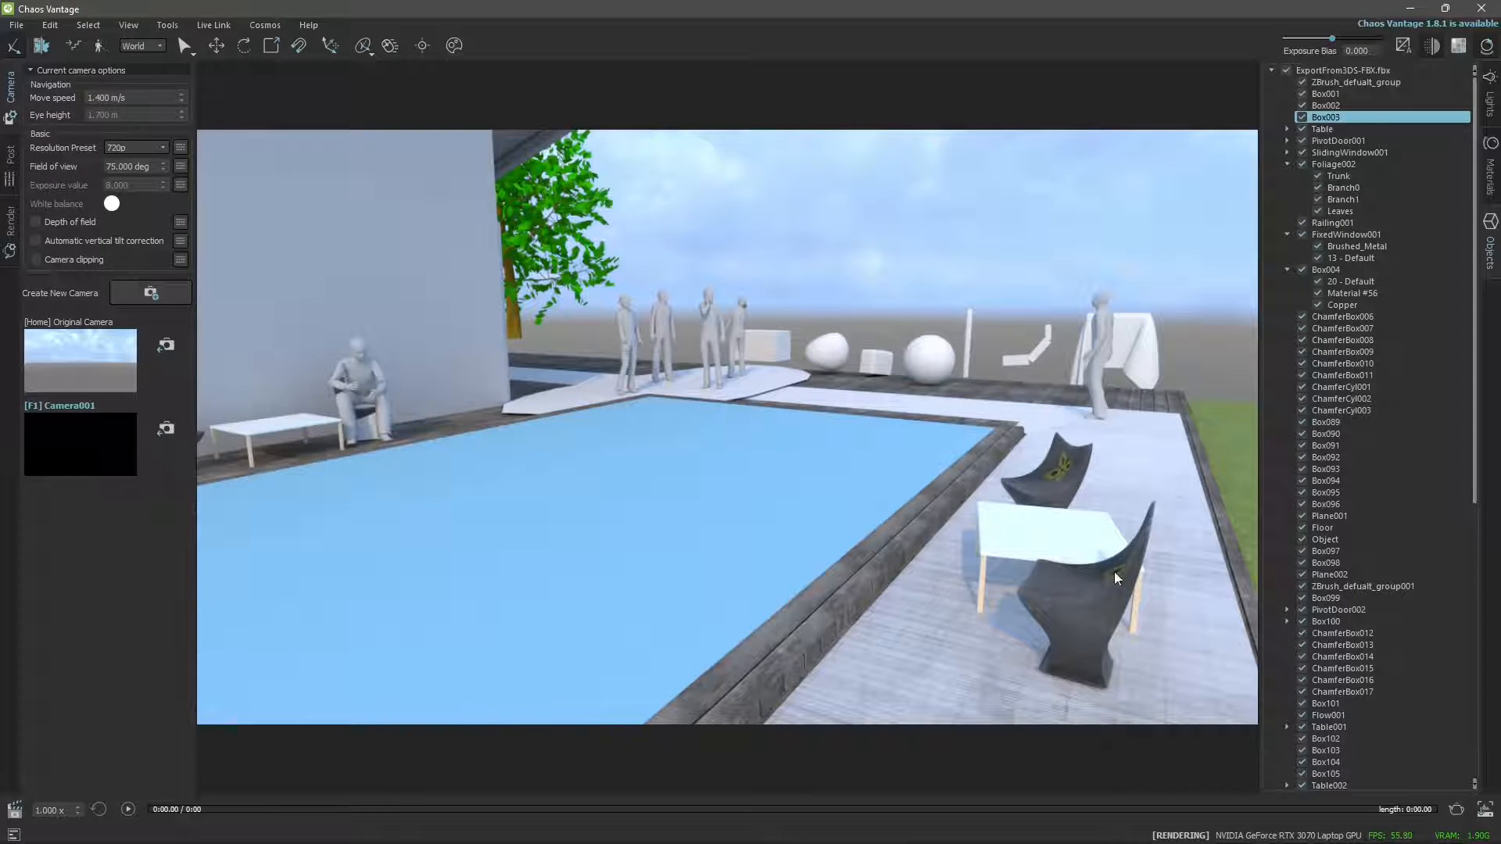
pyautogui.moveTo(1045, 527); pyautogui.dragTo(1240, 562, button='middle')
pyautogui.scroll(-8, 745, 467)
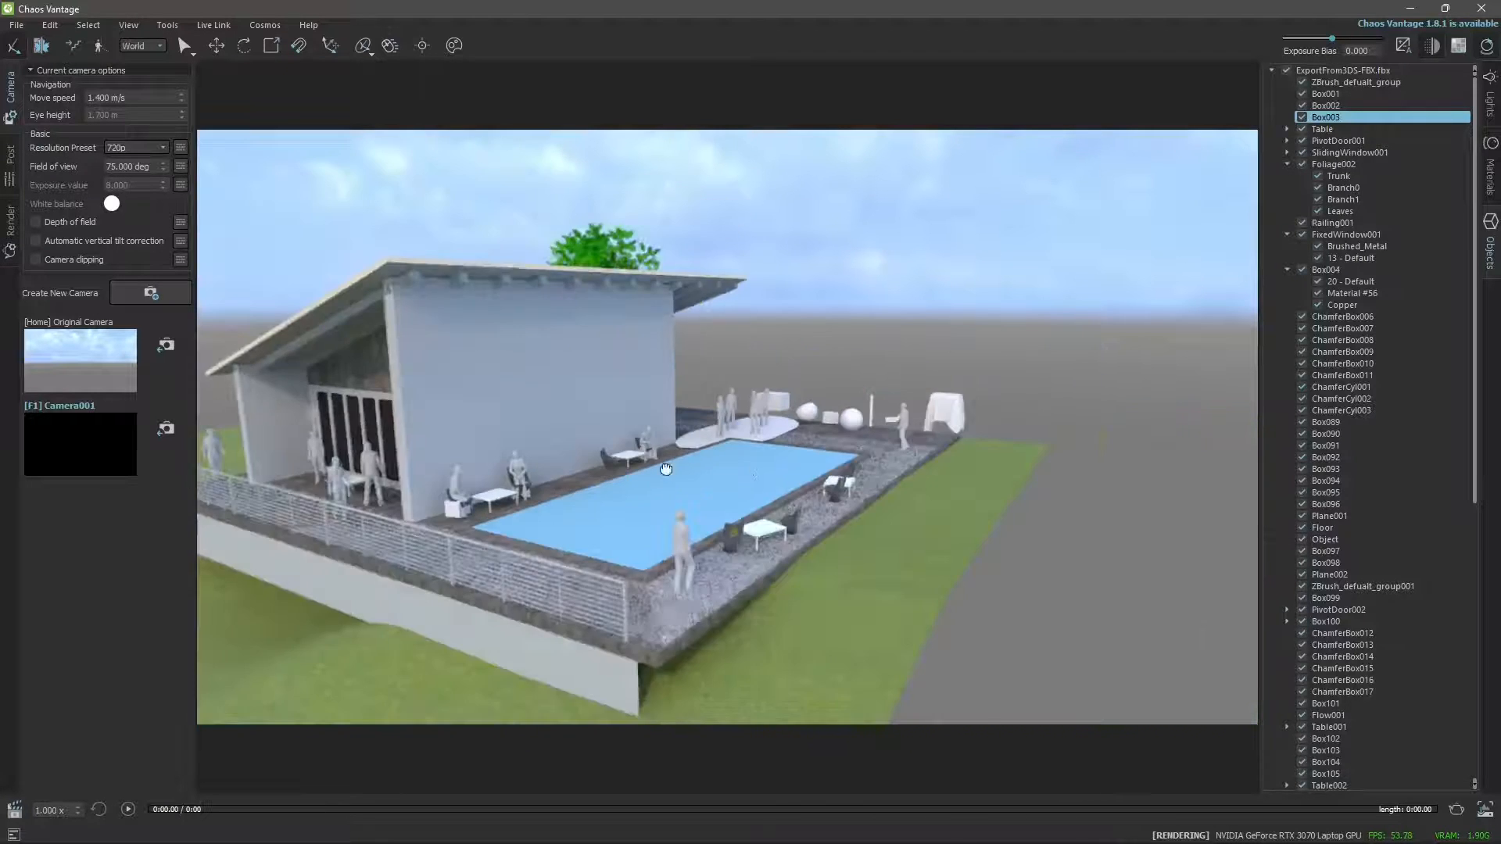
pyautogui.moveTo(664, 469); pyautogui.dragTo(820, 451, button='middle')
pyautogui.scroll(4, 817, 453)
pyautogui.scroll(-6, 814, 454)
pyautogui.scroll(4, 855, 431)
pyautogui.scroll(-2, 854, 444)
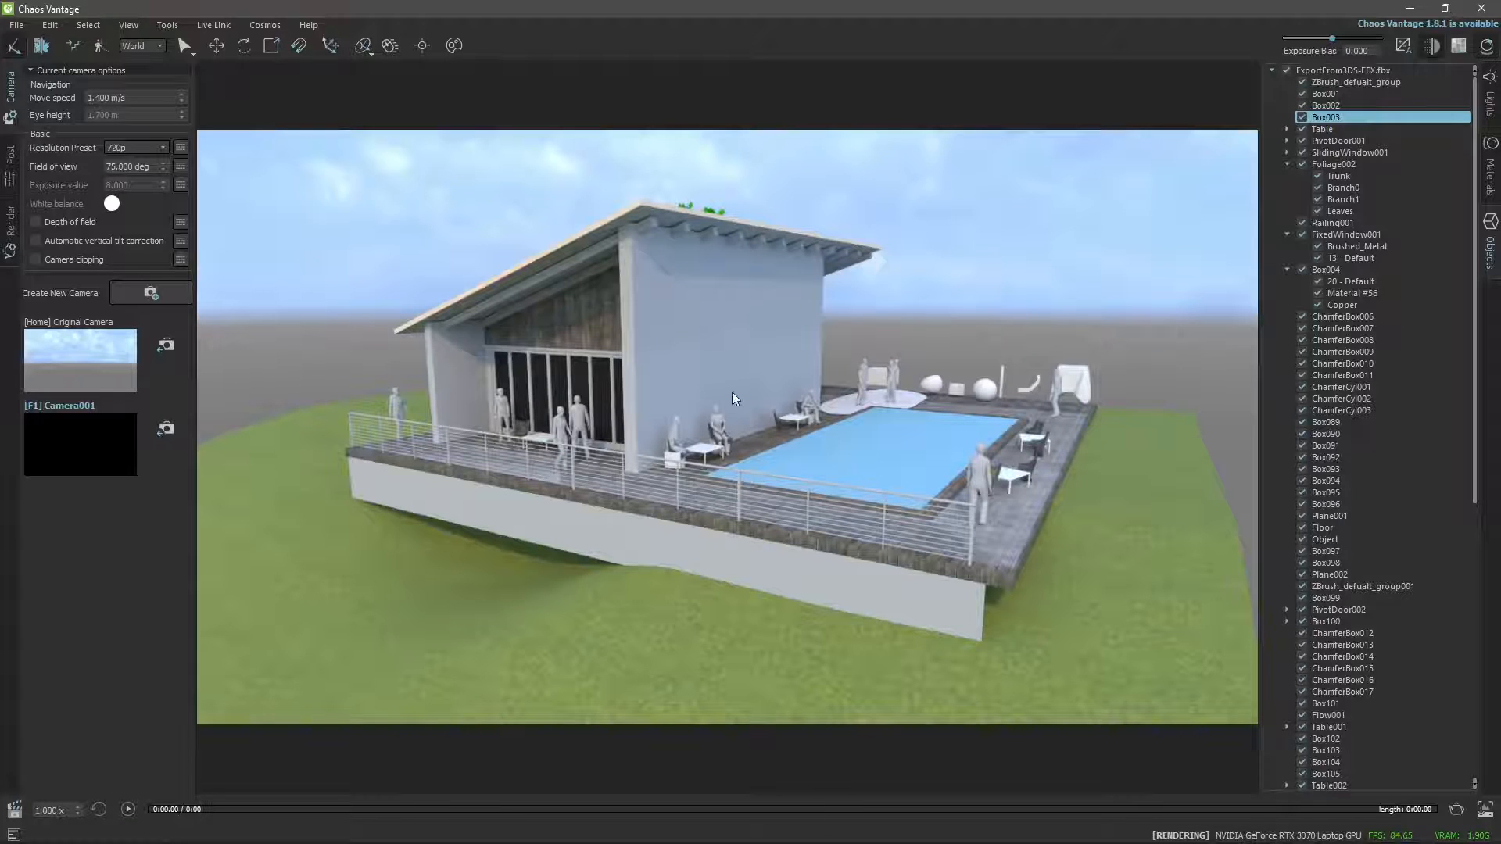
pyautogui.moveTo(732, 392); pyautogui.dragTo(1014, 577, button='middle')
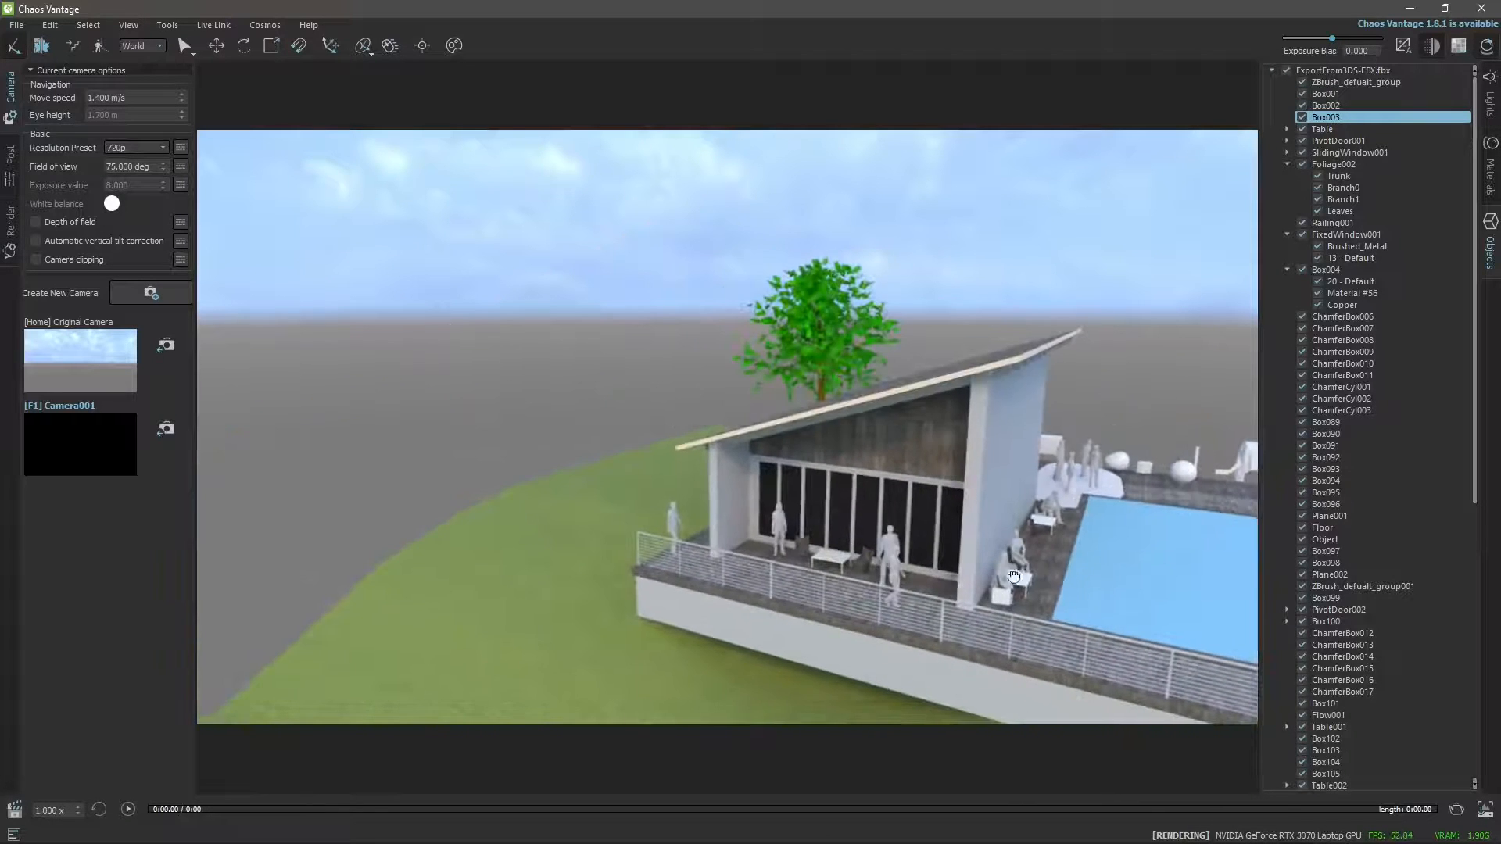
pyautogui.moveTo(917, 533); pyautogui.dragTo(577, 289, button='middle')
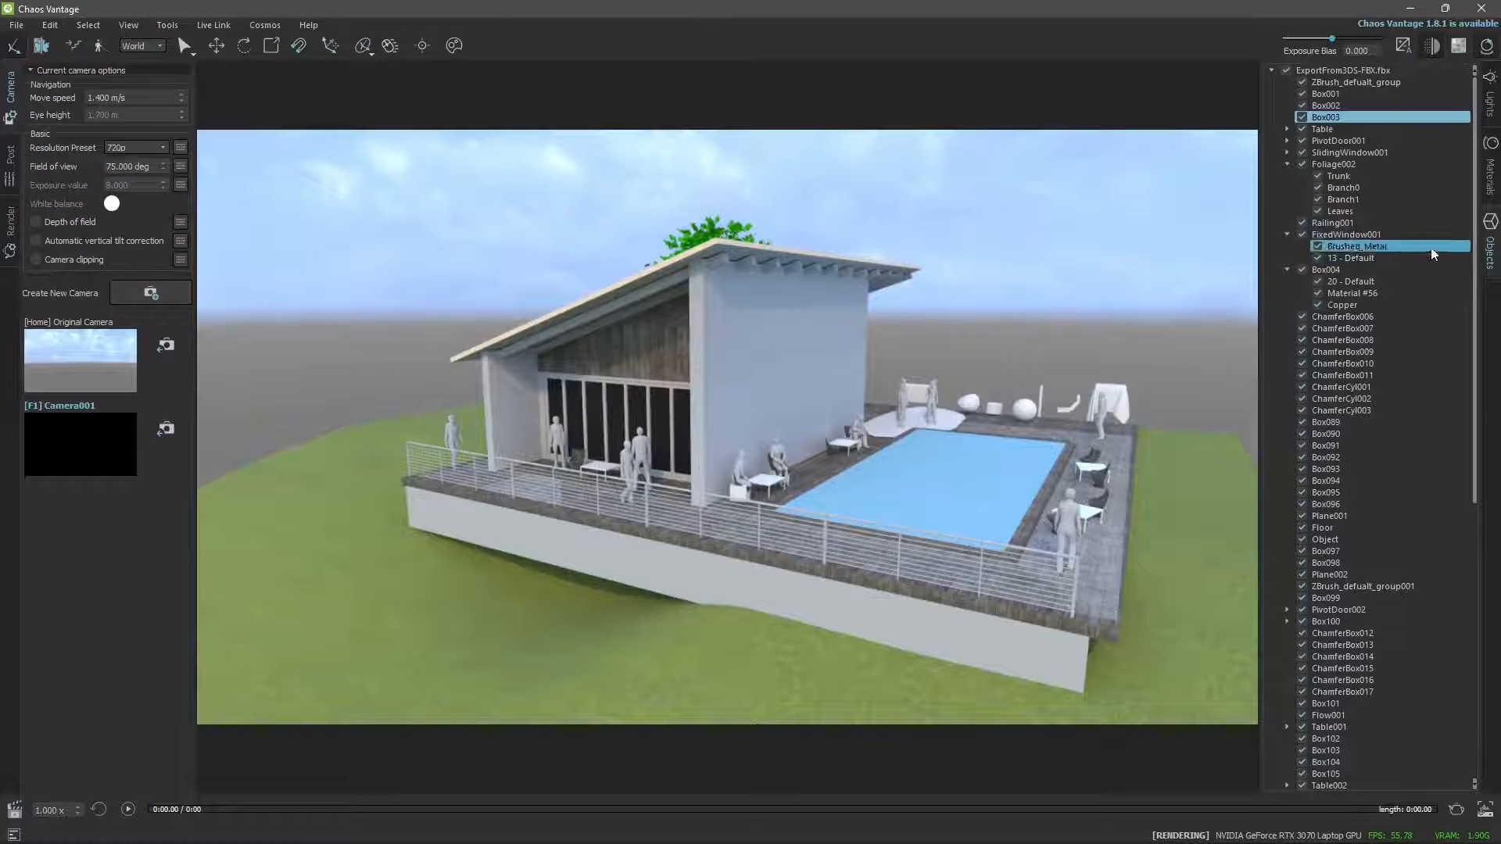
# Browse the imported scene's materials, checking the figure materials such as Male005_mat and returning to the start of the list.
pyautogui.click(1491, 168)
pyautogui.moveTo(1478, 185); pyautogui.dragTo(1473, 315)
pyautogui.moveTo(1467, 360); pyautogui.dragTo(1455, 617)
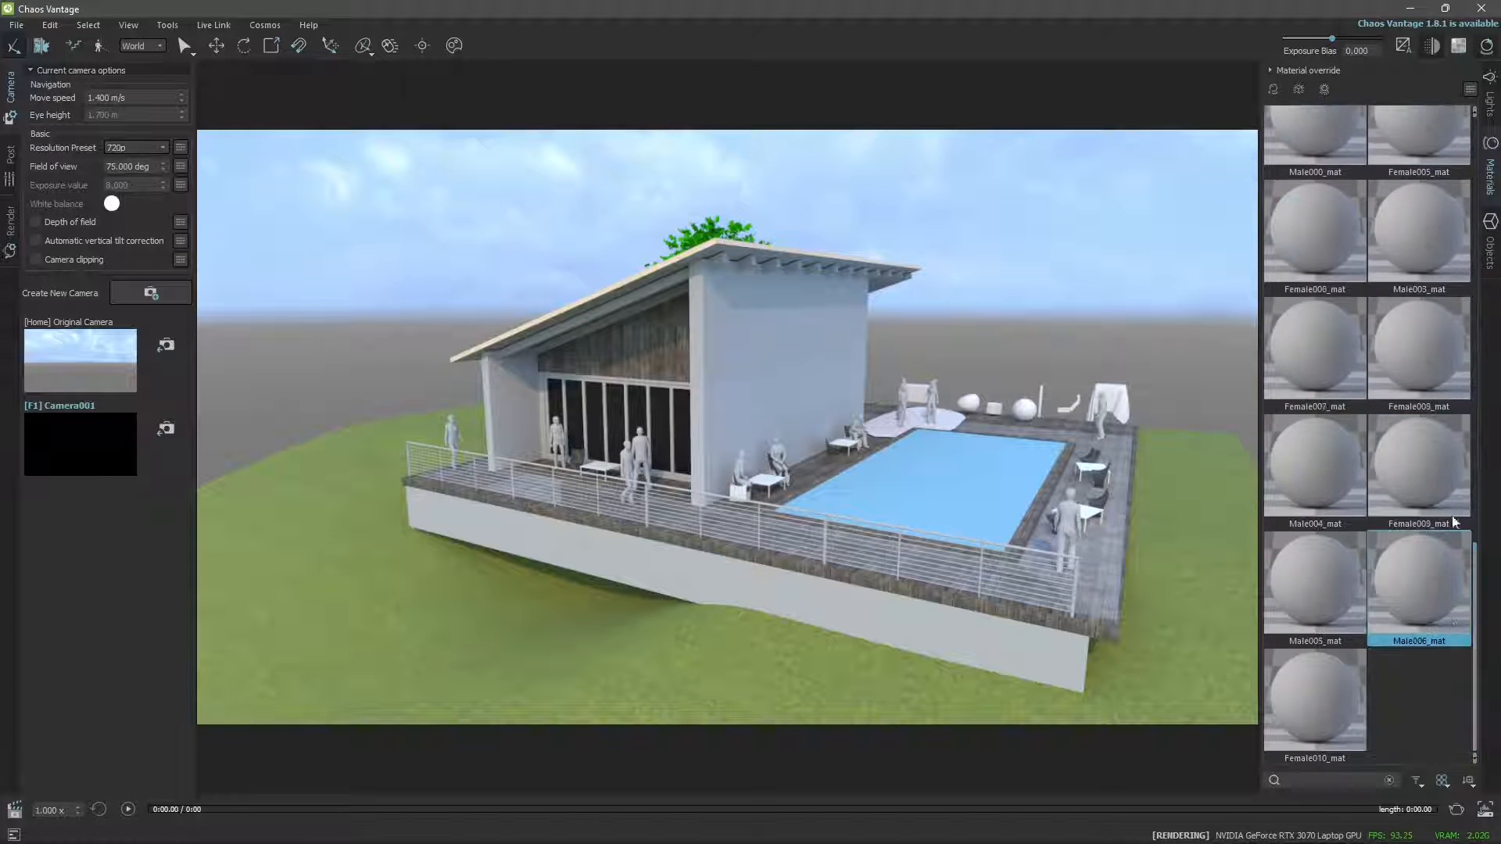
pyautogui.click(1329, 305)
pyautogui.click(1335, 606)
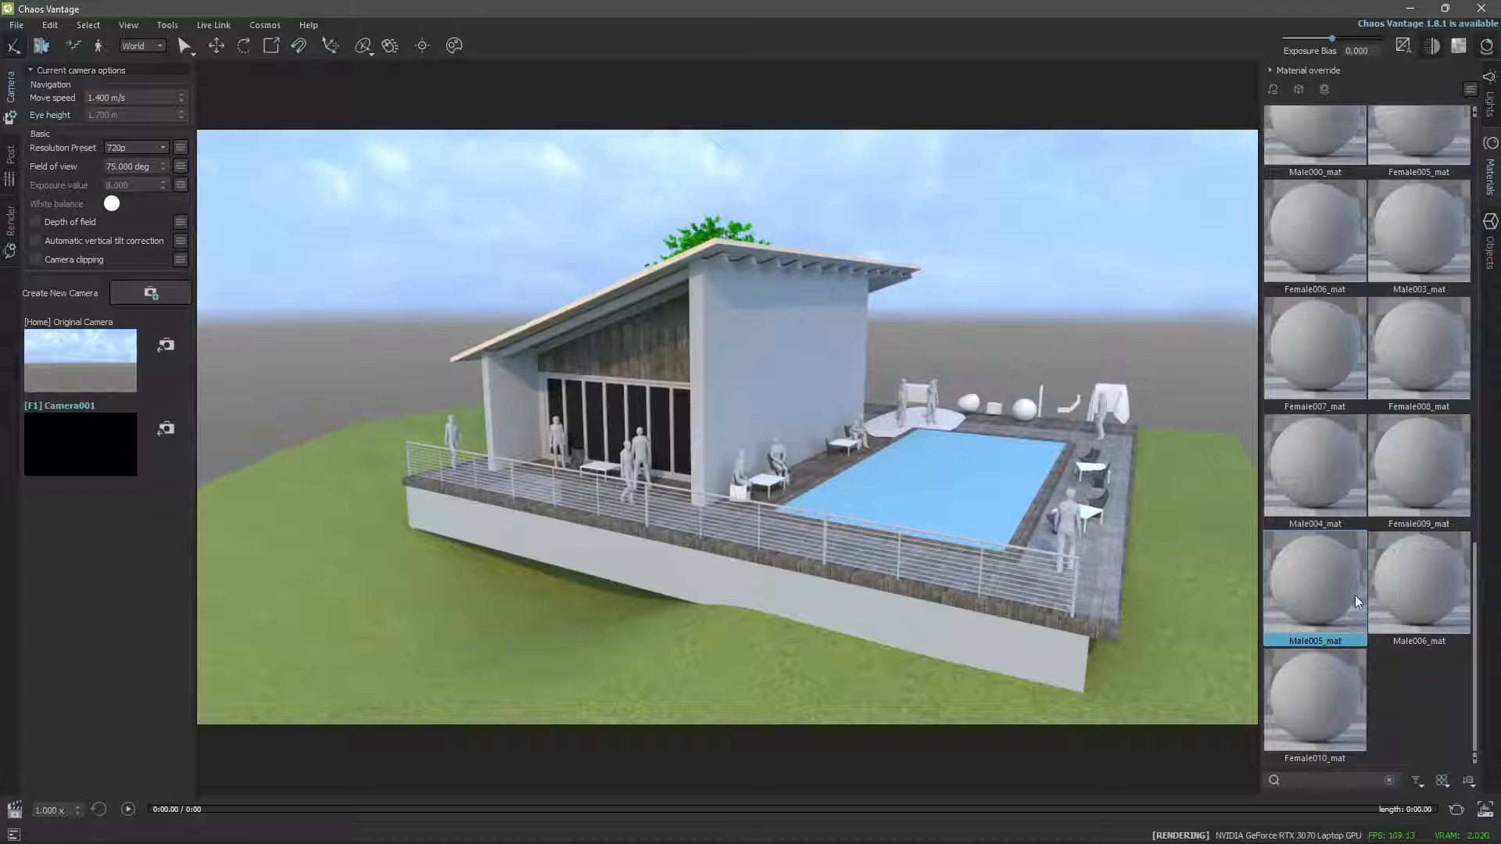
pyautogui.scroll(4, 1356, 589)
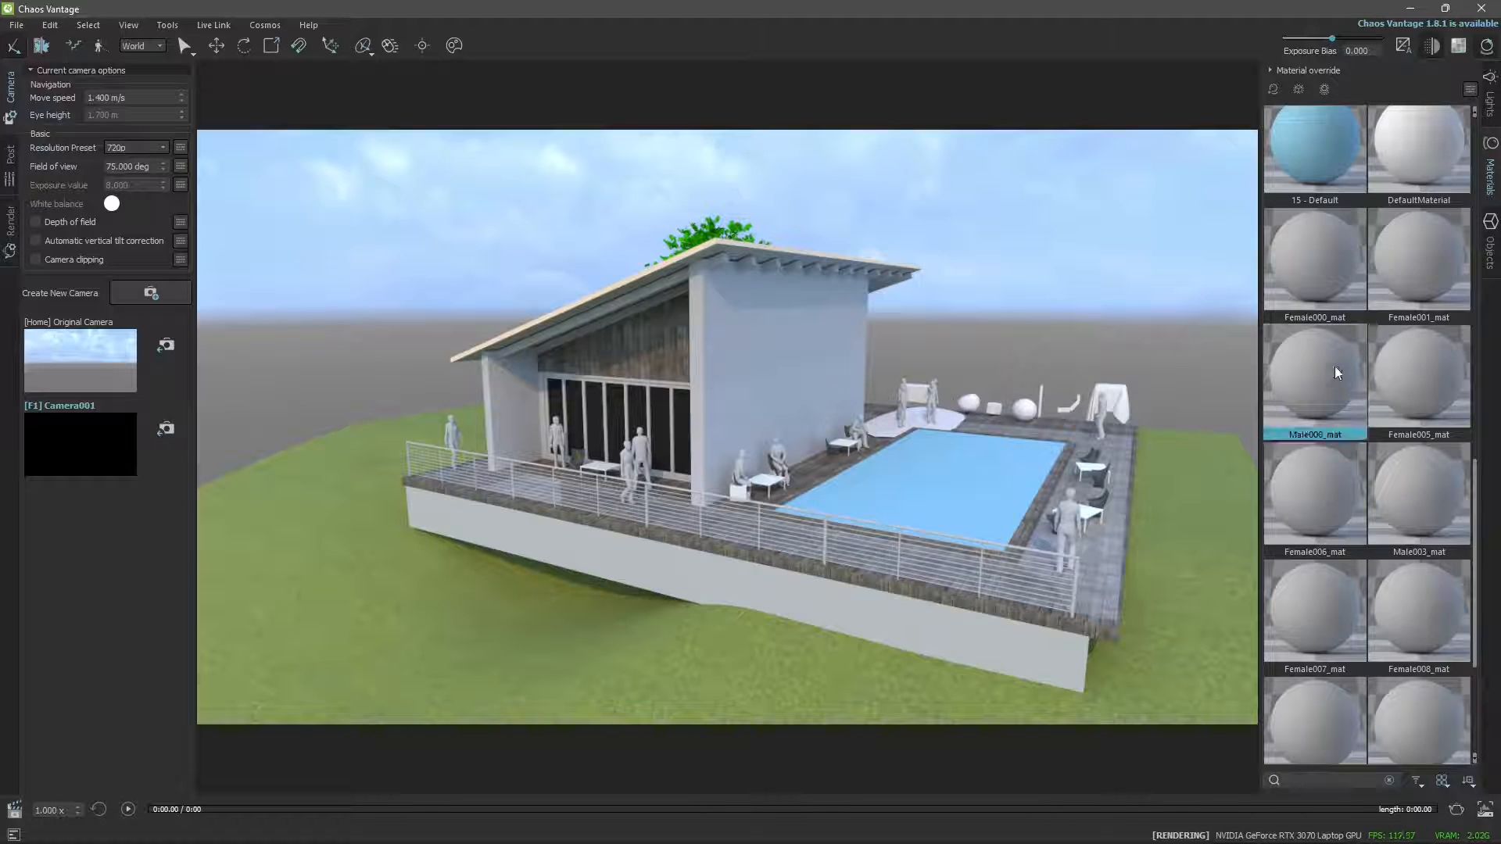
pyautogui.moveTo(1478, 500); pyautogui.dragTo(1495, 140)
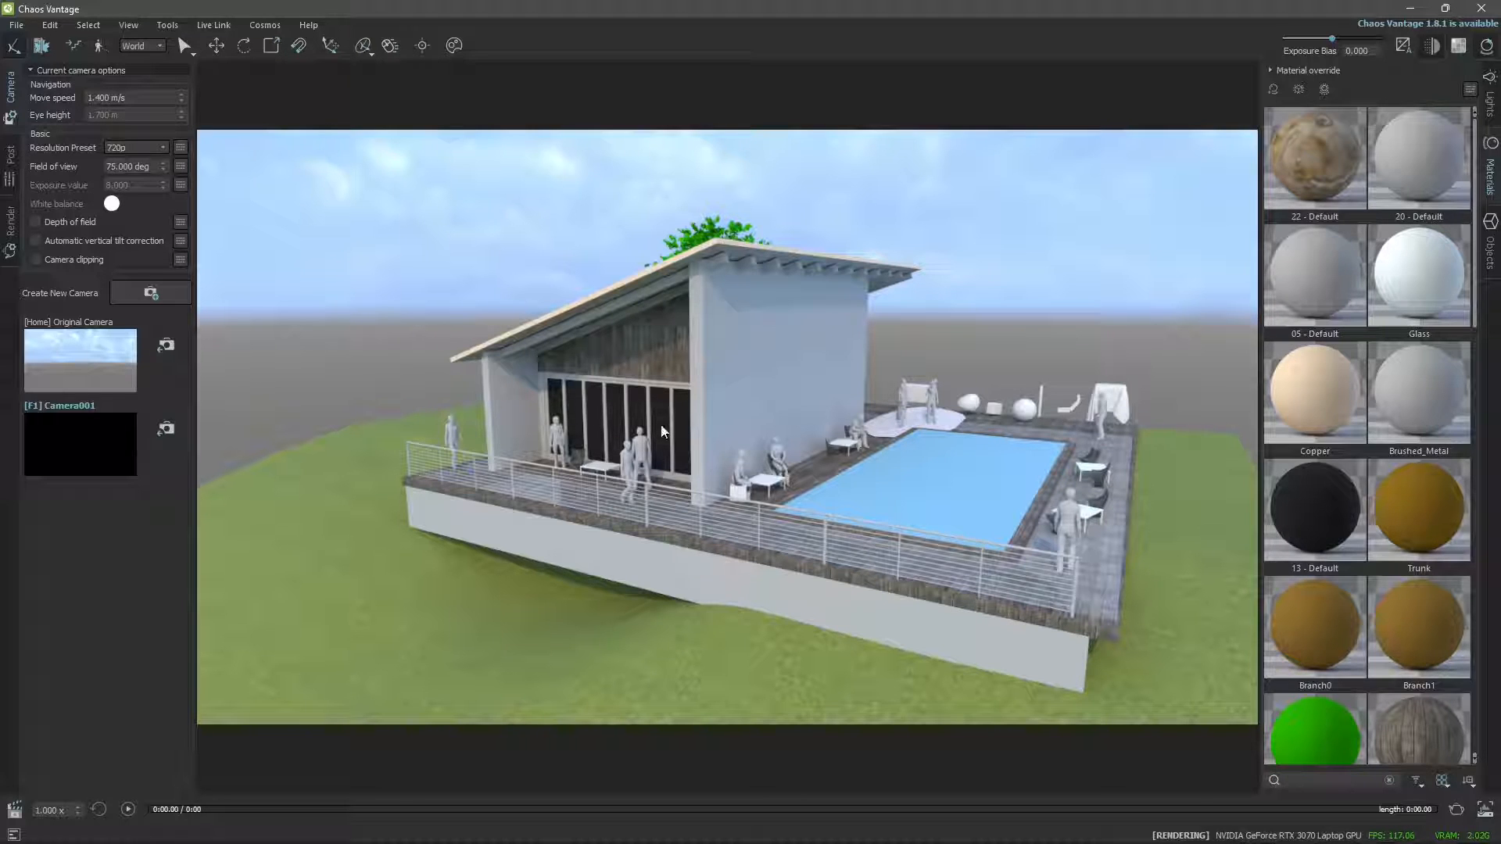
# Orbit and zoom around the house to frame it and the whole pool terrace from a slightly higher viewpoint.
pyautogui.moveTo(732, 565); pyautogui.dragTo(646, 467)
pyautogui.scroll(-1, 706, 485)
pyautogui.scroll(2, 707, 485)
pyautogui.scroll(-1, 710, 497)
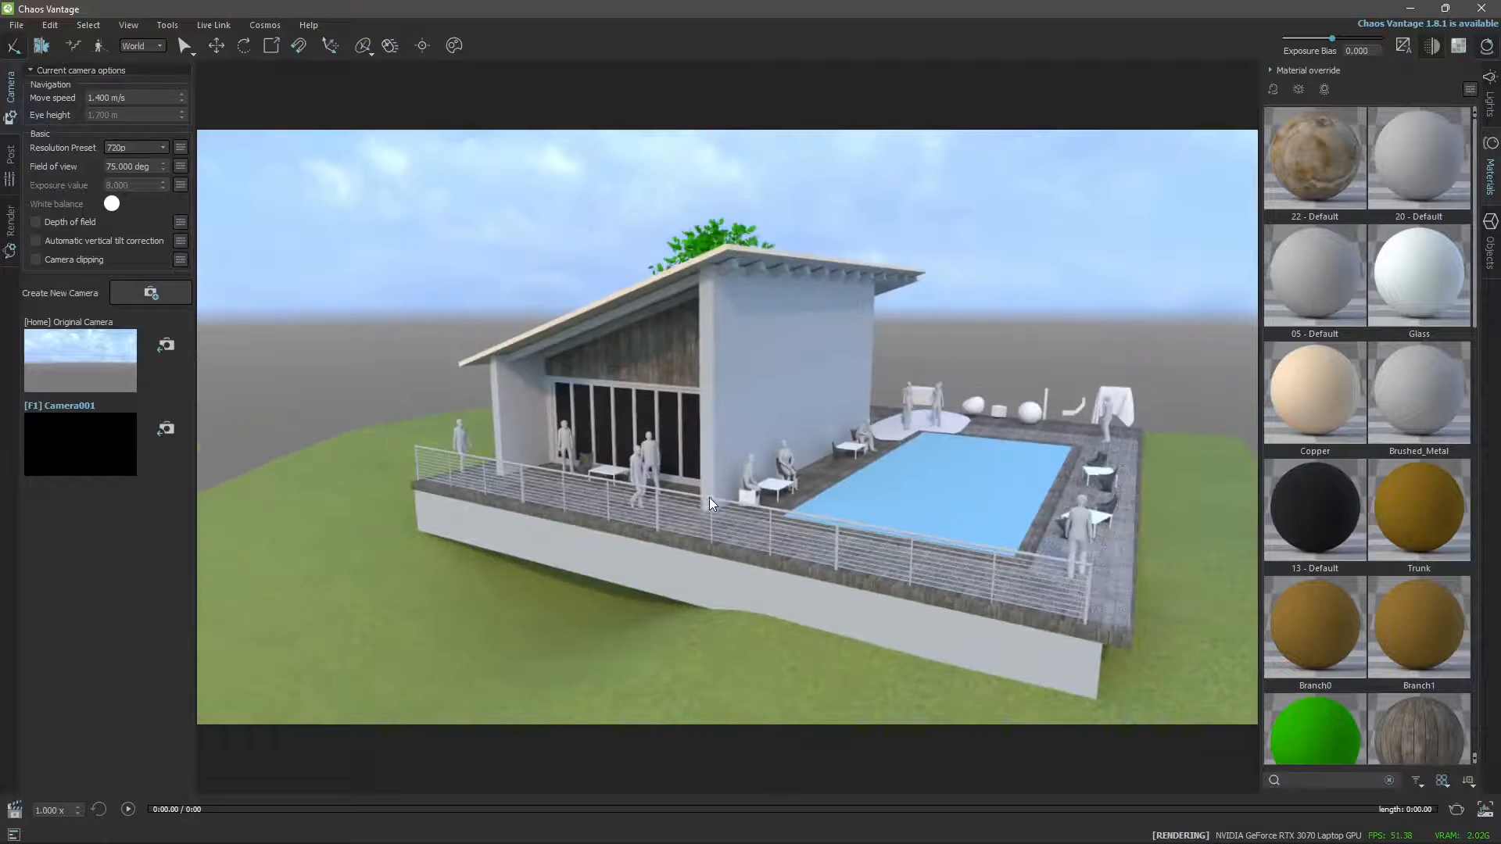
pyautogui.moveTo(686, 516)
pyautogui.mouseDown(button='right')
pyautogui.moveTo(733, 602)
pyautogui.moveTo(702, 528)
pyautogui.mouseUp(button='right')
pyautogui.moveTo(791, 557); pyautogui.dragTo(724, 580)
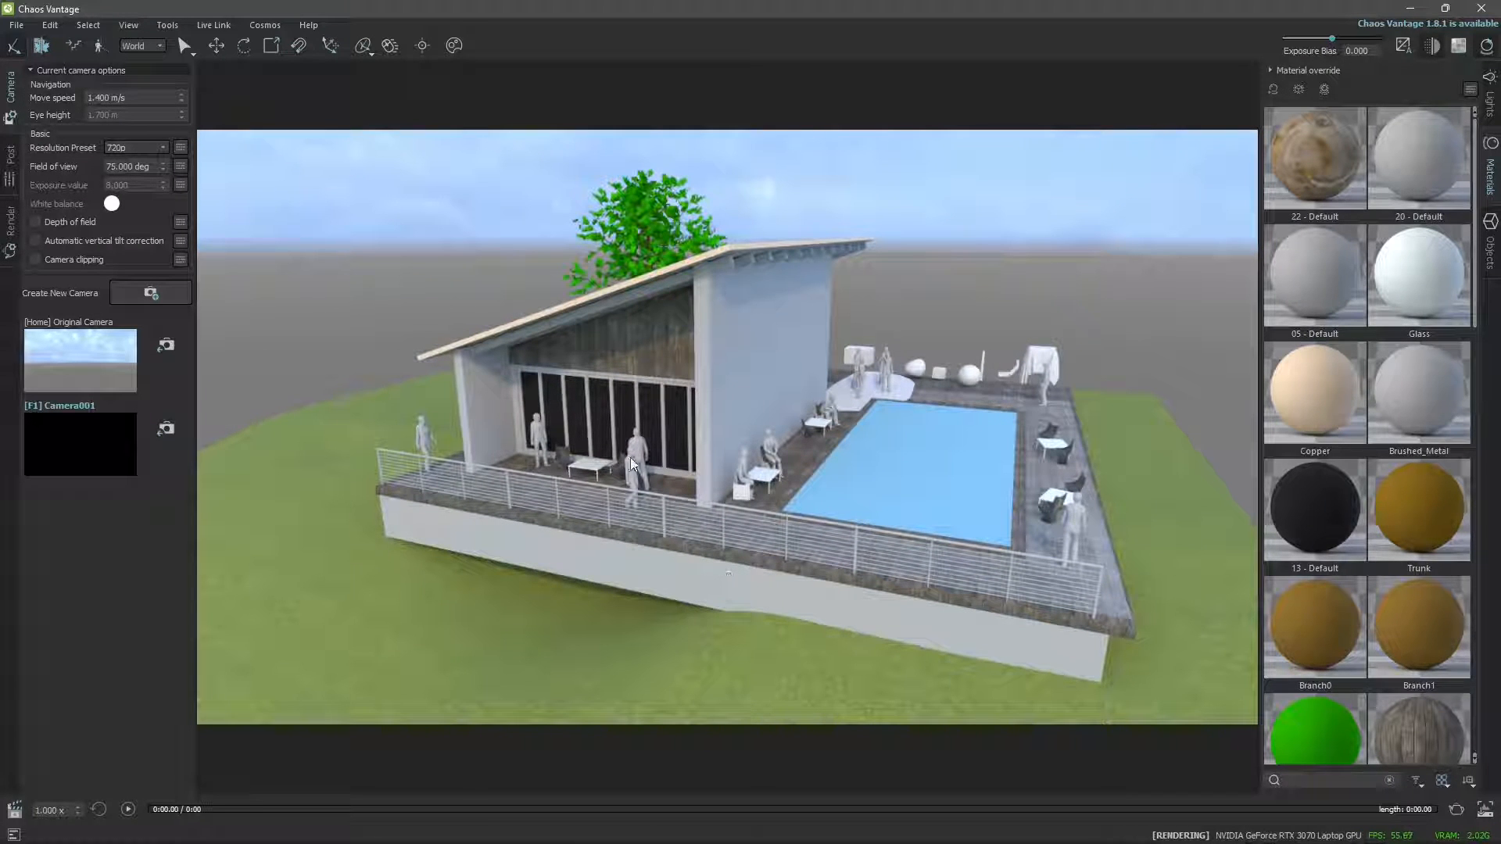
pyautogui.moveTo(621, 487); pyautogui.dragTo(584, 550, button='right')
pyautogui.moveTo(663, 520); pyautogui.dragTo(586, 411, button='right')
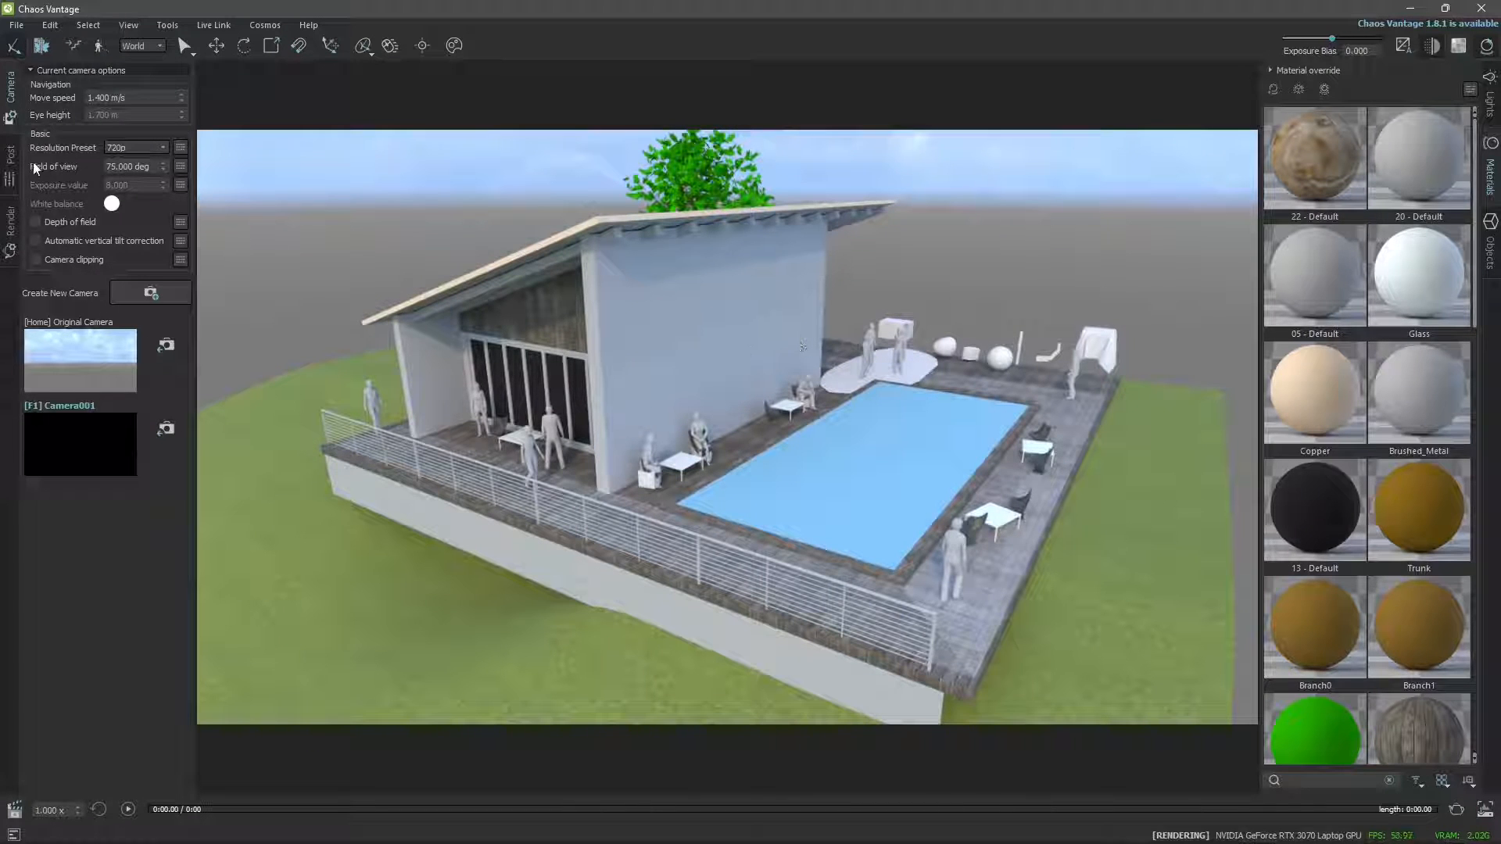
# Save the scene in the VANTAGE folder as Lesson 01 Architecture 3DS, overwriting the existing file.
pyautogui.click(15, 25)
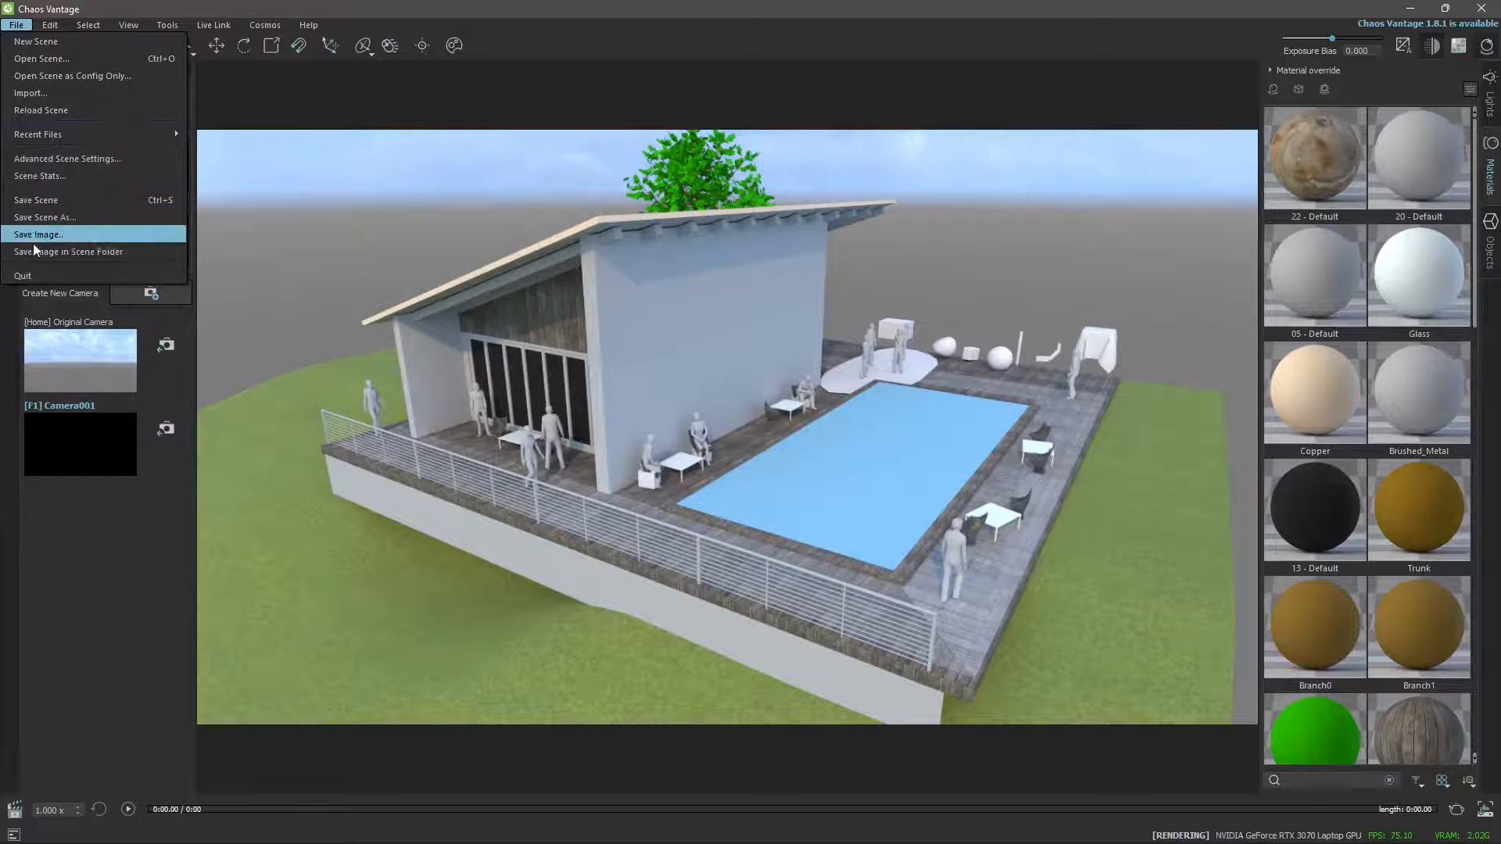
pyautogui.click(42, 219)
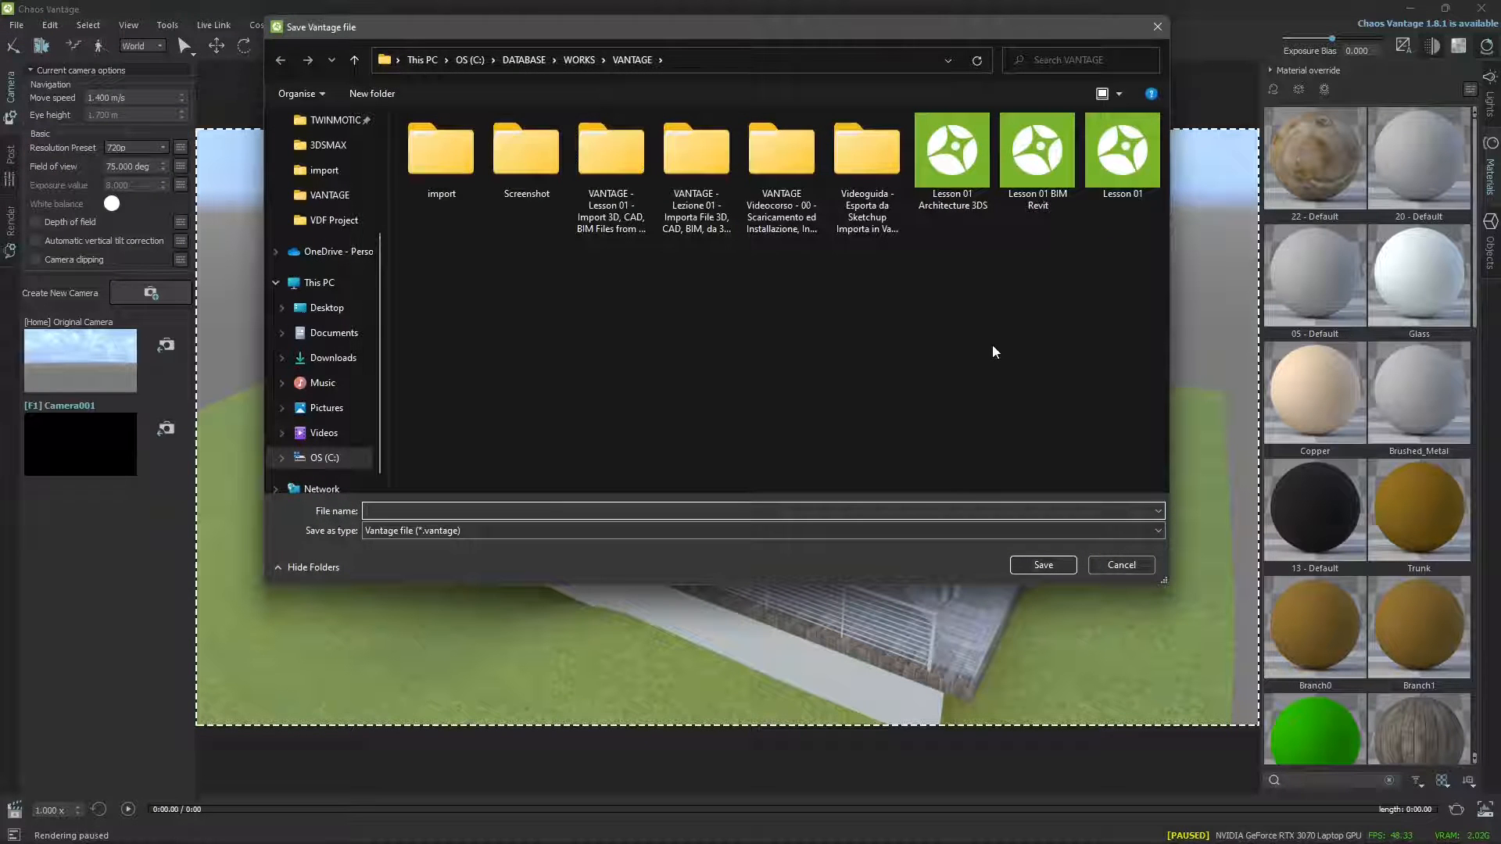
pyautogui.click(967, 205)
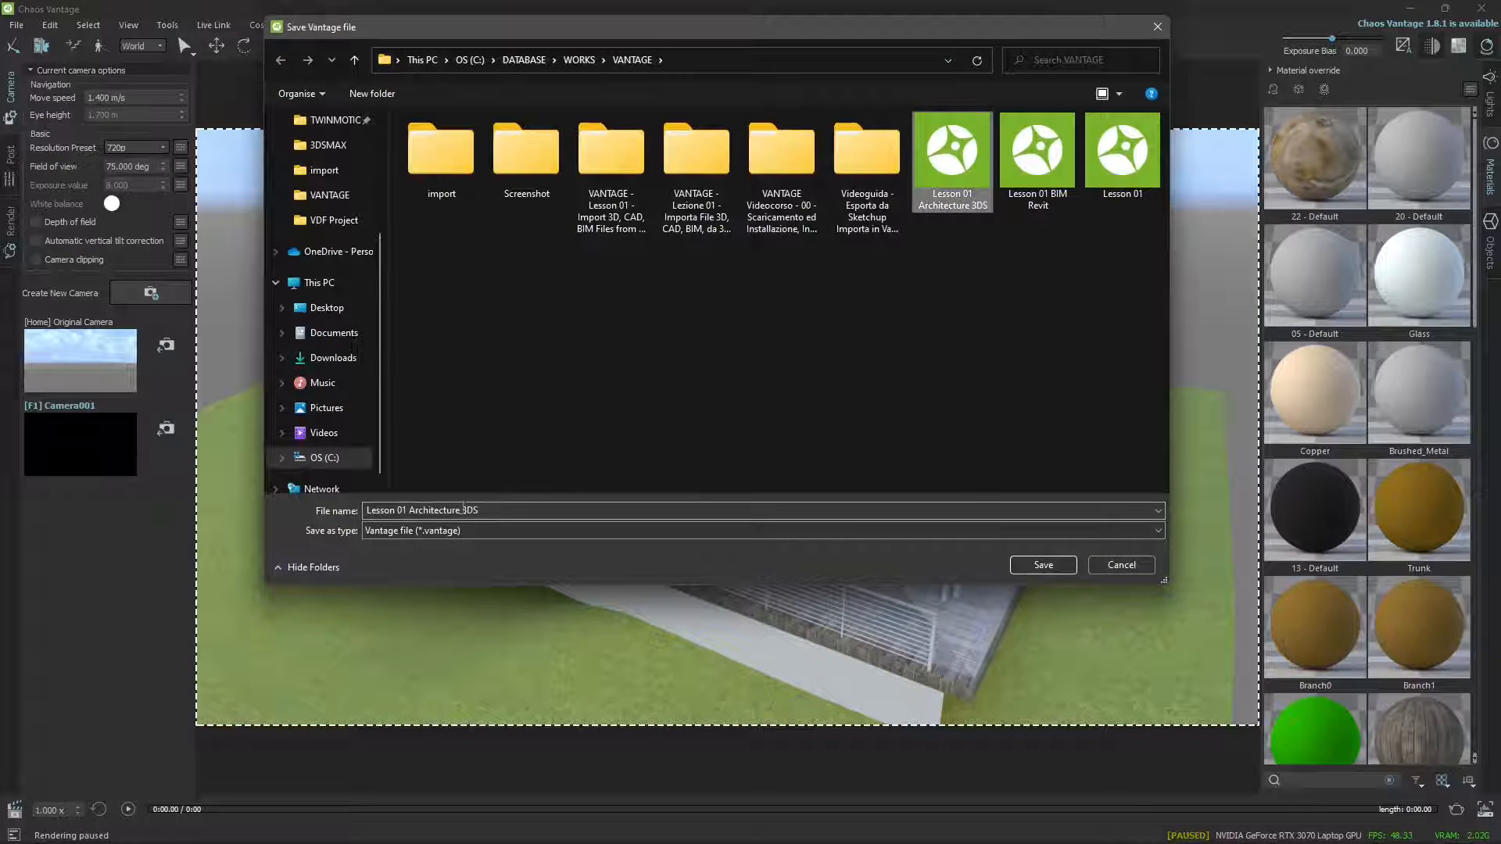
pyautogui.click(410, 510)
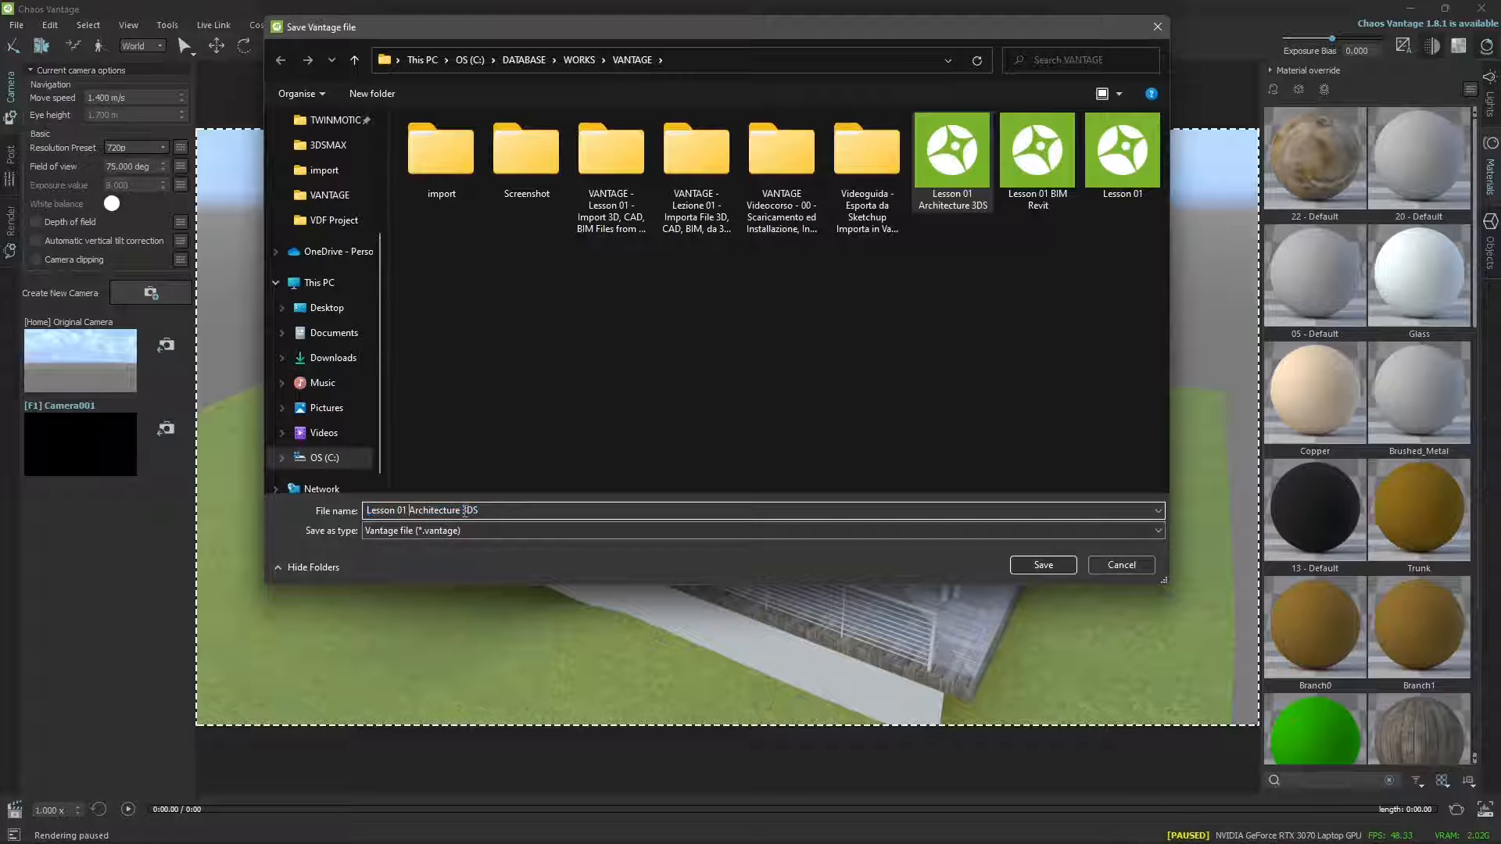
pyautogui.doubleClick(974, 180)
pyautogui.click(788, 430)
# Adjust the view slightly and save it as an image named Test 02 Lesson 01 in the Screenshot folder.
pyautogui.click(21, 26)
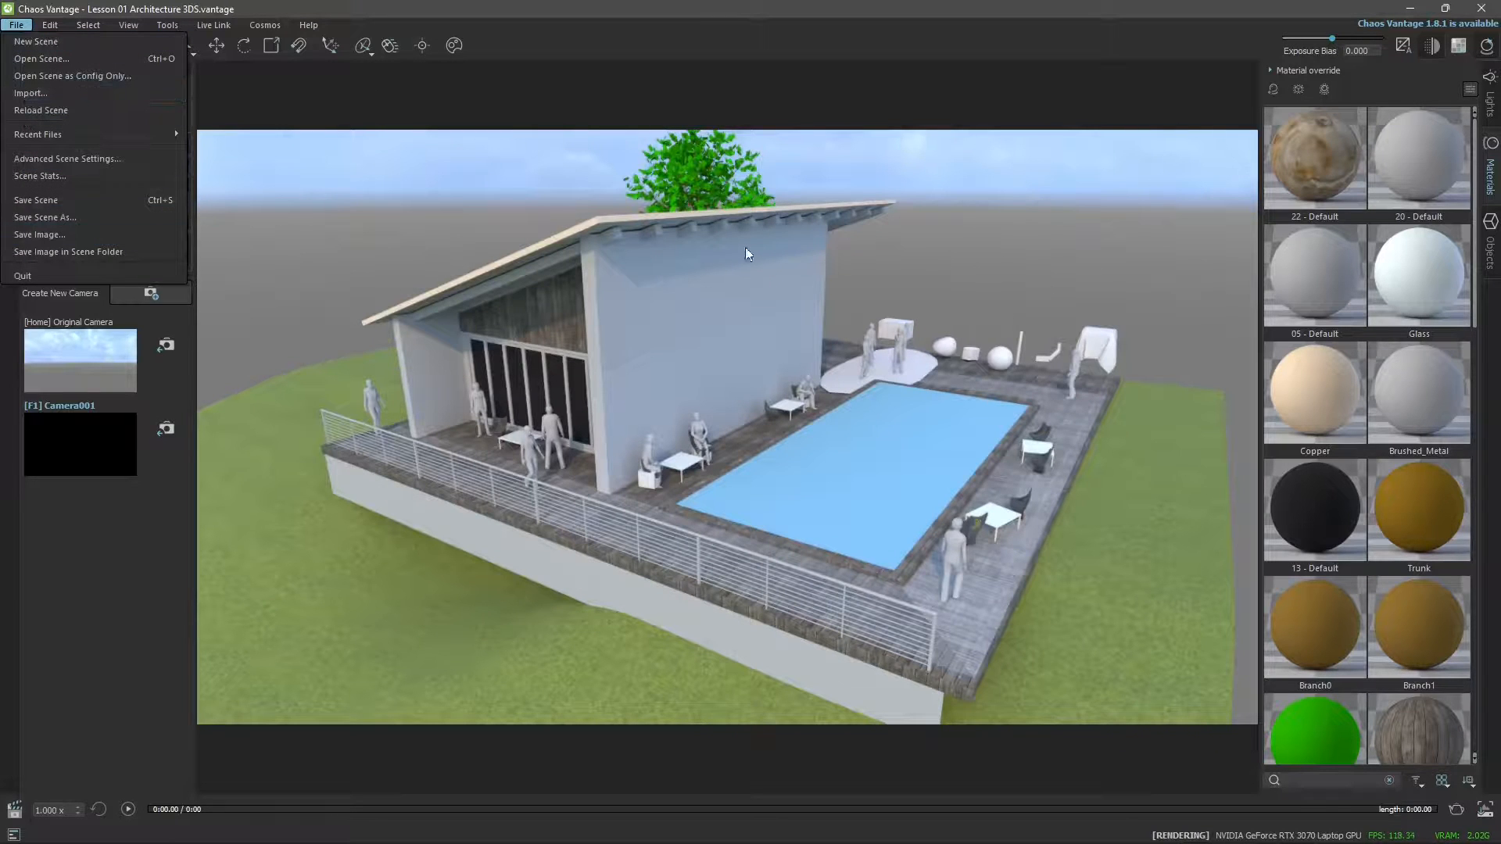
pyautogui.moveTo(588, 353); pyautogui.dragTo(635, 352, button='middle')
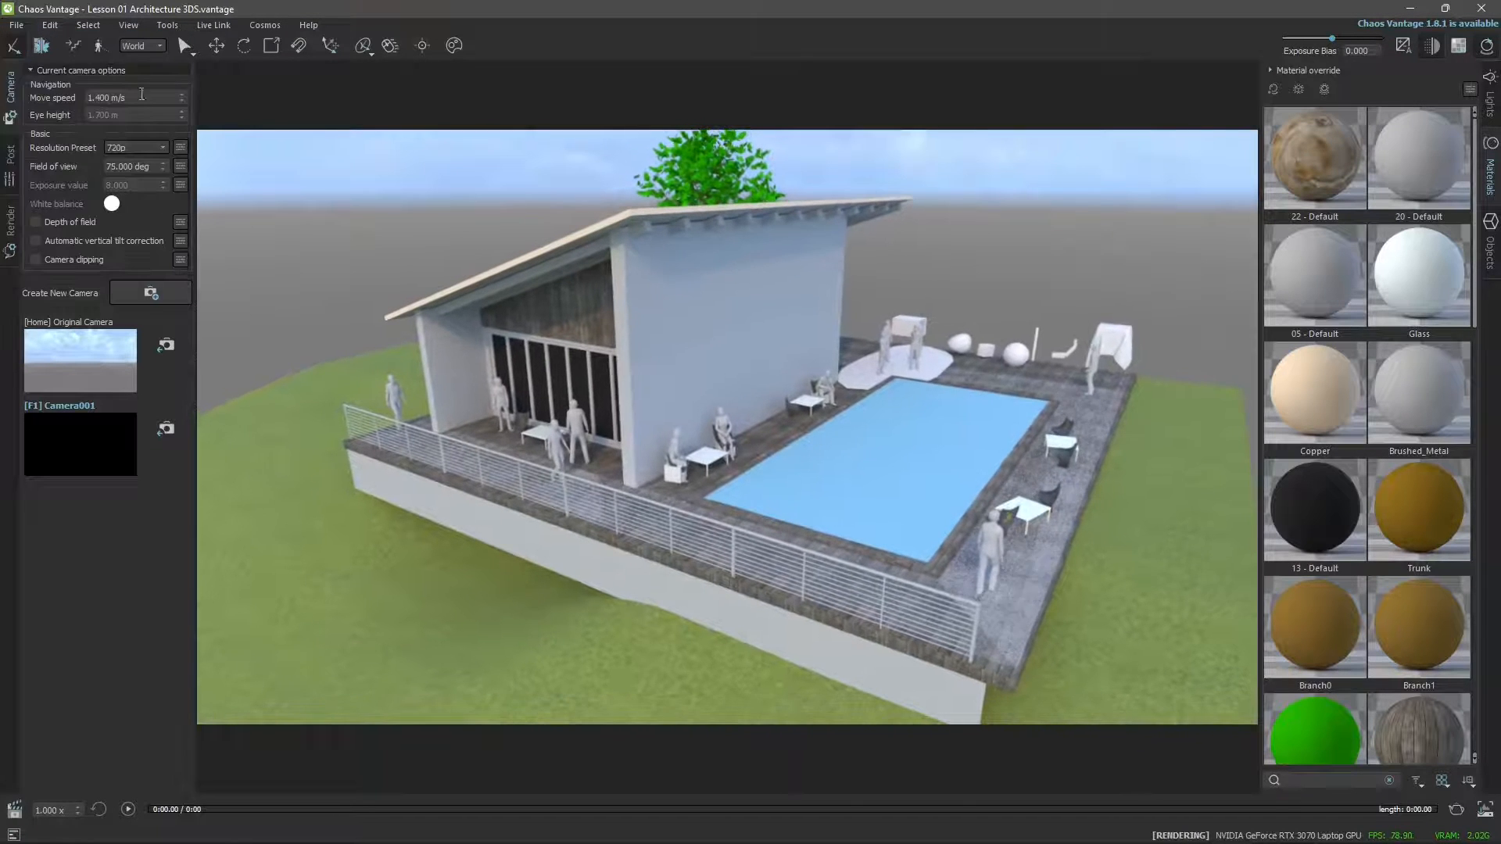
pyautogui.click(16, 27)
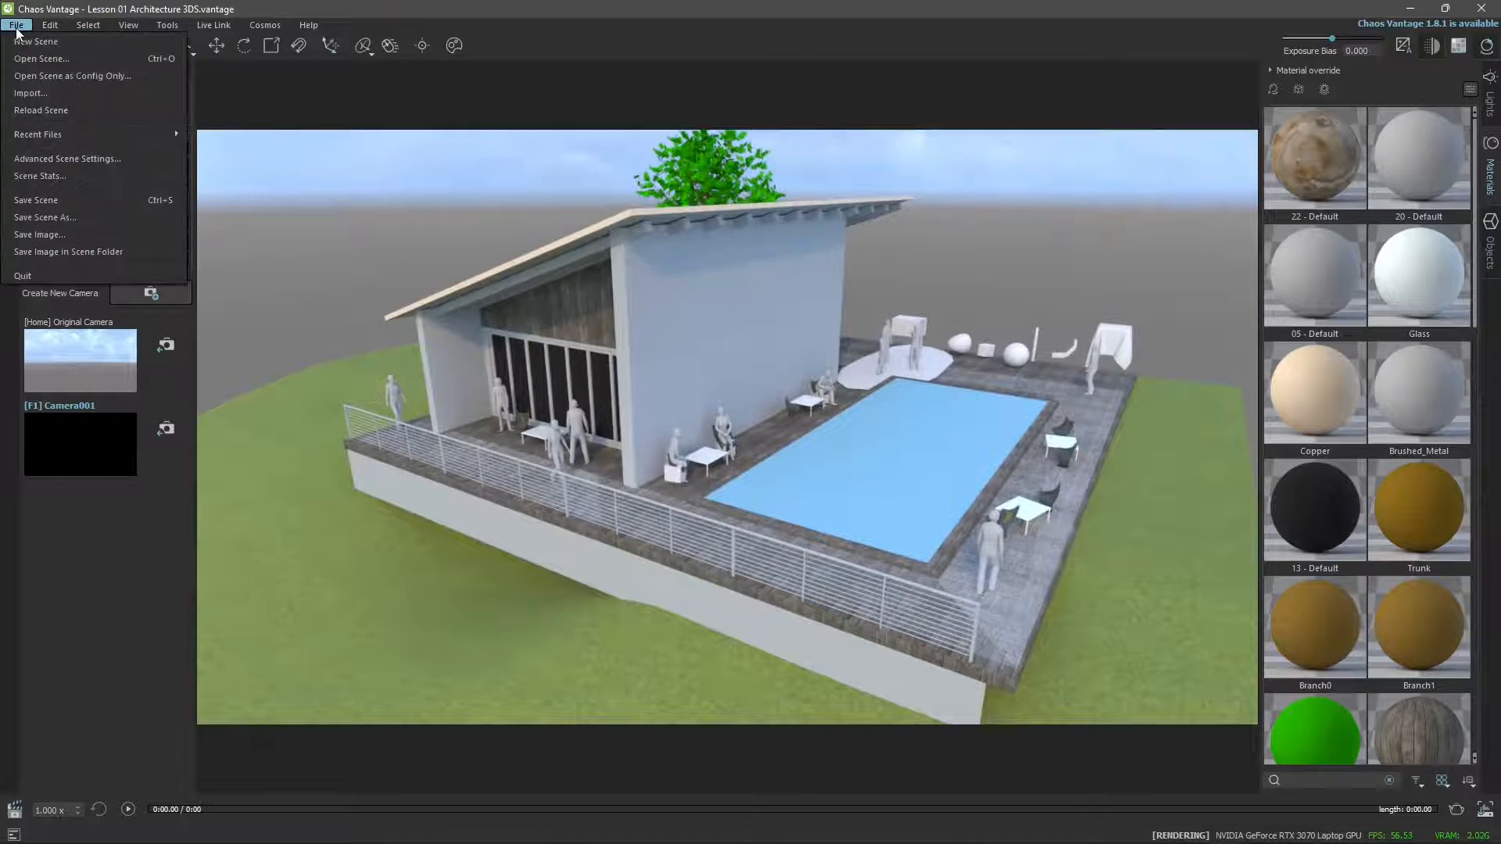
pyautogui.click(44, 238)
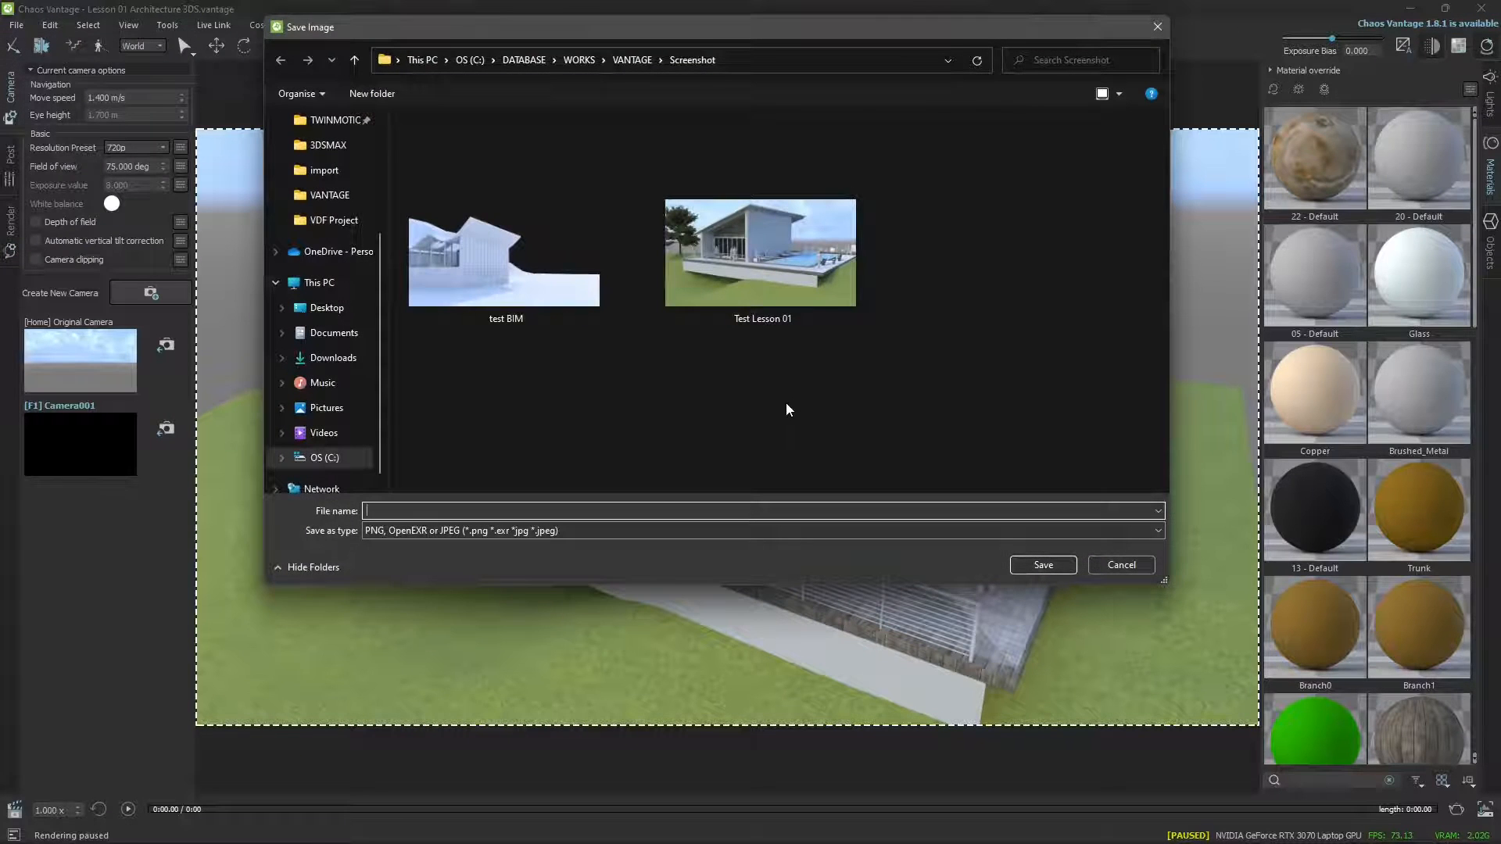
pyautogui.click(759, 273)
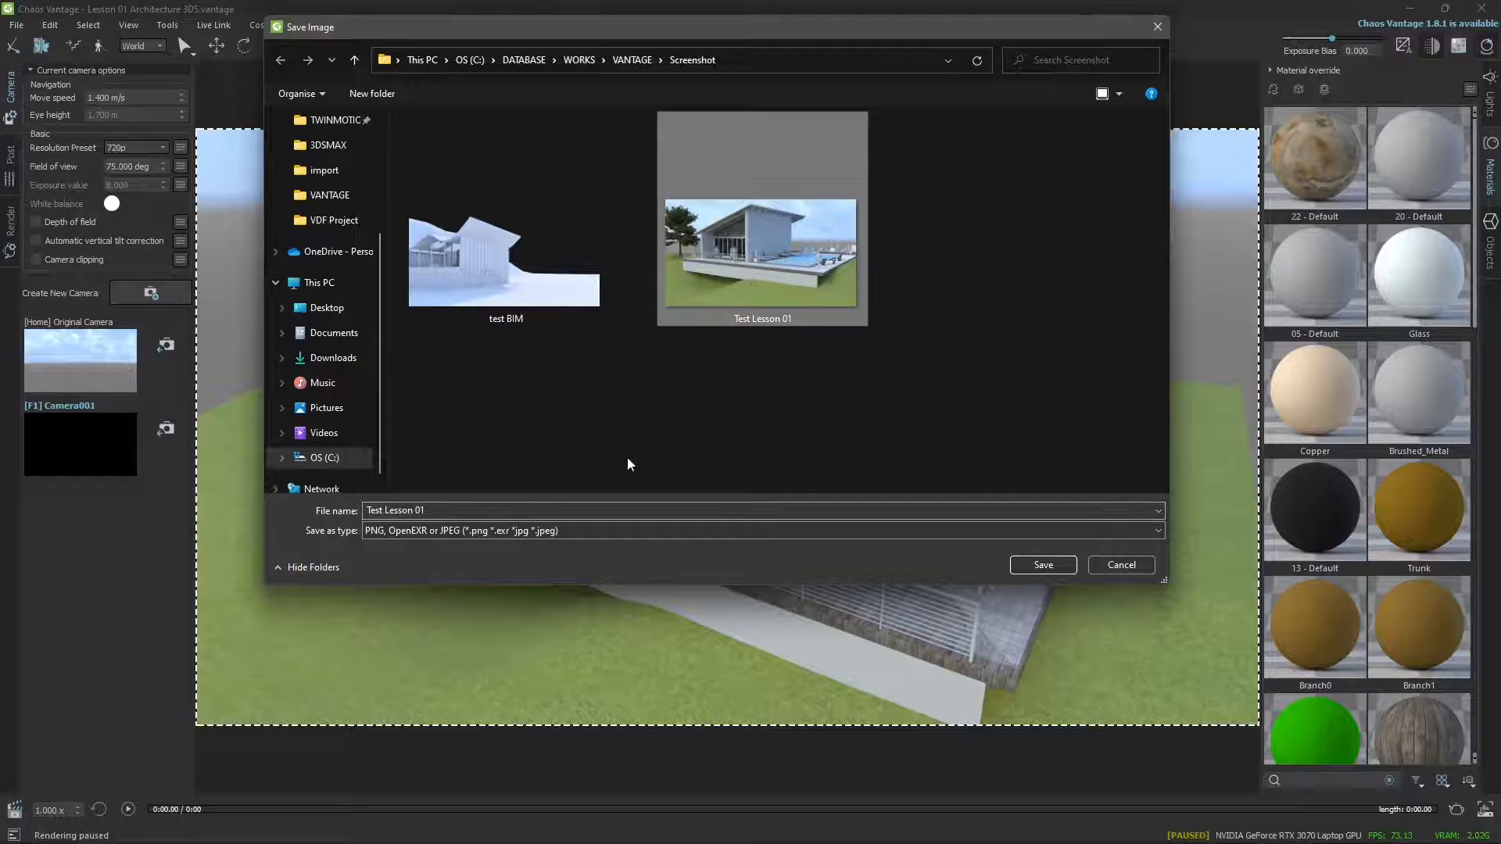
pyautogui.click(470, 509)
pyautogui.click(482, 509)
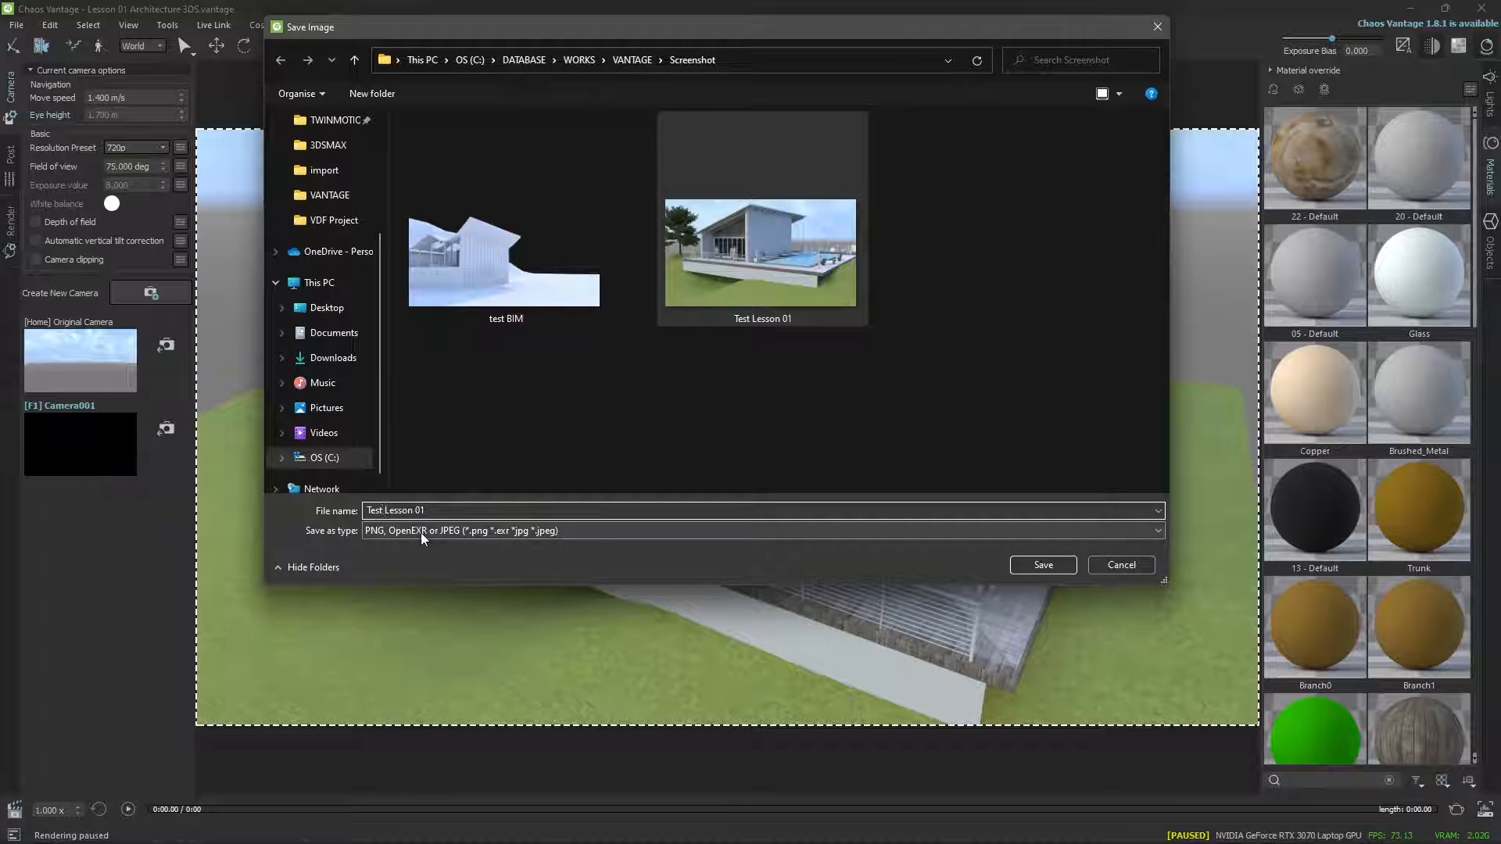
pyautogui.write('02')
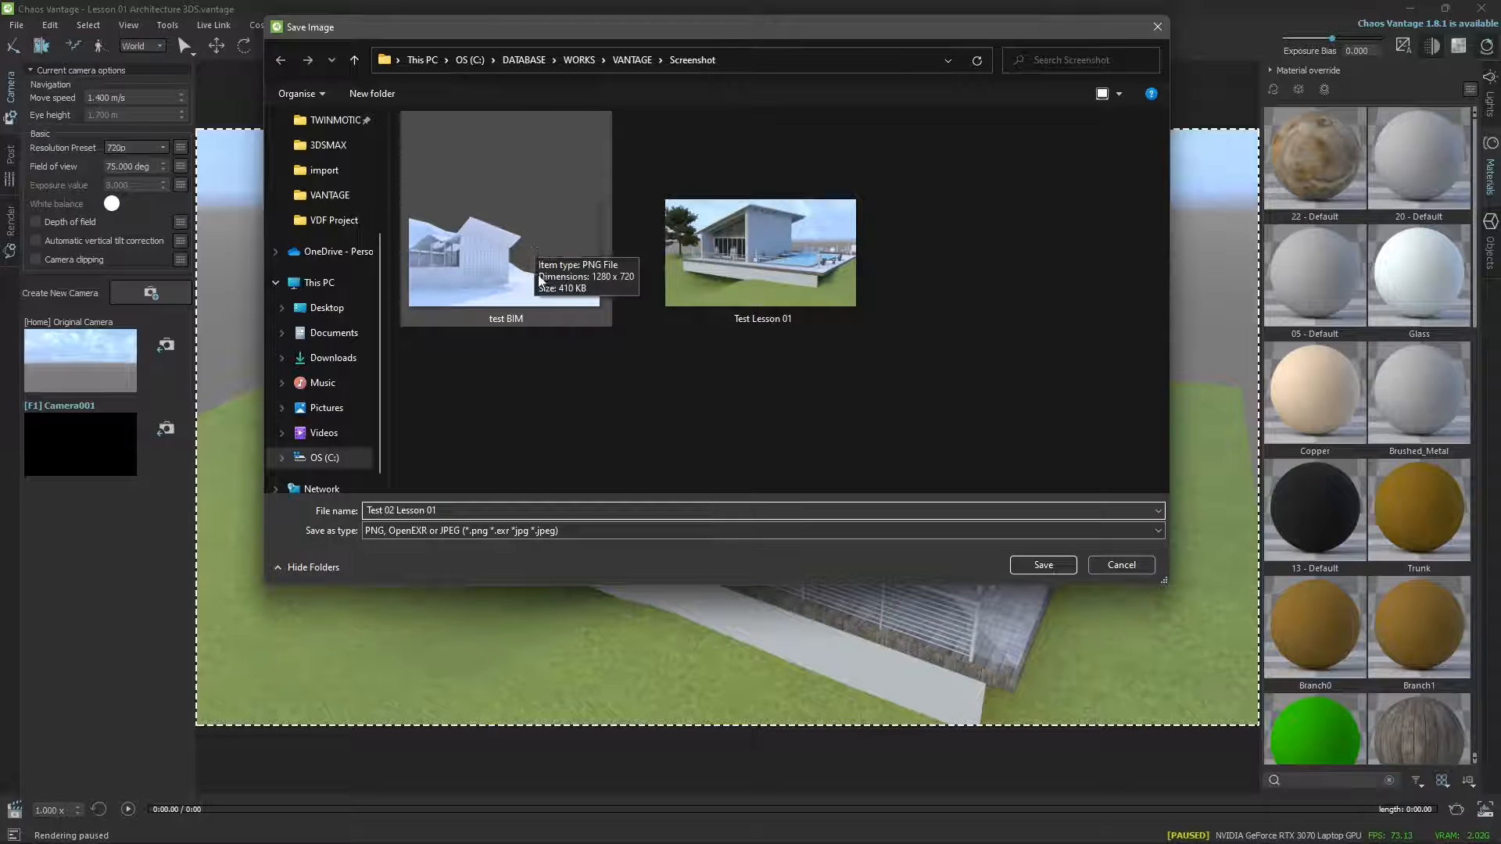
pyautogui.click(1045, 565)
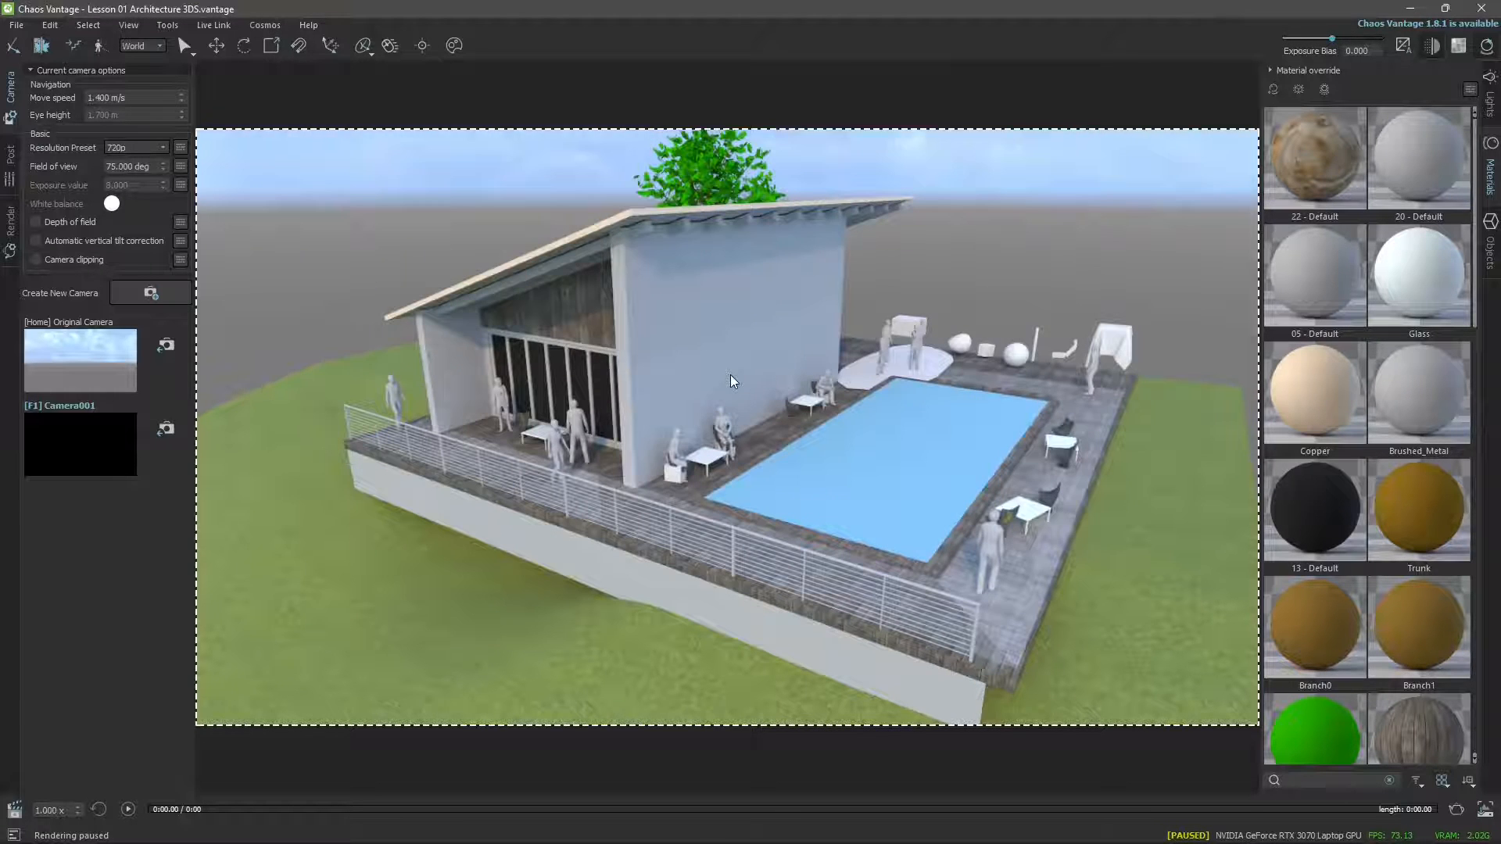
# Open Lesson 01 BIM Revit from the VANTAGE folder, loading it as a new scene.
pyautogui.click(16, 24)
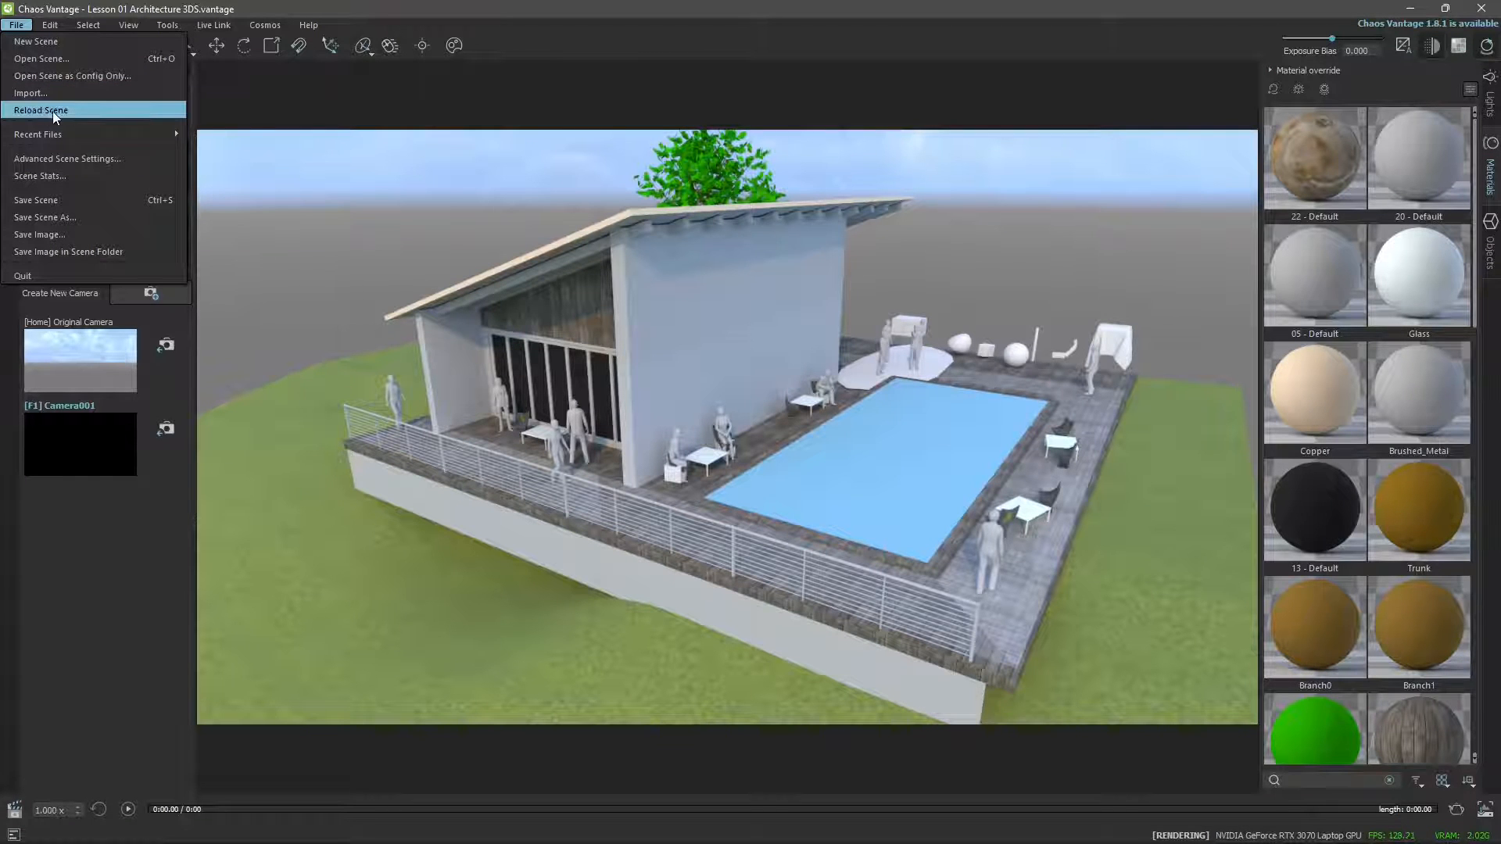
pyautogui.click(50, 63)
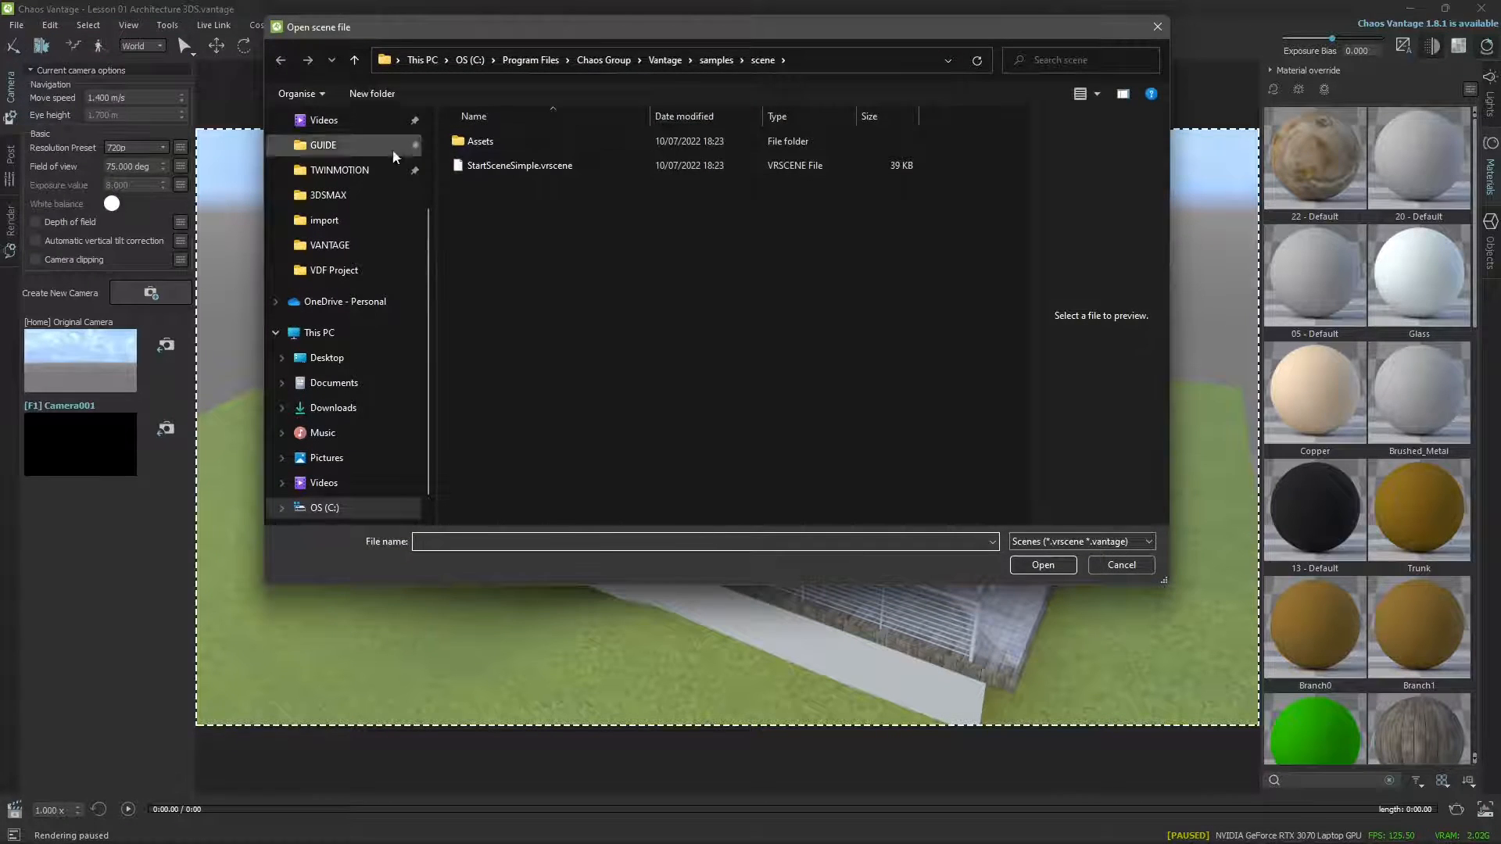
pyautogui.click(337, 249)
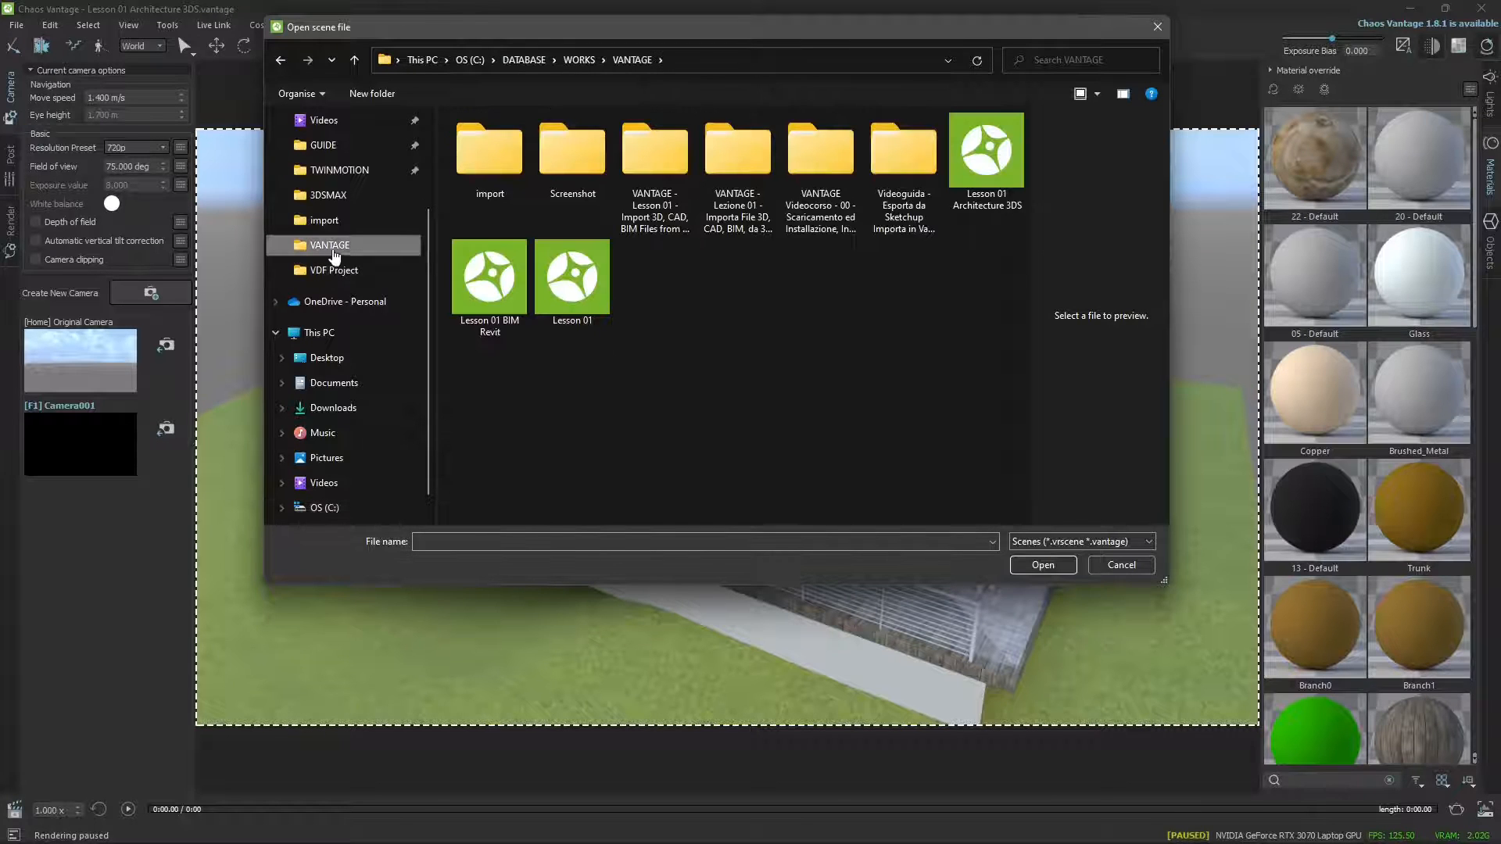
pyautogui.click(494, 320)
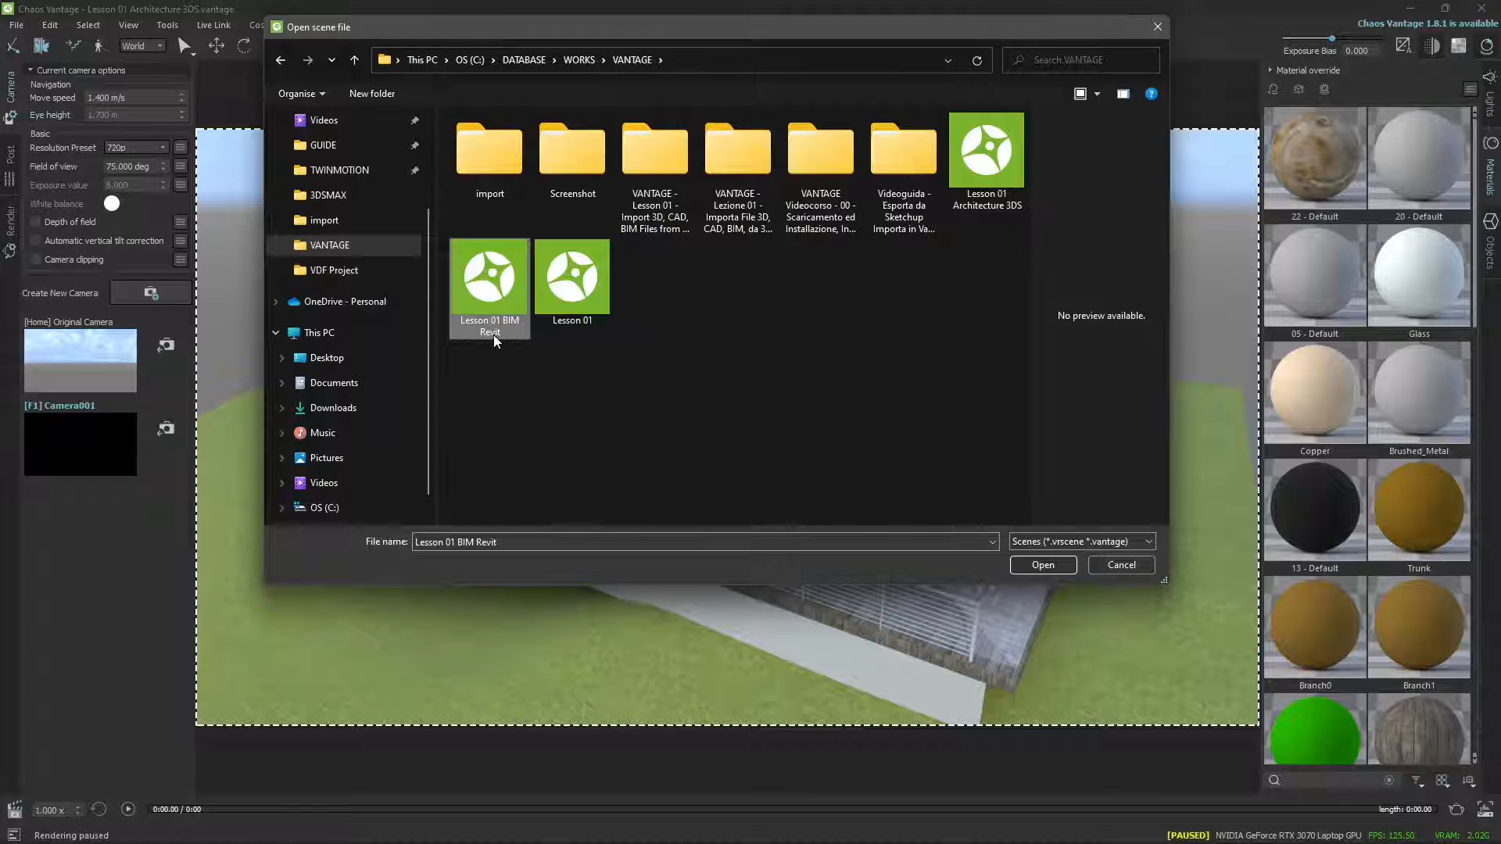
pyautogui.click(1042, 566)
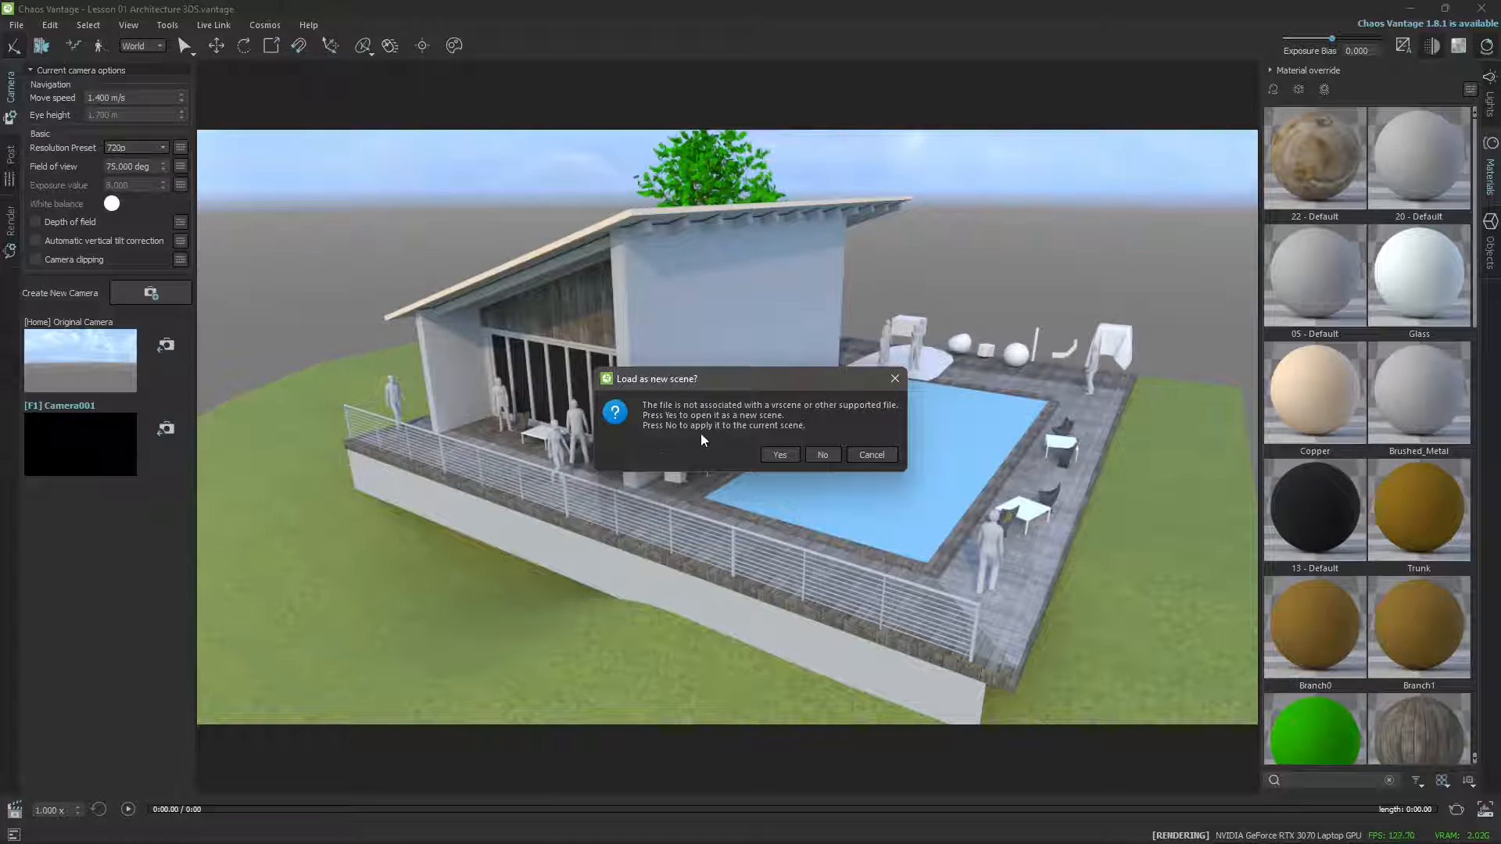
pyautogui.click(765, 456)
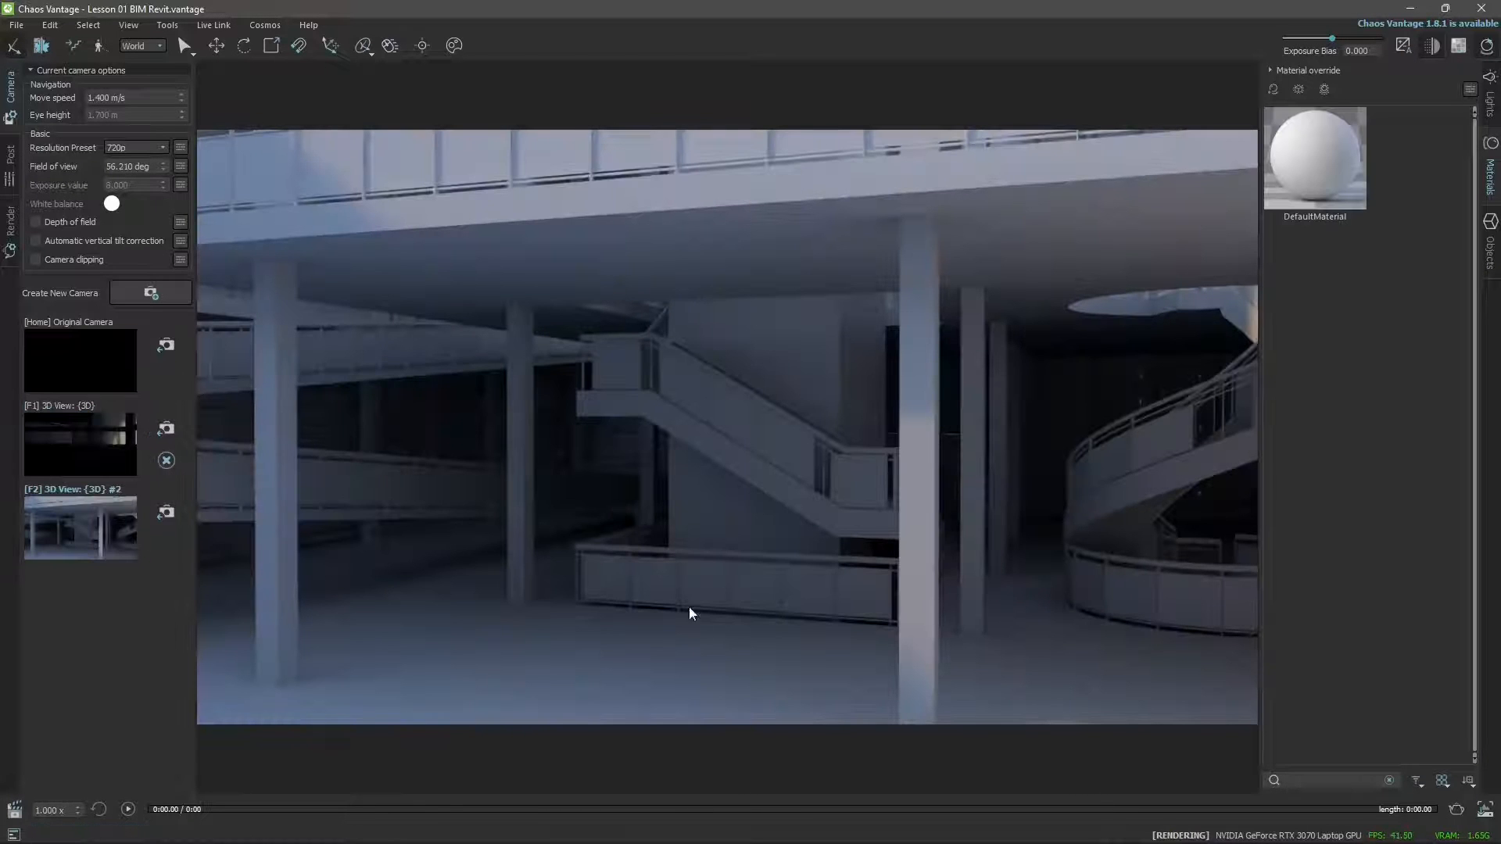
# Move the view out of the building's interior and survey the whole site from the outside.
pyautogui.moveTo(813, 473); pyautogui.dragTo(818, 670, button='middle')
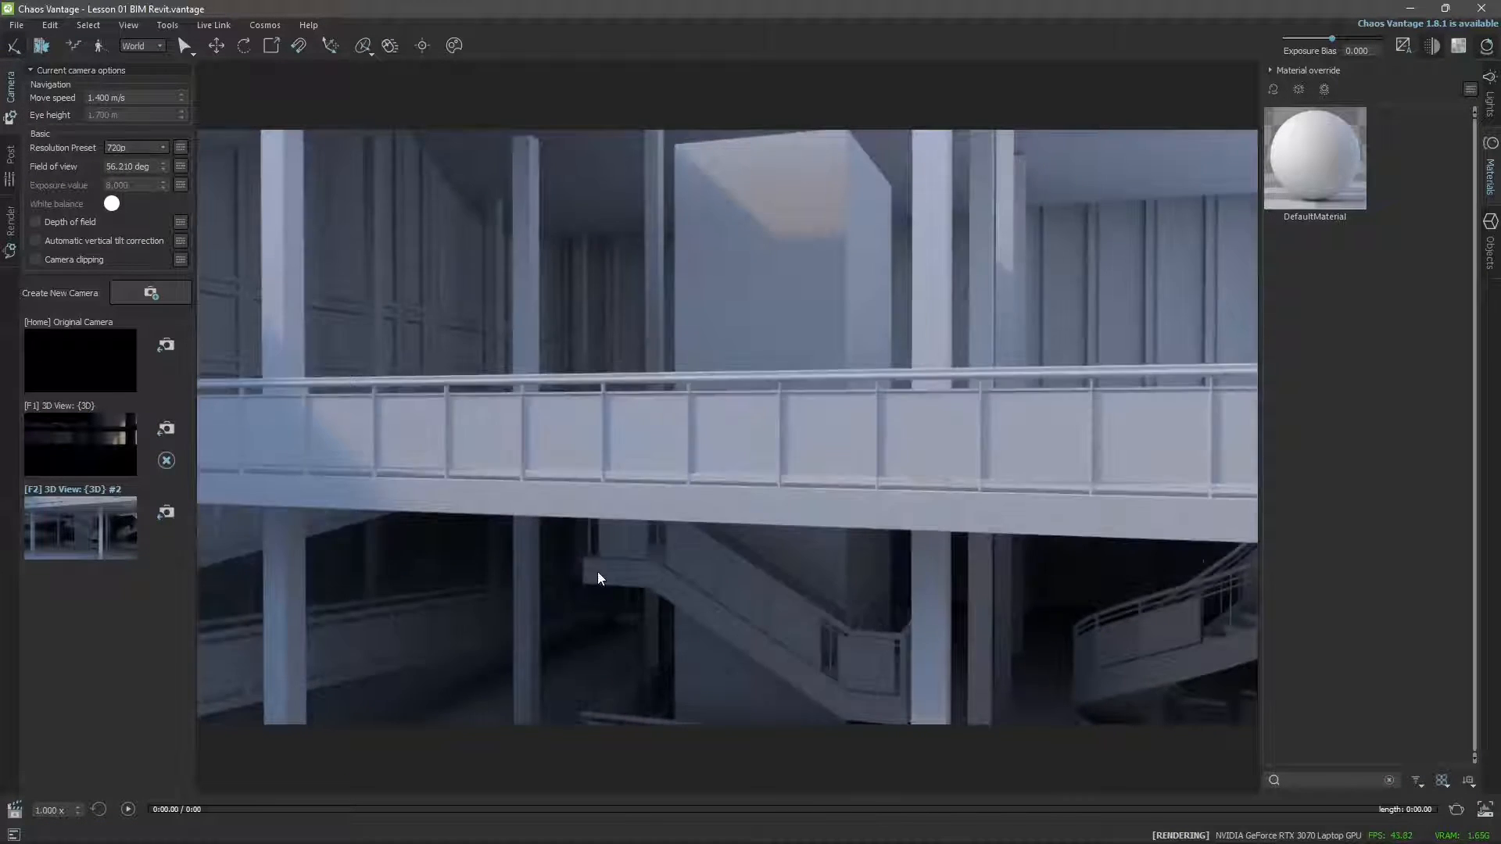
pyautogui.scroll(4, 597, 570)
pyautogui.moveTo(855, 600); pyautogui.dragTo(670, 616, button='middle')
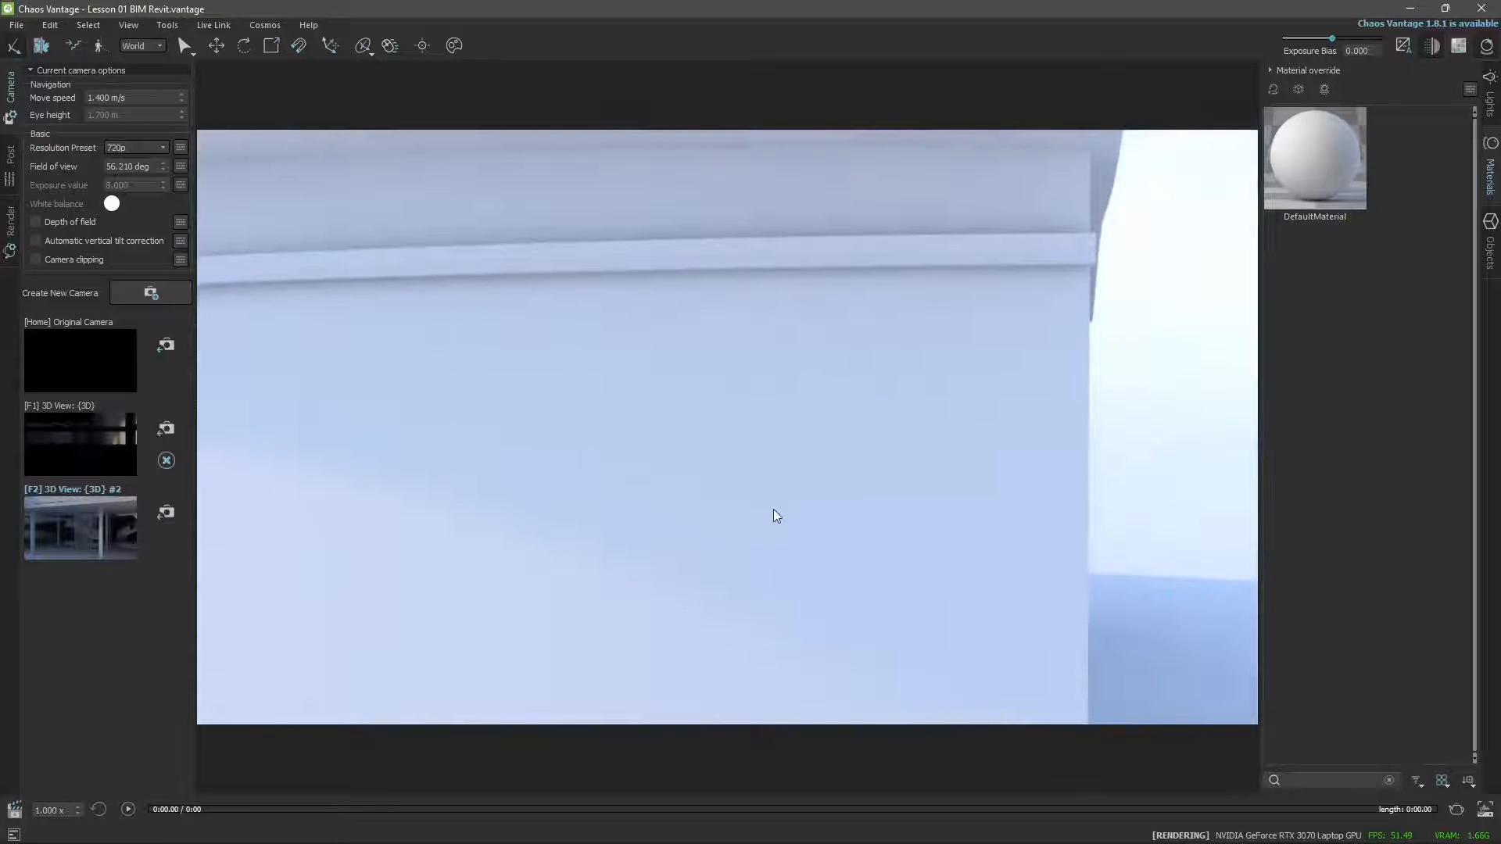
pyautogui.scroll(-10, 773, 510)
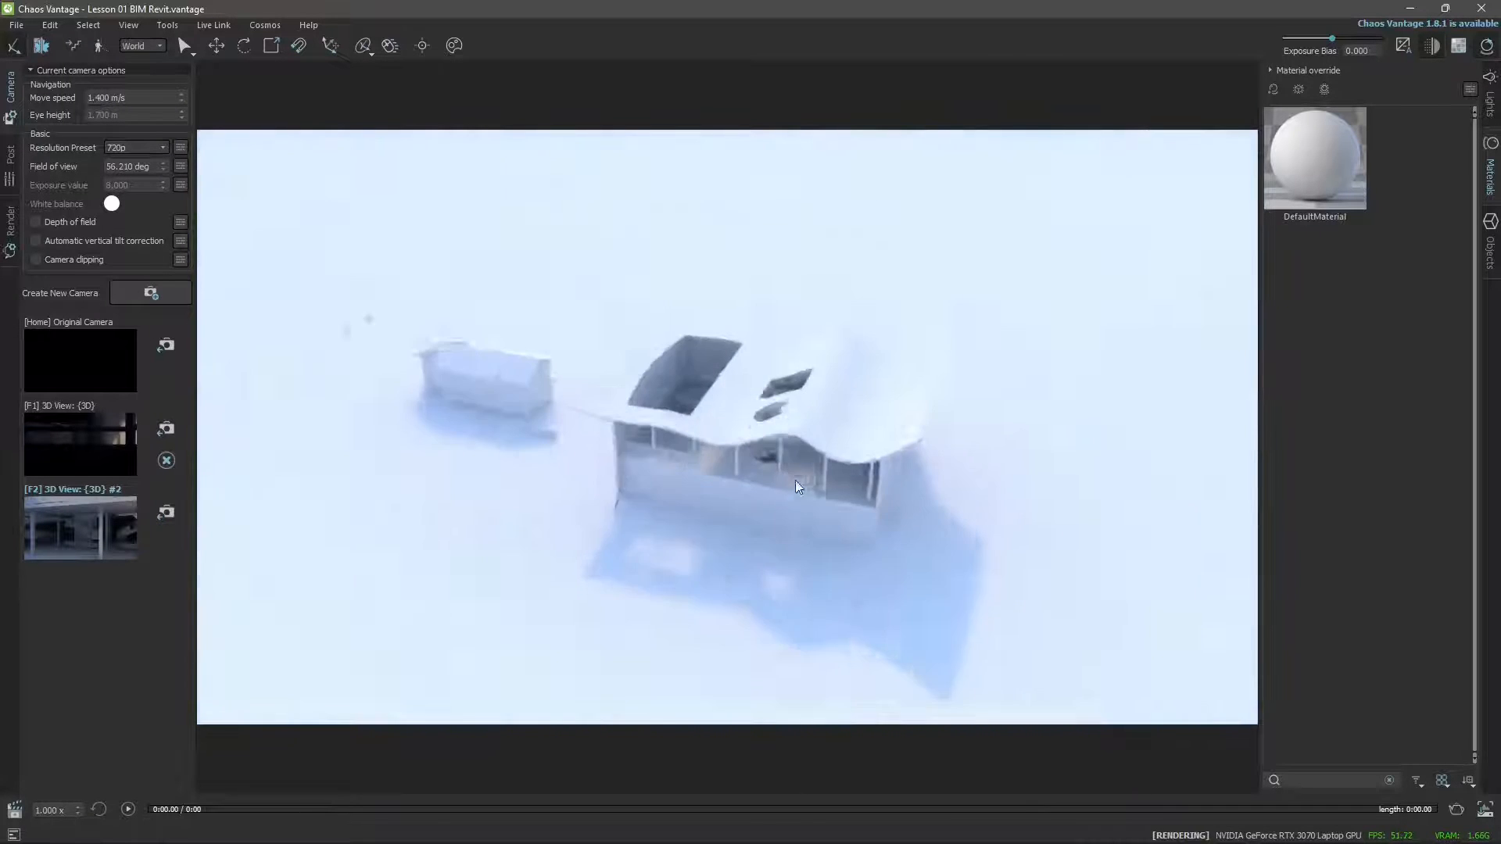
pyautogui.scroll(3, 796, 483)
pyautogui.moveTo(793, 499); pyautogui.dragTo(836, 501, button='right')
pyautogui.scroll(-5, 837, 502)
pyautogui.moveTo(1081, 552); pyautogui.dragTo(741, 524, button='middle')
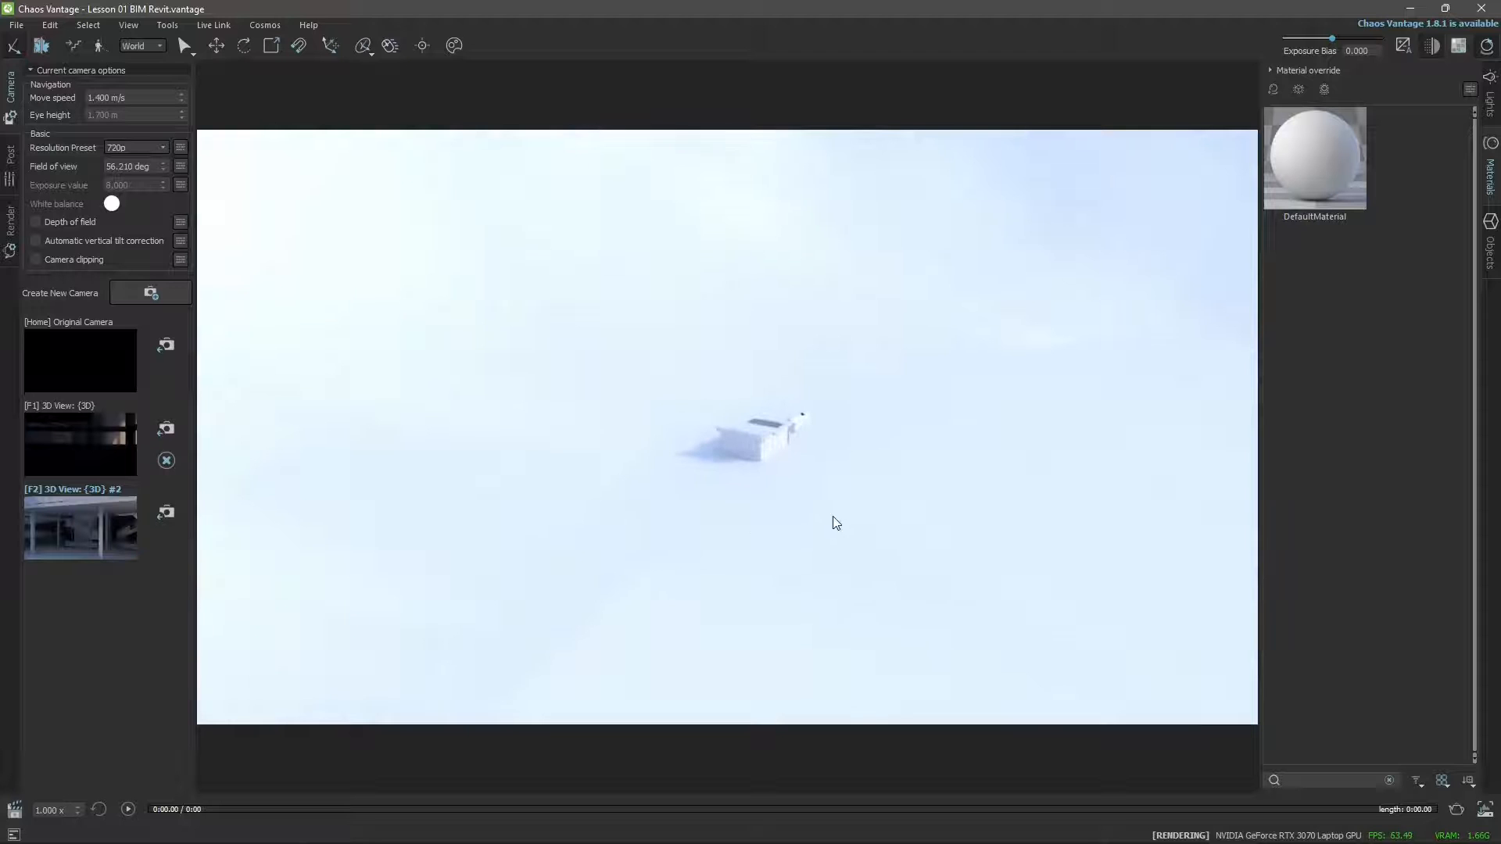
# Orbit and zoom around the building to frame its open side and the slatted facade with the sign.
pyautogui.moveTo(790, 528); pyautogui.dragTo(800, 594, button='right')
pyautogui.scroll(2, 885, 598)
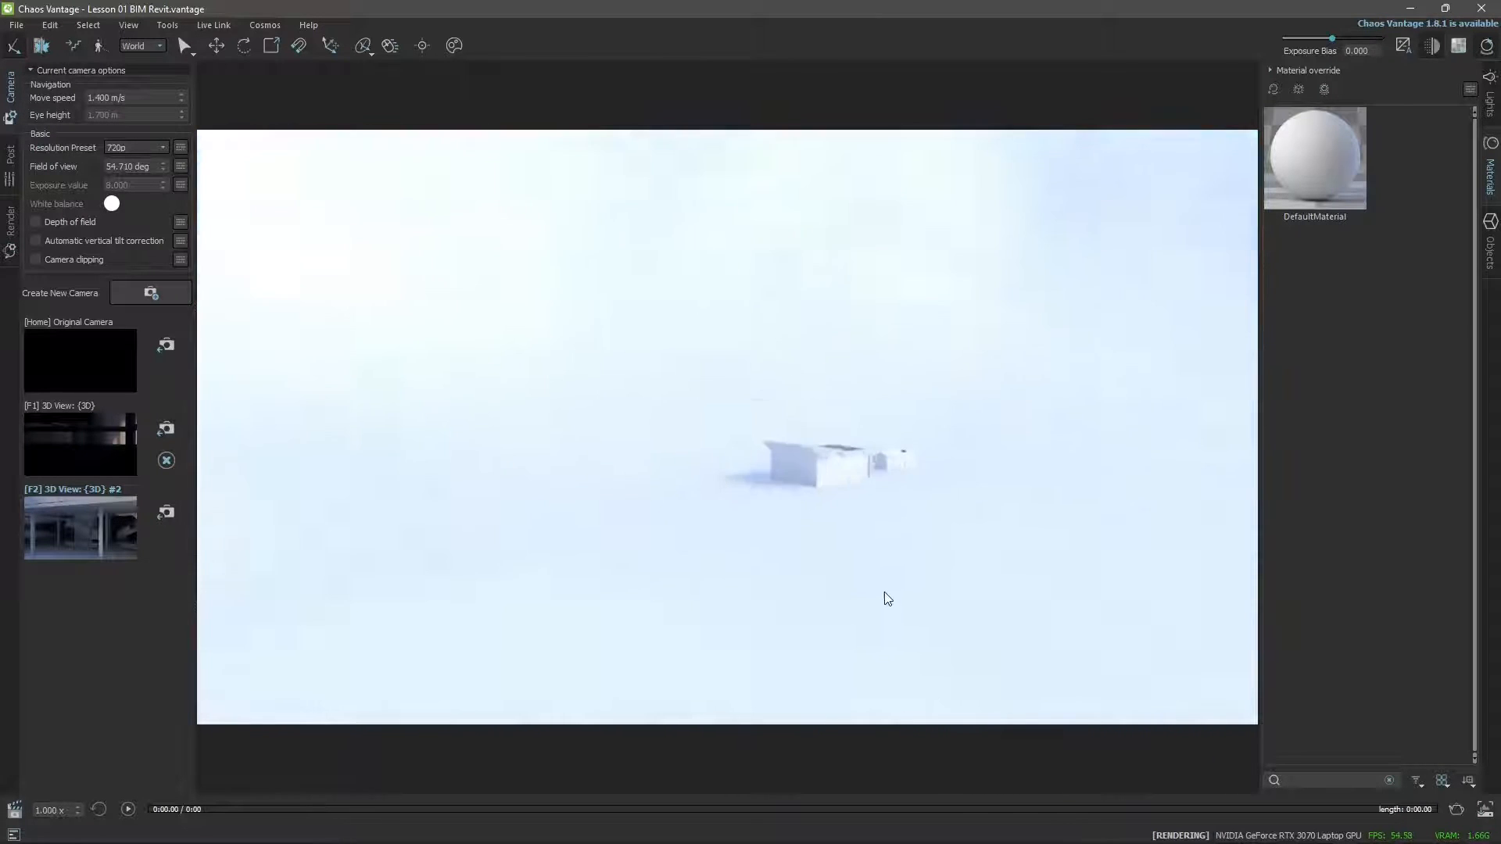
pyautogui.scroll(8, 811, 397)
pyautogui.moveTo(780, 522); pyautogui.dragTo(779, 523, button='right')
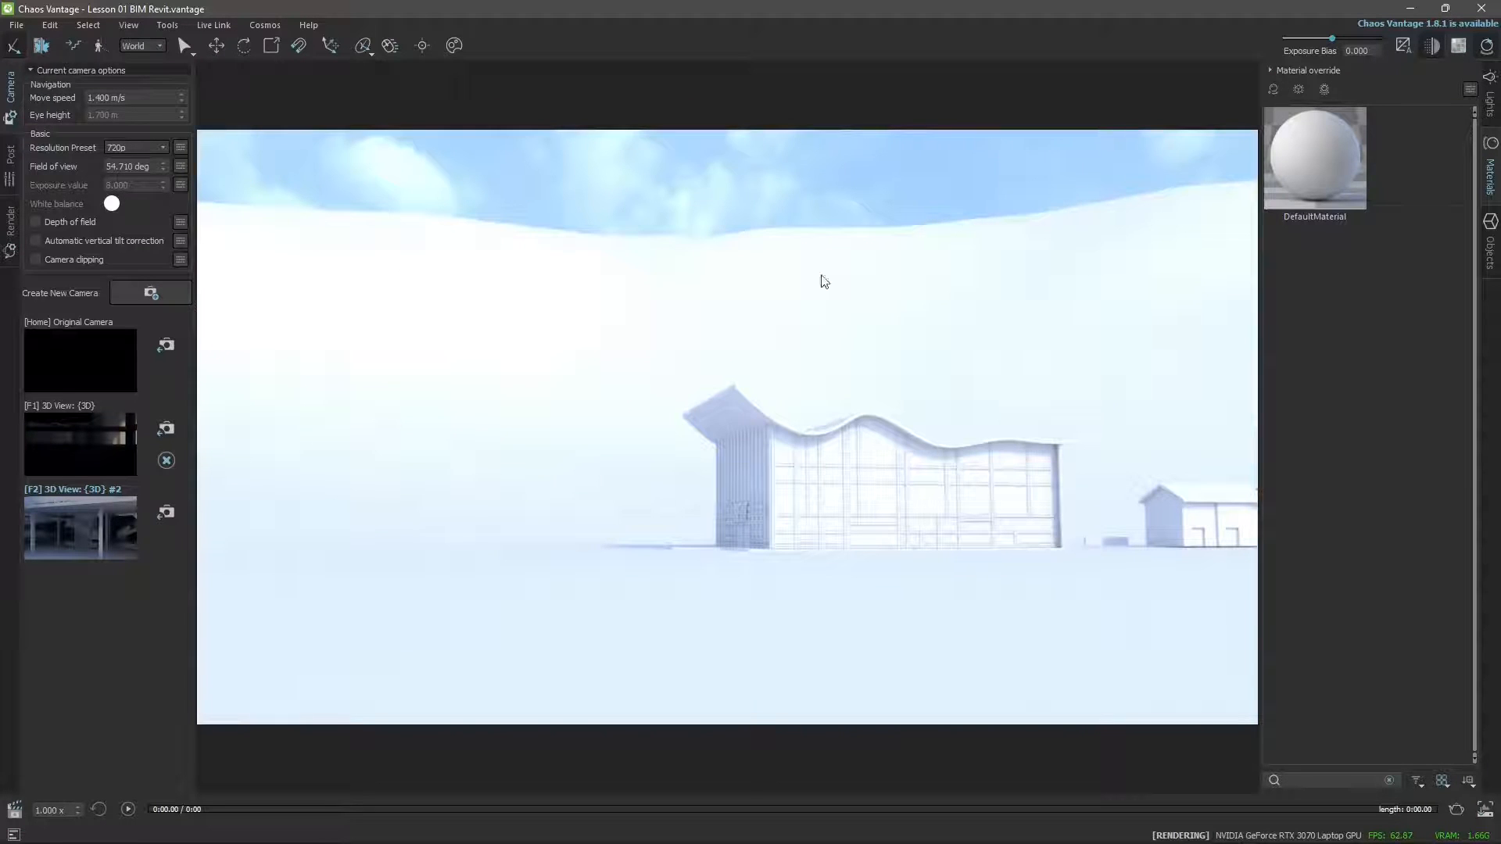
pyautogui.moveTo(556, 429); pyautogui.dragTo(556, 429, button='right')
pyautogui.moveTo(617, 487); pyautogui.dragTo(617, 487, button='right')
pyautogui.scroll(5, 632, 410)
pyautogui.scroll(6, 640, 433)
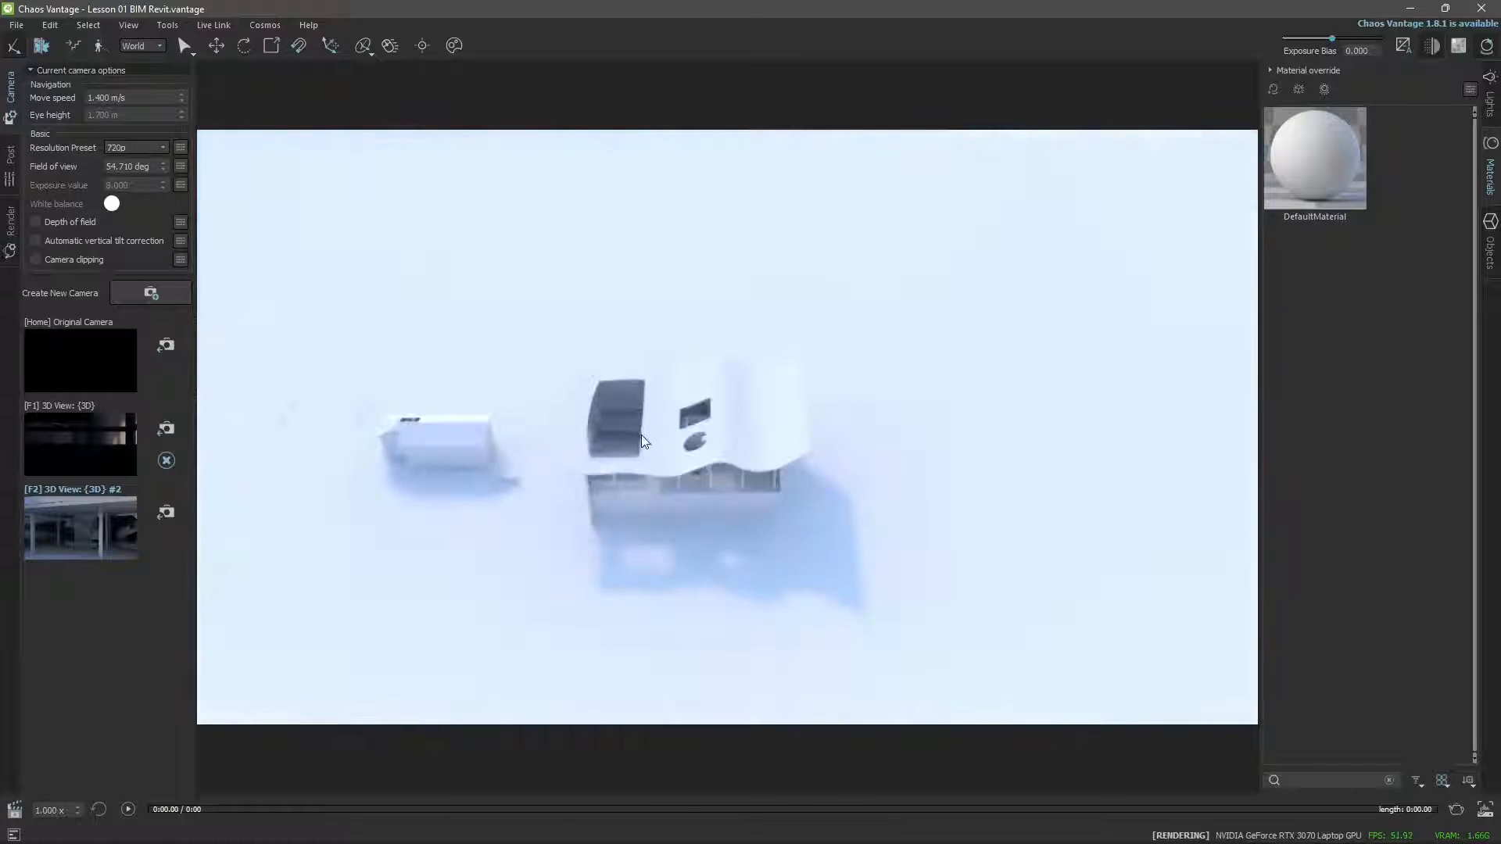
pyautogui.moveTo(725, 486); pyautogui.dragTo(728, 483, button='right')
pyautogui.scroll(3, 950, 562)
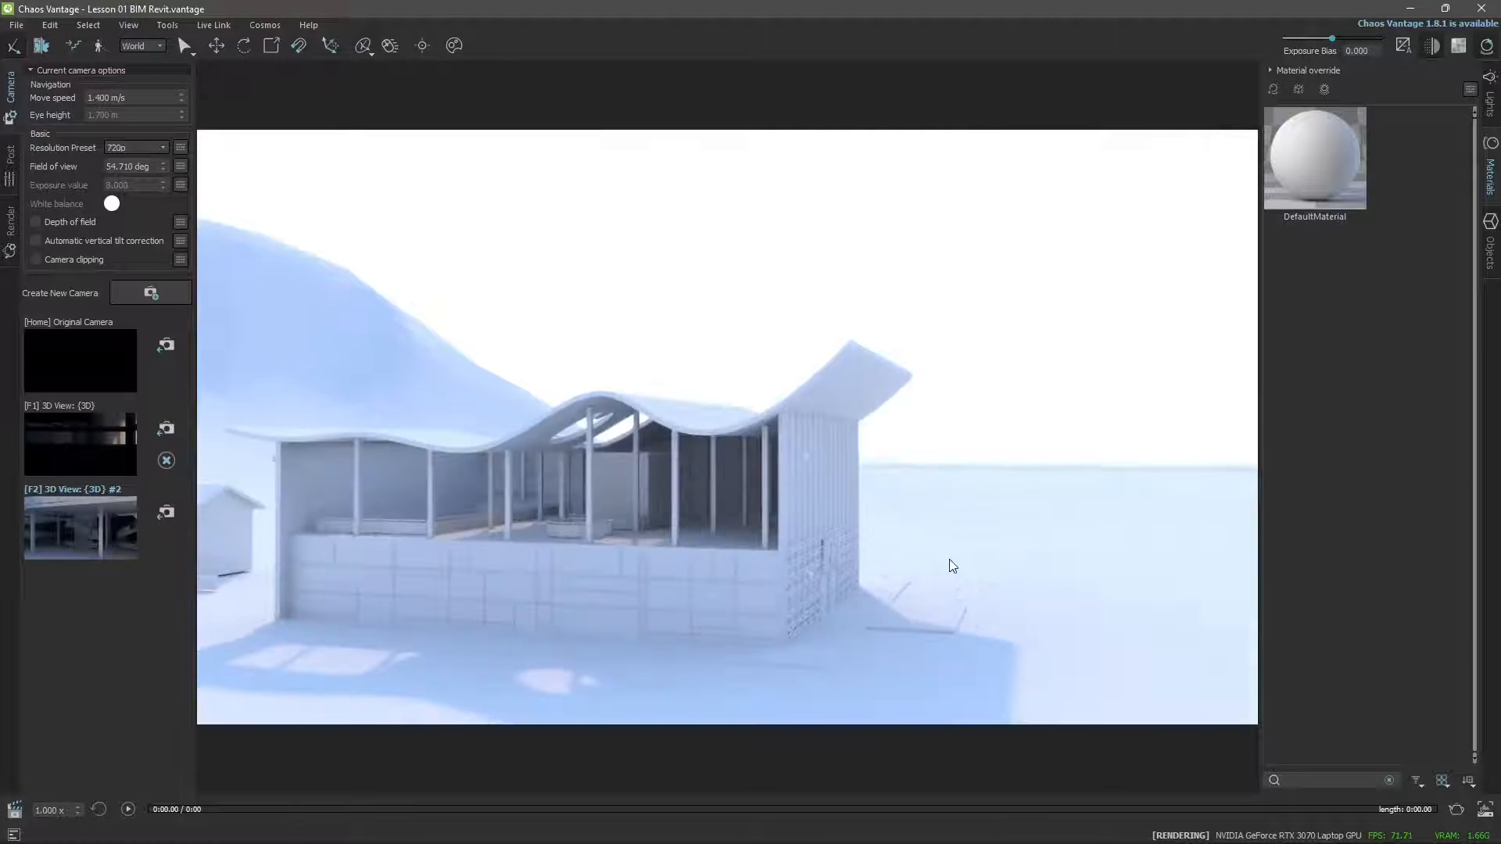
pyautogui.scroll(4, 913, 569)
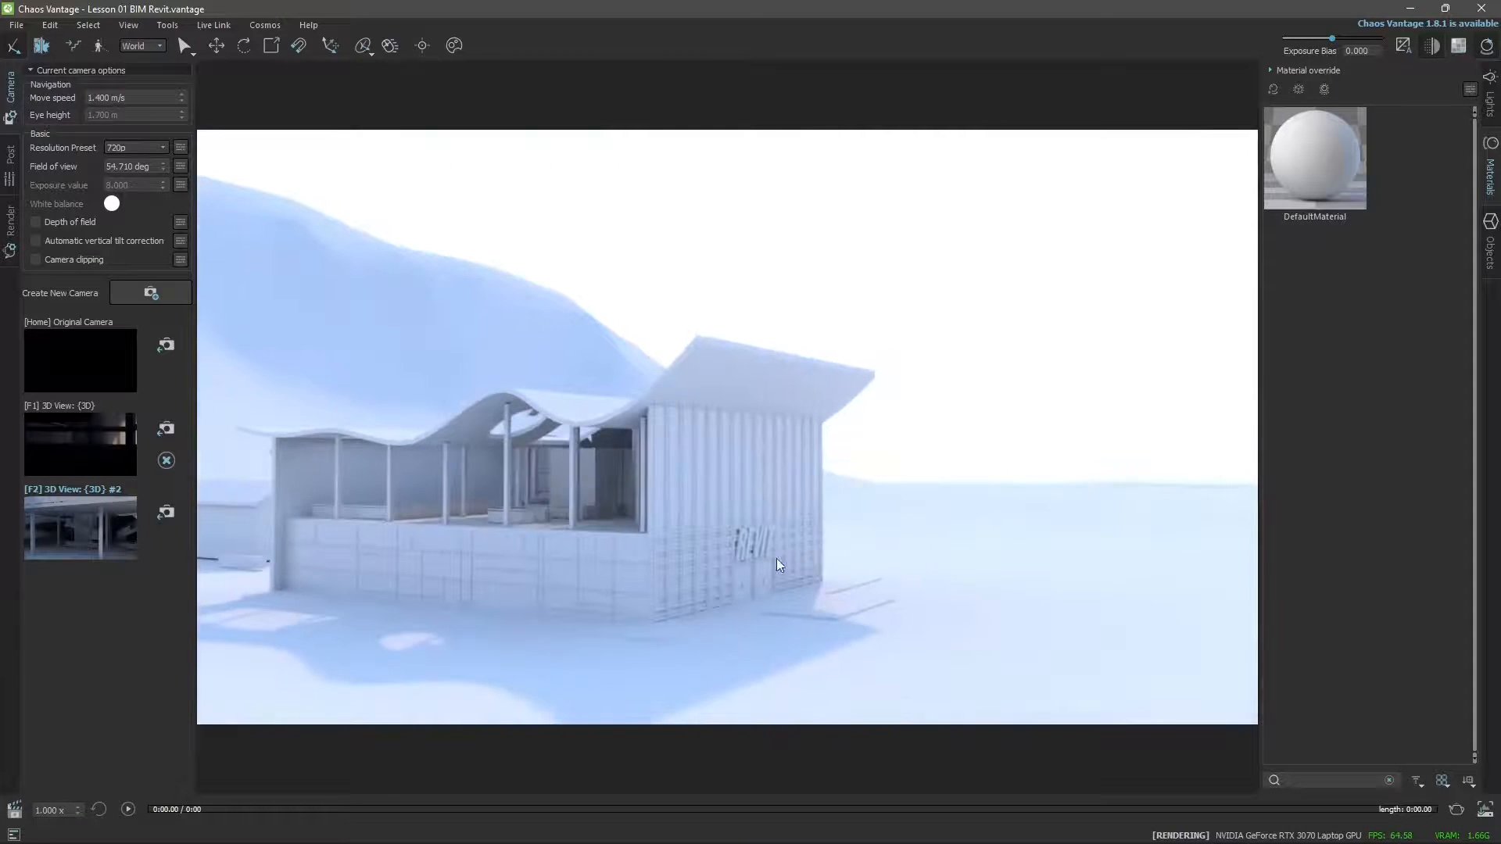
pyautogui.moveTo(777, 558); pyautogui.dragTo(786, 559, button='right')
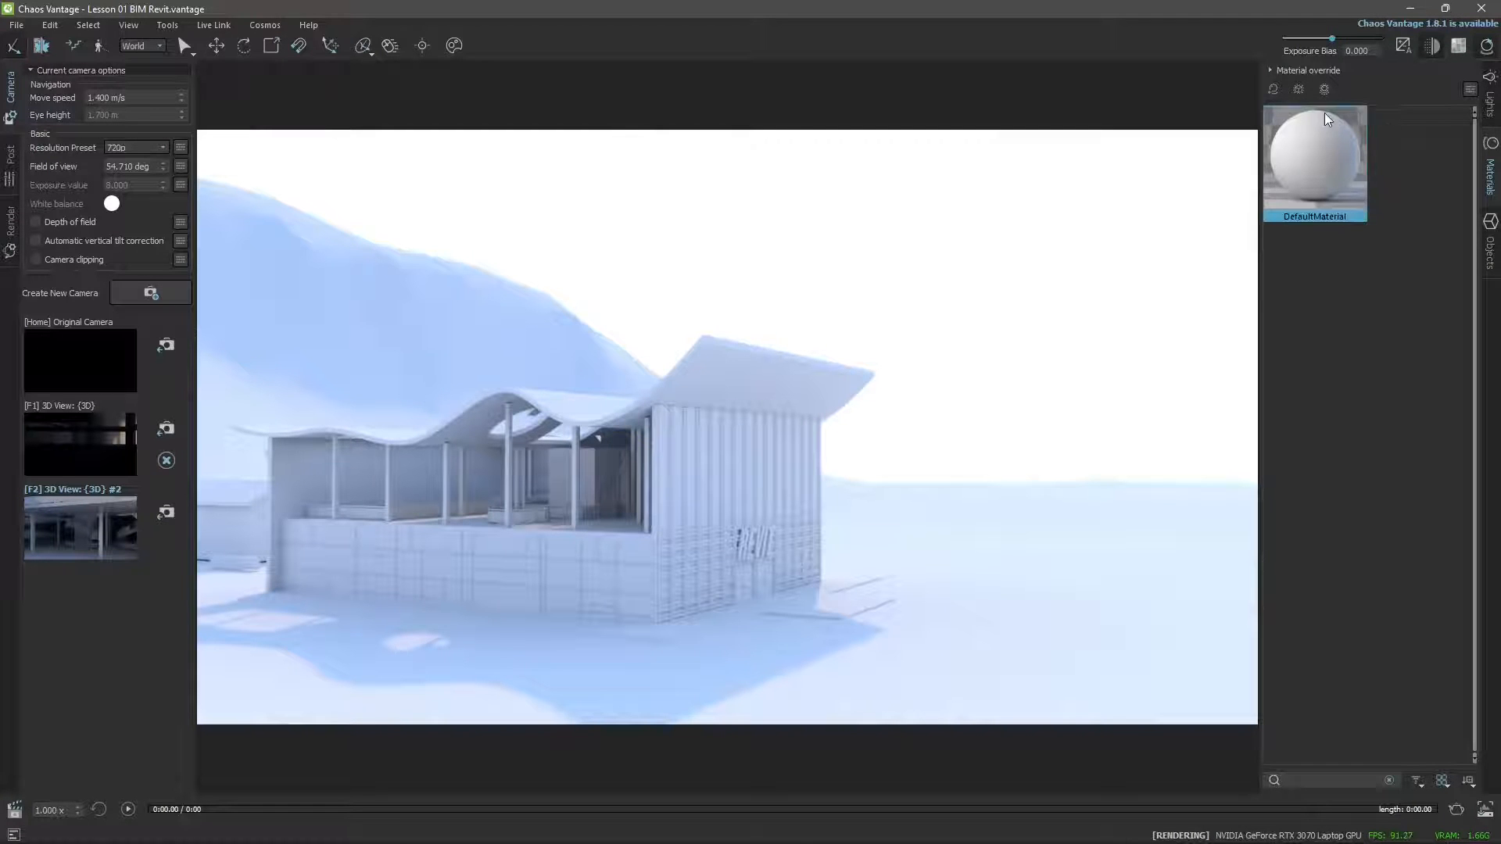
# Browse the objects of Project REvit Videocourse 3D.fbx and switch a Basic Wall Tramezza - 15 cm off and on again.
pyautogui.click(1491, 252)
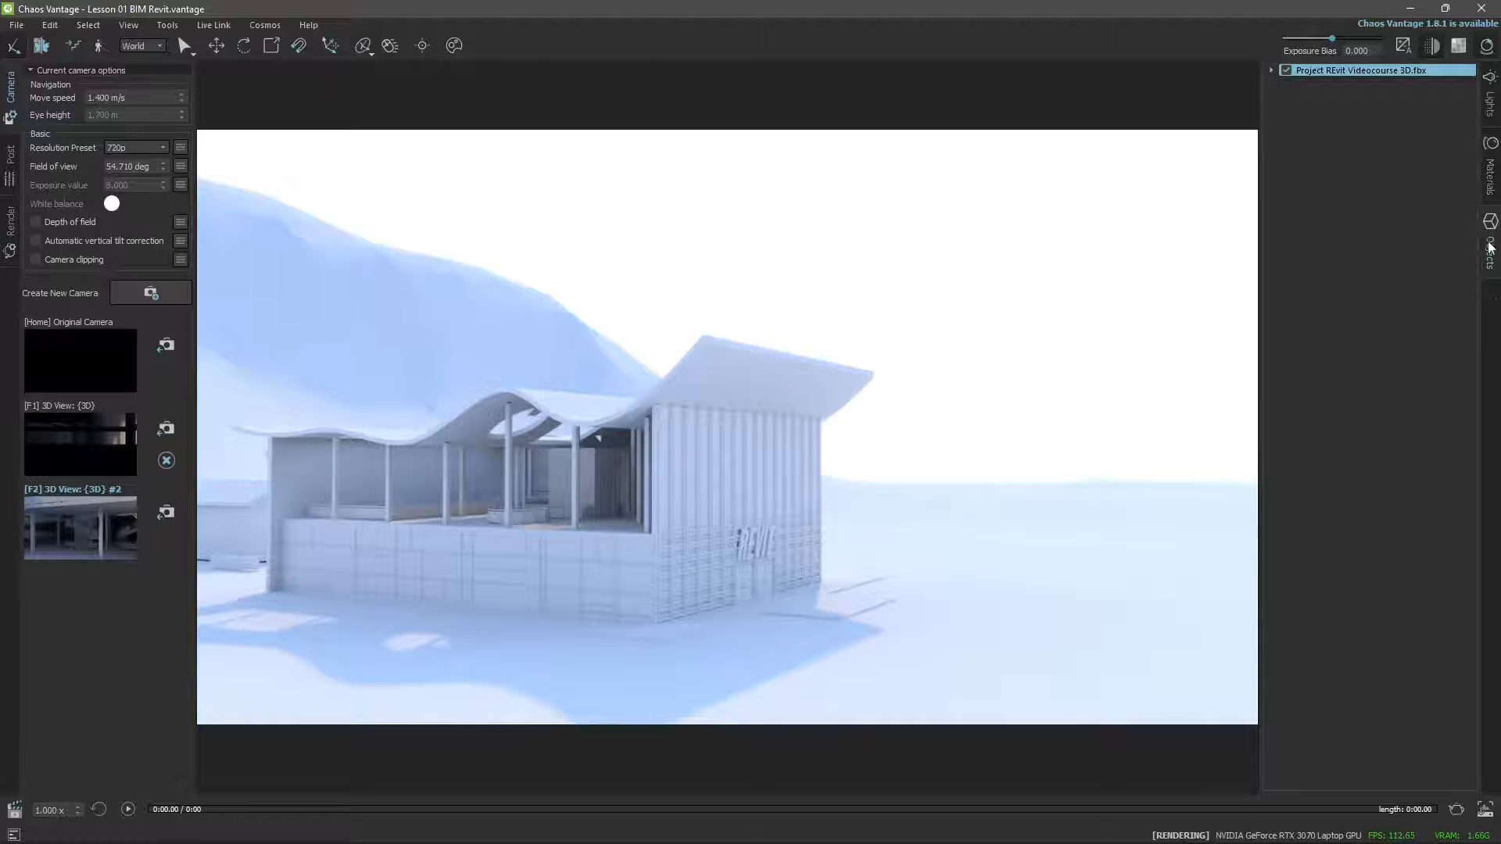
pyautogui.click(1270, 70)
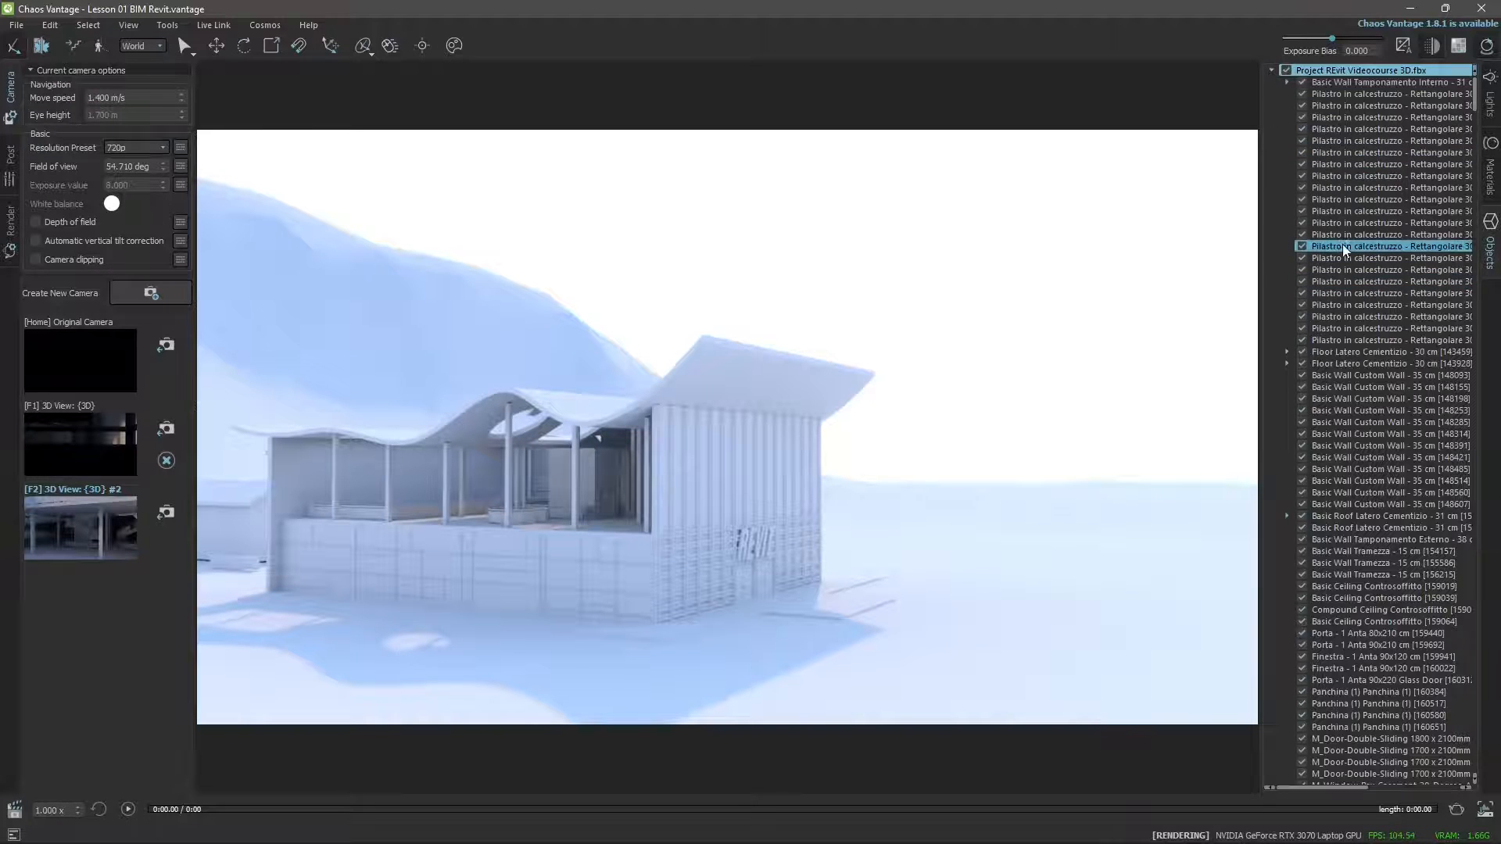
pyautogui.click(1349, 270)
pyautogui.click(1353, 435)
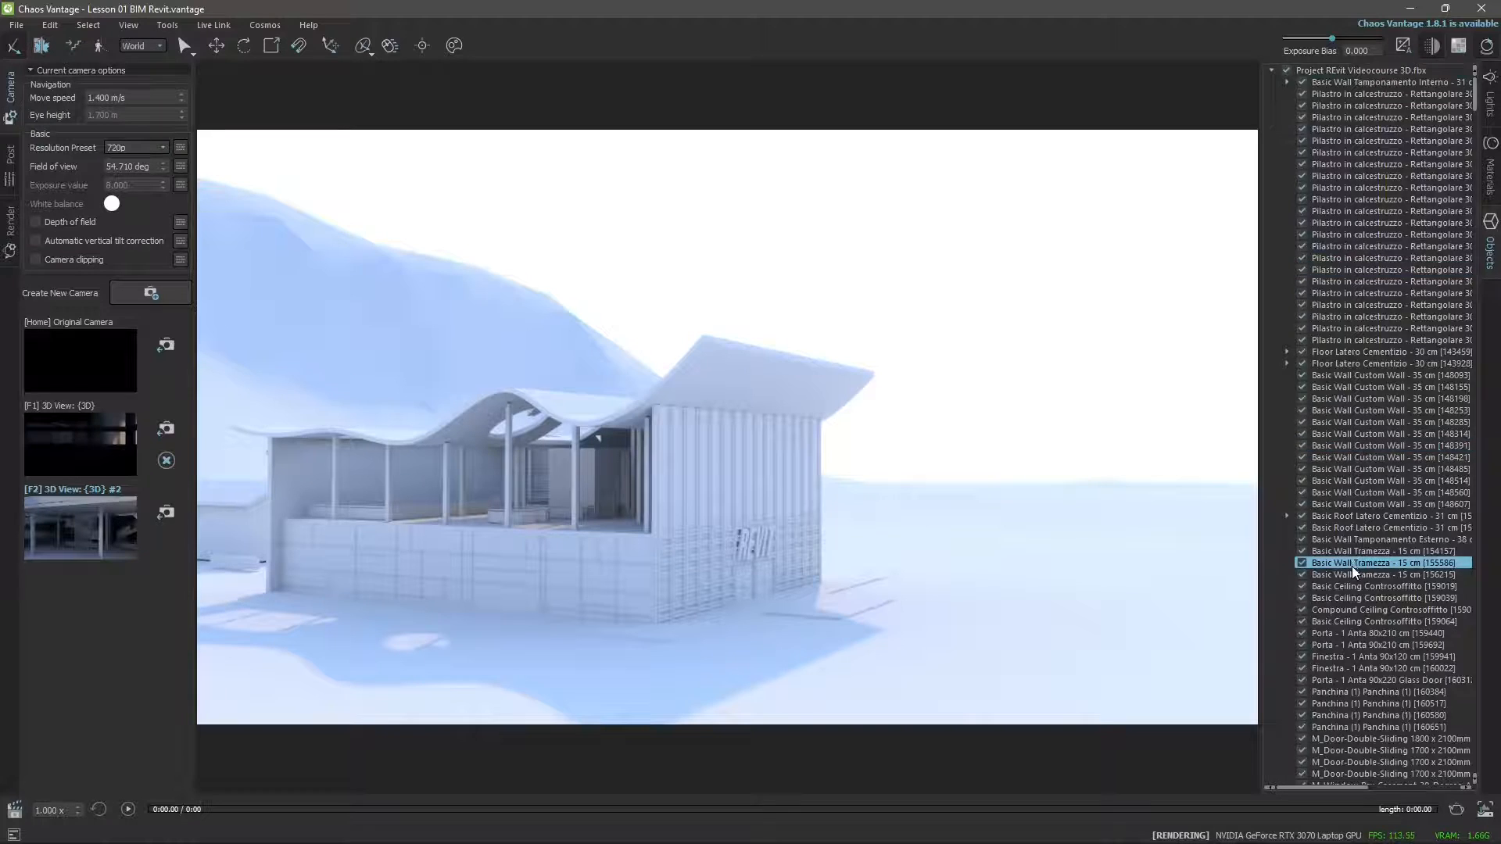
pyautogui.scroll(-4, 1353, 566)
pyautogui.click(1355, 418)
pyautogui.click(1303, 421)
pyautogui.click(1303, 421)
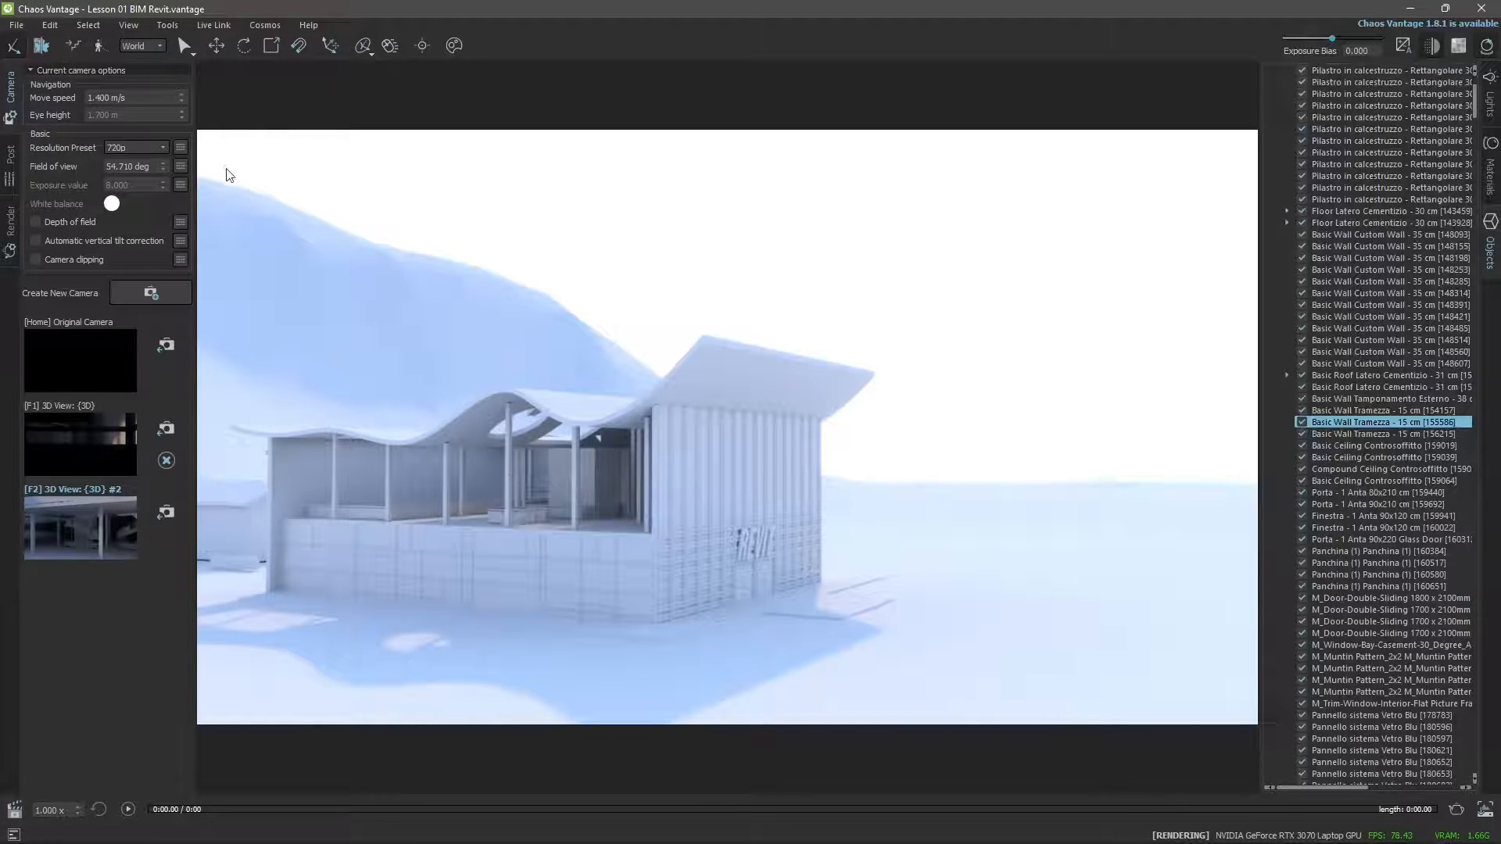
# Pick the terrain and the wavy roof in the model to locate the roof's entry among the scene objects.
pyautogui.click(444, 364)
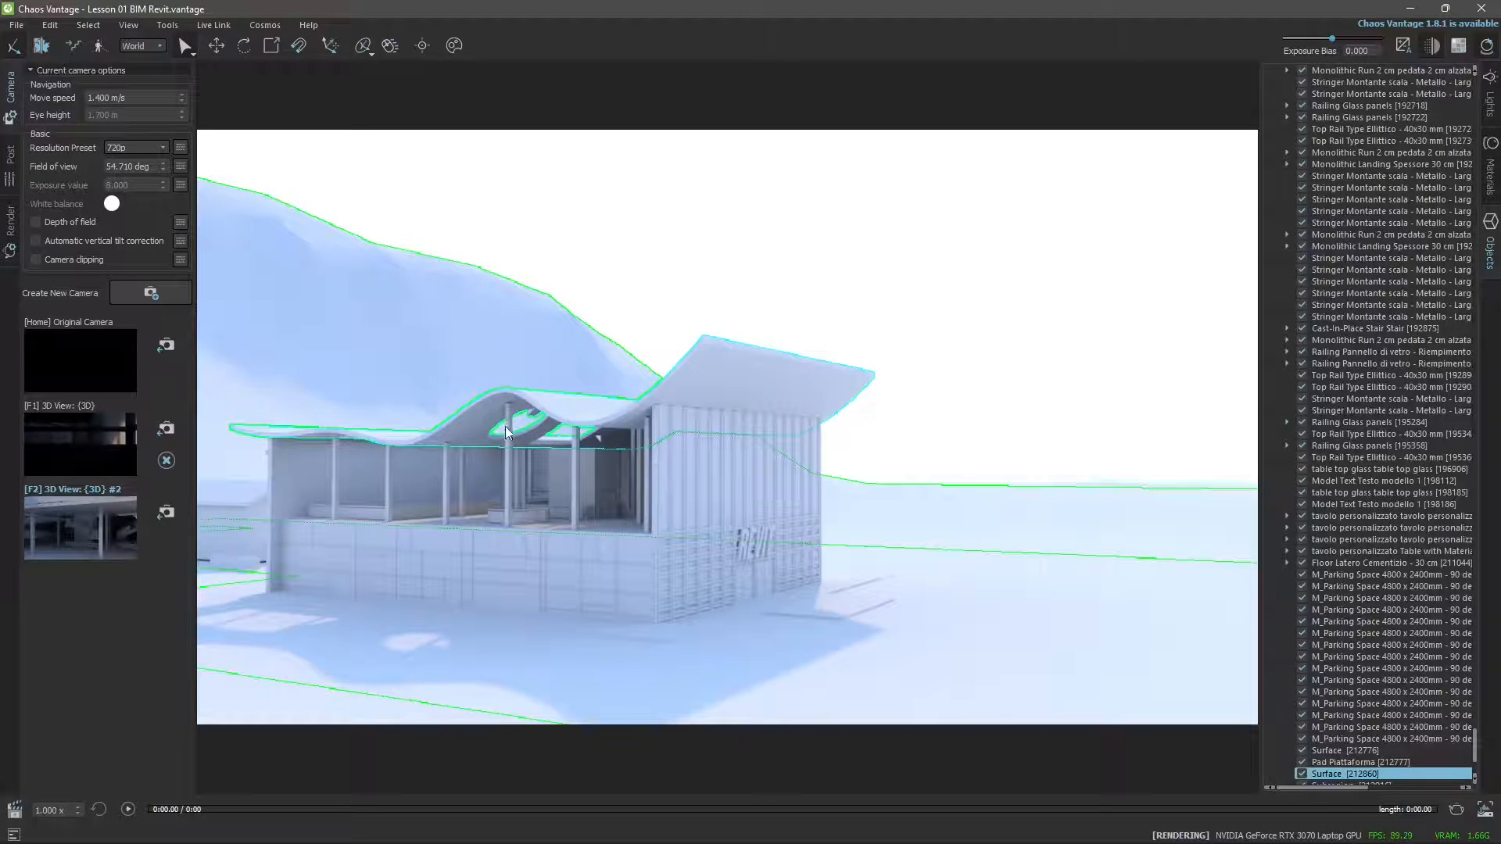
pyautogui.click(555, 405)
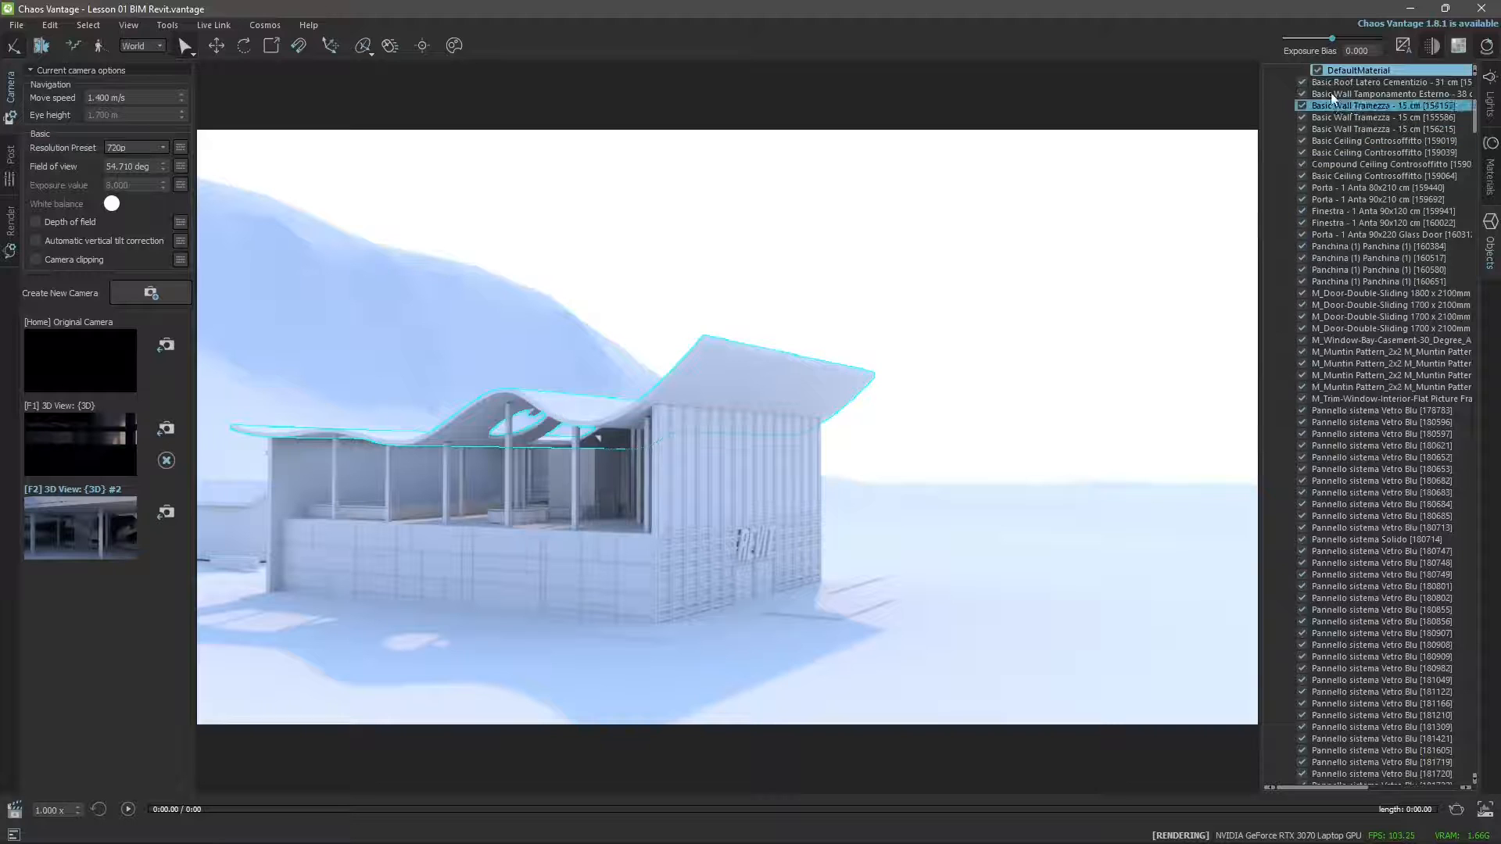
pyautogui.click(1297, 81)
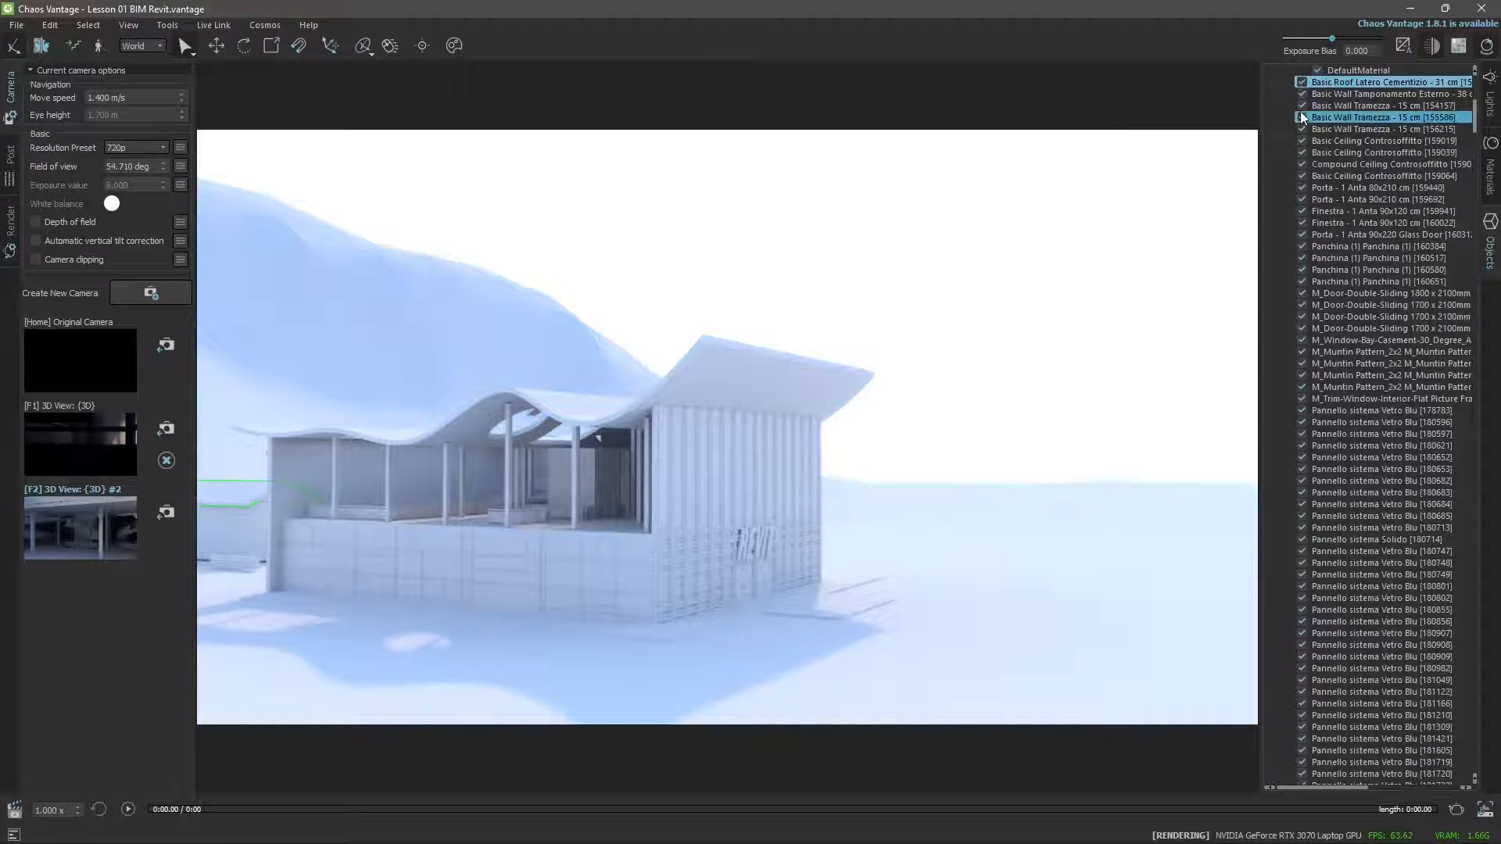
pyautogui.click(713, 391)
pyautogui.click(713, 388)
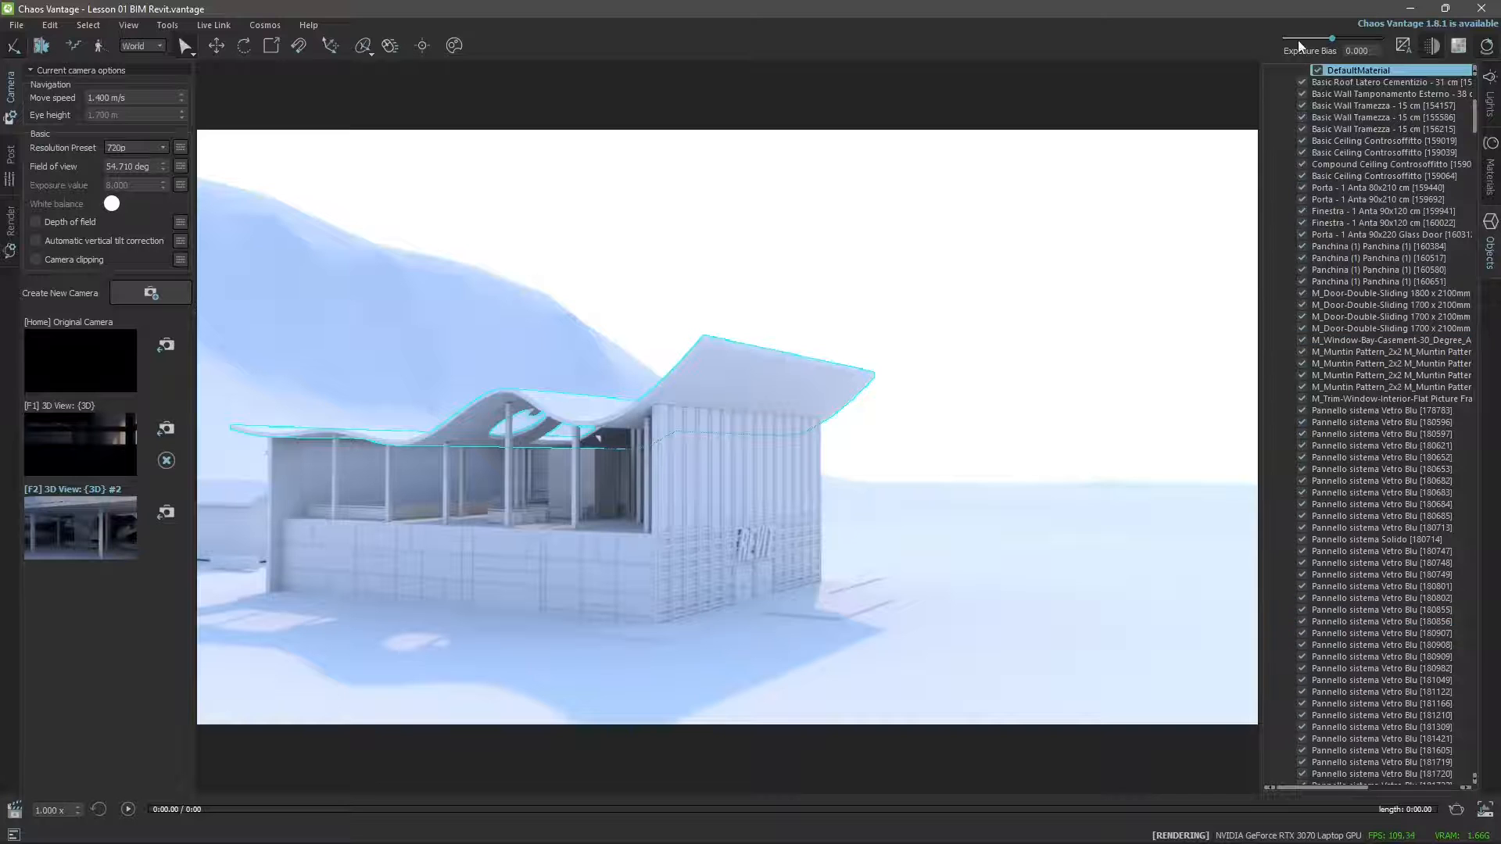
# Switch the visibility of the roof's DefaultMaterial part off and on repeatedly, leaving it visible.
pyautogui.click(1319, 70)
pyautogui.click(1319, 71)
pyautogui.click(1319, 70)
pyautogui.click(1319, 70)
pyautogui.click(1319, 70)
pyautogui.click(1319, 70)
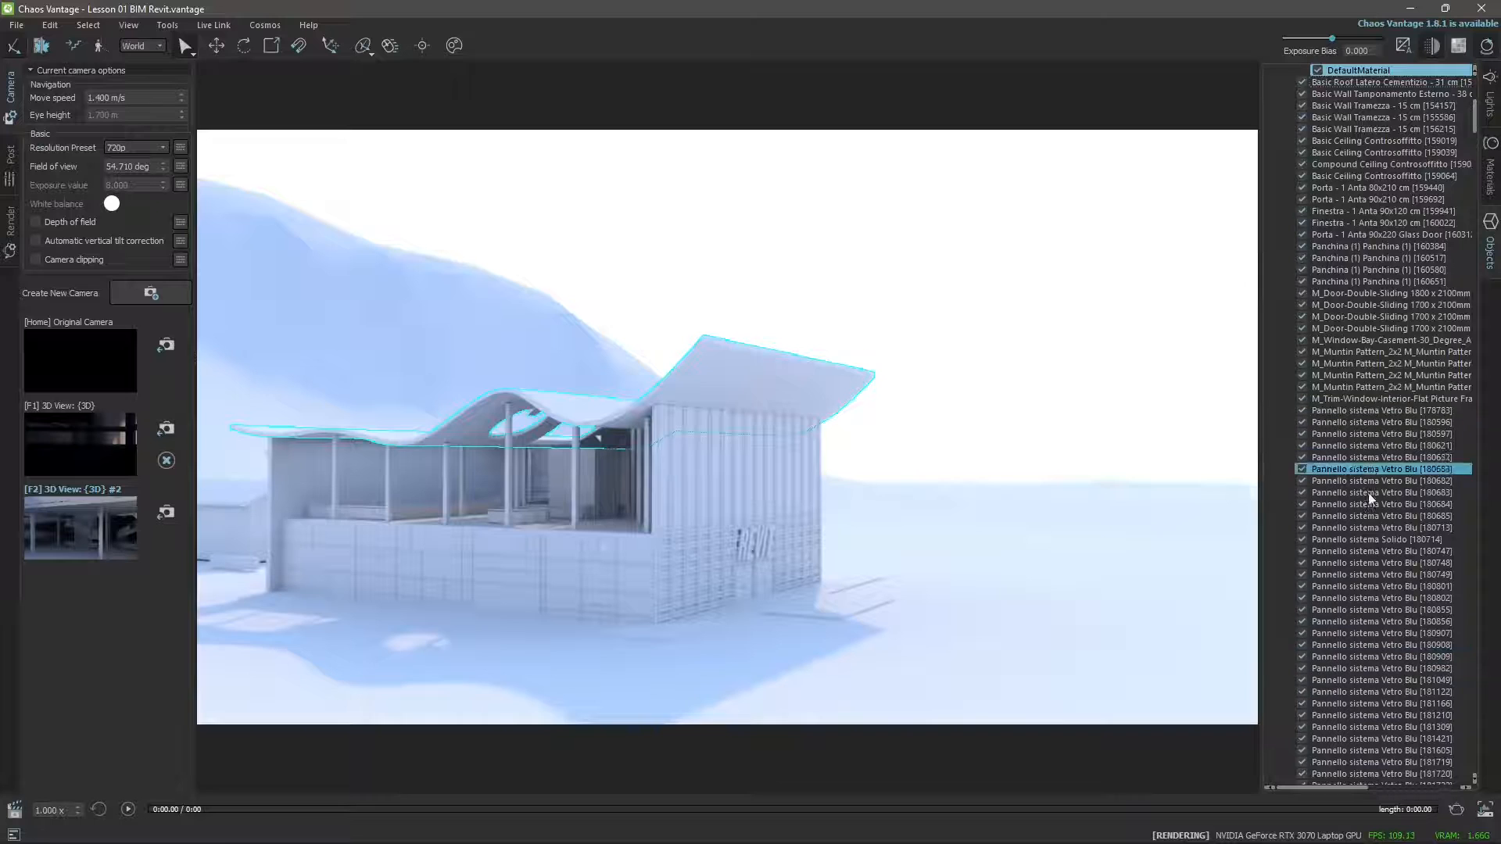
# Check the scene's materials and environment light settings, and select the text sign on the facade from the model.
pyautogui.scroll(1, 1376, 547)
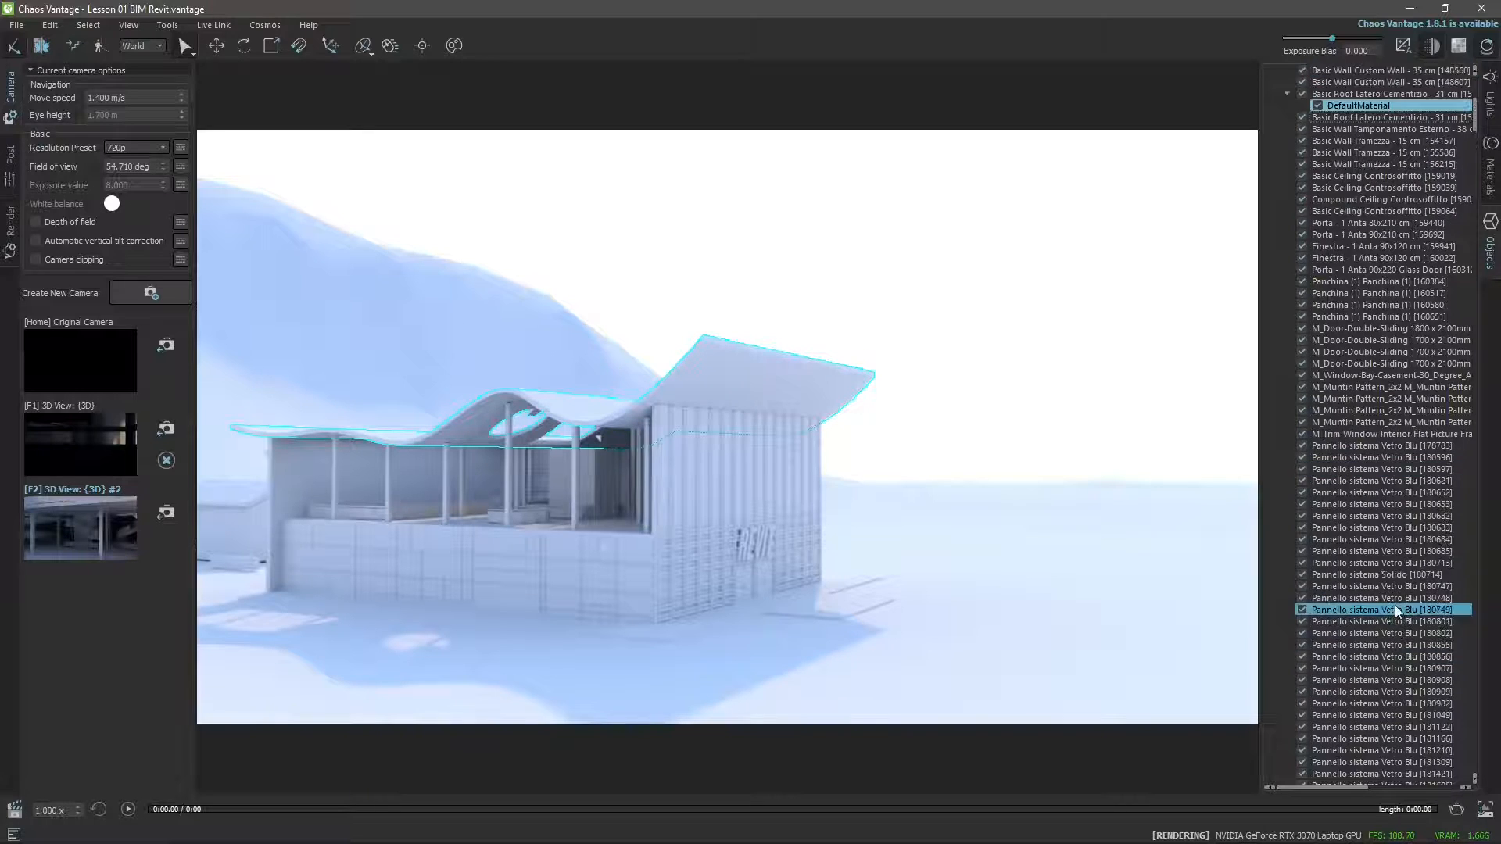
pyautogui.click(1491, 170)
pyautogui.click(1491, 109)
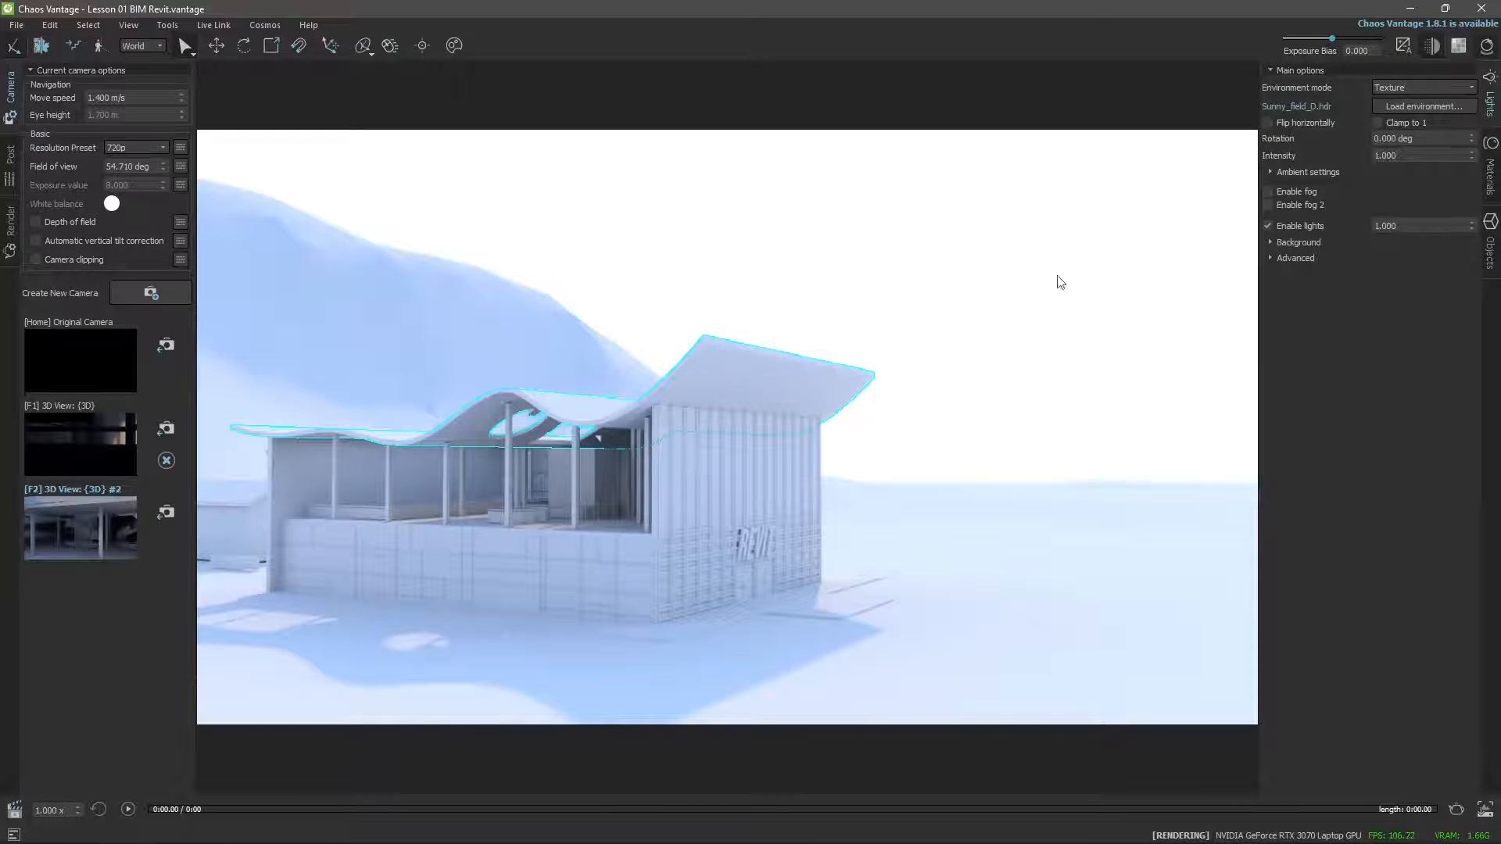
pyautogui.click(1490, 248)
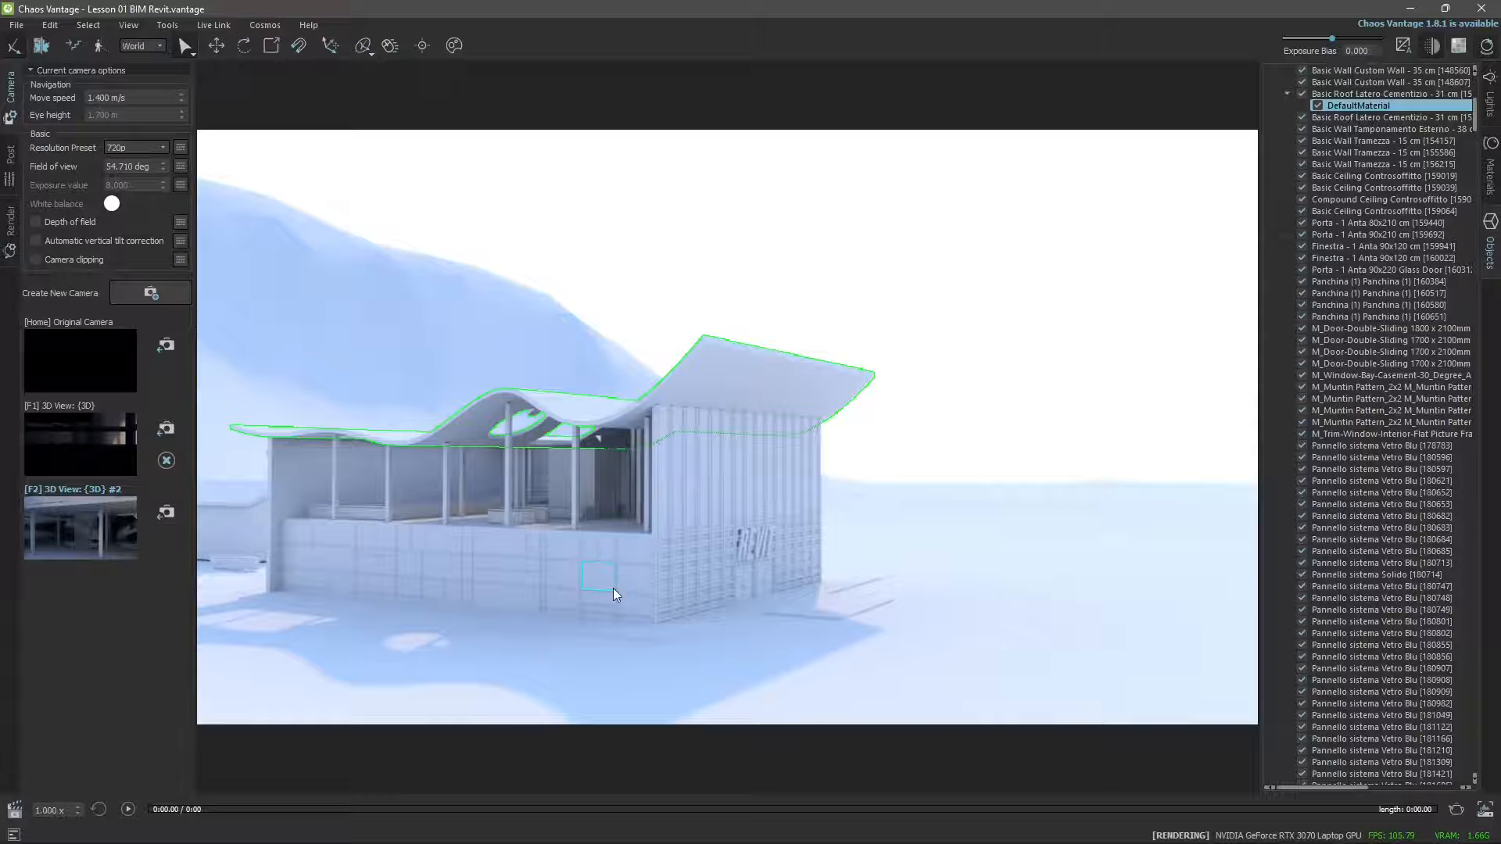
pyautogui.click(749, 551)
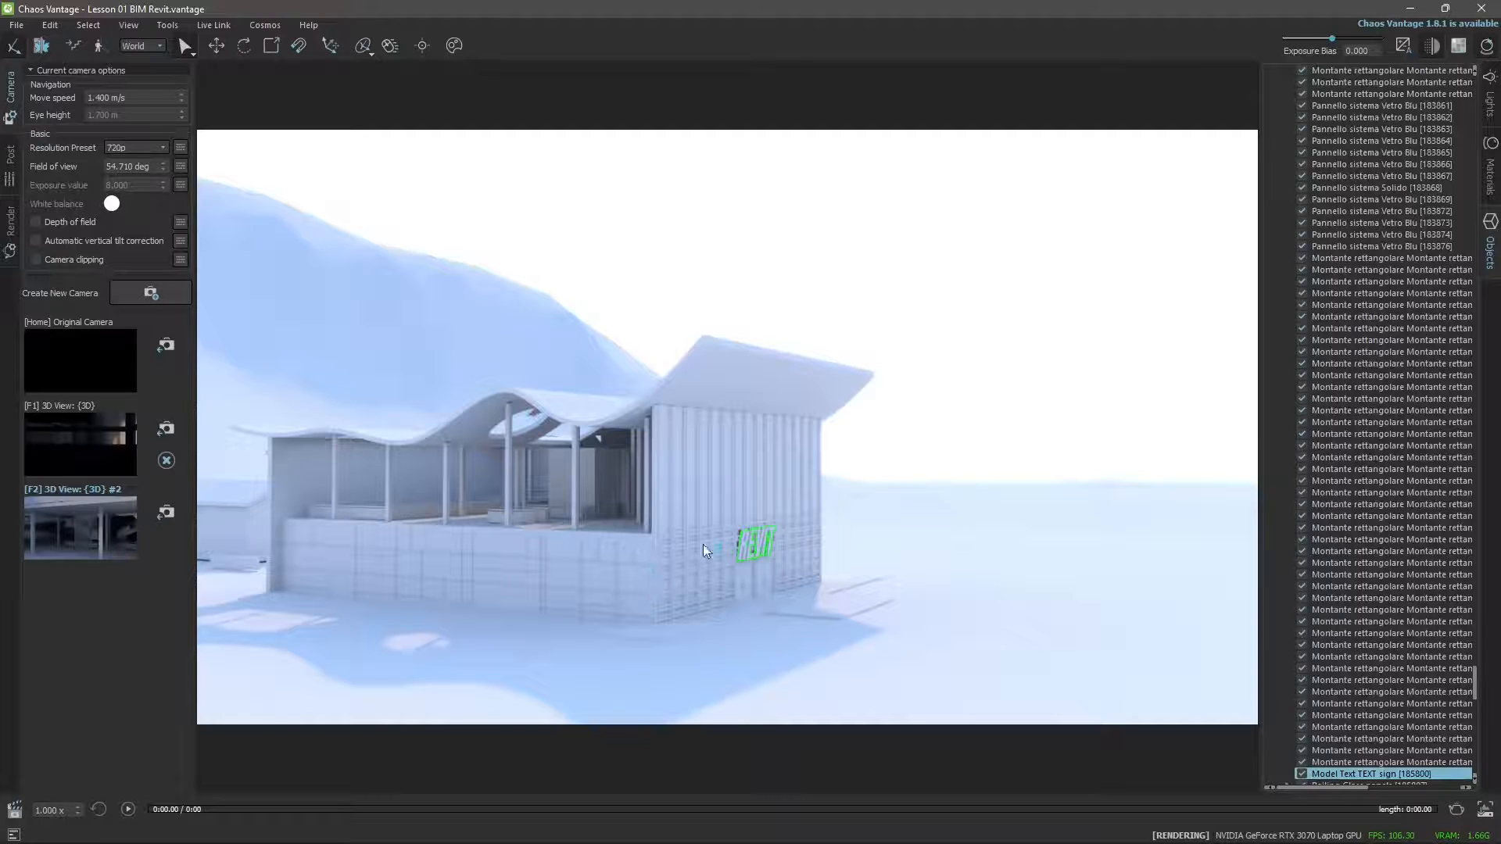
# Start a file import and browse from the WORKS folder to the REVIT LT folder.
pyautogui.click(29, 26)
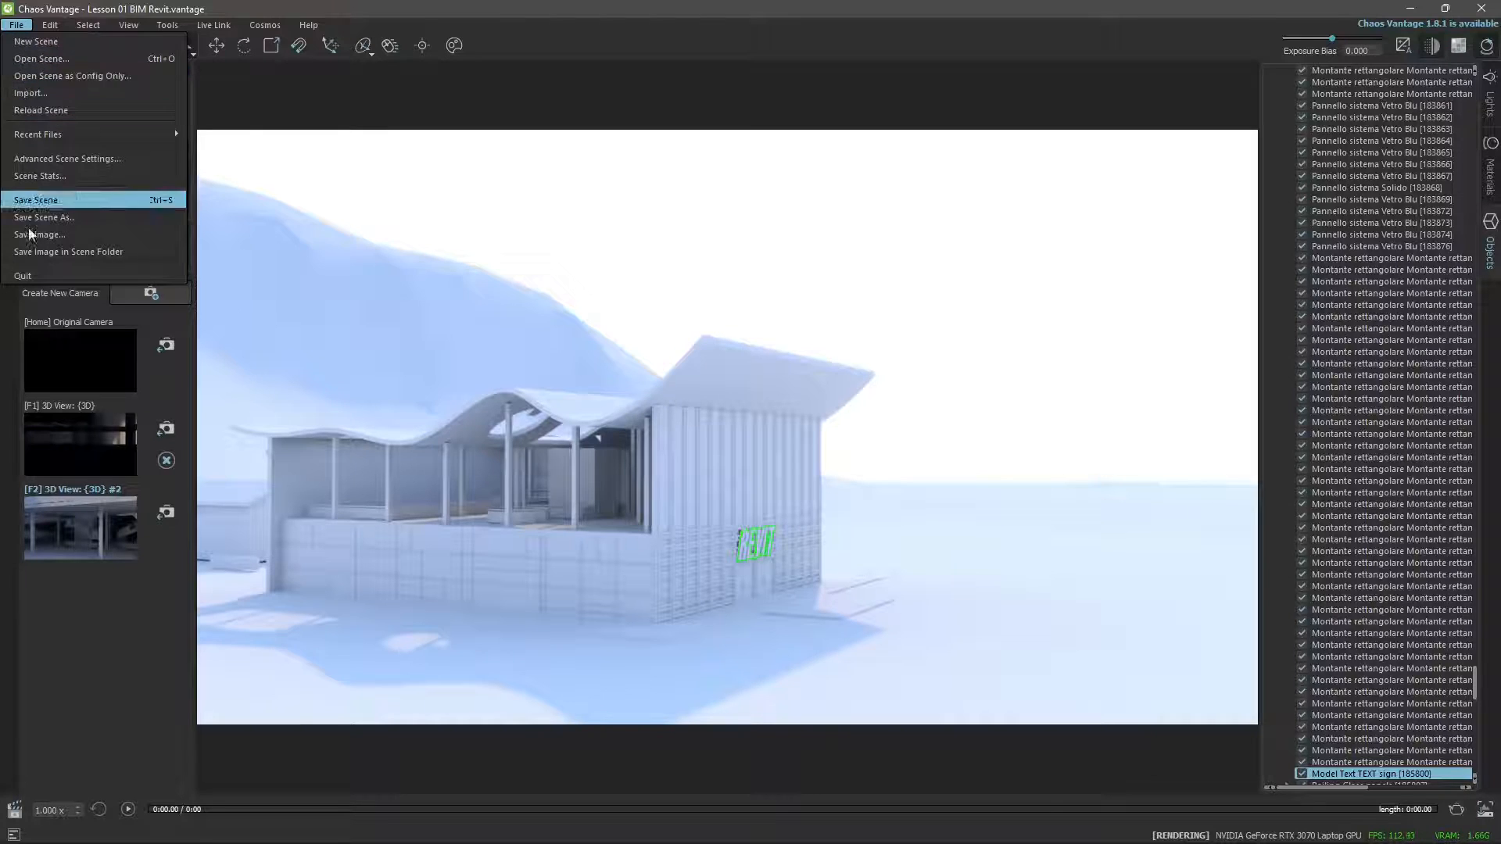
pyautogui.click(30, 93)
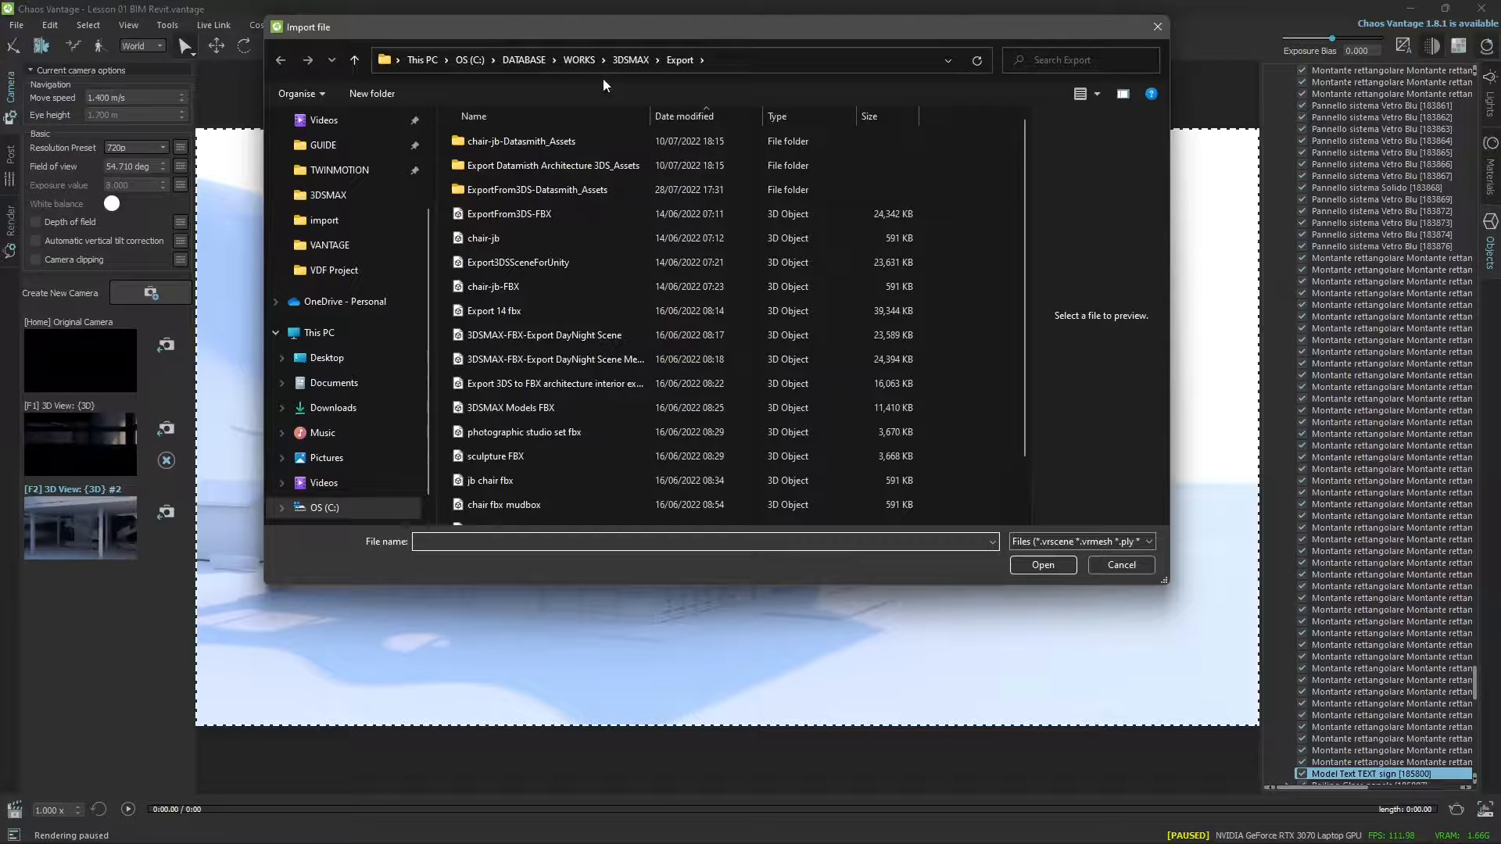
pyautogui.click(591, 64)
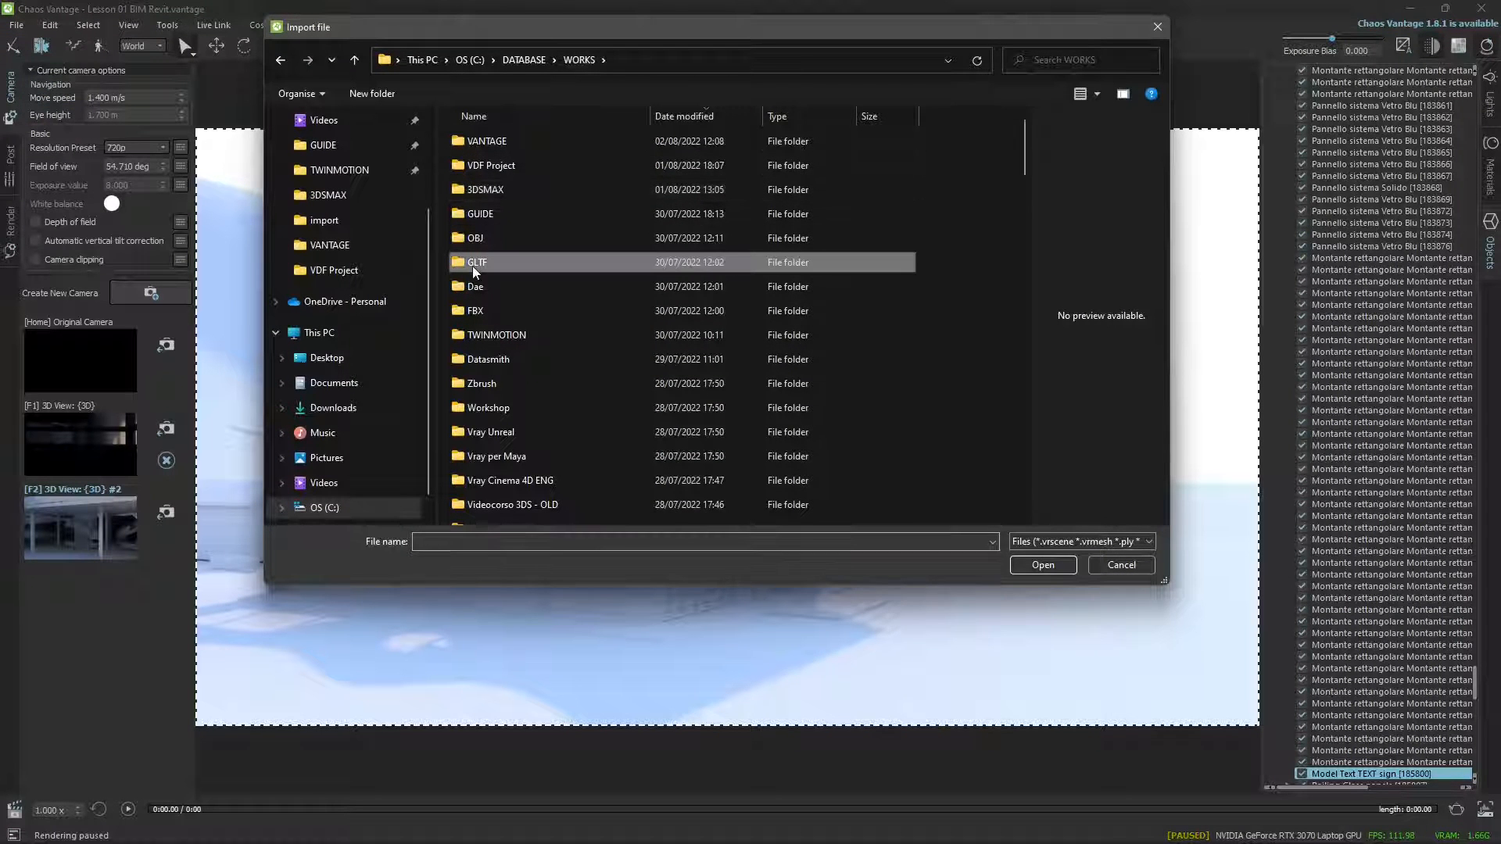
pyautogui.scroll(-6, 475, 271)
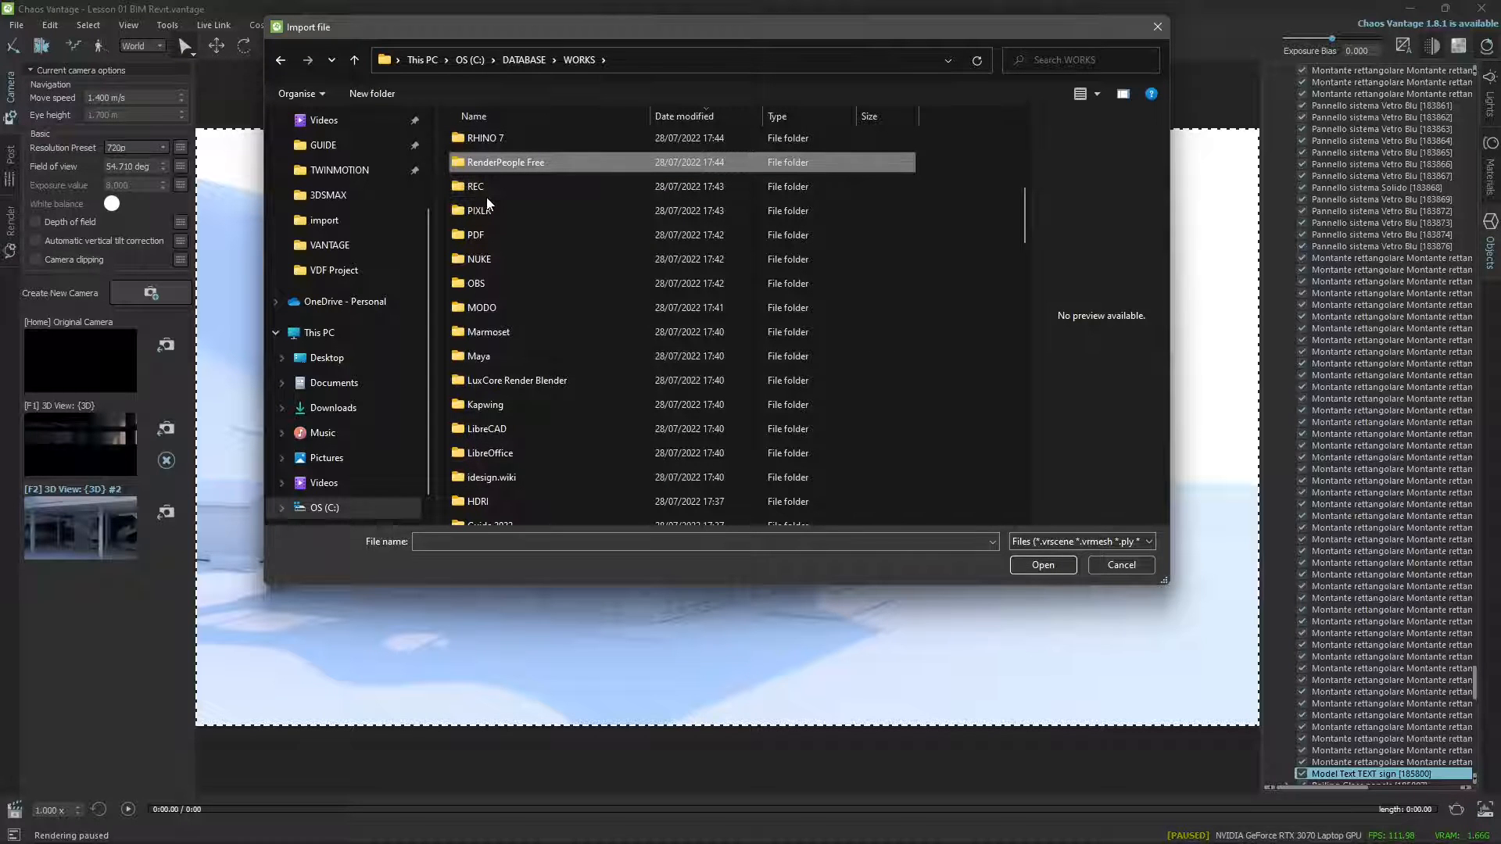
pyautogui.press('r')
pyautogui.press('r')
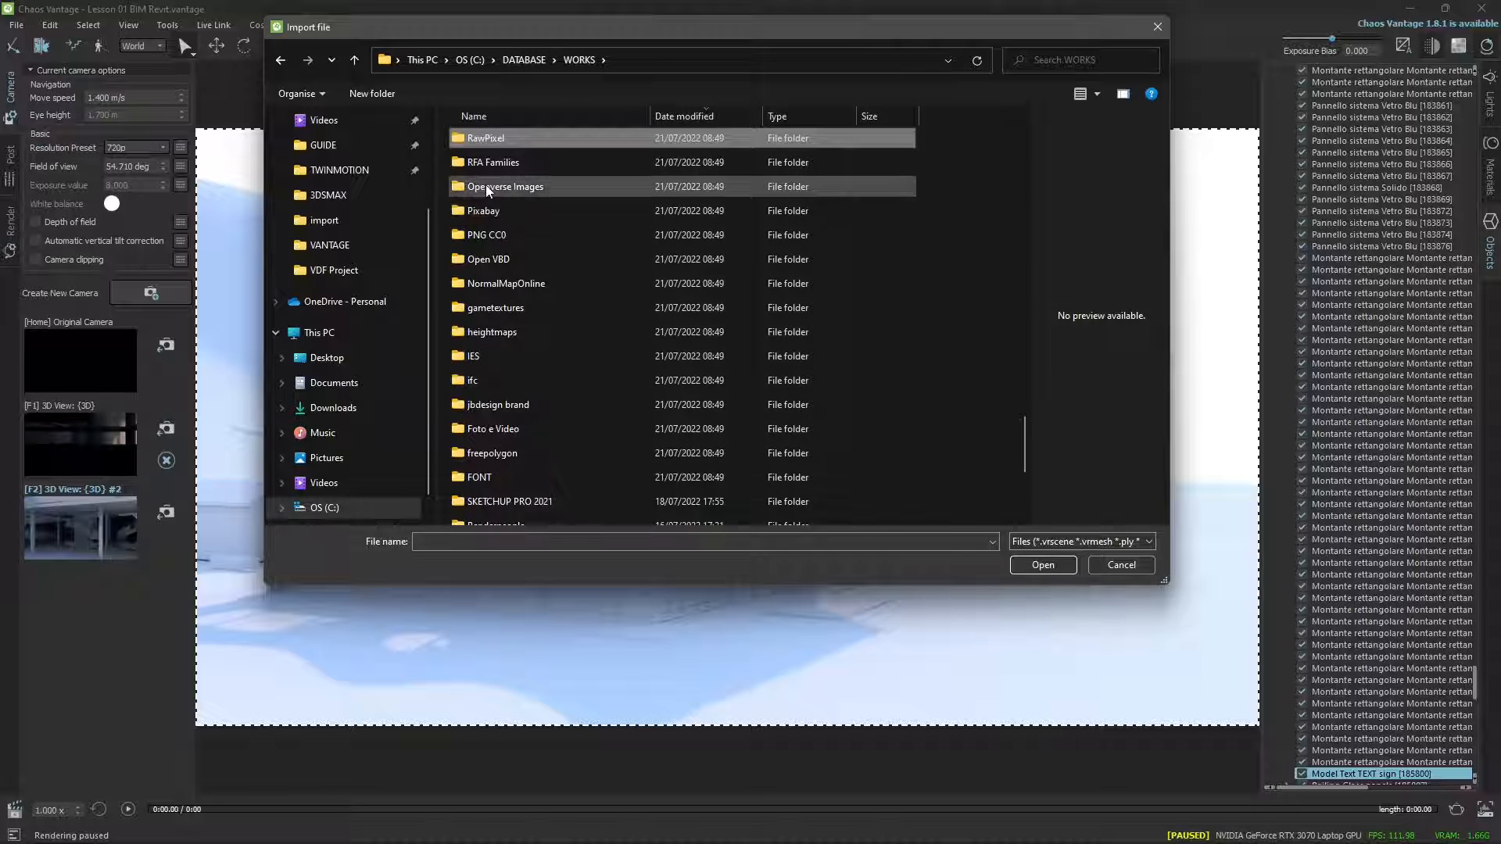
pyautogui.press('r')
pyautogui.press('r')
pyautogui.press('r')
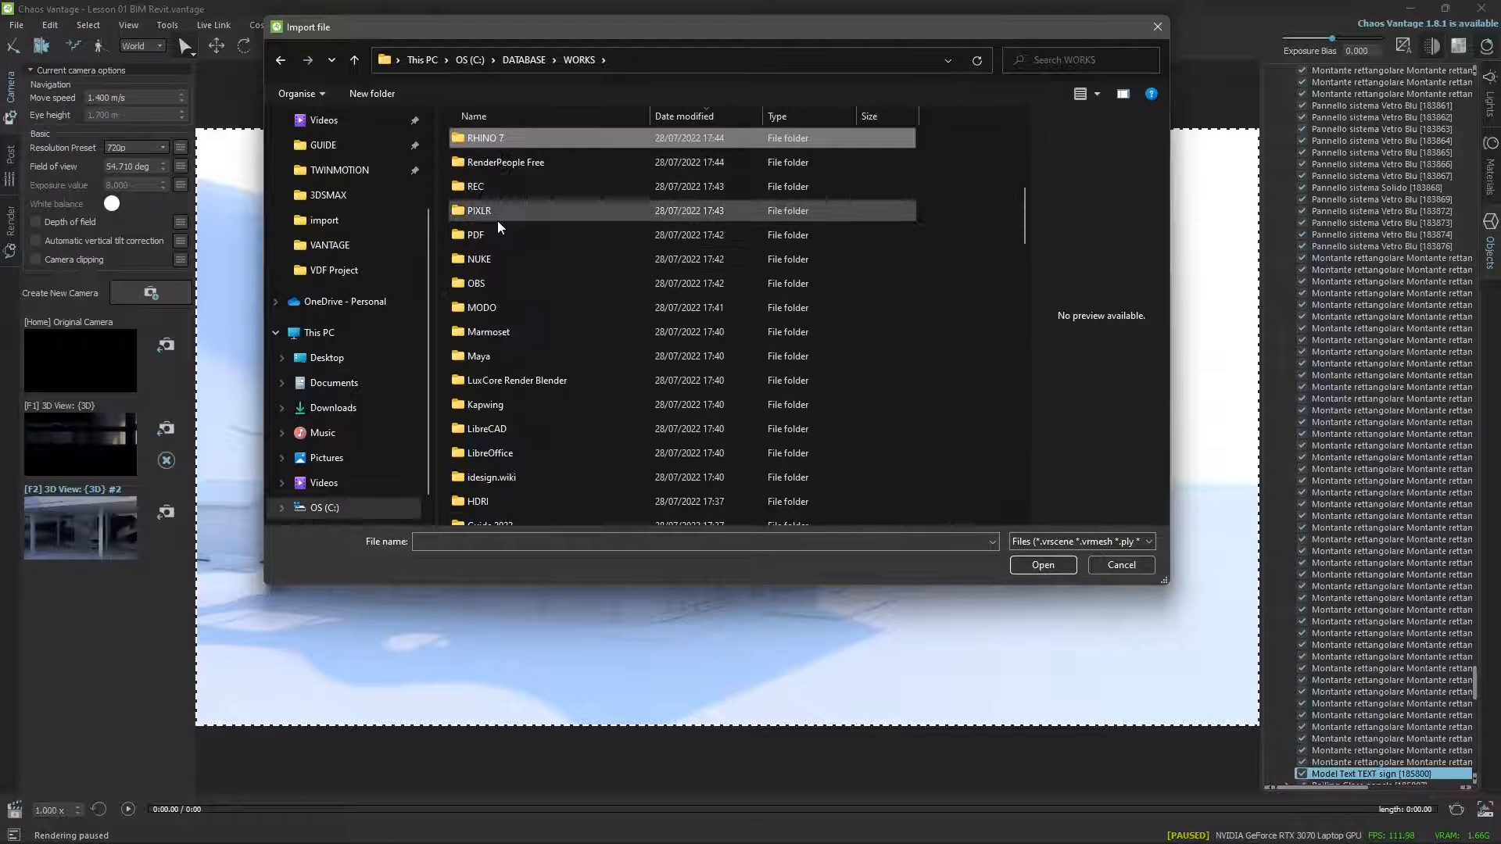
pyautogui.press('r')
pyautogui.press('r')
pyautogui.press('r')
pyautogui.press('r')
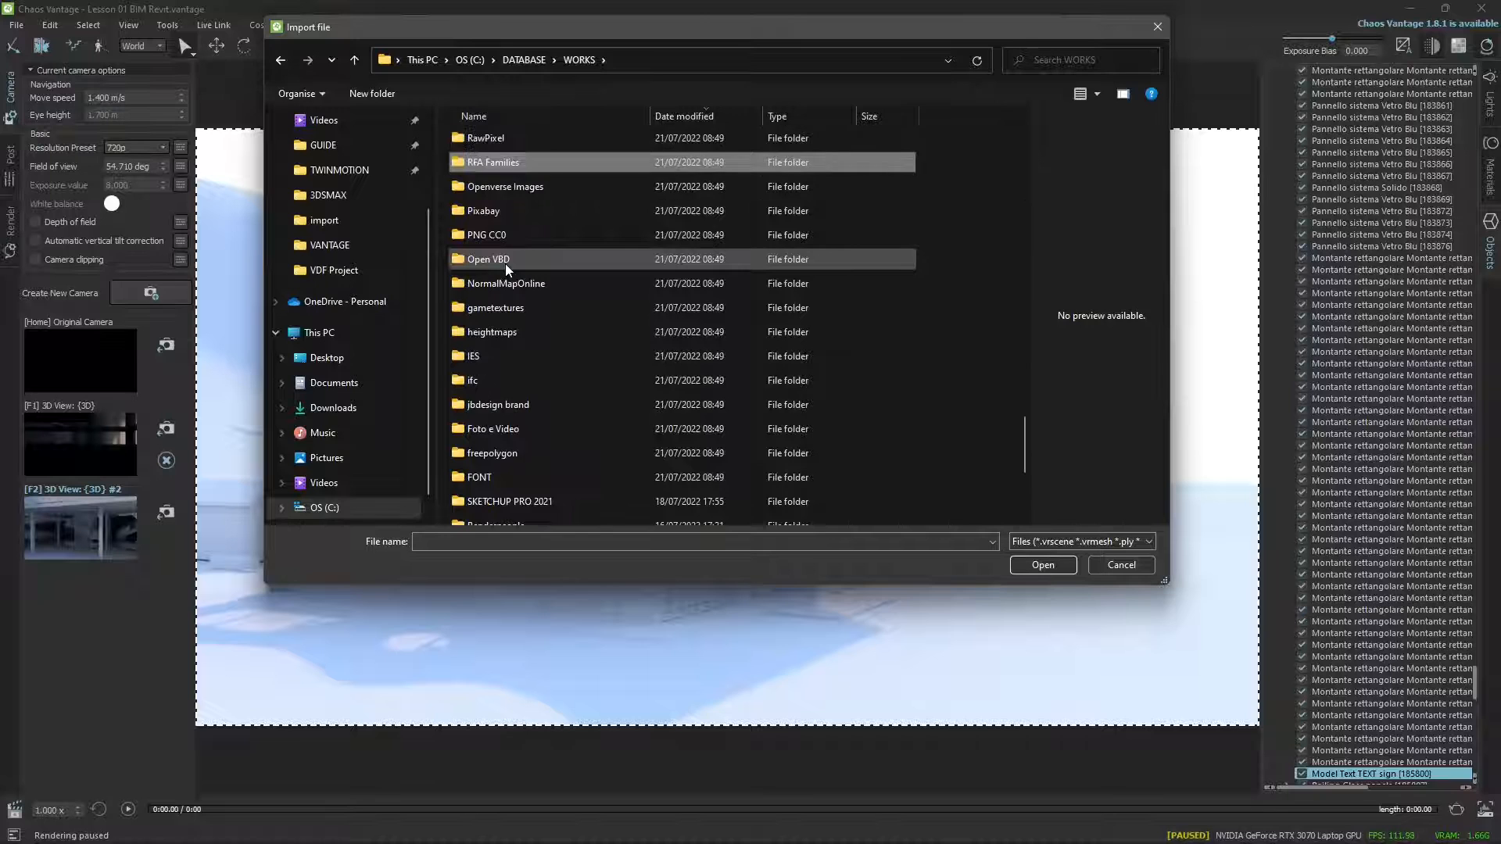
pyautogui.press('r')
pyautogui.doubleClick(513, 326)
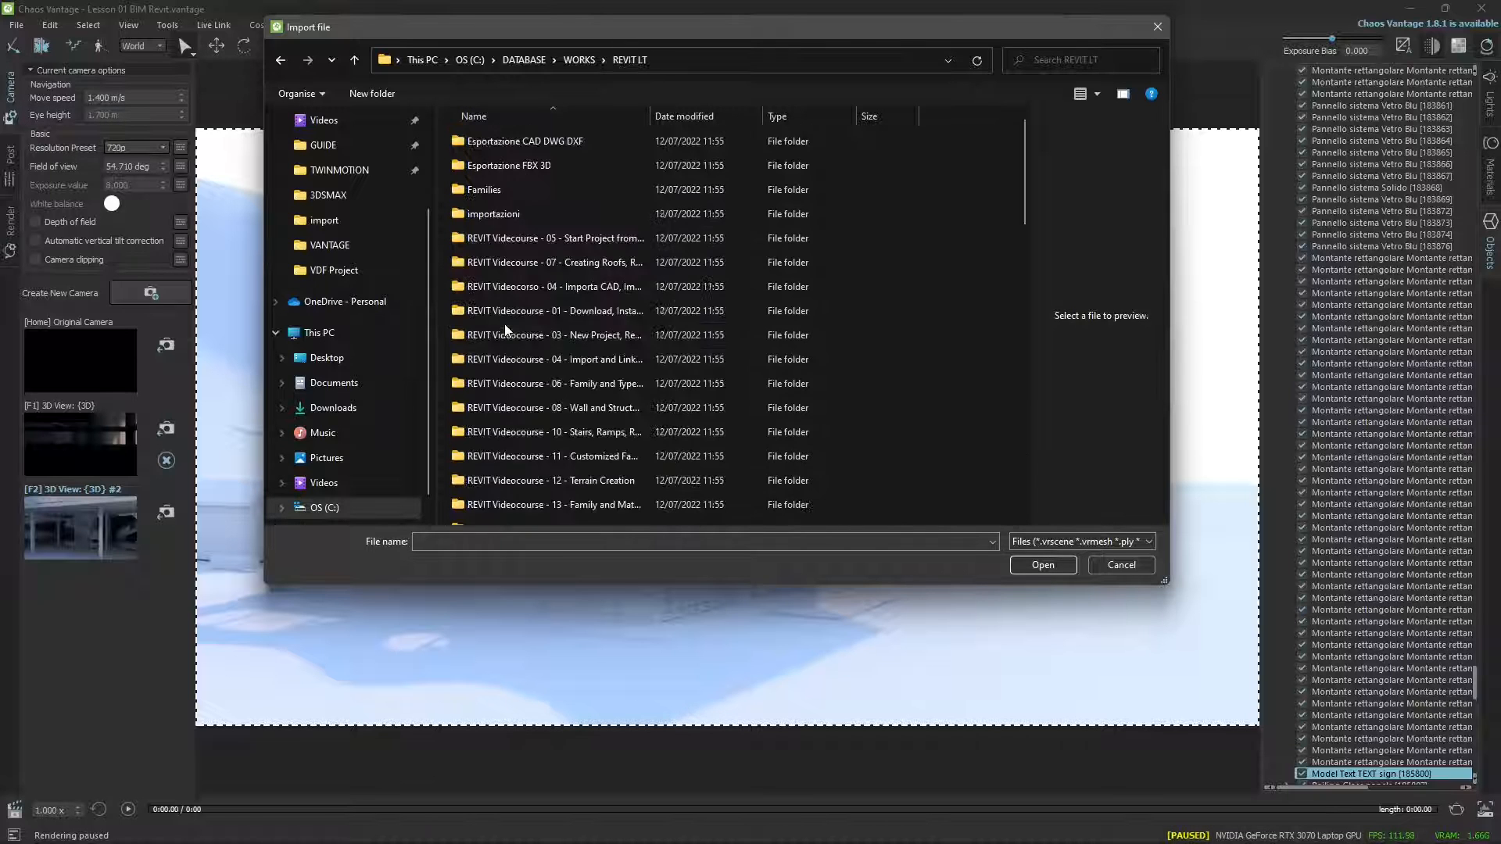
# Look through the REVIT LT export folders, view the files in Esportazione FBX 3D, and leave the import without choosing one.
pyautogui.scroll(-7, 506, 312)
pyautogui.scroll(-4, 501, 361)
pyautogui.scroll(11, 504, 500)
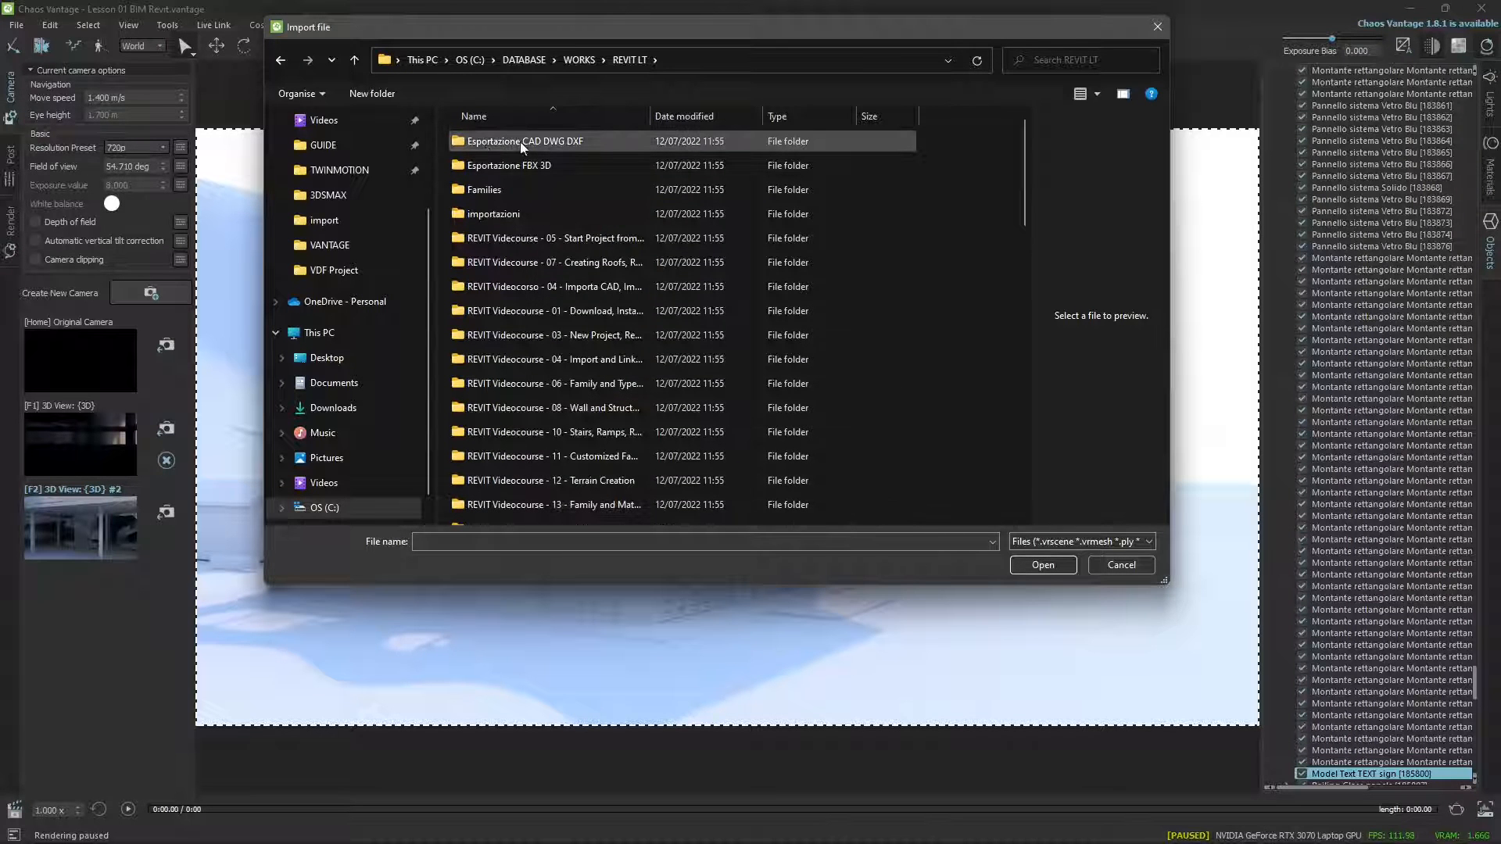
pyautogui.click(523, 143)
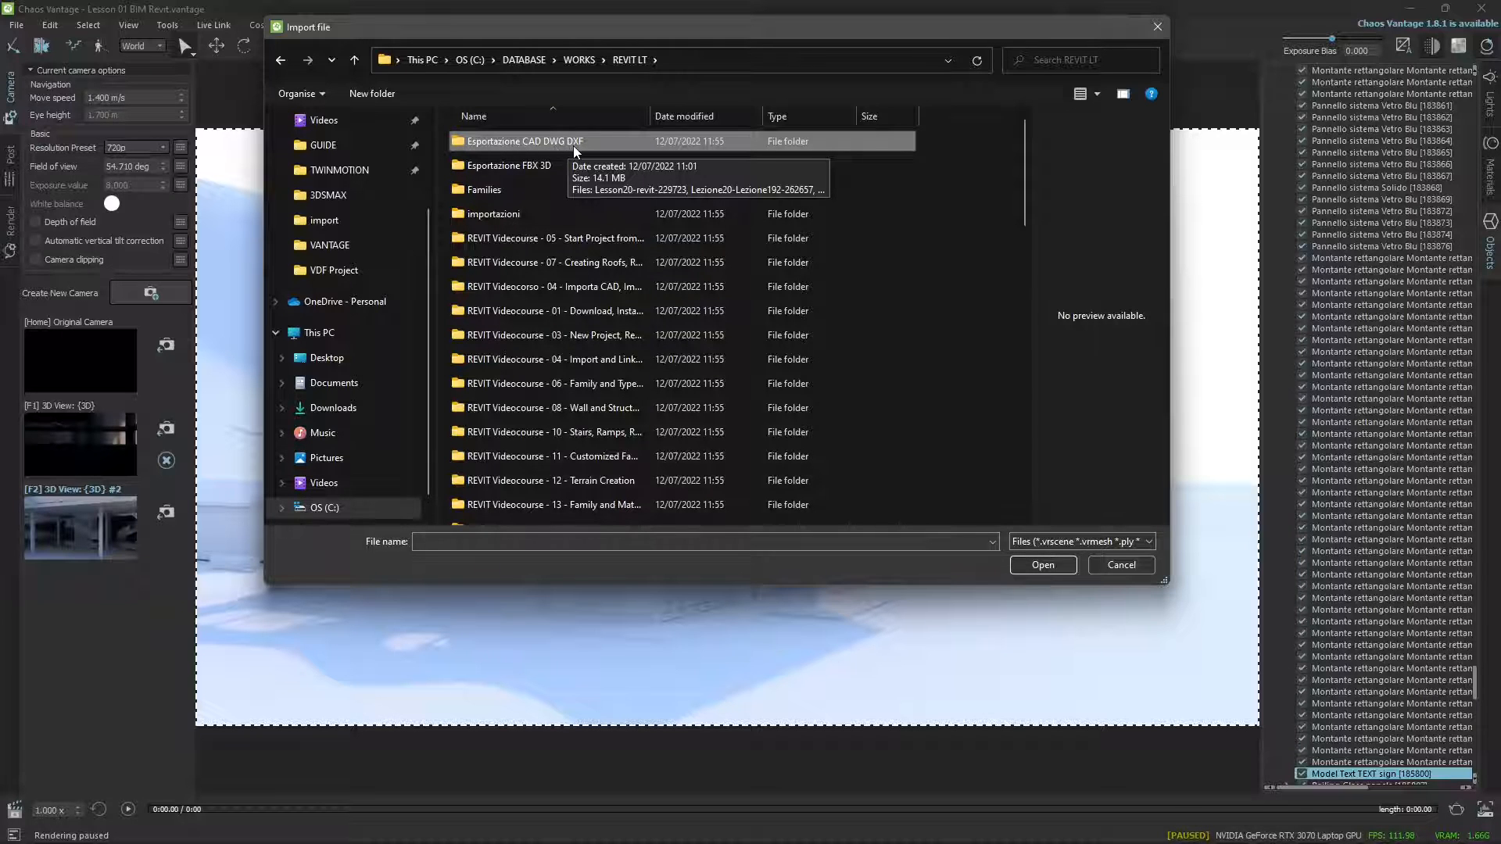
pyautogui.click(524, 169)
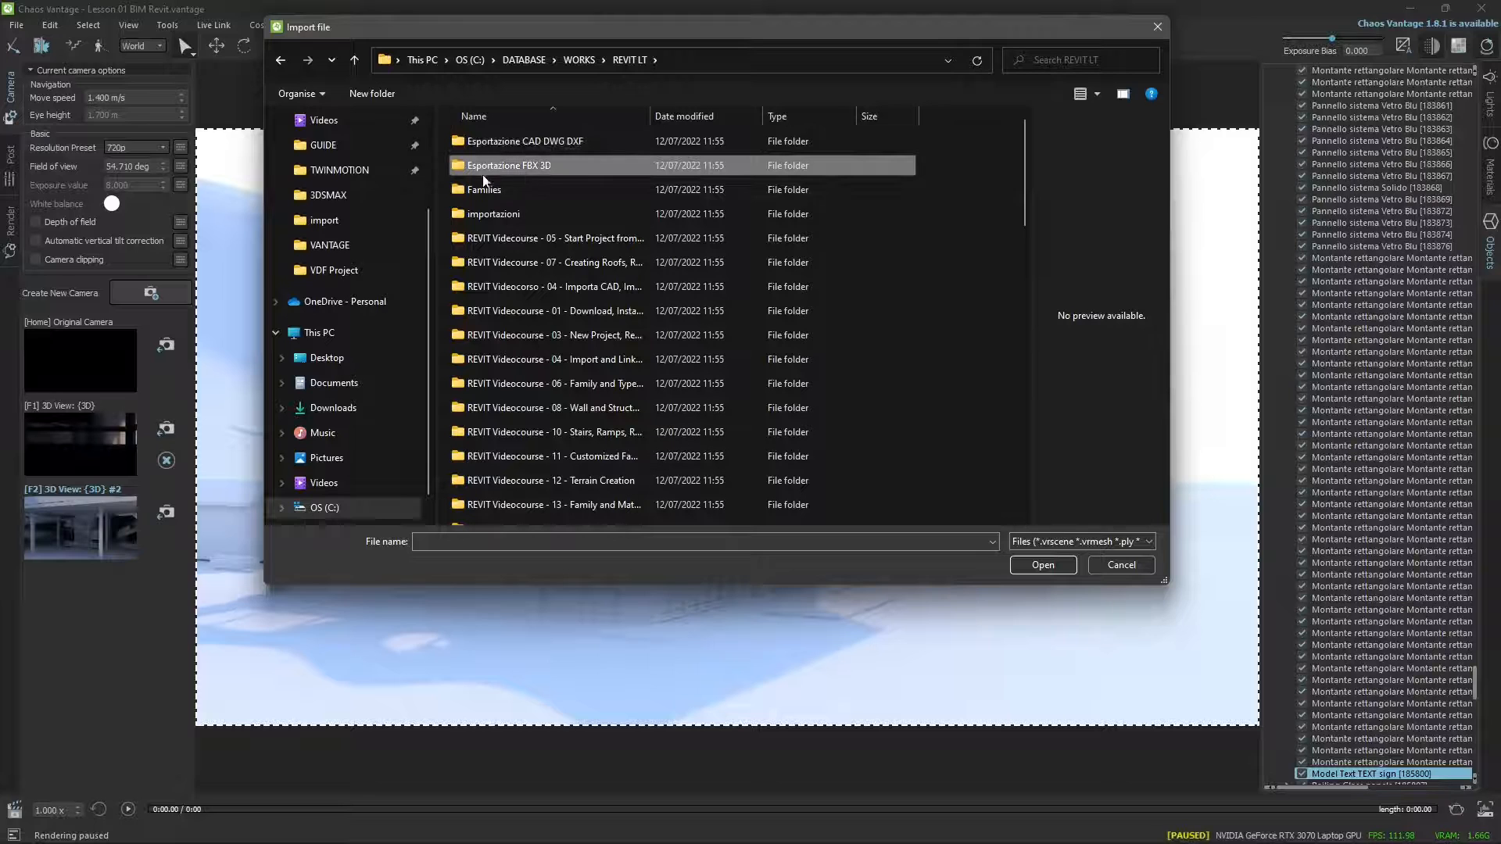
pyautogui.doubleClick(547, 167)
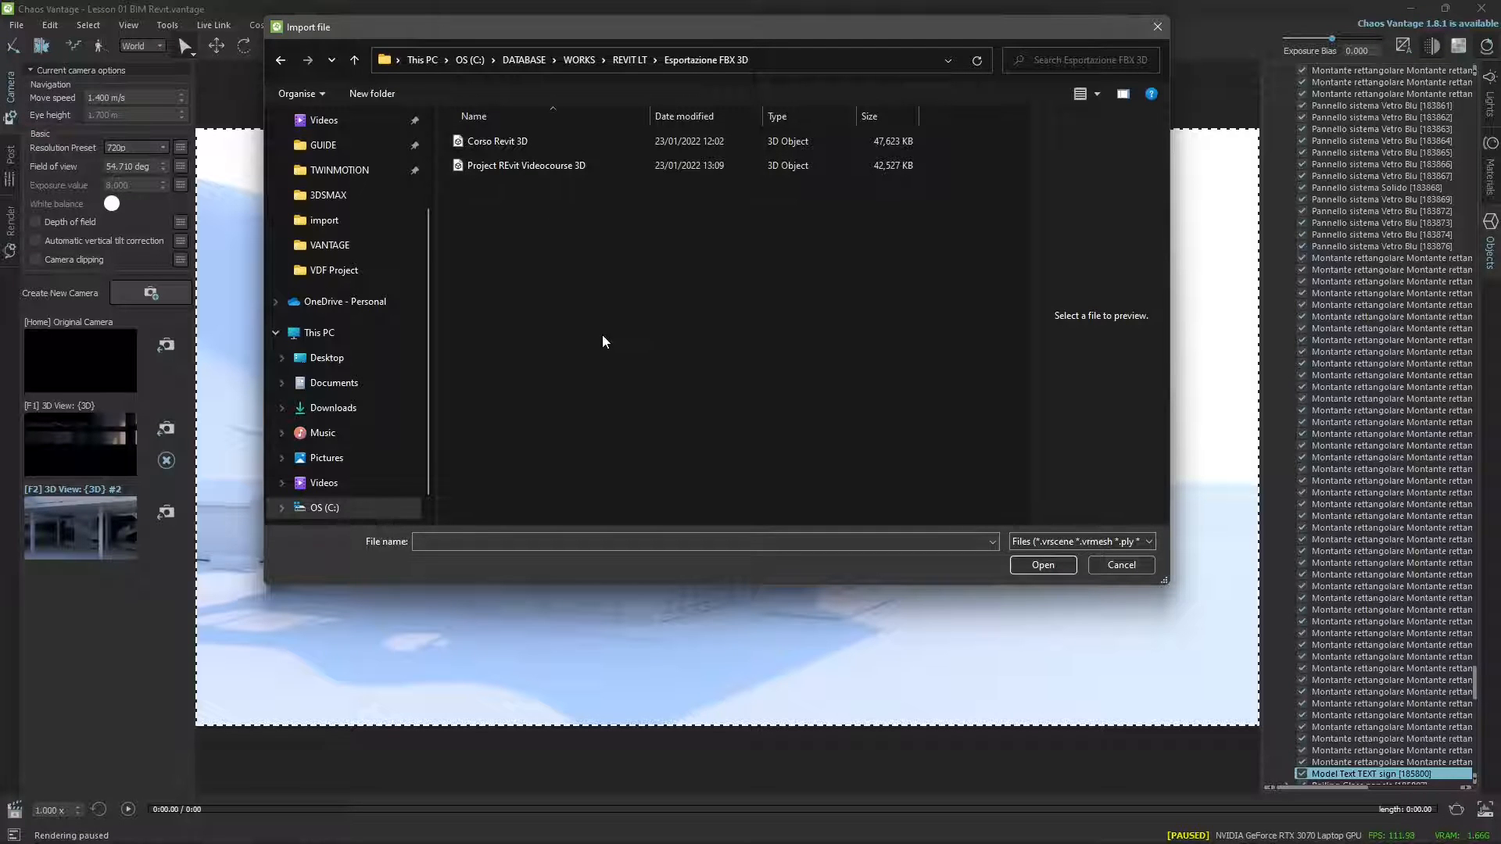
pyautogui.click(1158, 26)
# Review the rendering, post-processing and camera options in the advanced scene settings.
pyautogui.moveTo(892, 523)
pyautogui.mouseDown(button='middle')
pyautogui.moveTo(905, 496)
pyautogui.moveTo(885, 521)
pyautogui.moveTo(877, 498)
pyautogui.mouseUp(button='middle')
pyautogui.moveTo(760, 525)
pyautogui.mouseDown(button='right')
pyautogui.moveTo(734, 531)
pyautogui.moveTo(784, 526)
pyautogui.mouseUp(button='right')
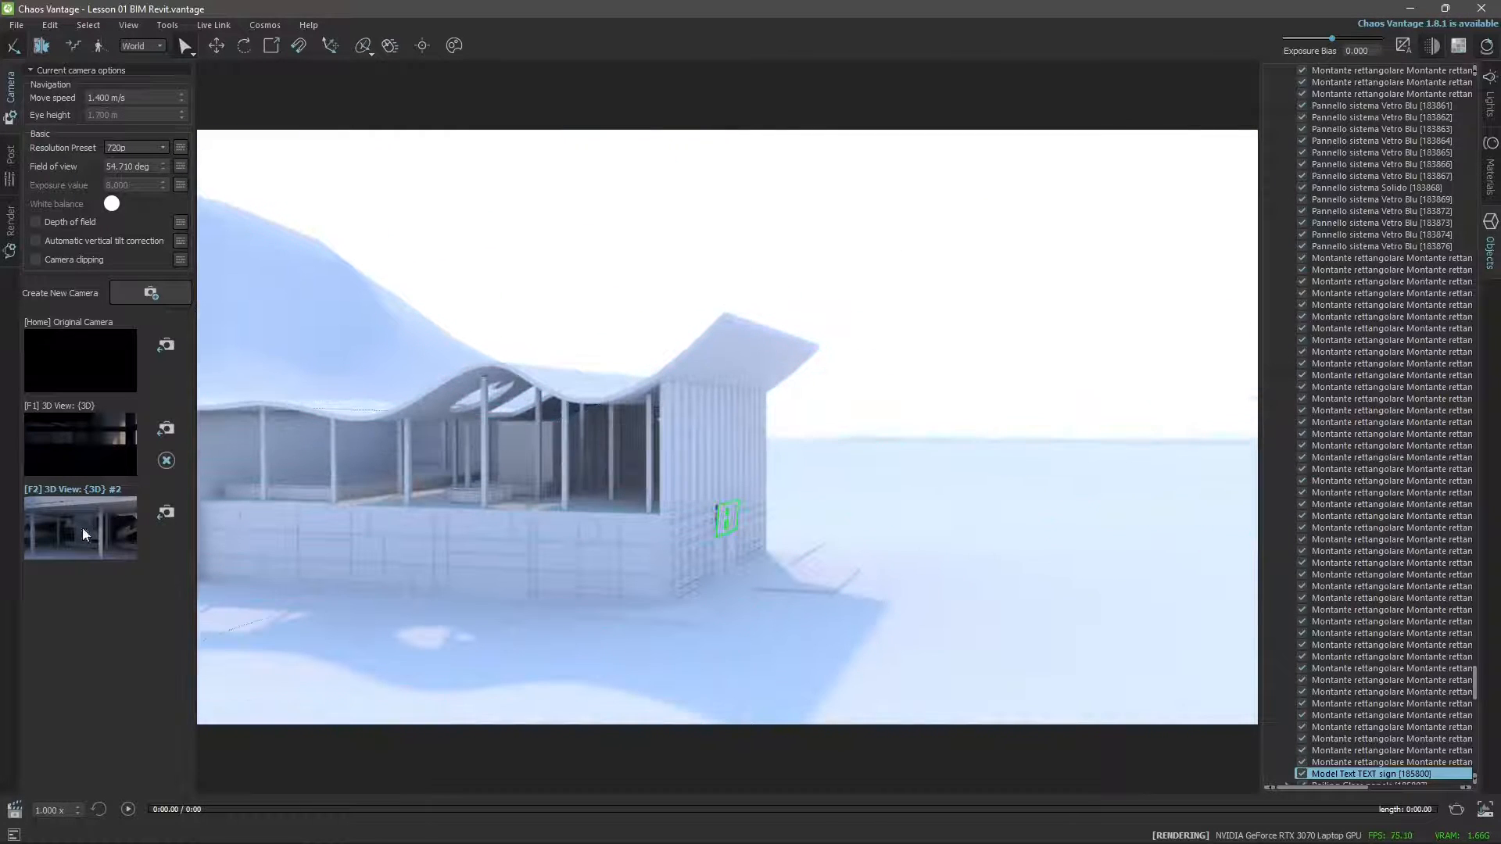
pyautogui.click(17, 25)
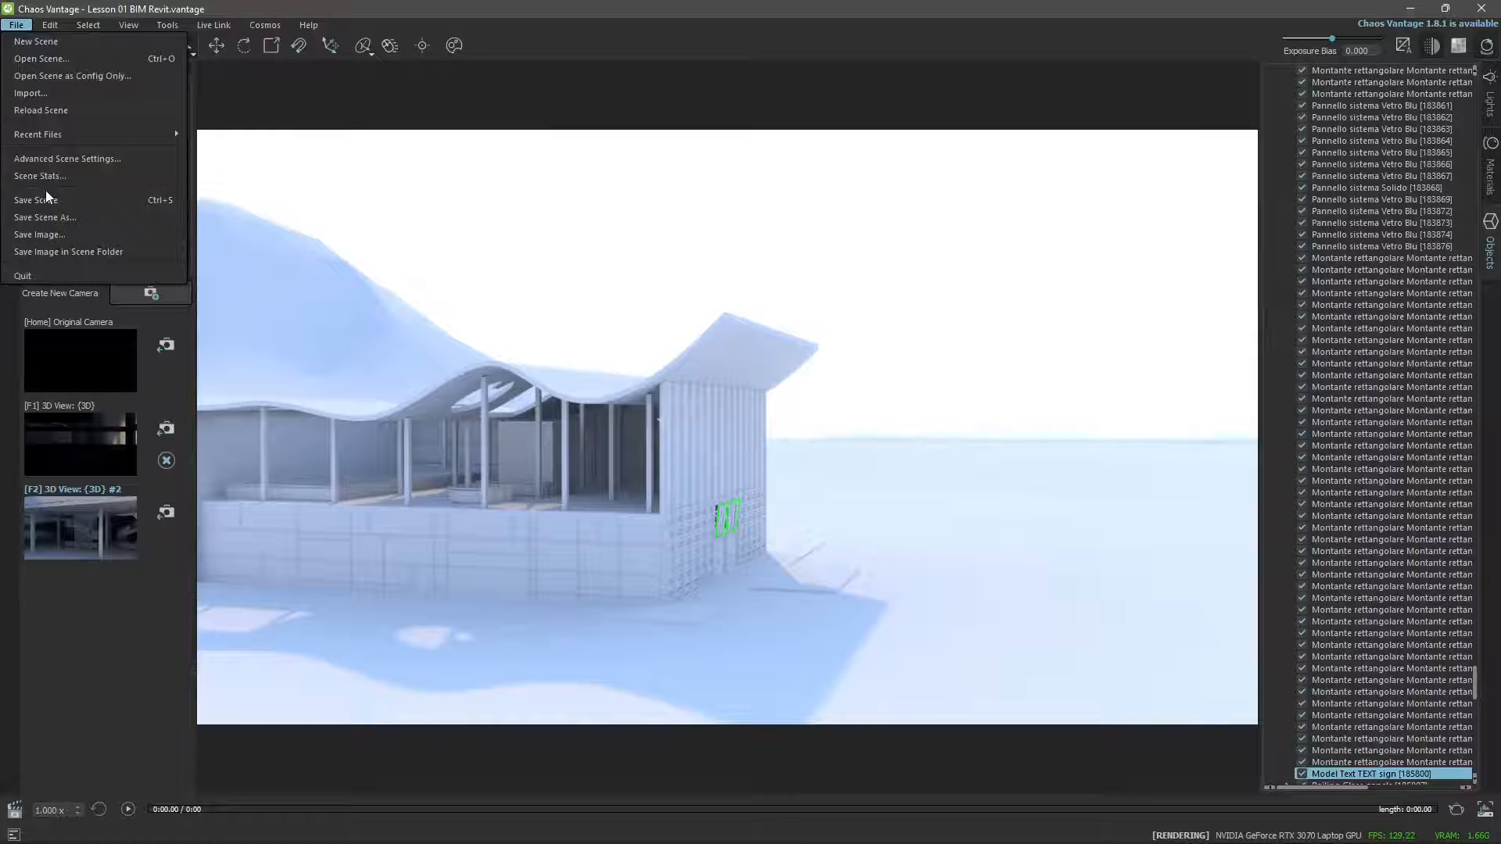
pyautogui.click(68, 160)
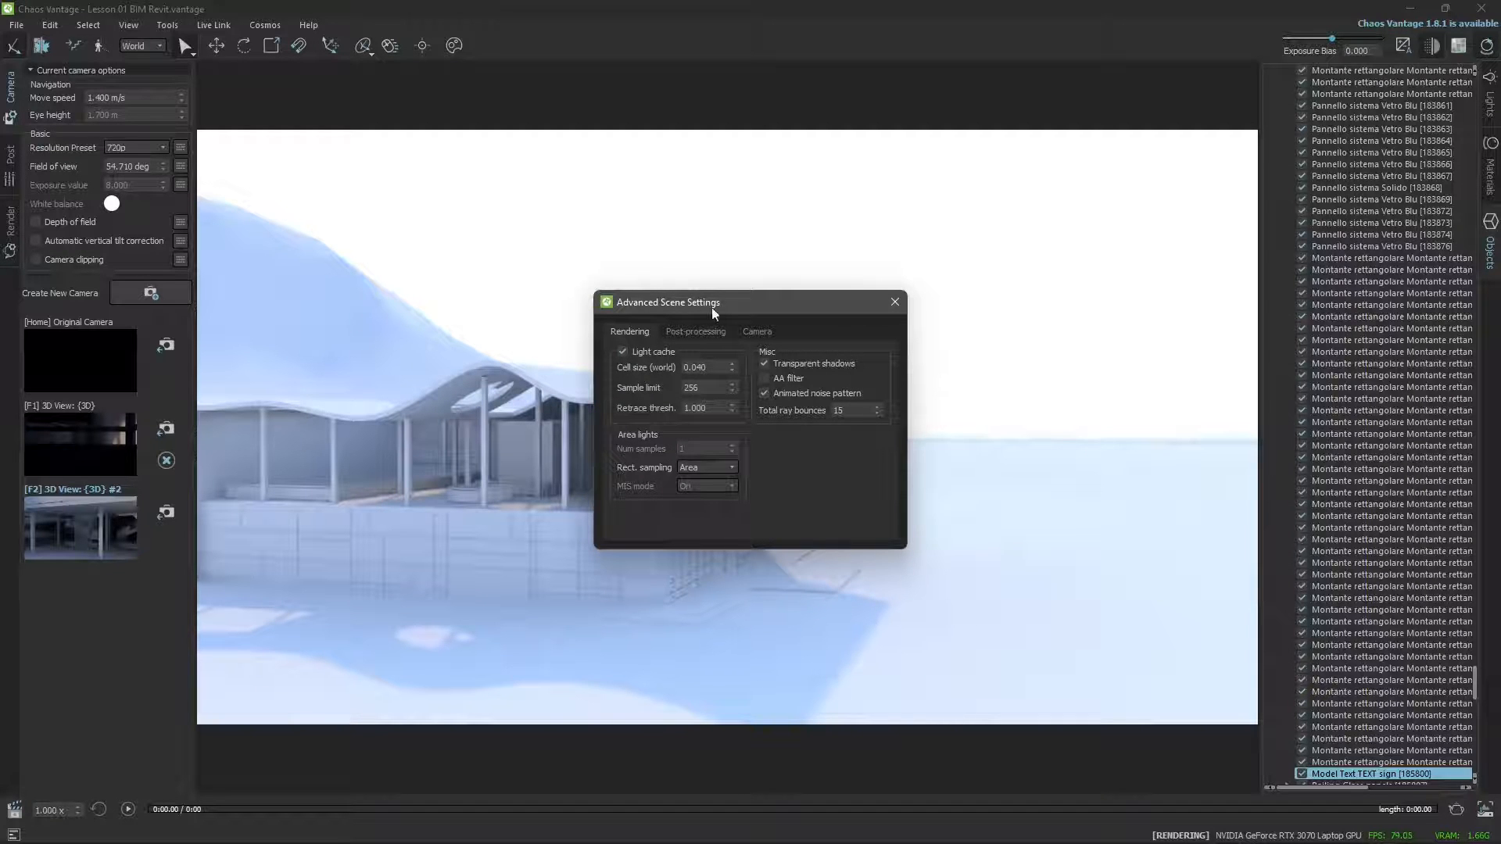
pyautogui.moveTo(711, 307); pyautogui.dragTo(899, 212)
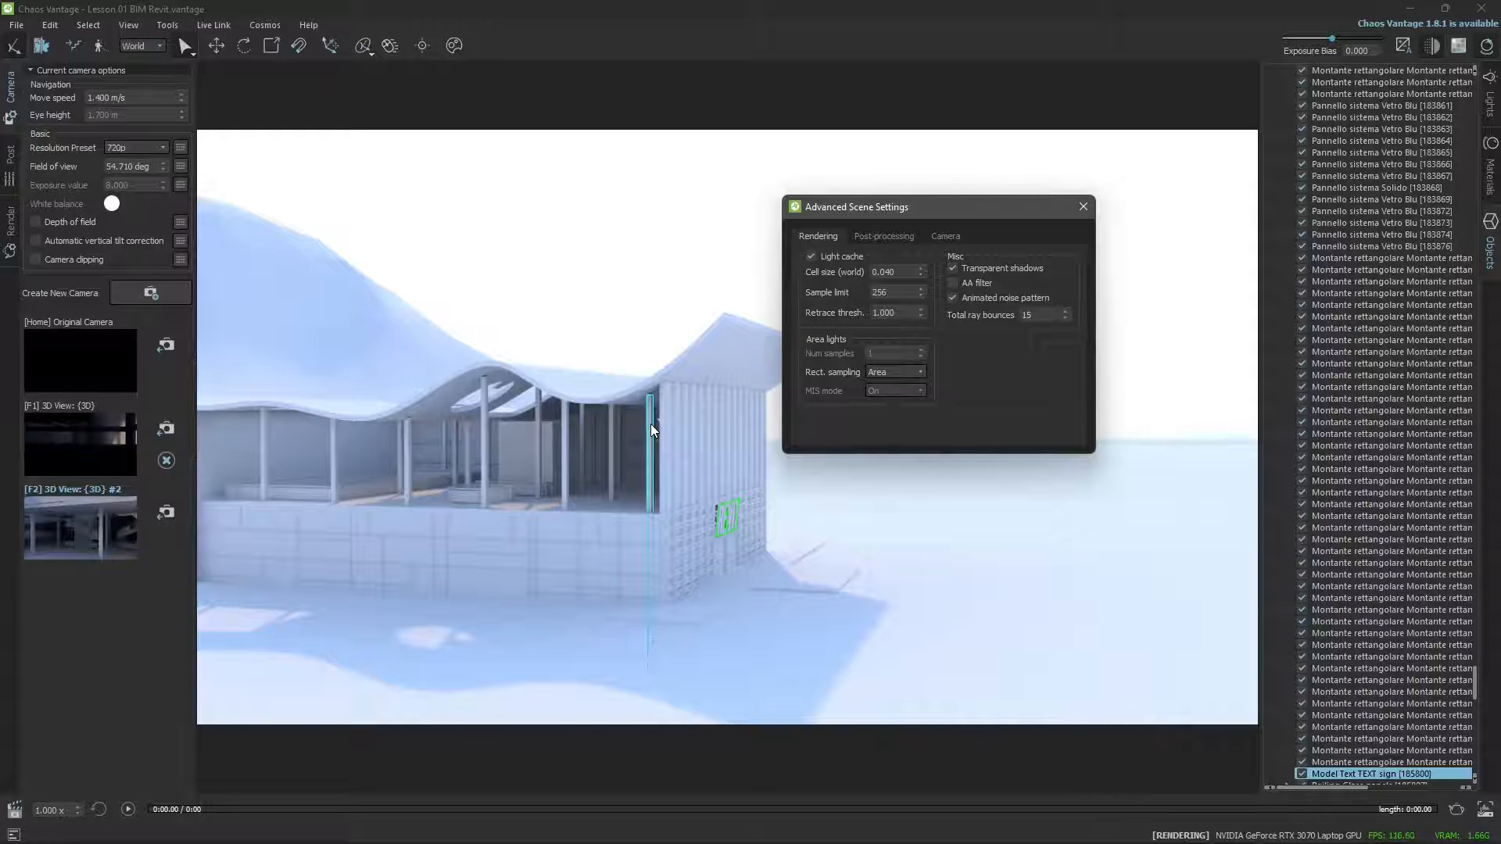
pyautogui.moveTo(943, 208); pyautogui.dragTo(951, 232)
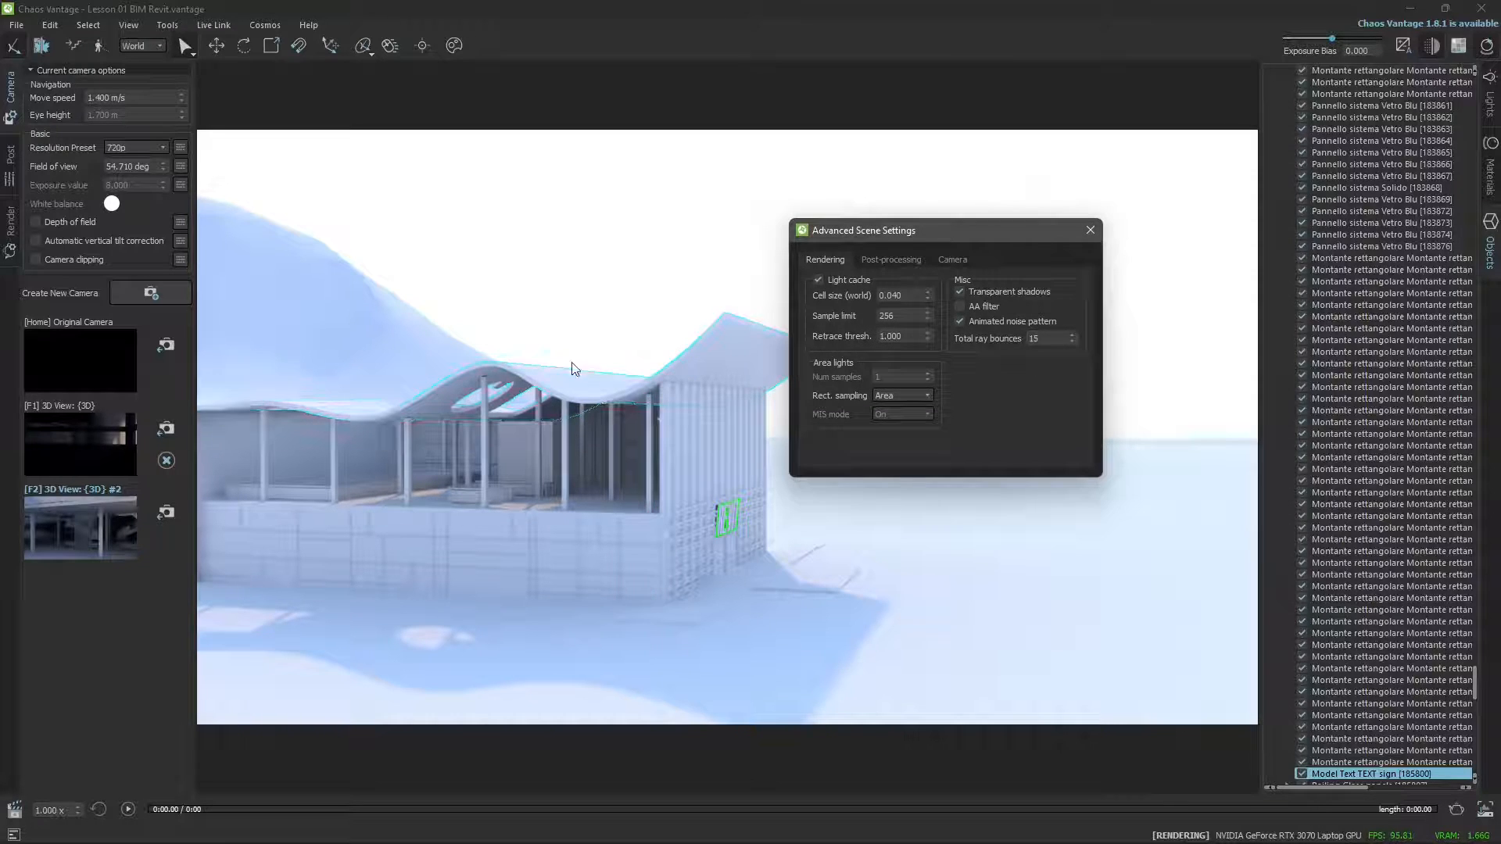
pyautogui.click(910, 258)
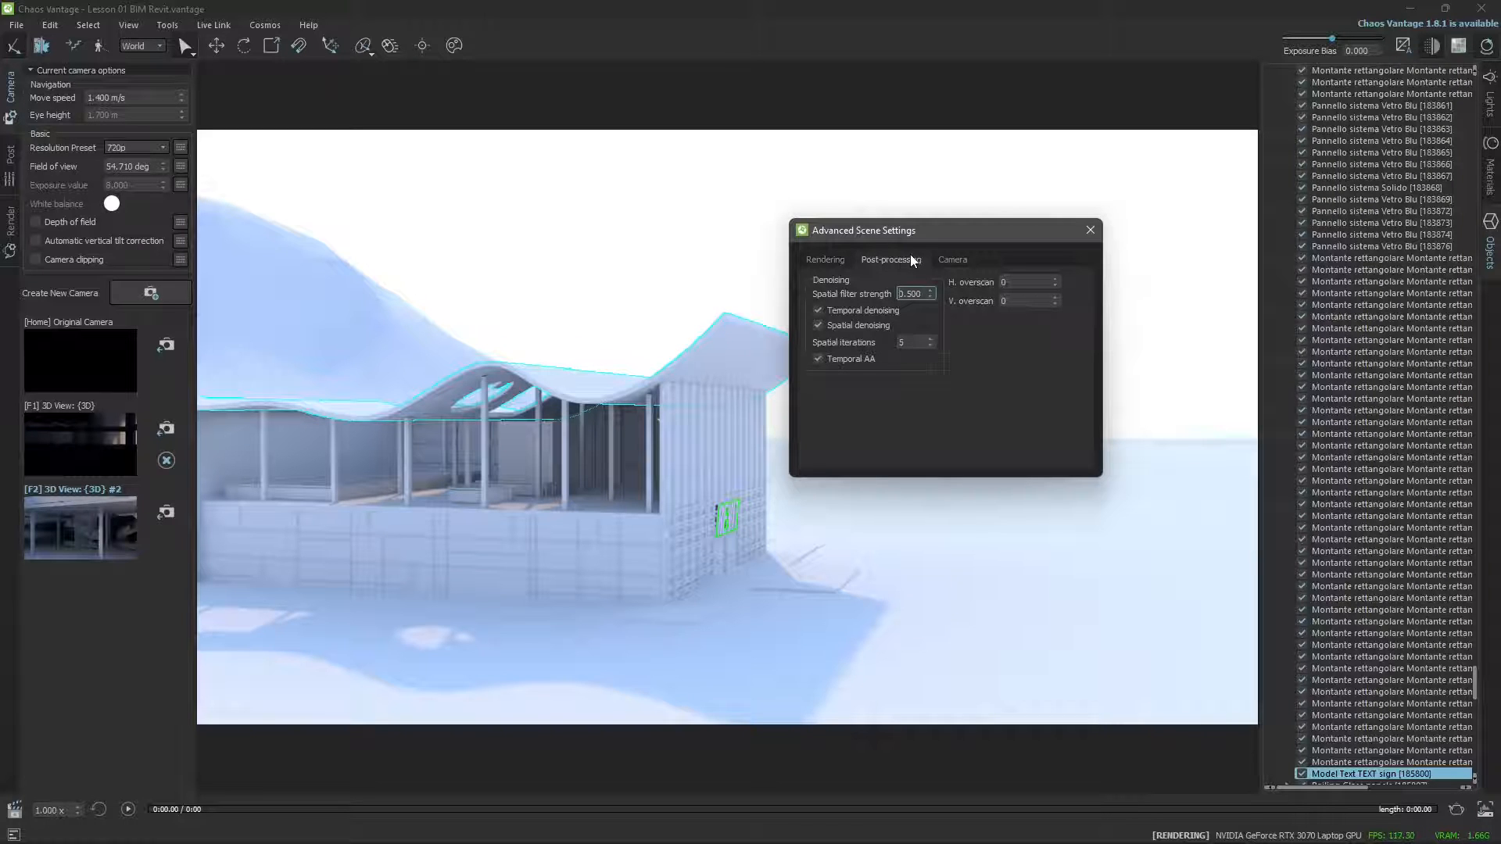
pyautogui.click(952, 259)
pyautogui.click(879, 258)
pyautogui.click(825, 260)
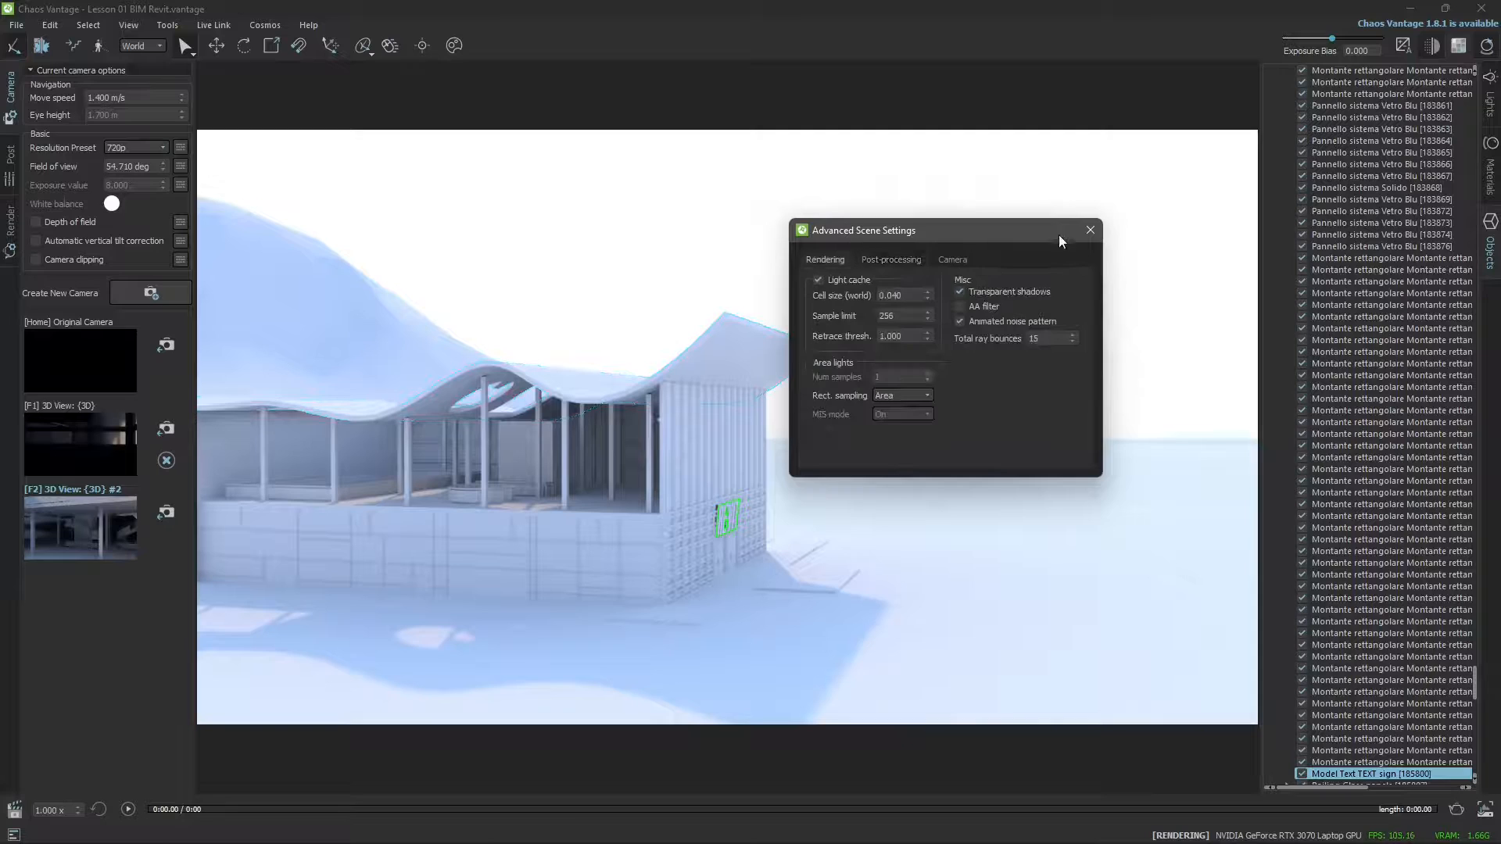
pyautogui.click(1089, 230)
# Turn on opacity (alpha) in quick saved PNG in the file preferences.
pyautogui.click(50, 25)
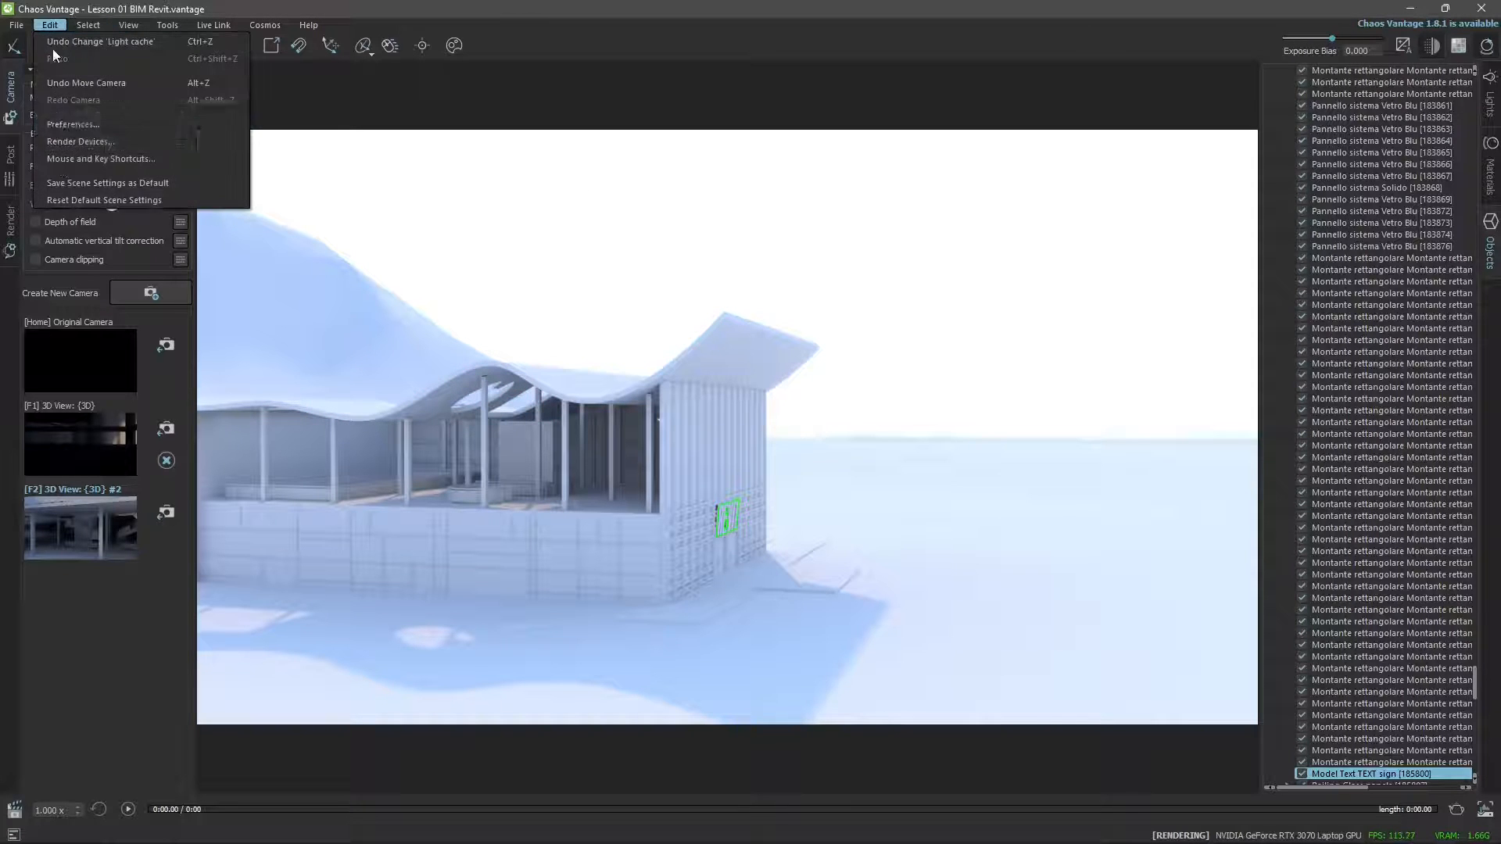
pyautogui.click(64, 124)
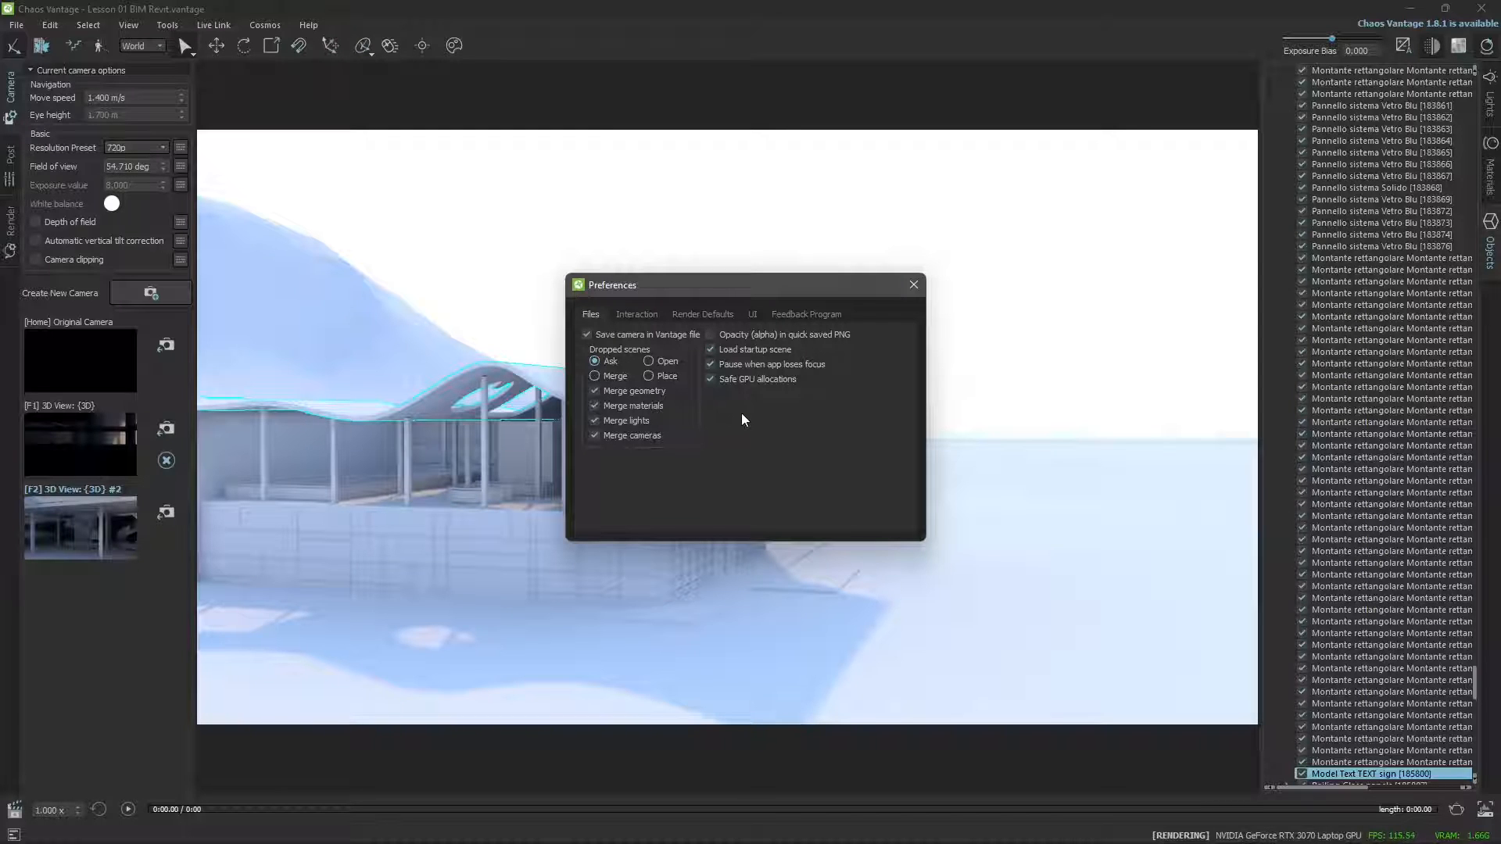
pyautogui.click(712, 335)
pyautogui.click(913, 286)
# Start saving an image of the scene and pick the existing test BIM image in the Screenshot folder.
pyautogui.click(16, 25)
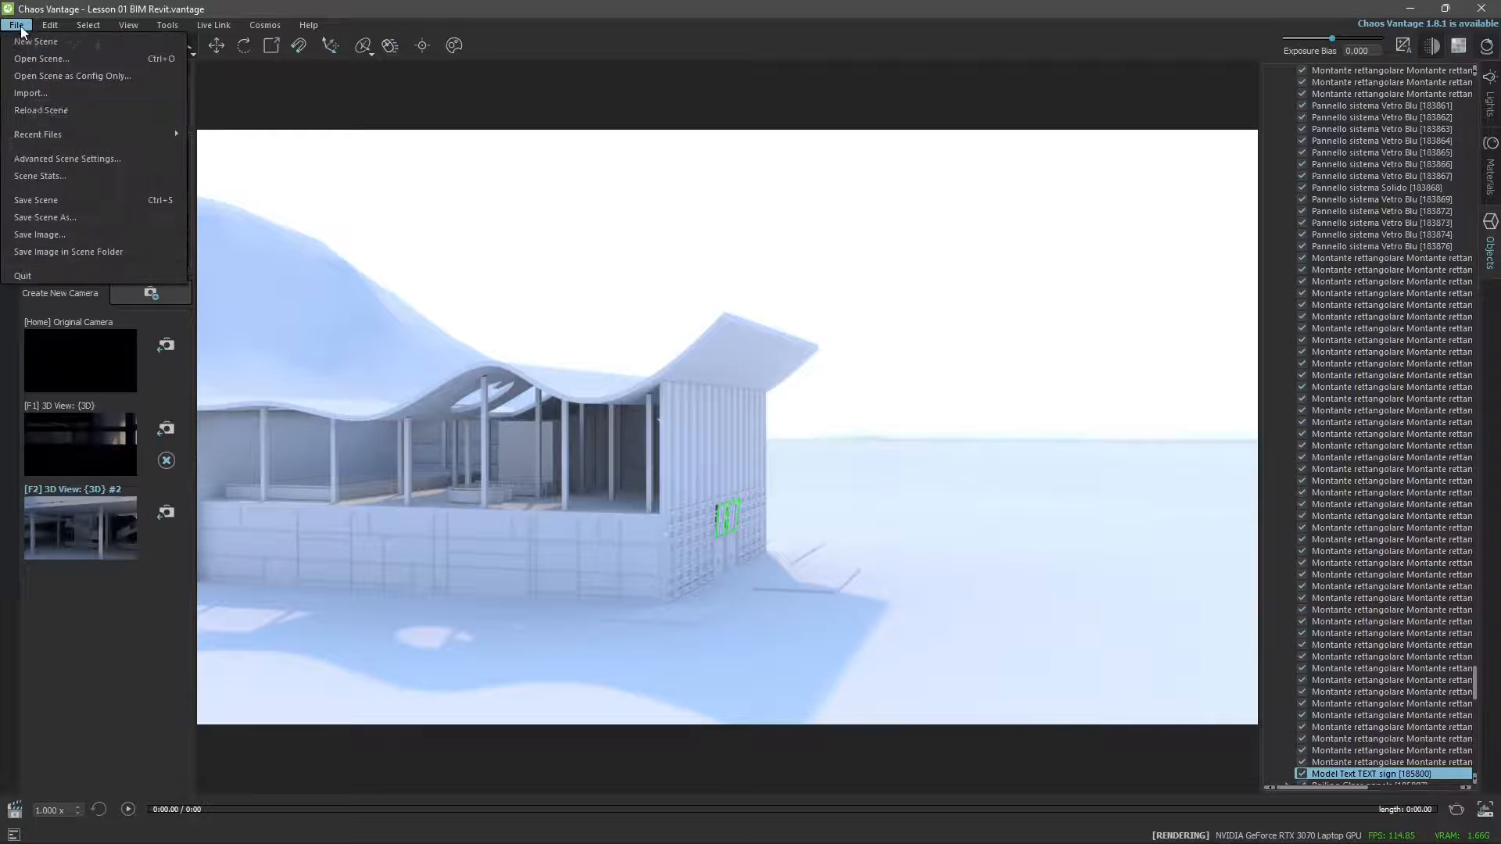
pyautogui.click(64, 241)
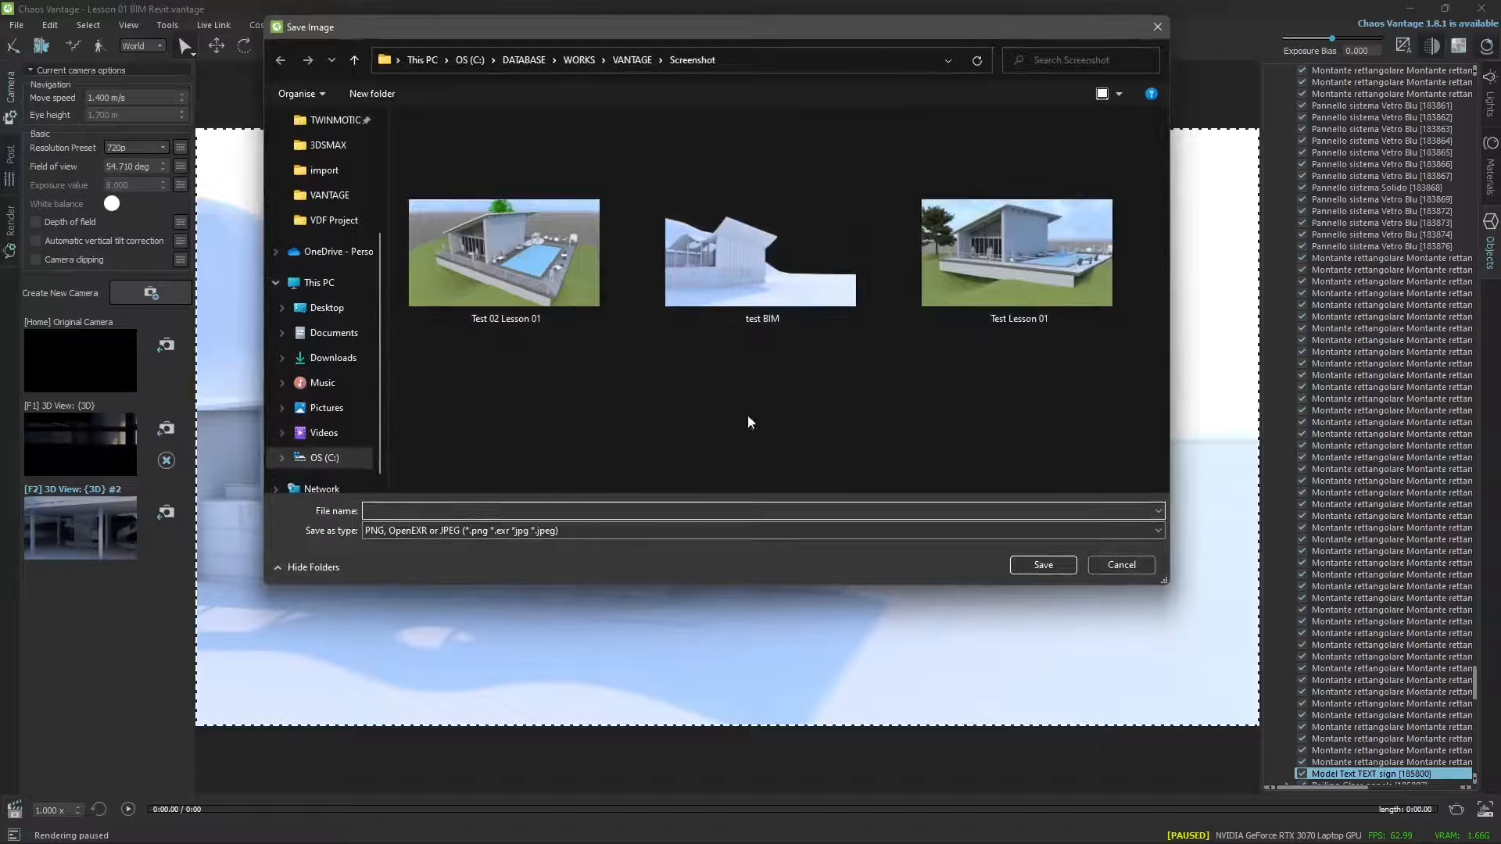
pyautogui.click(786, 317)
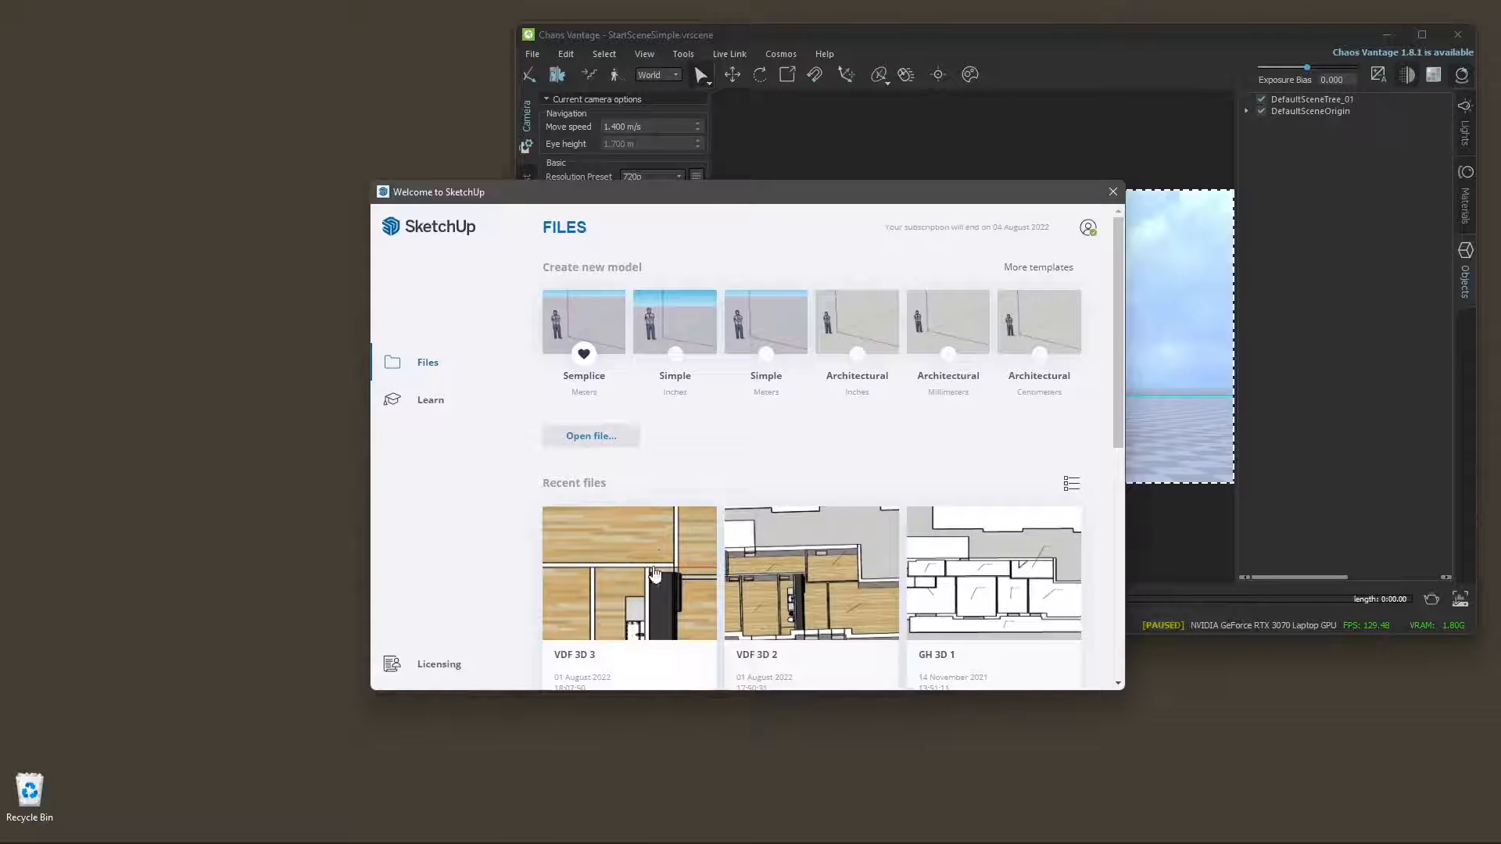
# Open the recent model VDF 3D 3 in SketchUp and dismiss the Enscape welcome and the licence notice.
pyautogui.click(606, 621)
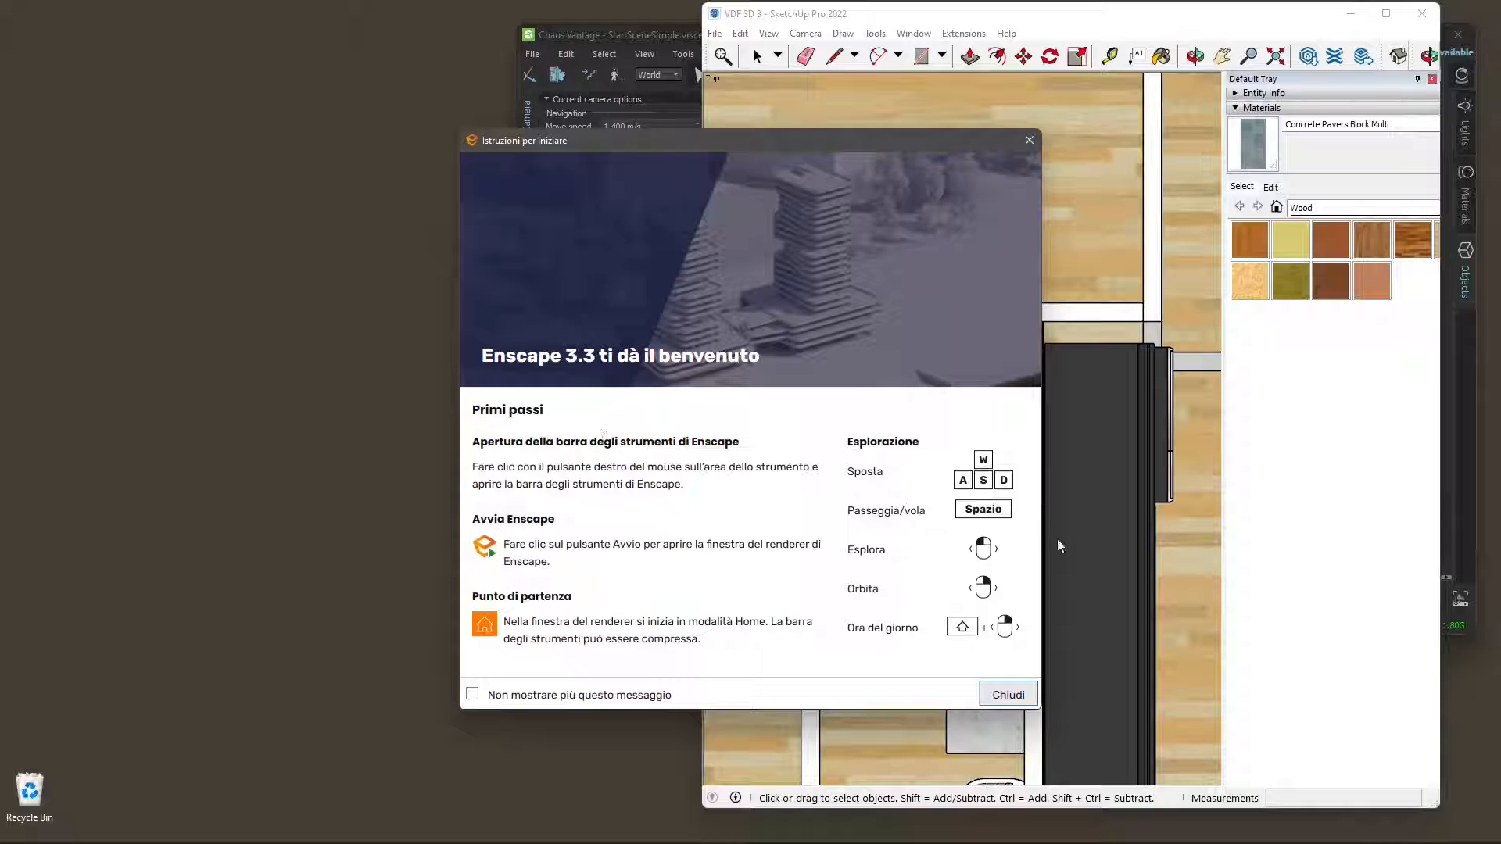
pyautogui.click(1029, 142)
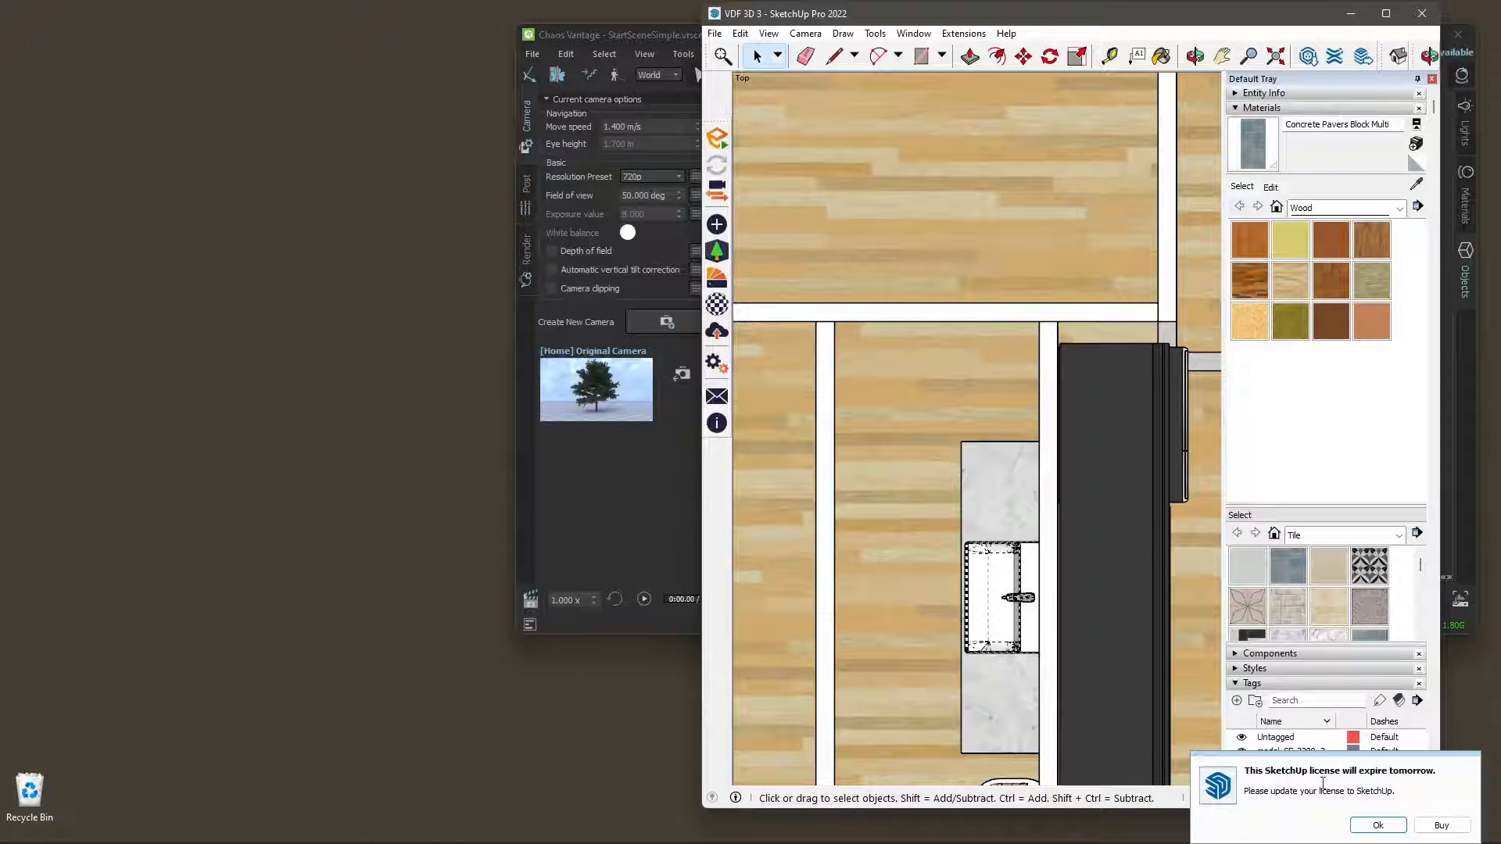
pyautogui.click(1379, 826)
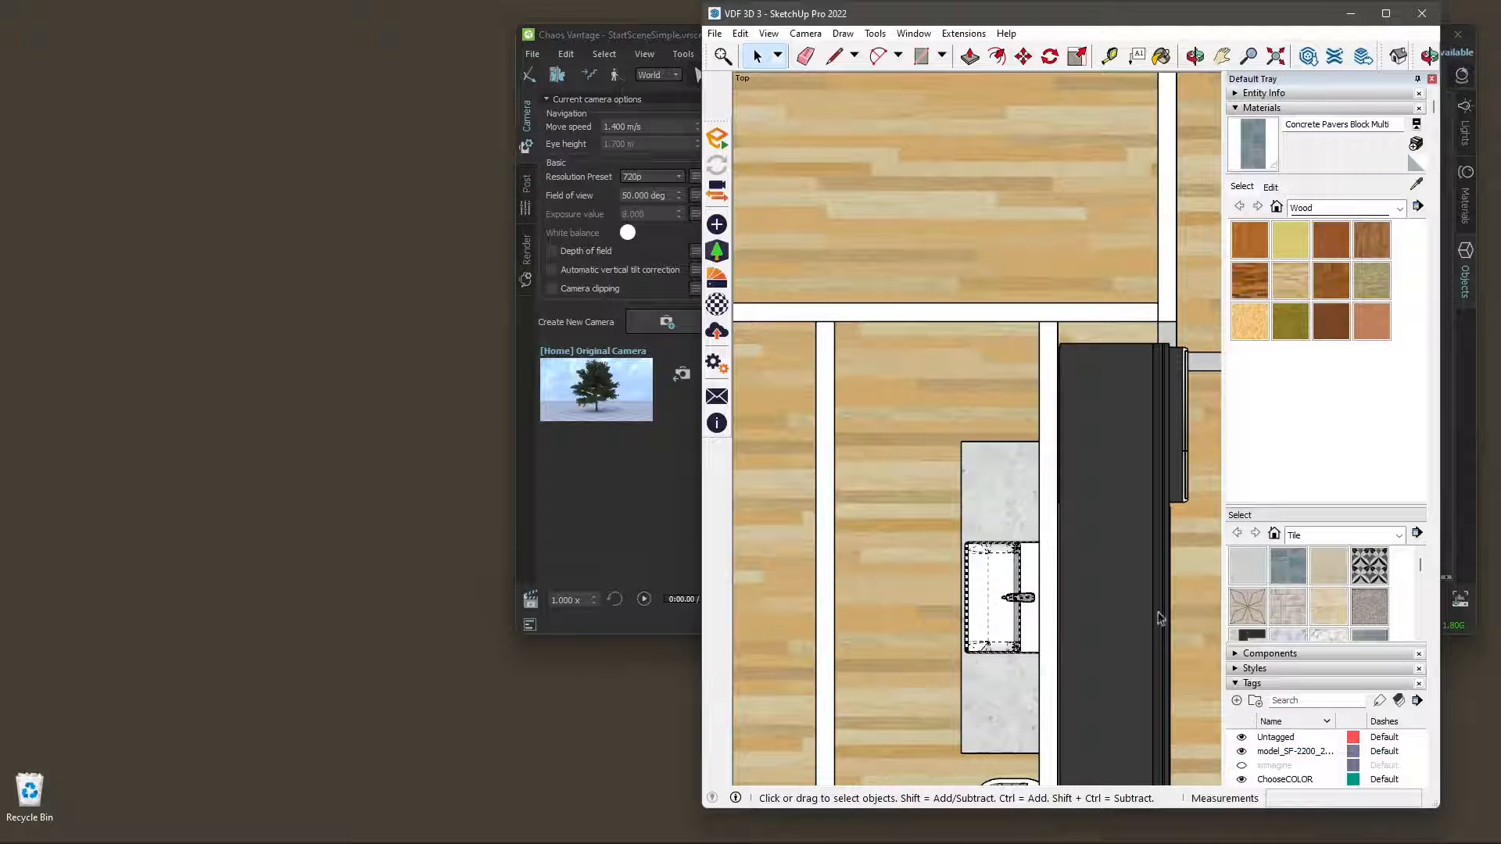
# Start the Enscape renderer from SketchUp and set the time of day to about 07:24.
pyautogui.click(718, 146)
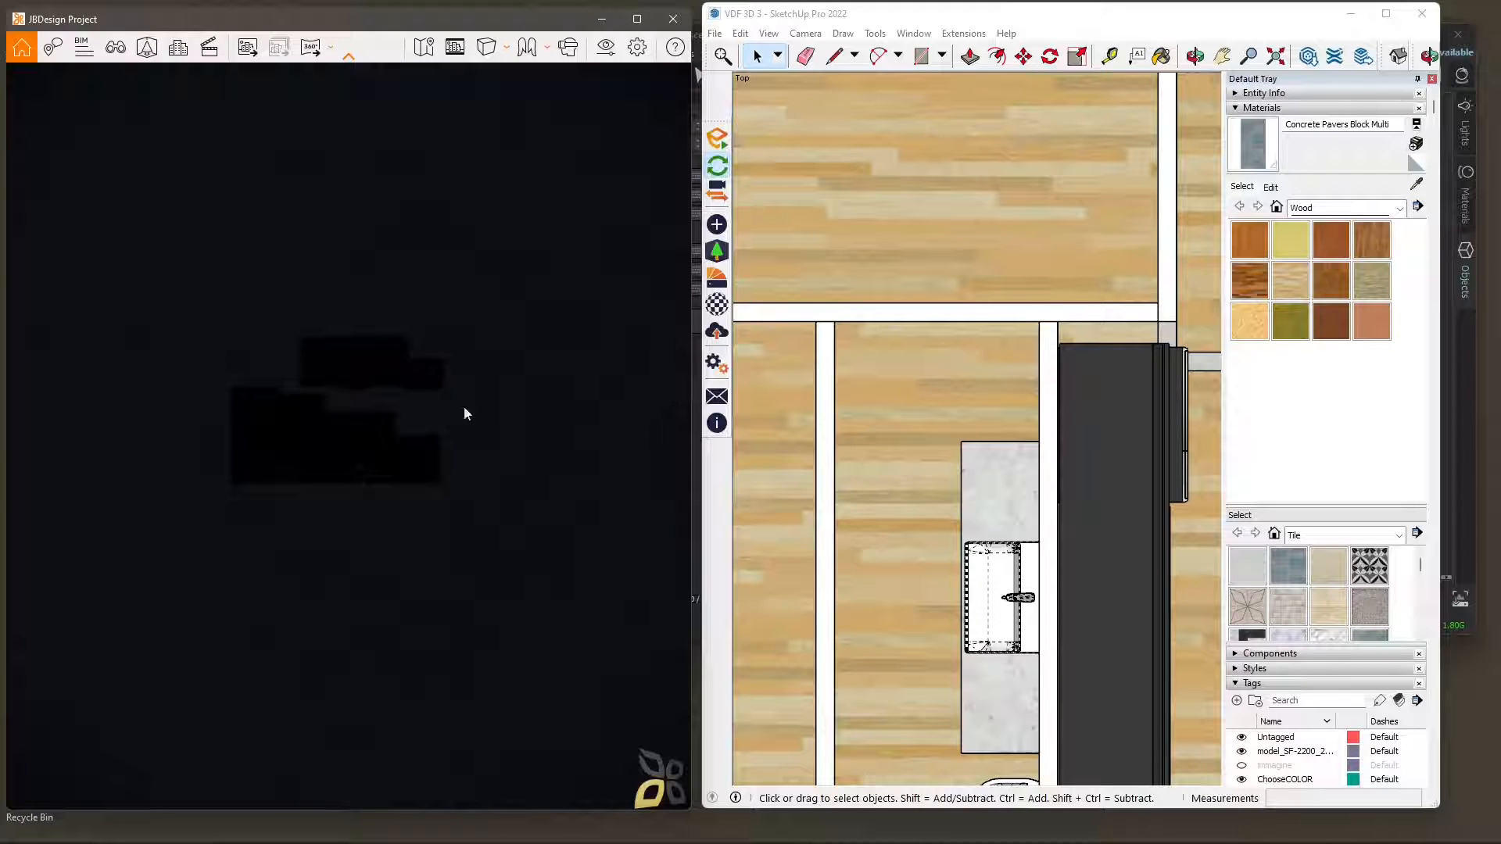
pyautogui.keyDown('shift'); pyautogui.moveTo(407, 511); pyautogui.dragTo(438, 511, button='right'); pyautogui.keyUp('shift')
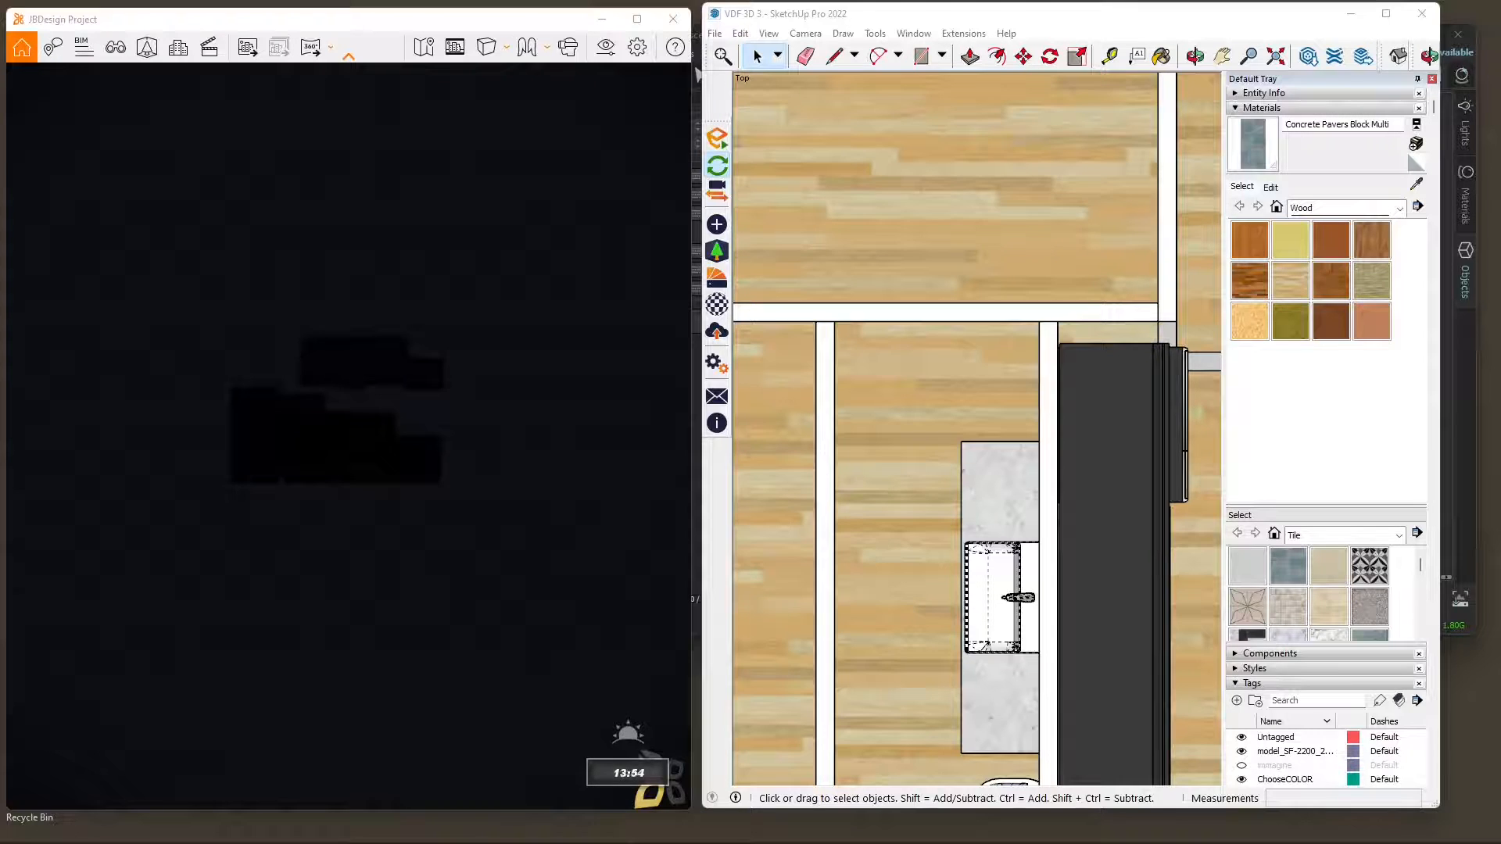
pyautogui.keyDown('shift'); pyautogui.moveTo(438, 511); pyautogui.dragTo(535, 607, button='right'); pyautogui.keyUp('shift')
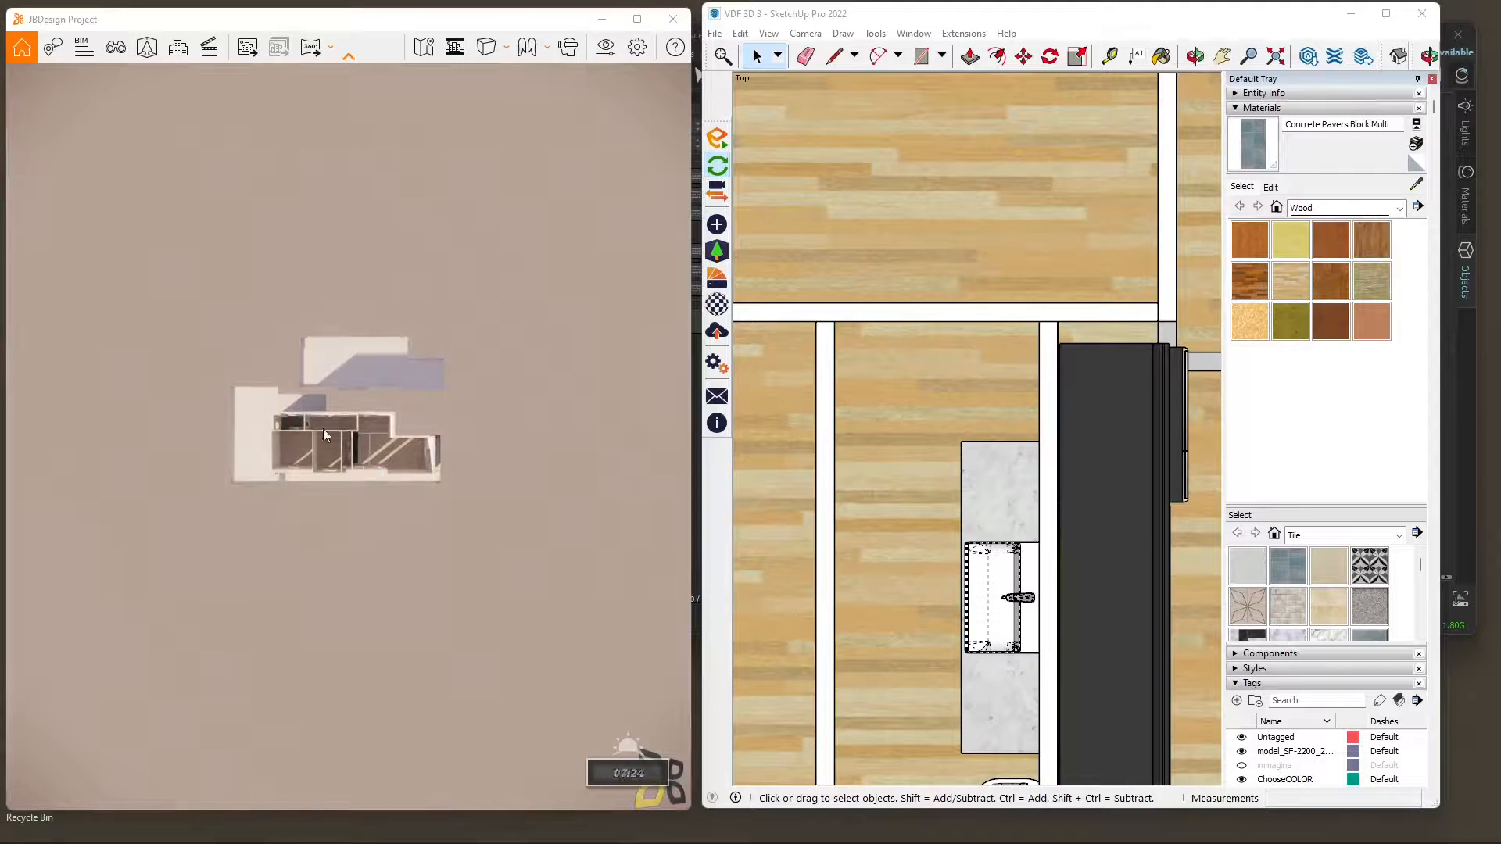
# Examine the whole apartment floor plan in the SketchUp top view beside the Enscape render.
pyautogui.scroll(-5, 925, 518)
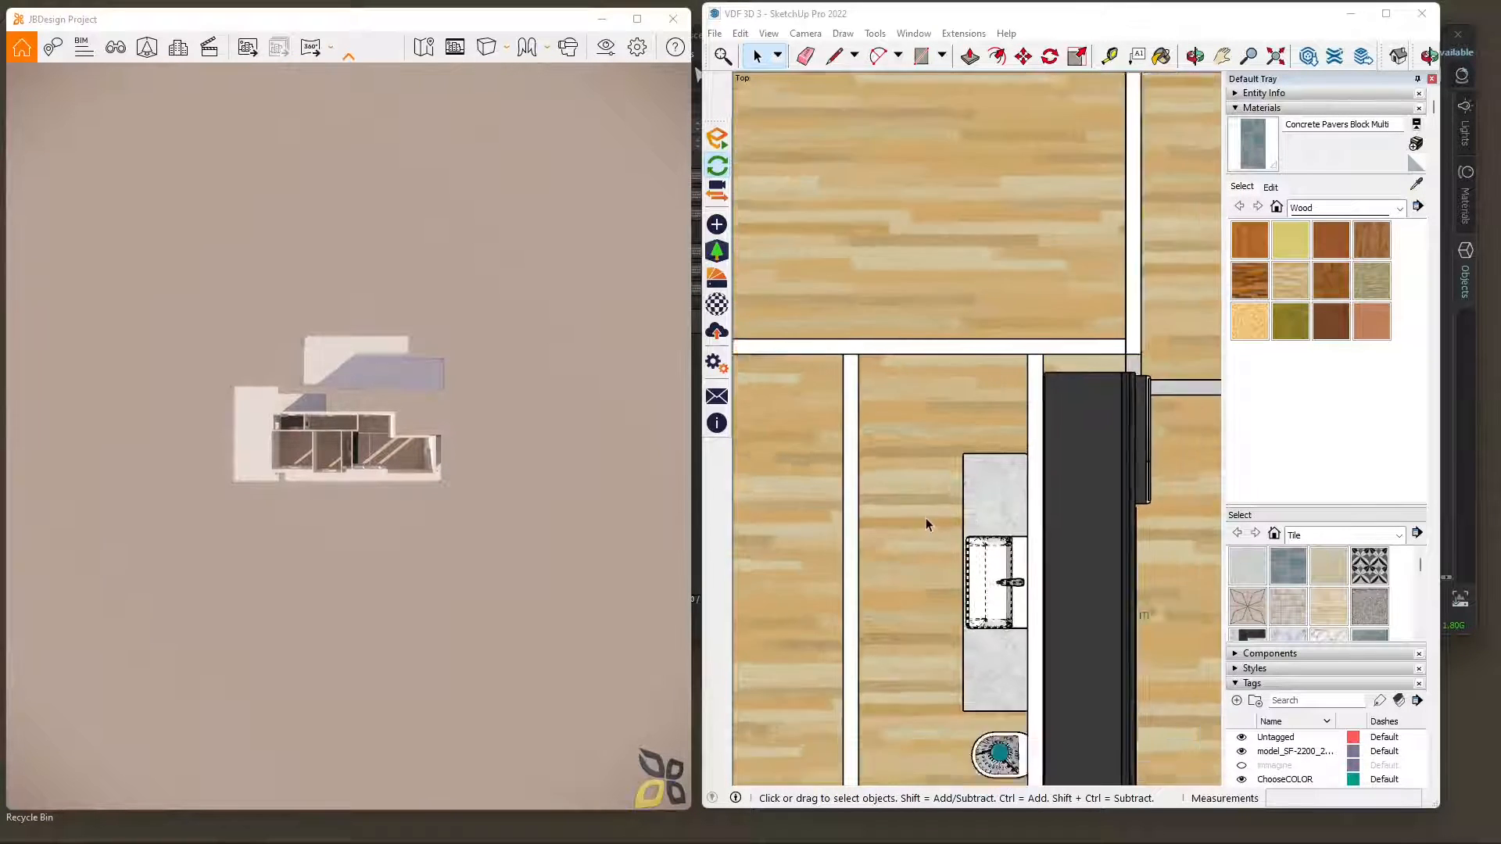
pyautogui.scroll(-5, 926, 516)
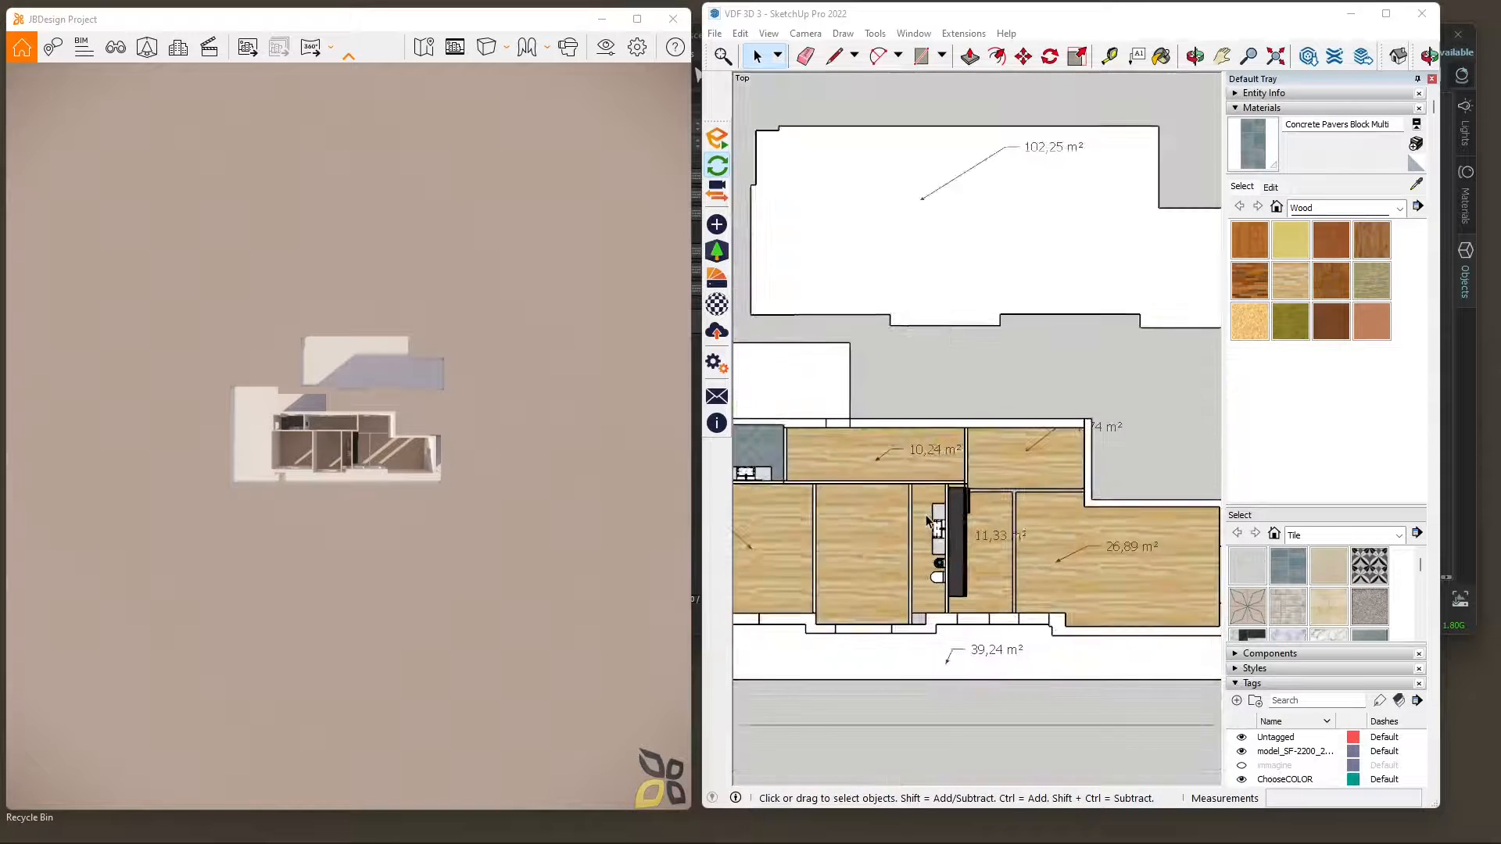
pyautogui.scroll(-2, 930, 523)
pyautogui.scroll(-1, 1012, 529)
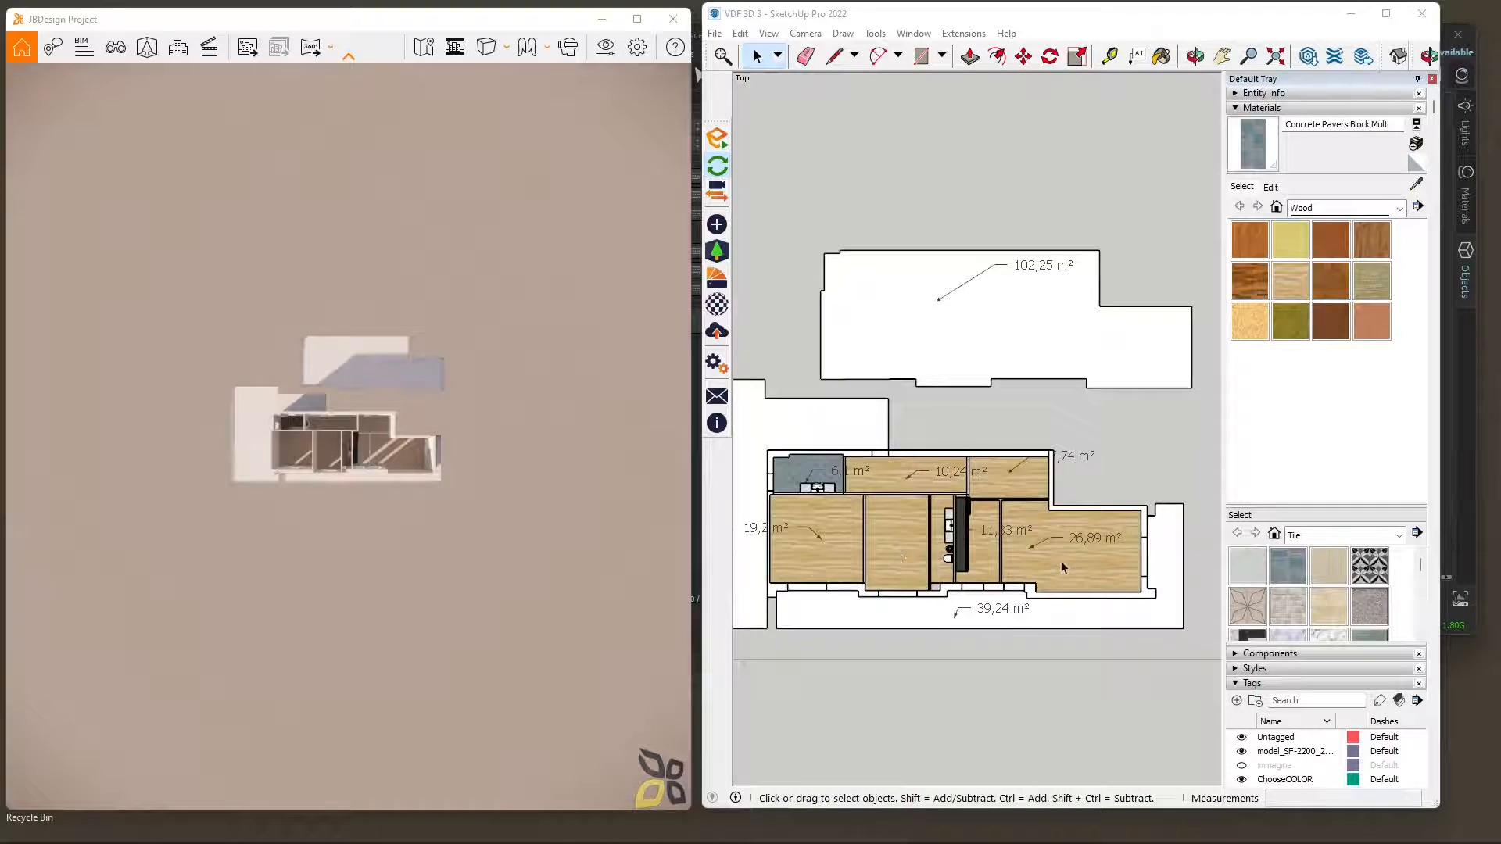
pyautogui.scroll(-1, 1062, 567)
pyautogui.scroll(1, 900, 576)
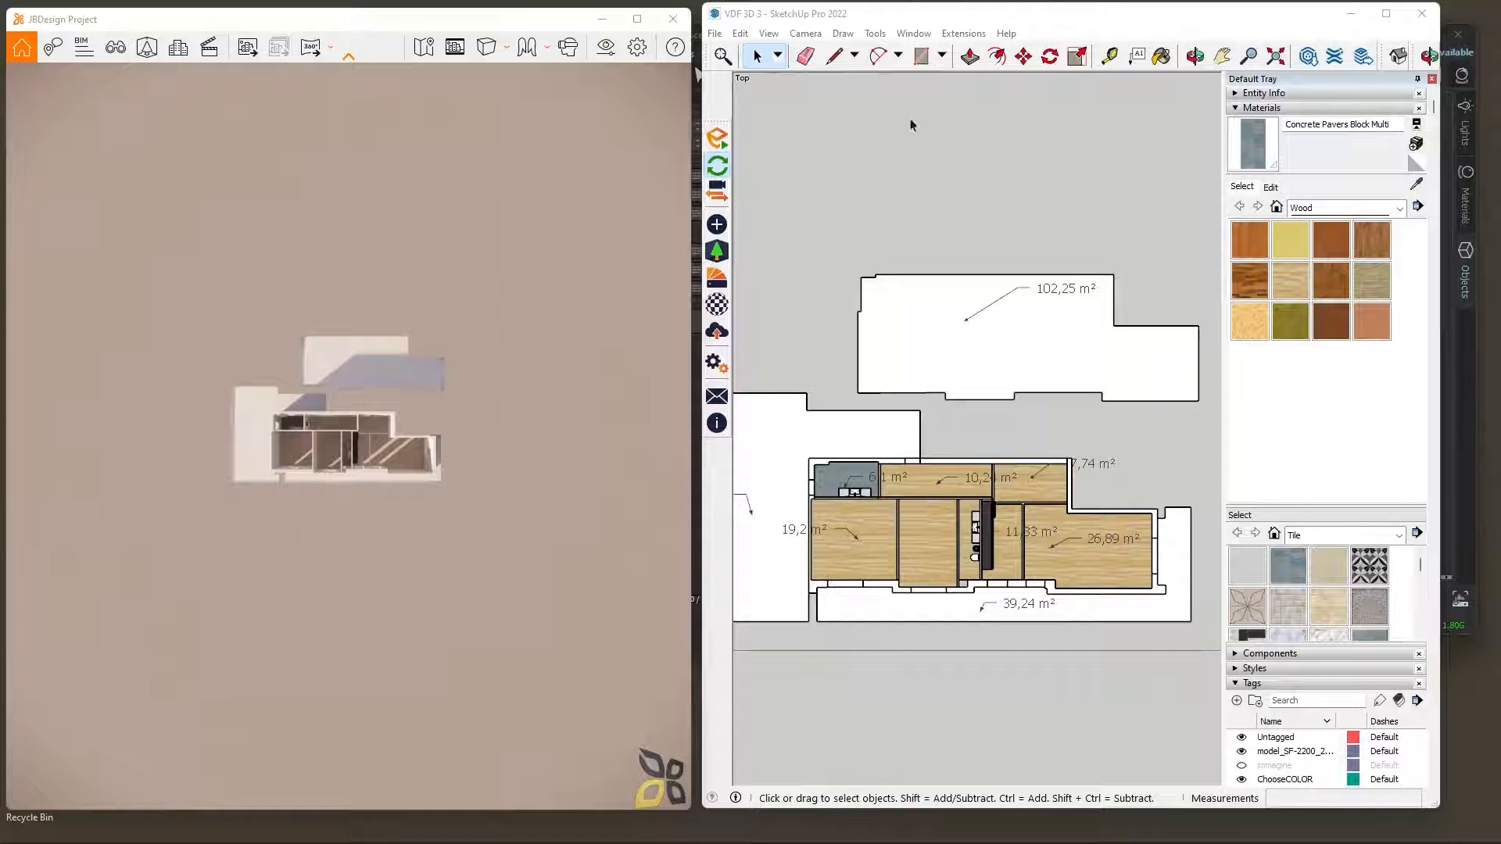
pyautogui.click(737, 15)
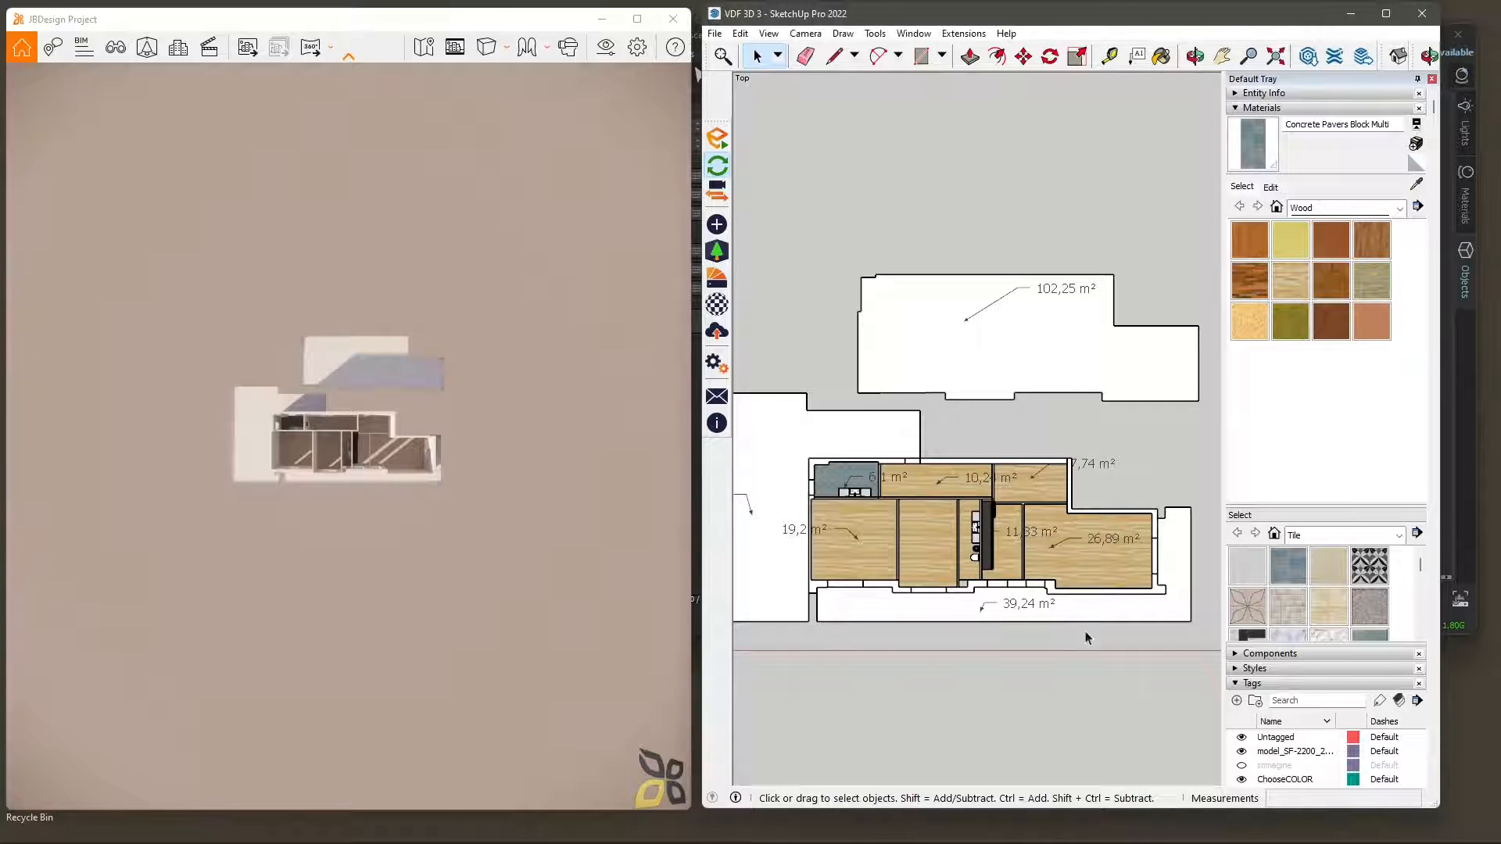
# Examine the apartment's walls and rooms in a perspective view of the SketchUp model.
pyautogui.moveTo(1085, 634)
pyautogui.mouseDown(button='middle')
pyautogui.moveTo(1000, 479)
pyautogui.moveTo(898, 201)
pyautogui.mouseUp(button='middle')
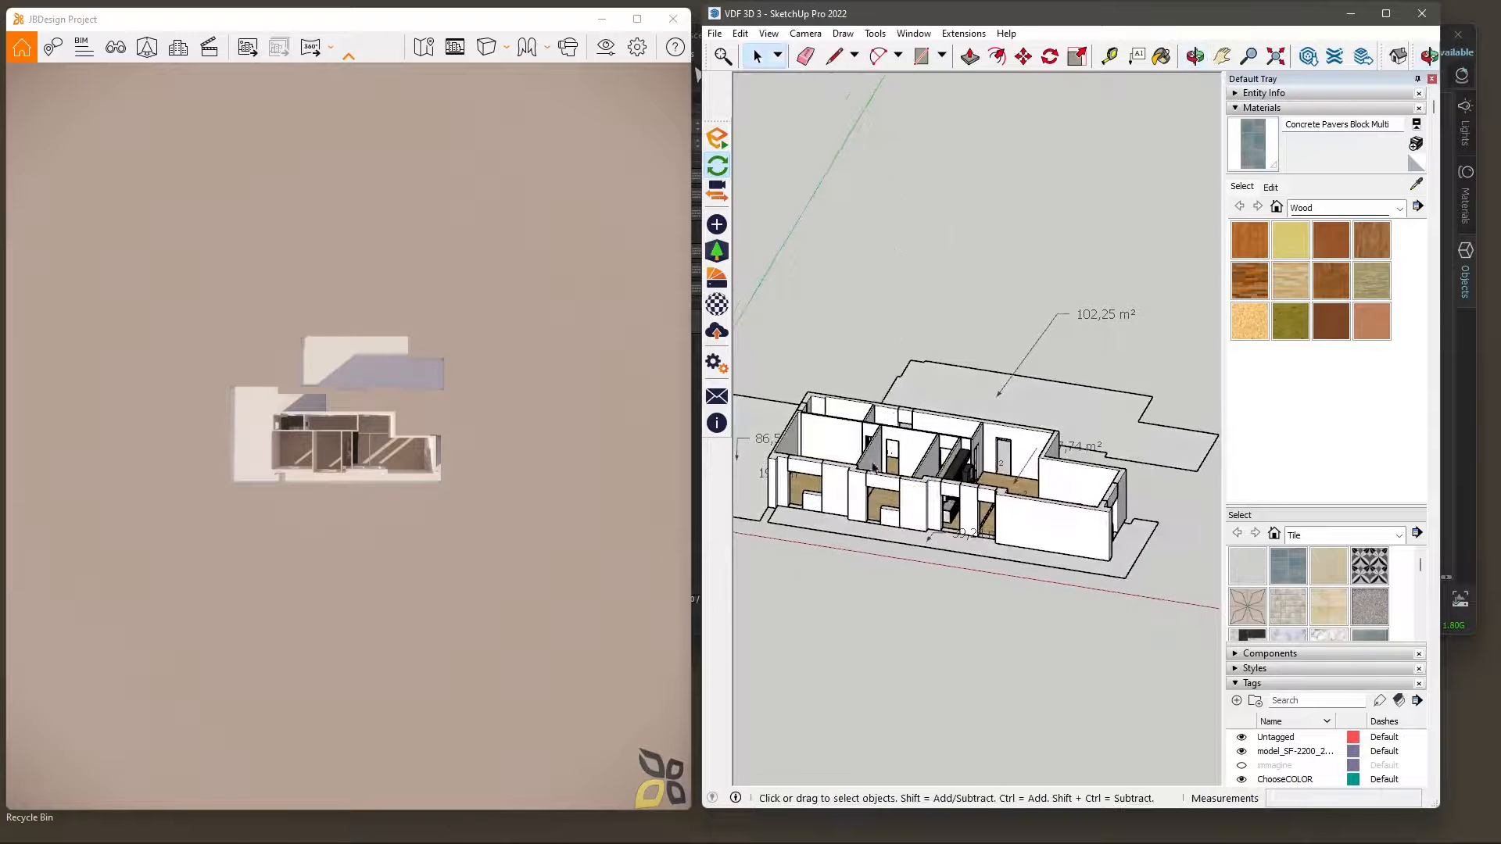
pyautogui.scroll(6, 873, 466)
pyautogui.moveTo(874, 467)
pyautogui.mouseDown(button='middle')
pyautogui.moveTo(824, 526)
pyautogui.moveTo(914, 591)
pyautogui.moveTo(889, 570)
pyautogui.moveTo(912, 572)
pyautogui.moveTo(891, 575)
pyautogui.mouseUp(button='middle')
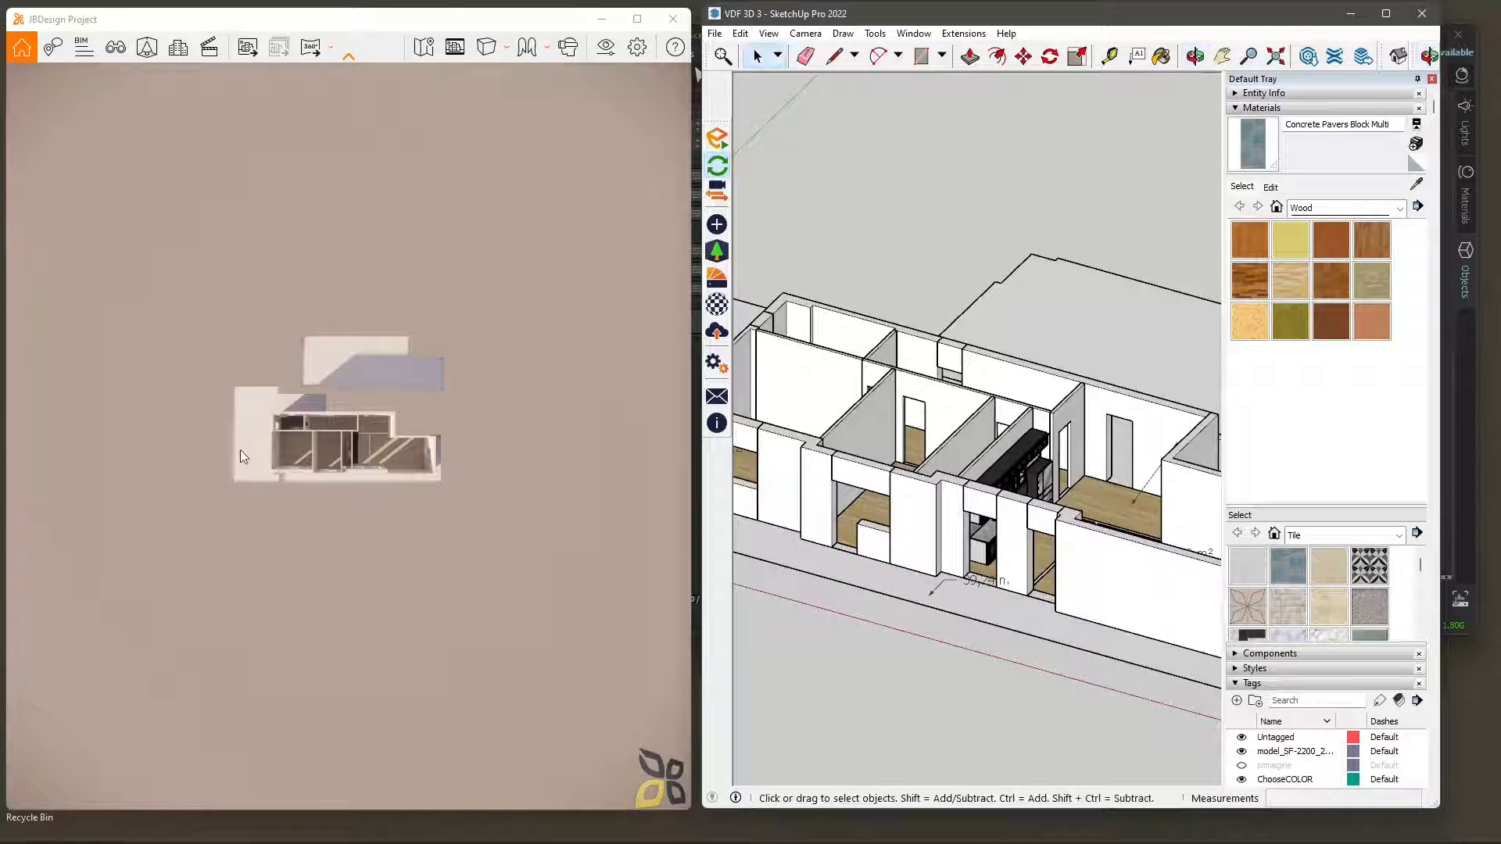
# Fly down to the apartment in the Enscape render and examine its roofless rooms and exterior wall.
pyautogui.click(344, 463)
pyautogui.moveTo(391, 532); pyautogui.dragTo(391, 538)
pyautogui.moveTo(391, 537); pyautogui.dragTo(255, 569, button='right')
pyautogui.scroll(3, 391, 538)
pyautogui.scroll(2, 460, 566)
pyautogui.moveTo(459, 565); pyautogui.dragTo(430, 551)
pyautogui.moveTo(429, 551); pyautogui.dragTo(422, 492, button='right')
pyautogui.press('d')
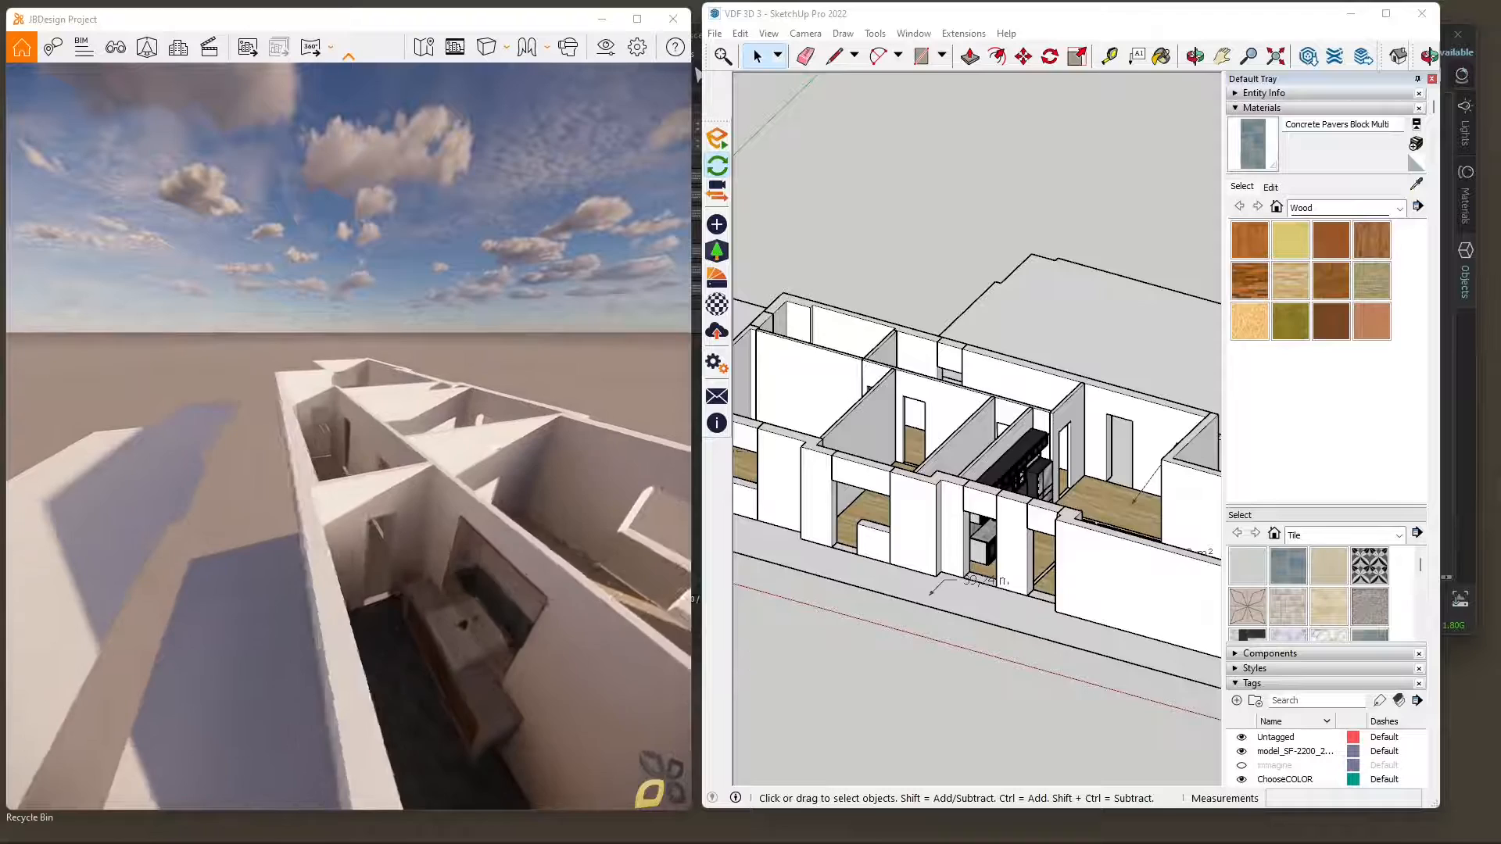
pyautogui.press('s')
pyautogui.press('d')
pyautogui.moveTo(422, 493); pyautogui.dragTo(270, 481)
pyautogui.moveTo(270, 481)
pyautogui.mouseDown(button='right')
pyautogui.moveTo(434, 483)
pyautogui.moveTo(383, 450)
pyautogui.moveTo(407, 426)
pyautogui.moveTo(313, 524)
pyautogui.moveTo(328, 470)
pyautogui.moveTo(348, 508)
pyautogui.moveTo(403, 442)
pyautogui.moveTo(485, 383)
pyautogui.moveTo(387, 376)
pyautogui.moveTo(352, 398)
pyautogui.moveTo(330, 688)
pyautogui.moveTo(365, 391)
pyautogui.mouseUp(button='right')
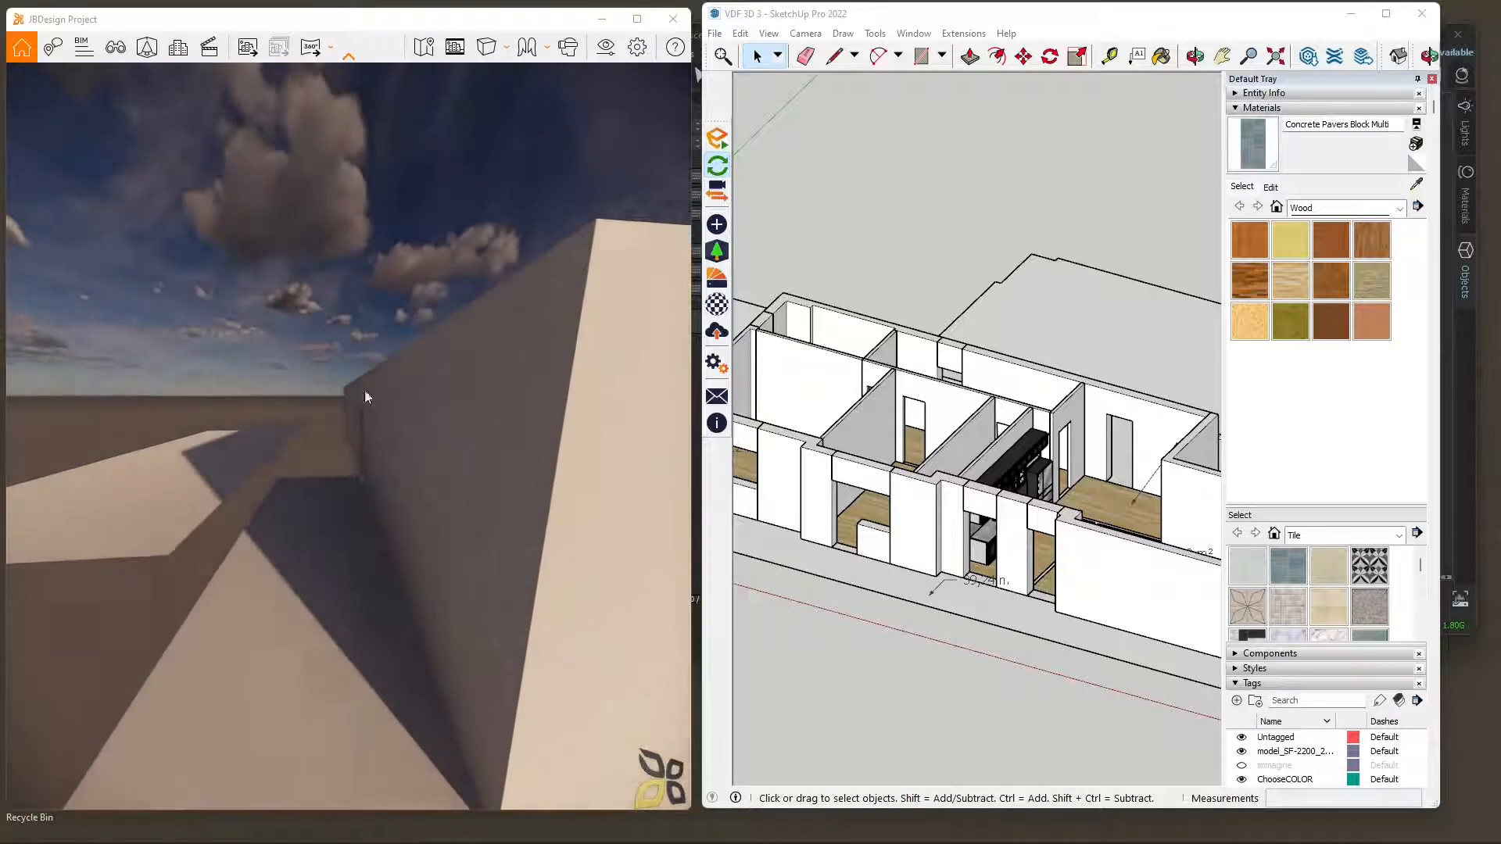
# Switch Enscape to walk mode and walk through the apartment's rooms into the bathroom with the wooden washbasin cabinet.
pyautogui.click(537, 54)
pyautogui.click(586, 104)
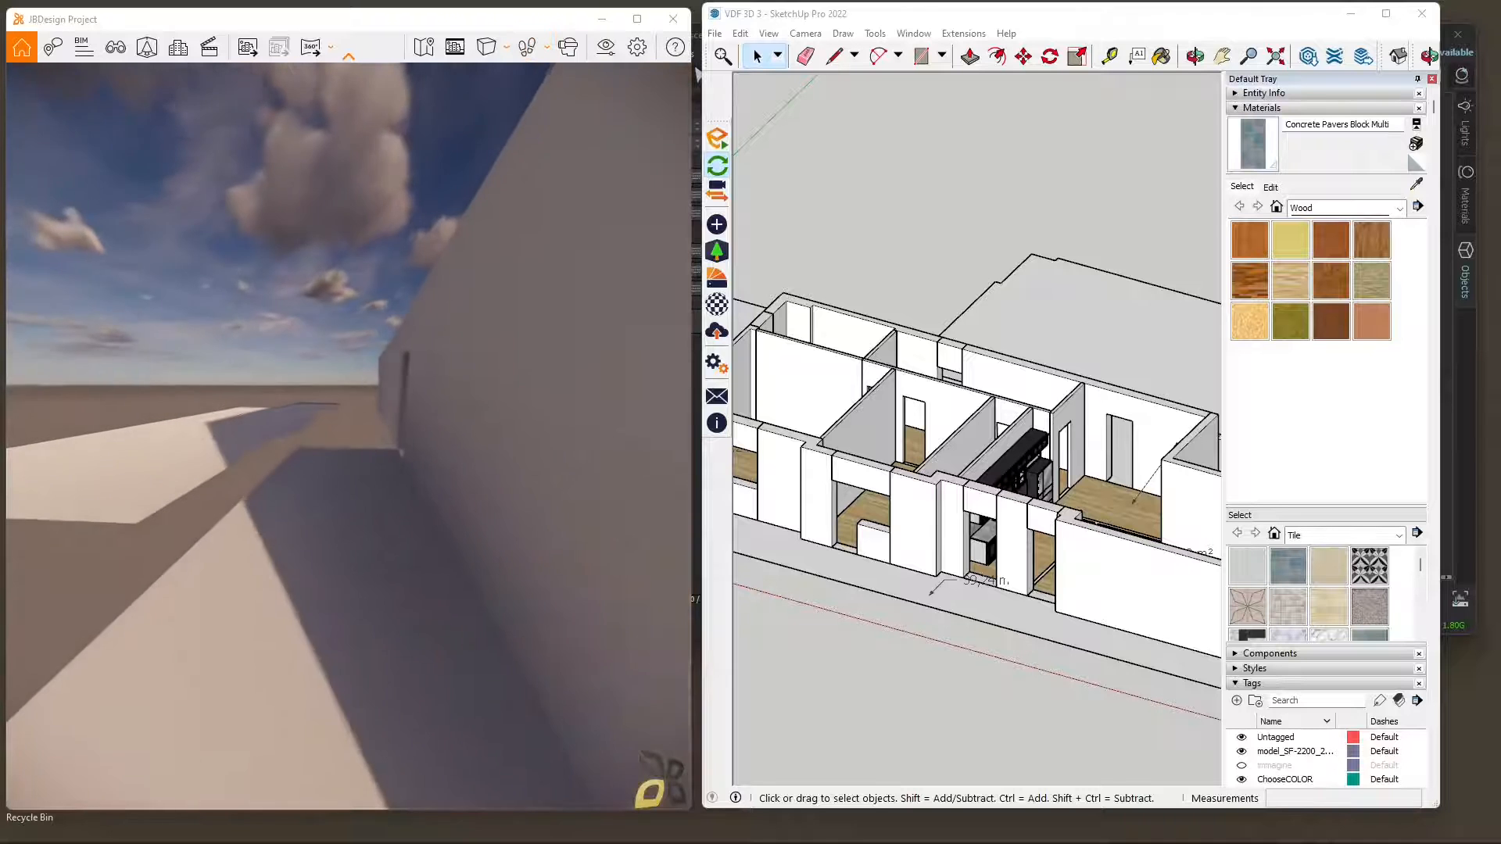
pyautogui.press('w')
pyautogui.press('w')
pyautogui.moveTo(352, 439); pyautogui.dragTo(407, 439)
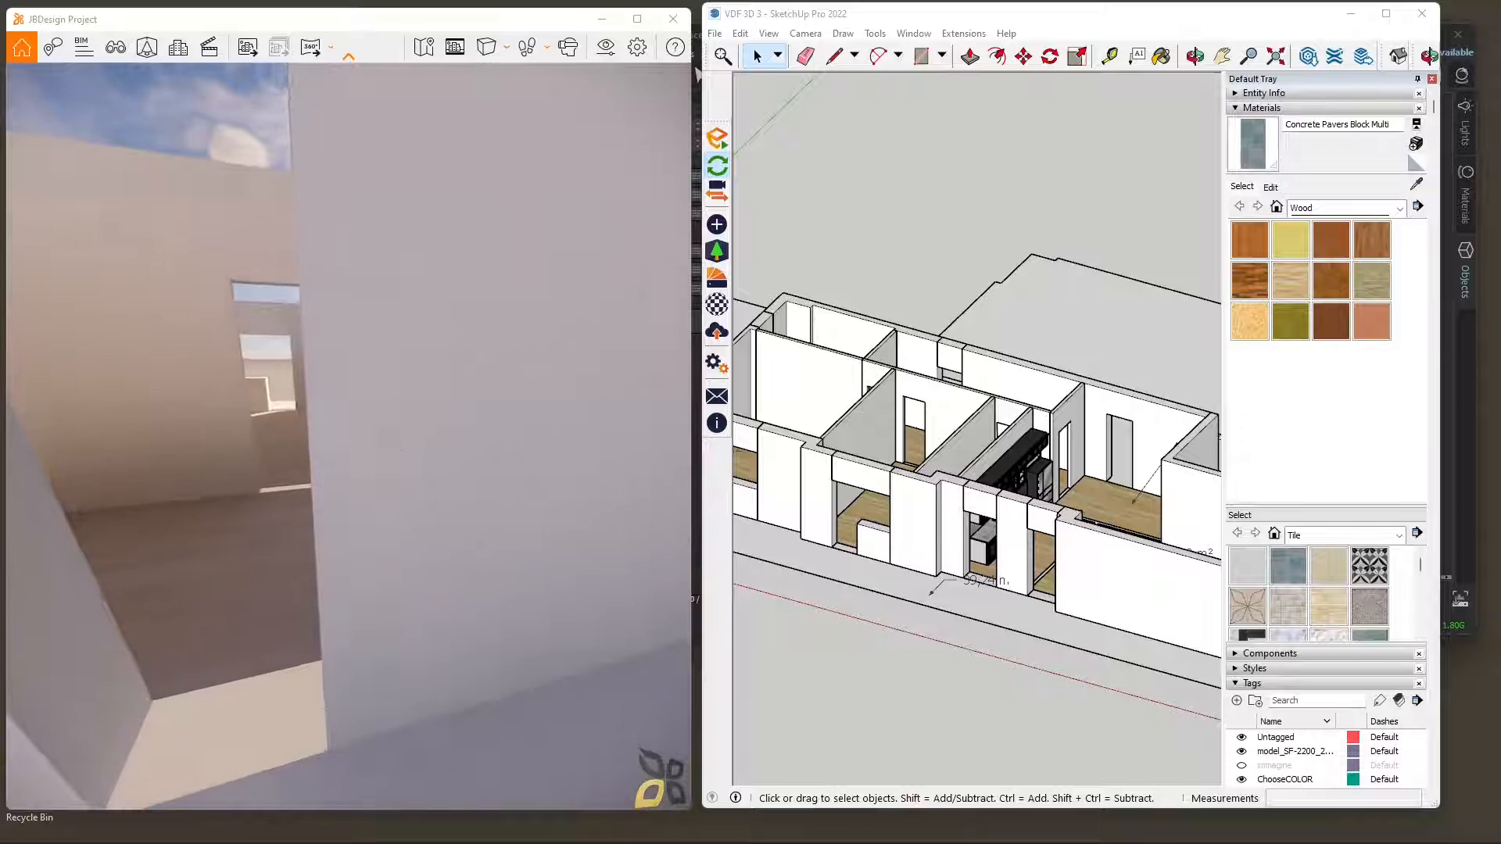
pyautogui.press('a')
pyautogui.press('w')
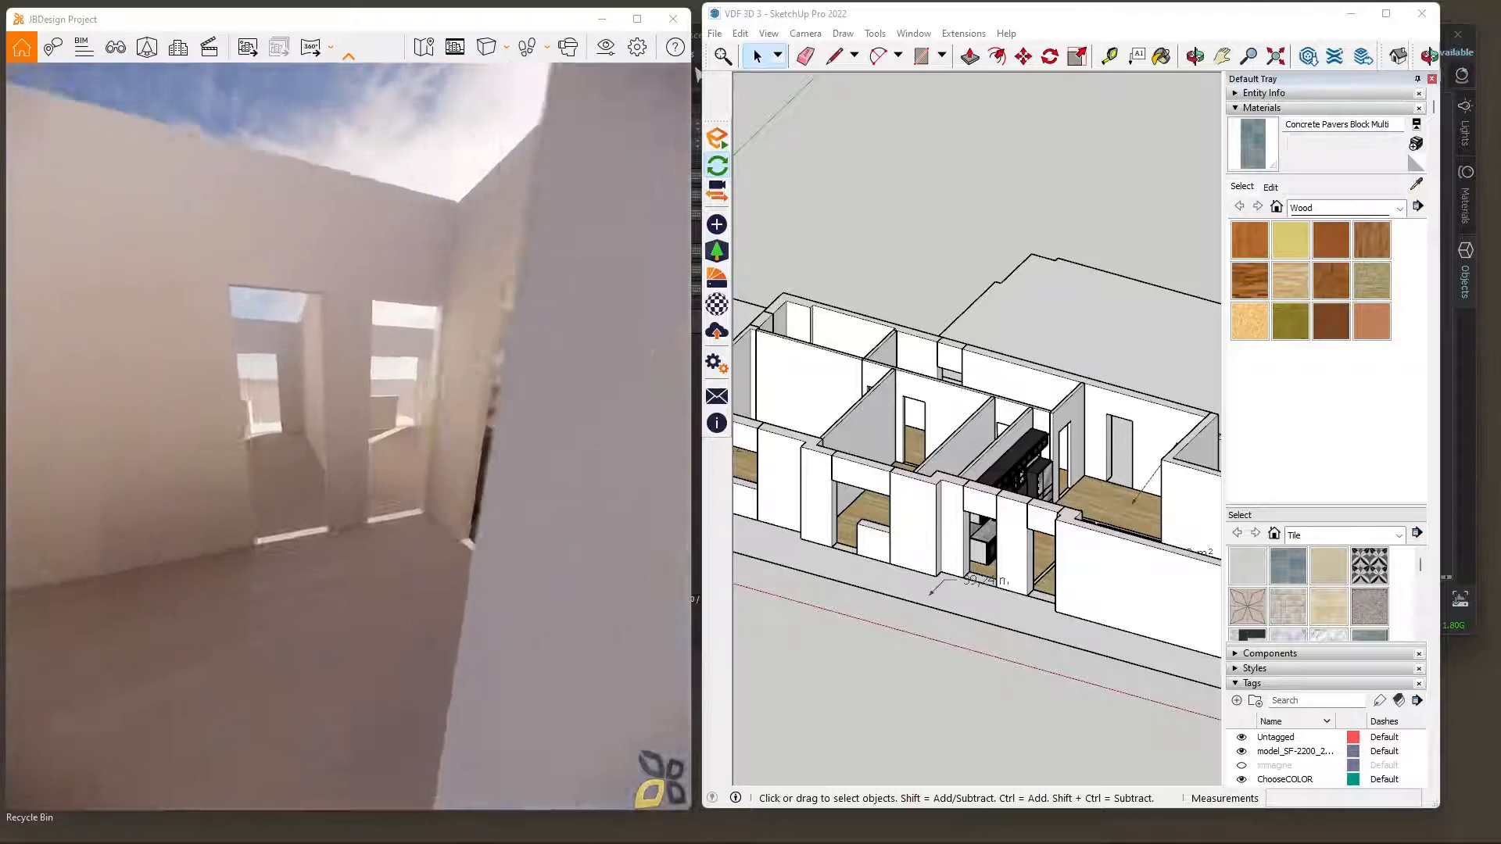
pyautogui.press('w')
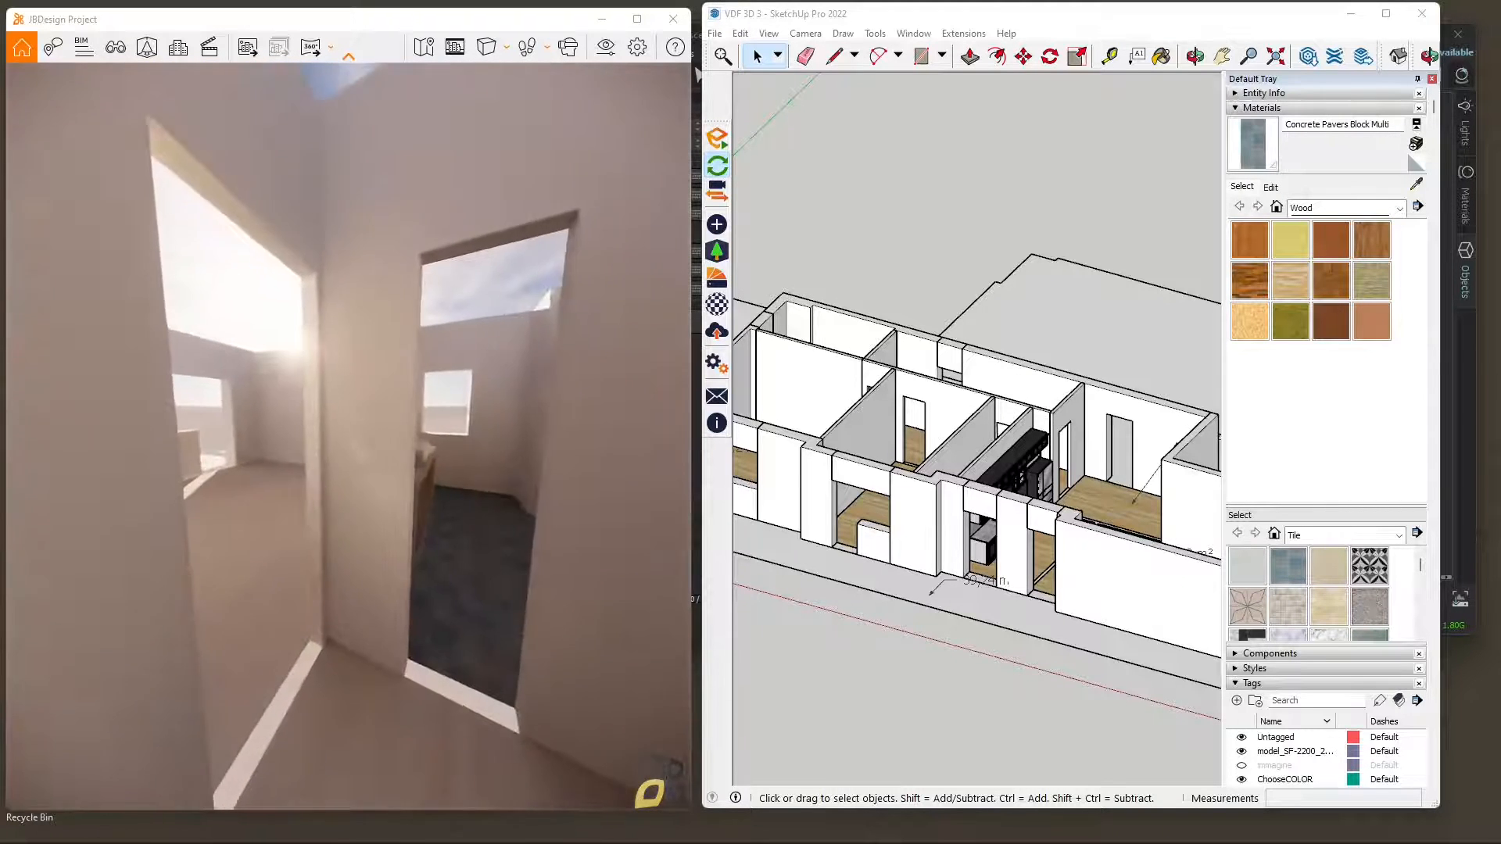
pyautogui.press('w')
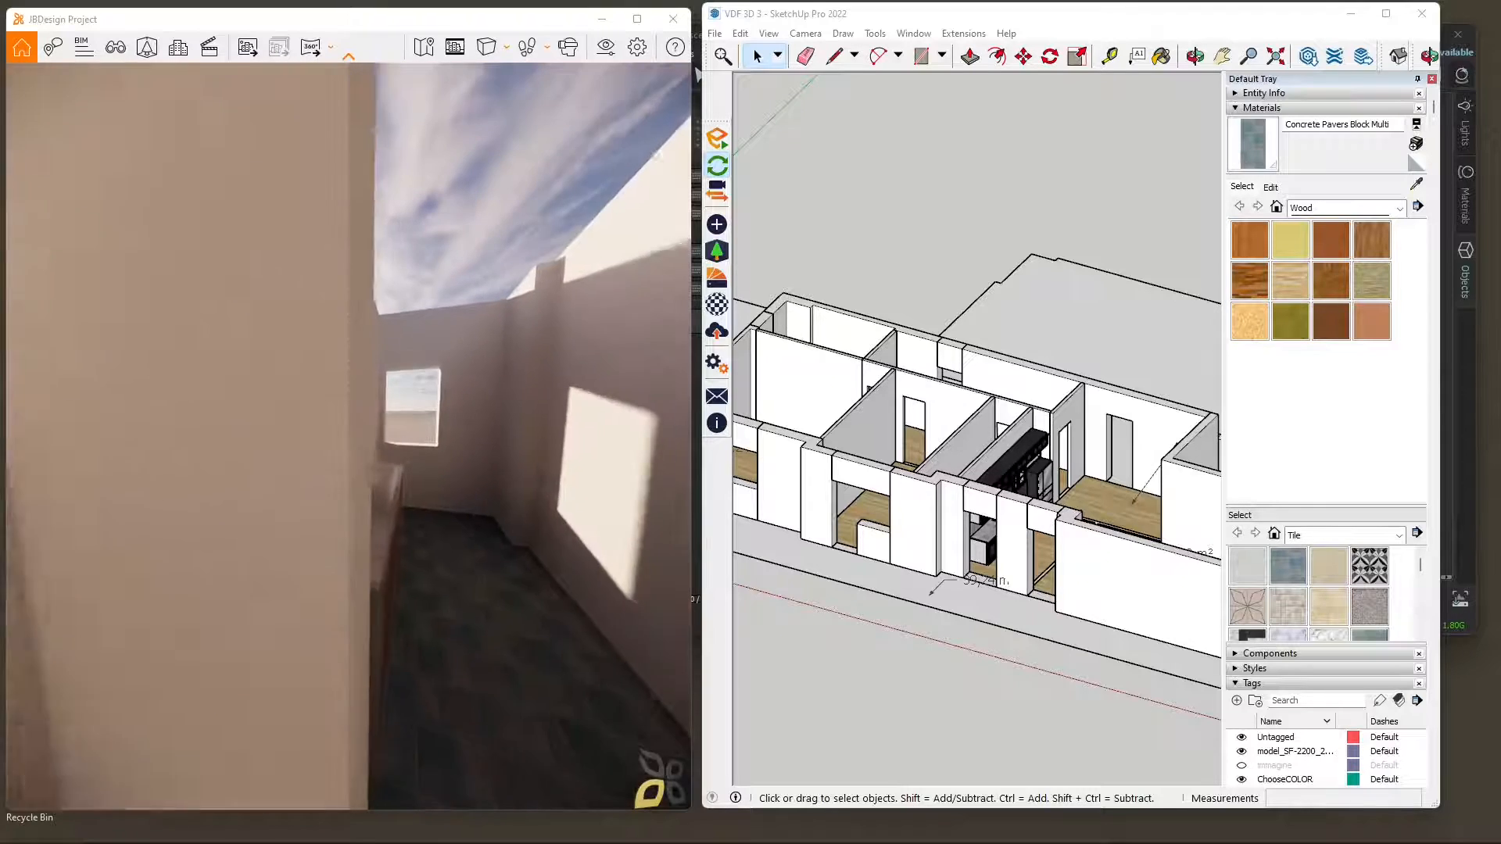
pyautogui.press('w')
pyautogui.press('s')
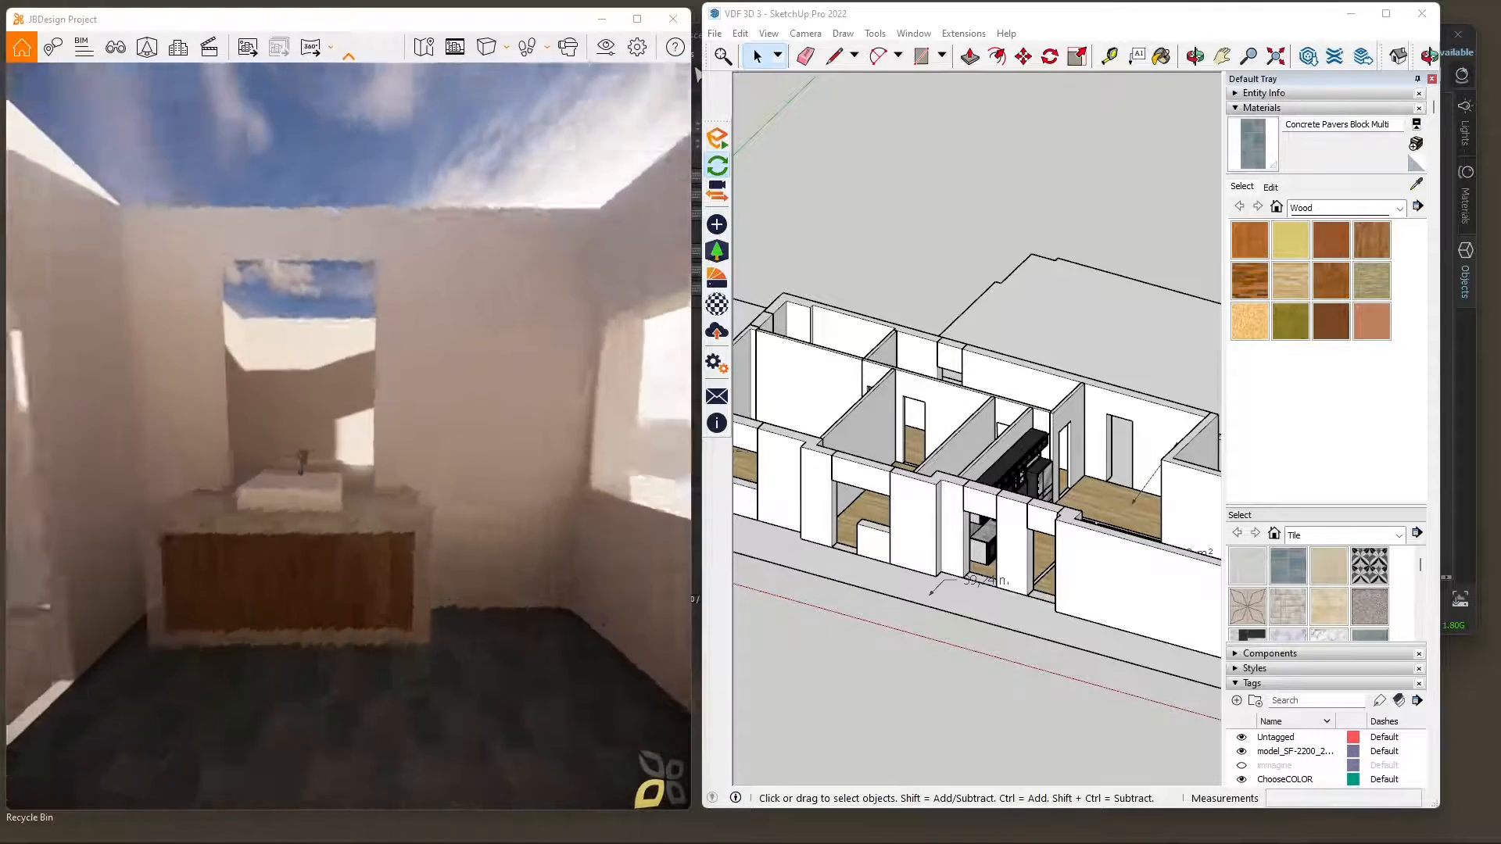
# Walk from the bathroom along the corridor and through the living room in Enscape, ending with a view towards the kitchen.
pyautogui.press('w')
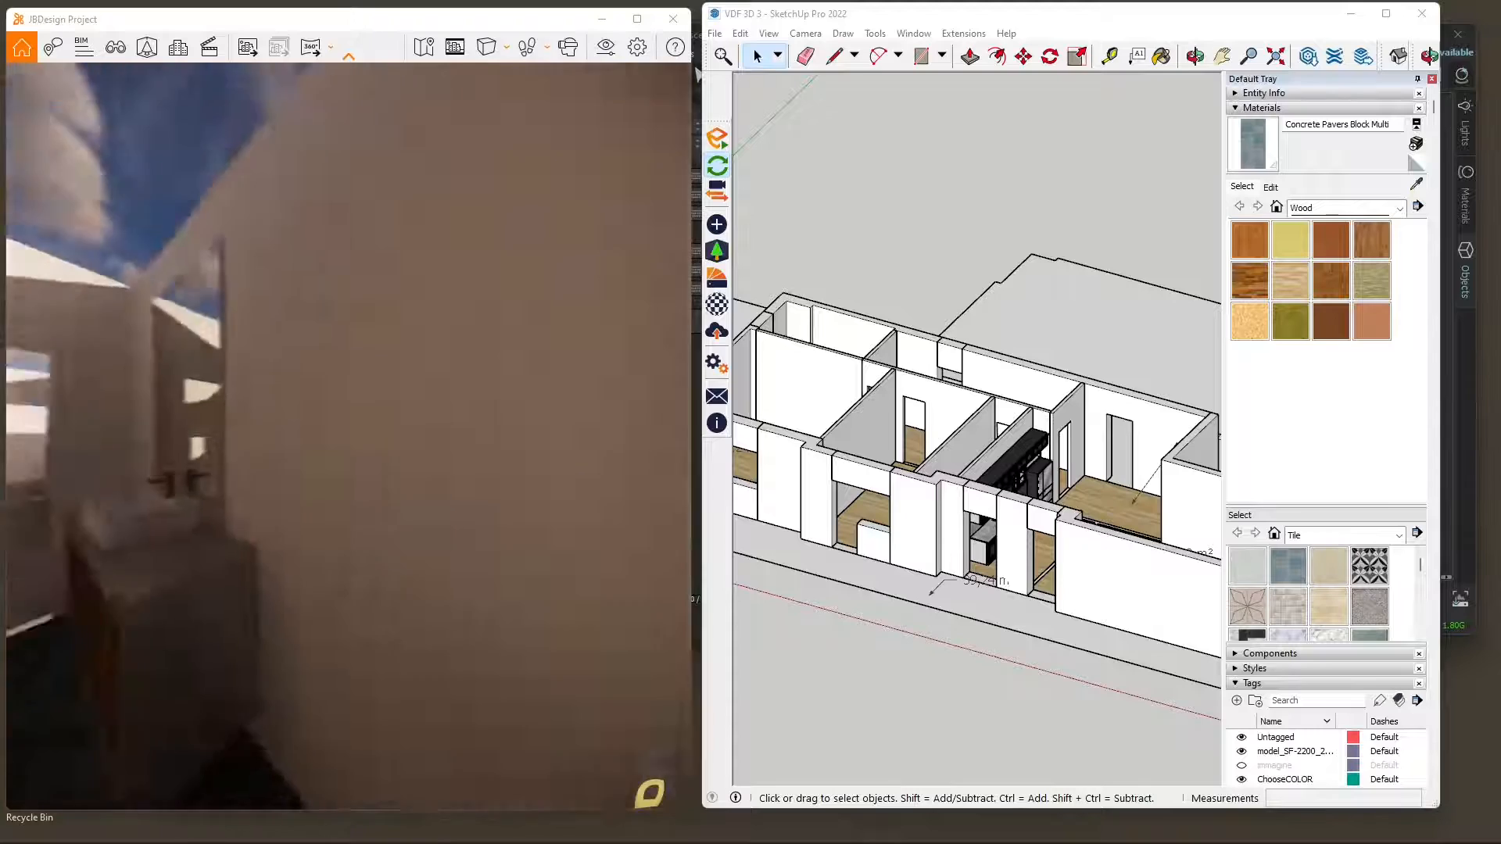
pyautogui.press('w')
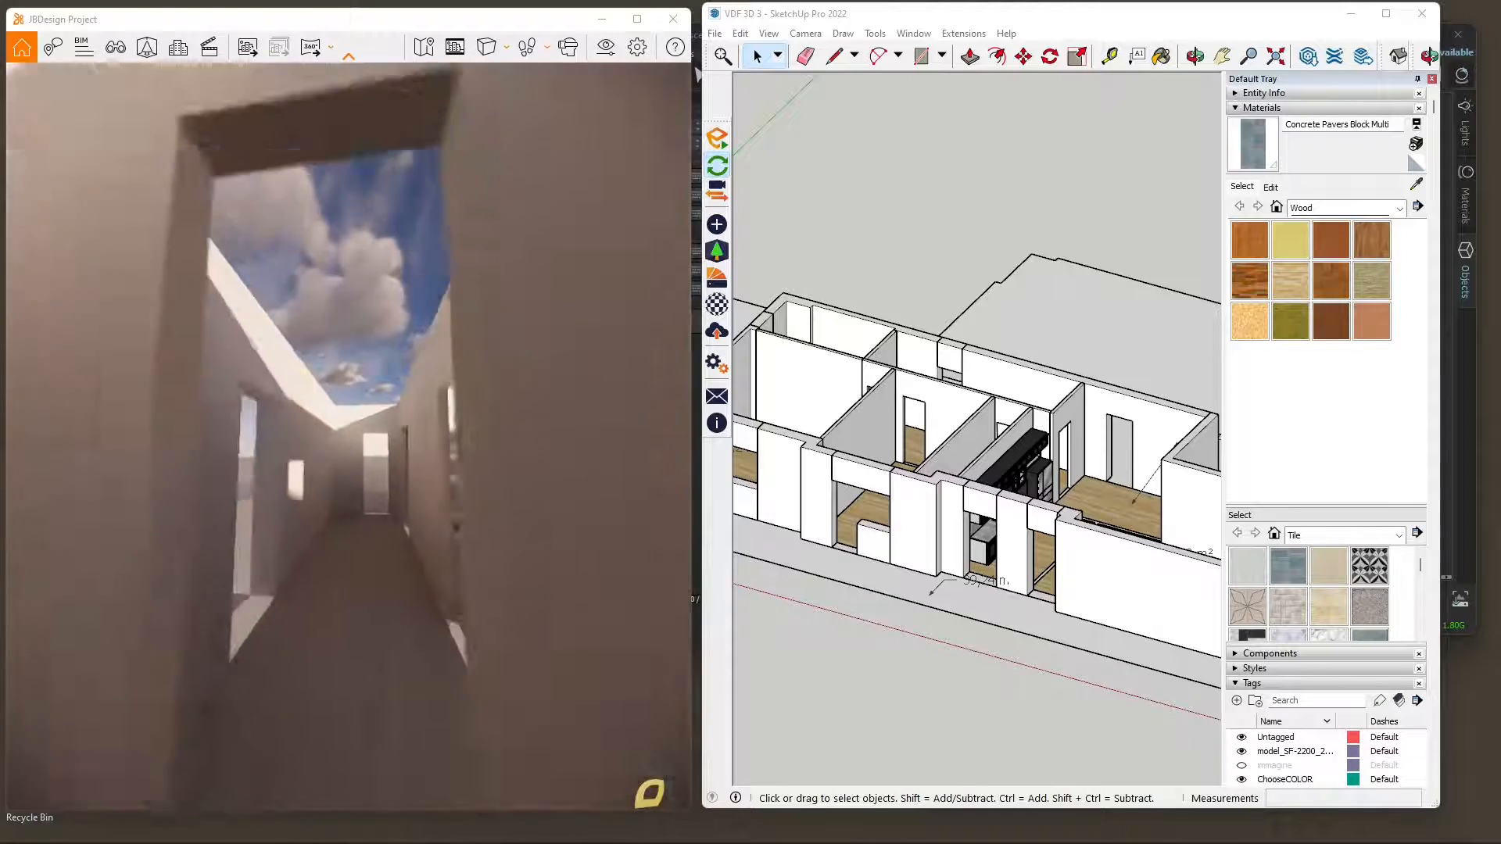
pyautogui.press('w')
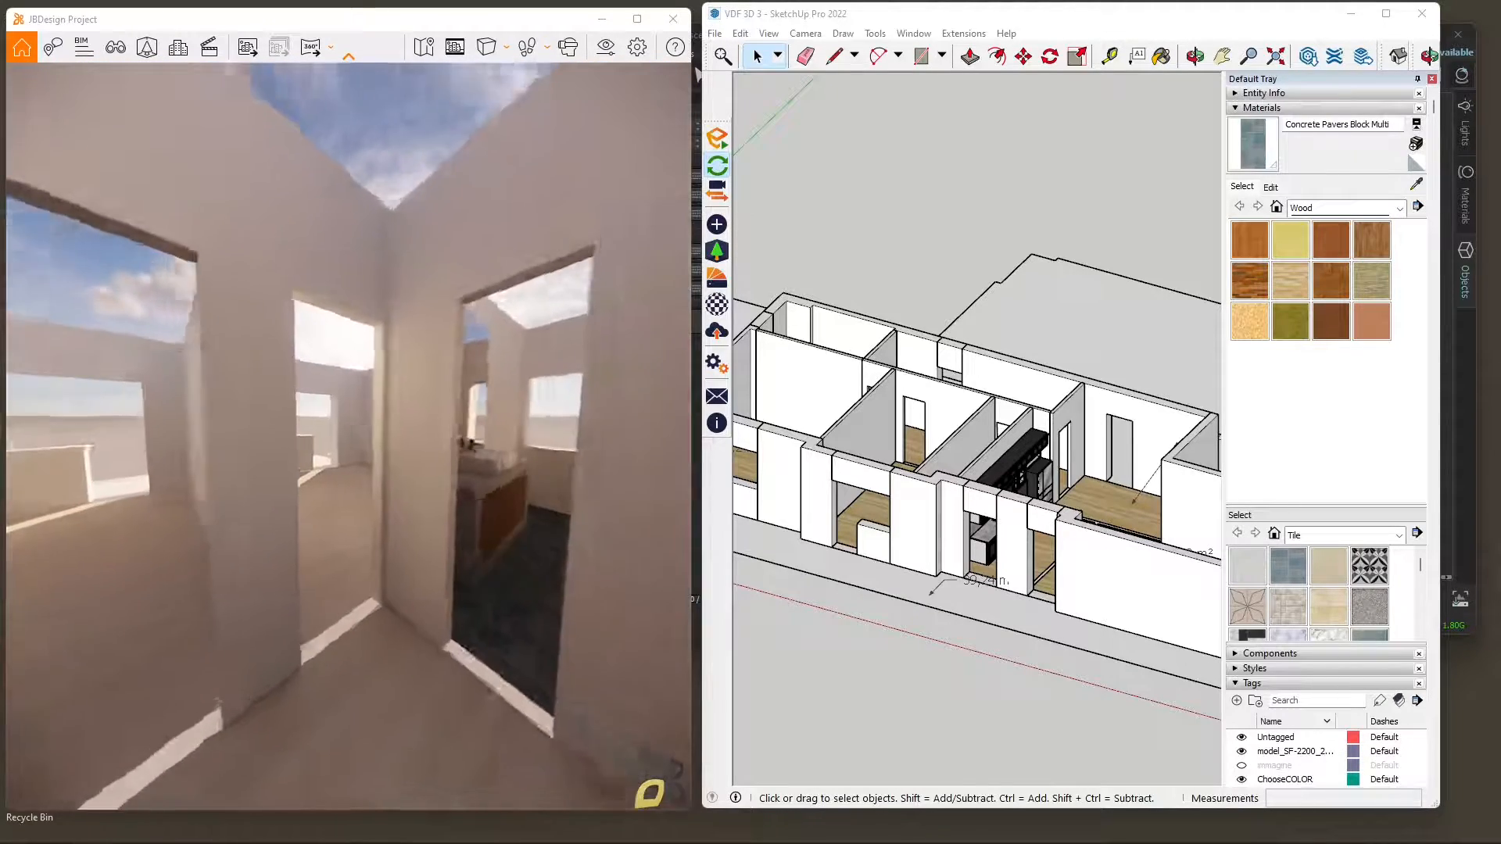
pyautogui.press('s')
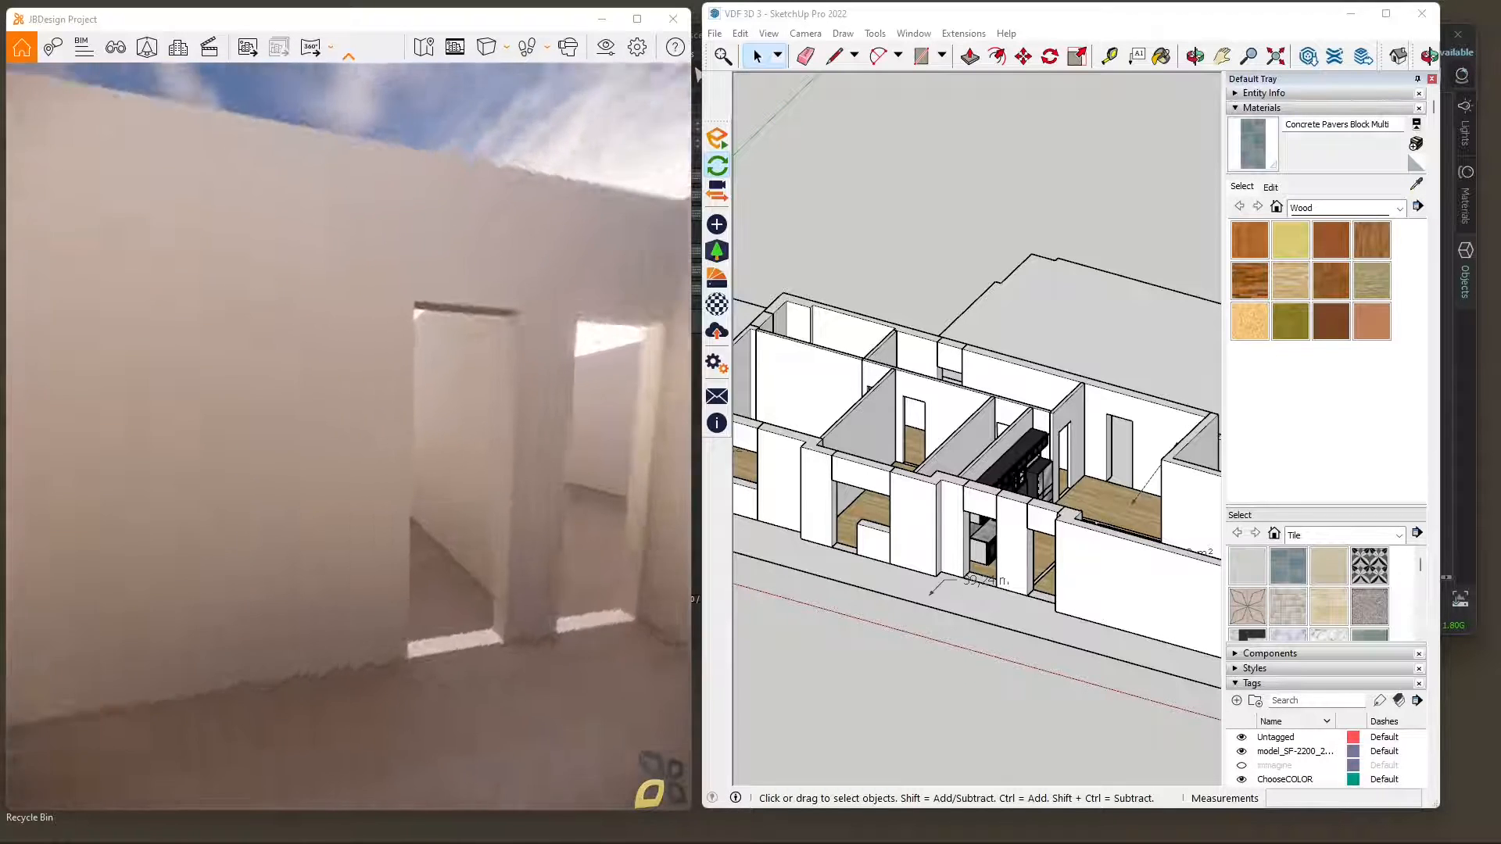
pyautogui.press('w')
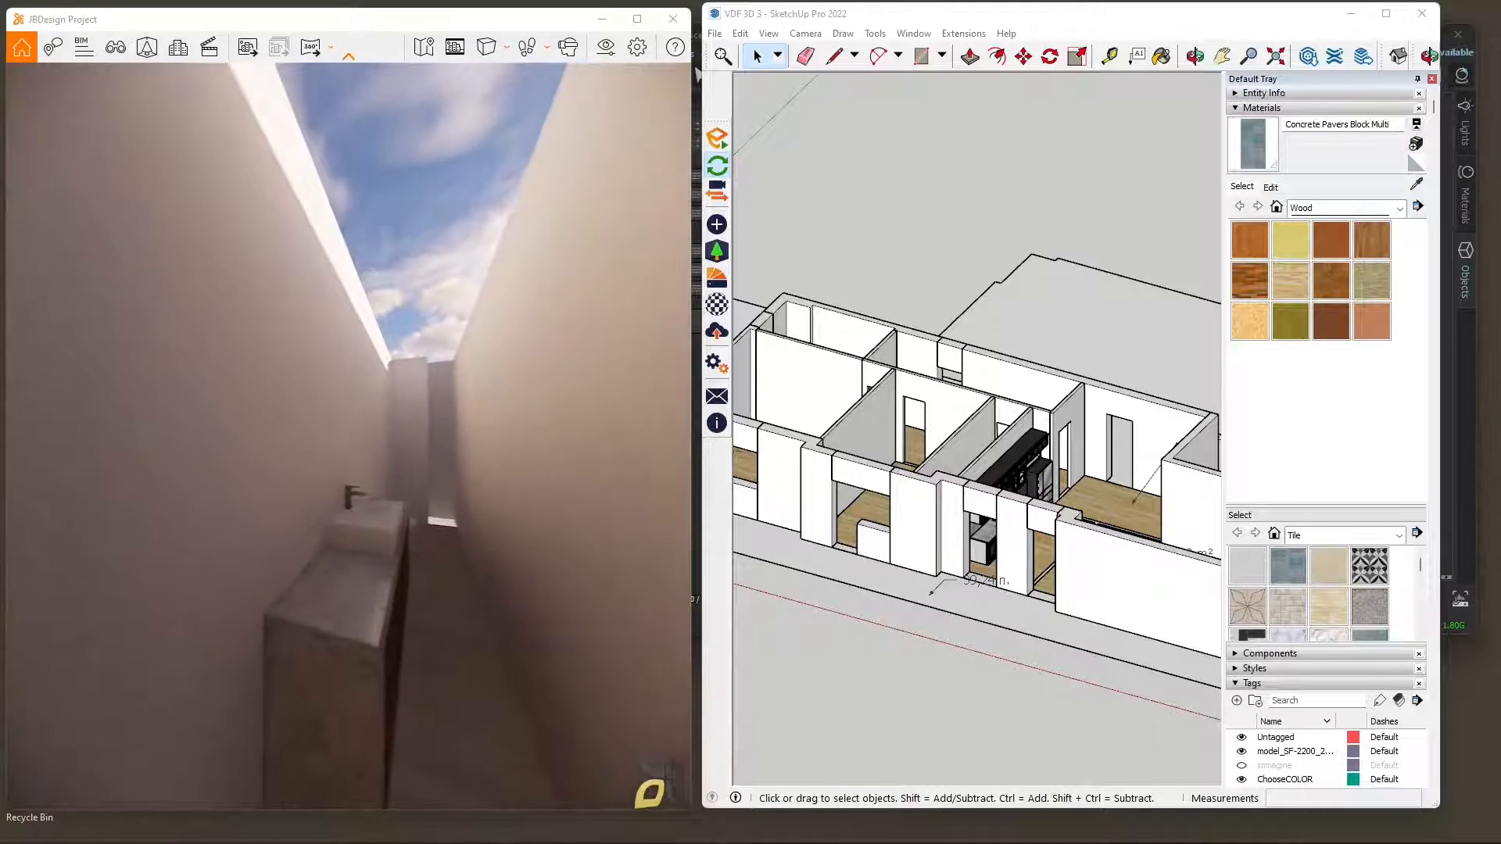
pyautogui.press('s')
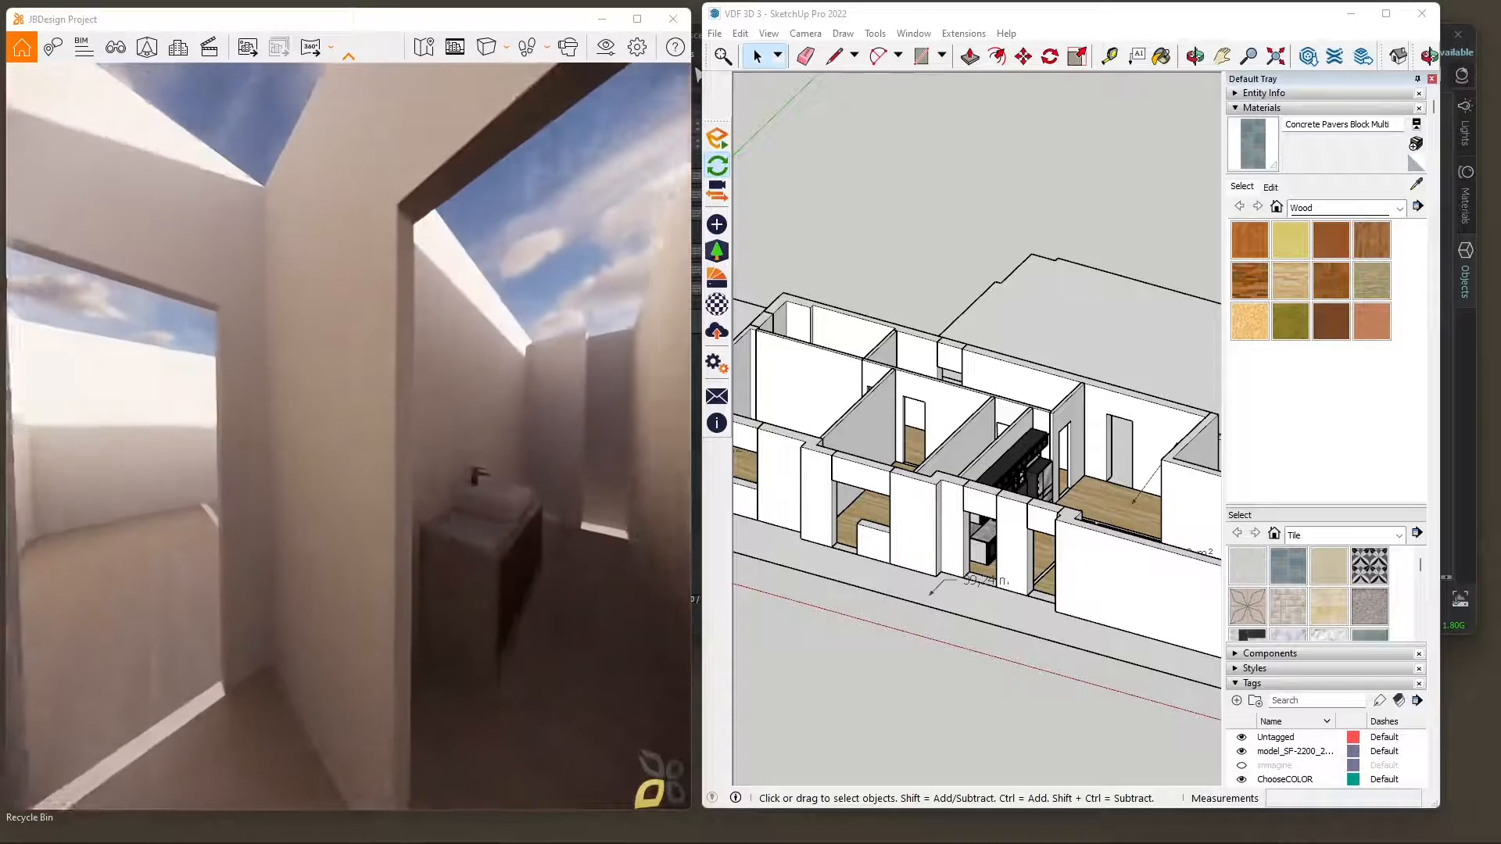
pyautogui.press('w')
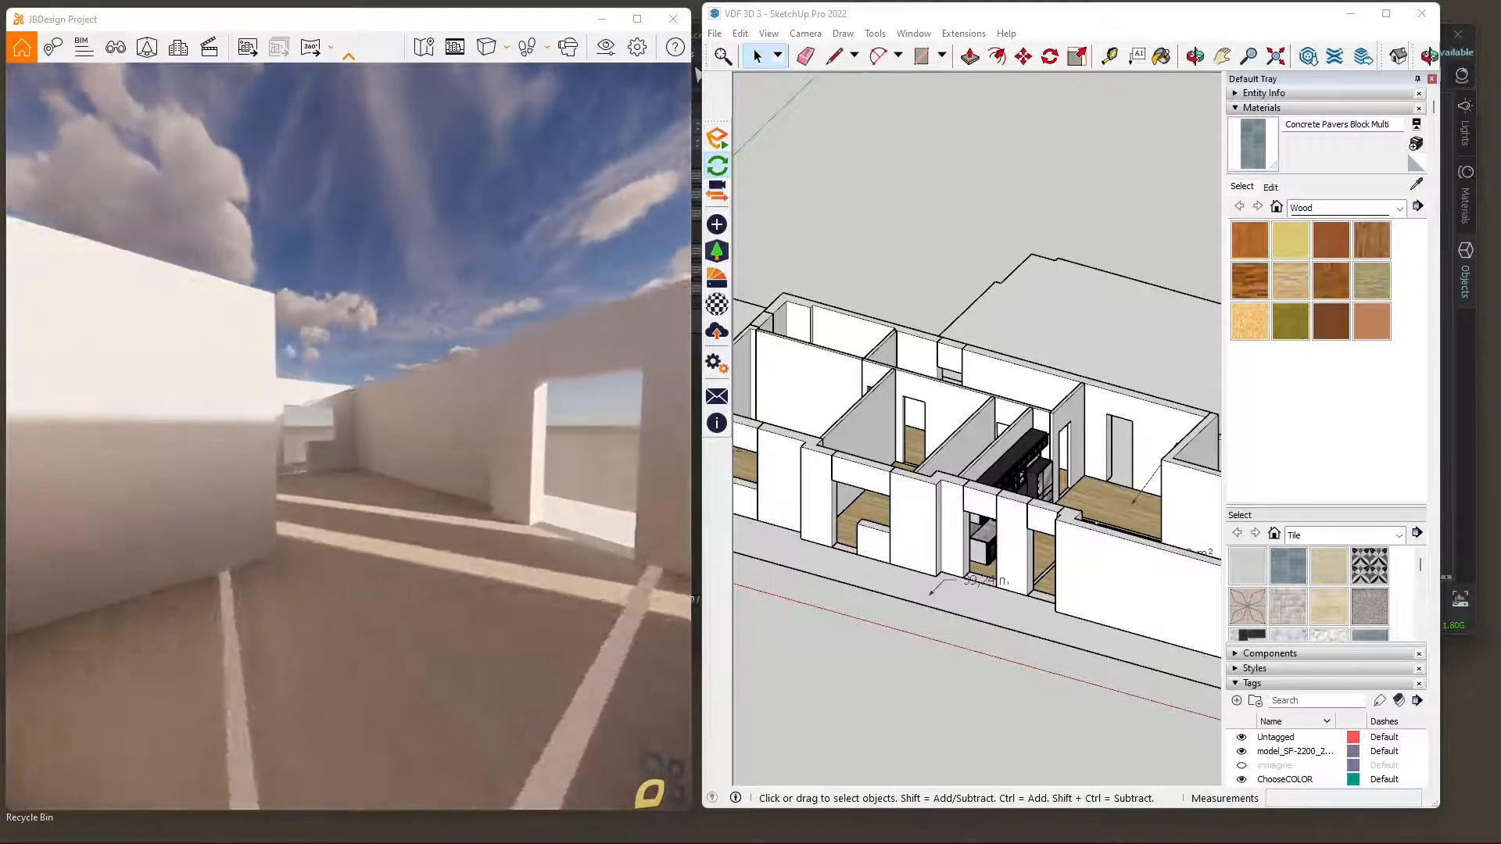
pyautogui.press('w')
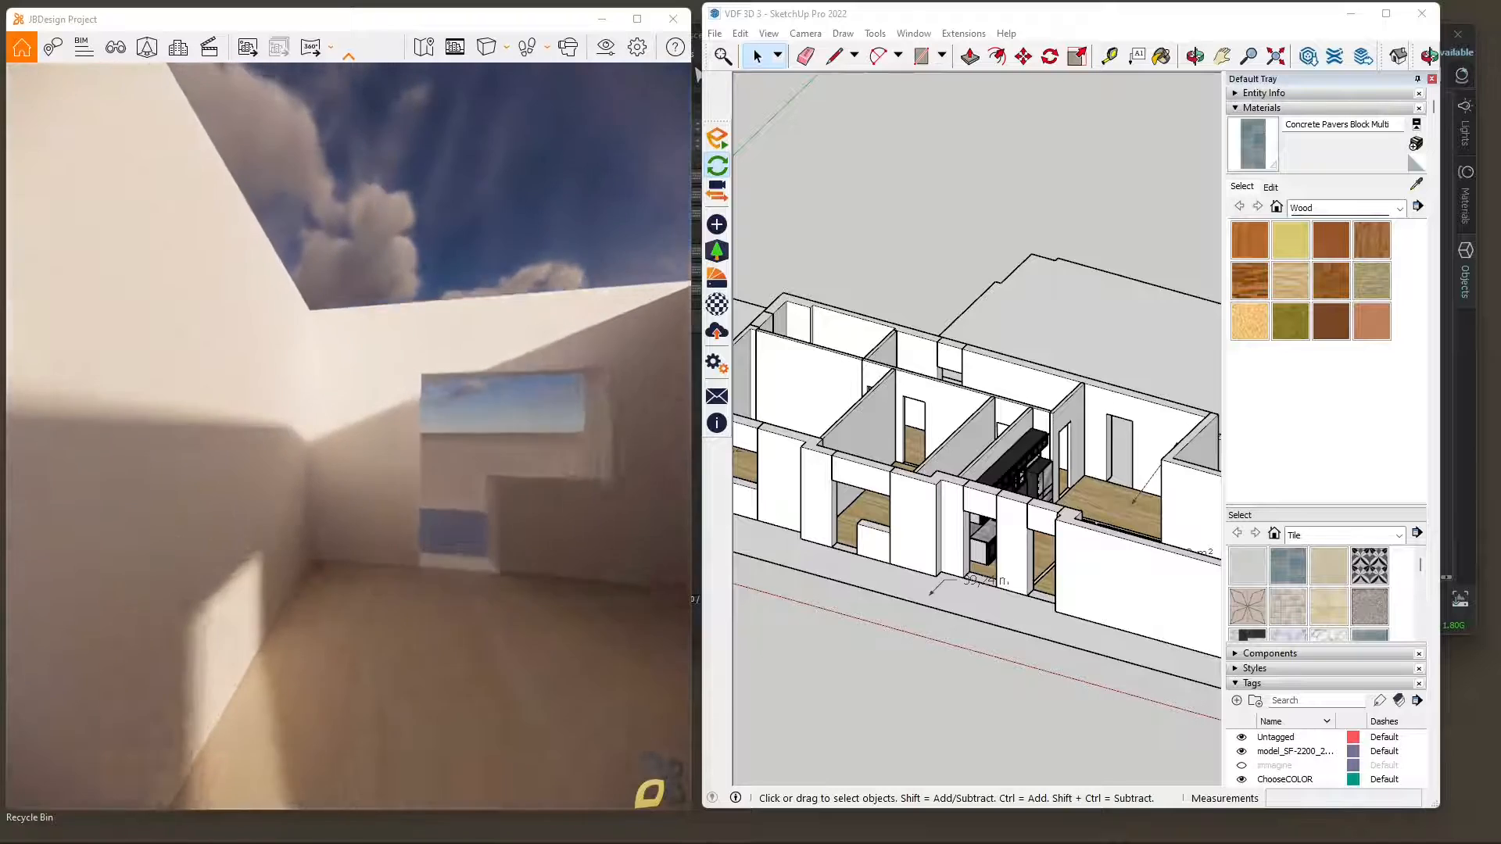
pyautogui.press('w')
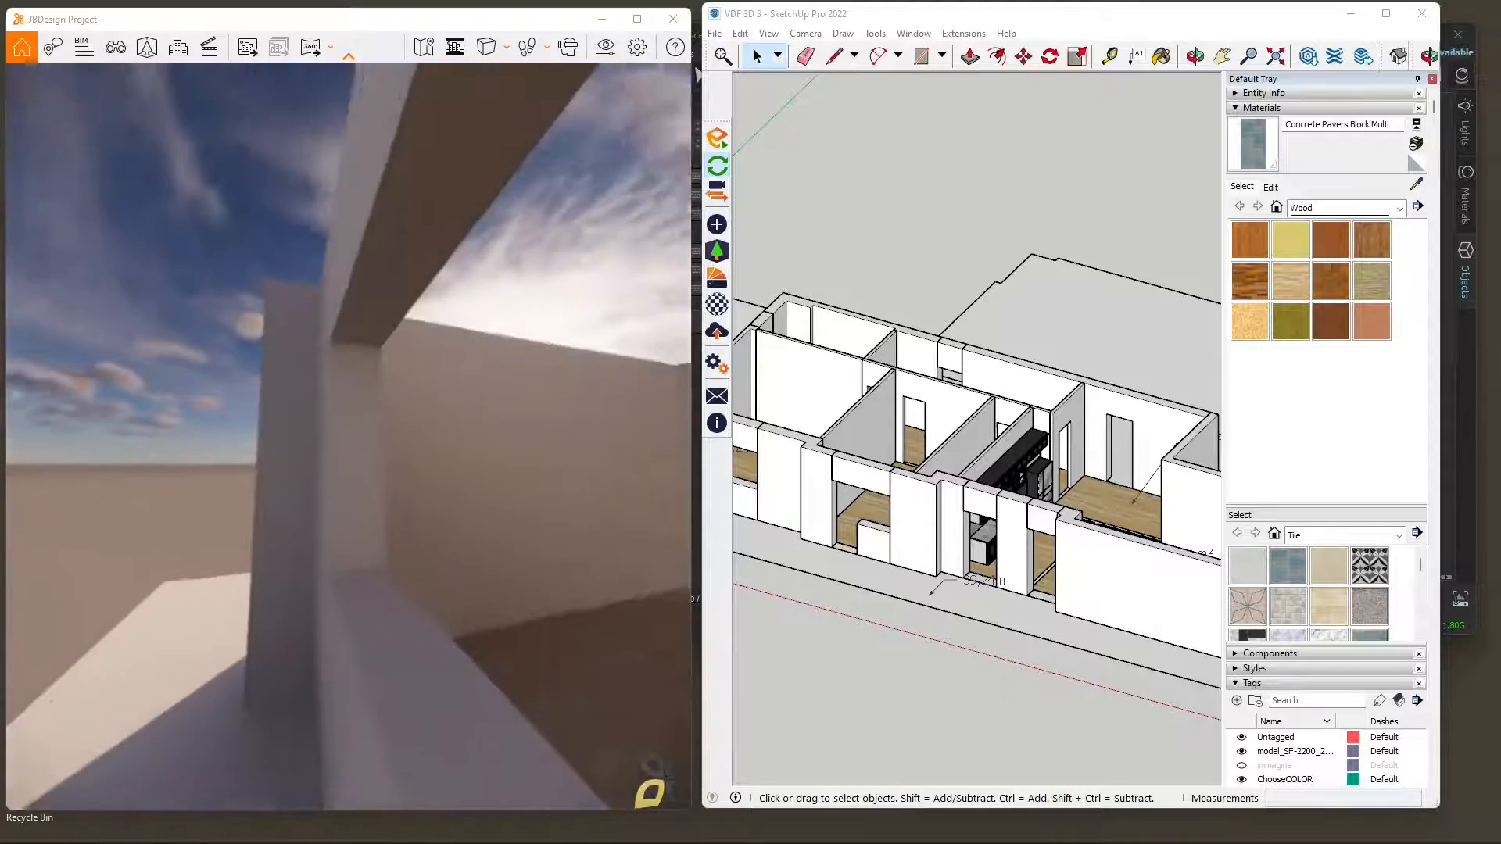
pyautogui.moveTo(266, 471); pyautogui.dragTo(415, 479)
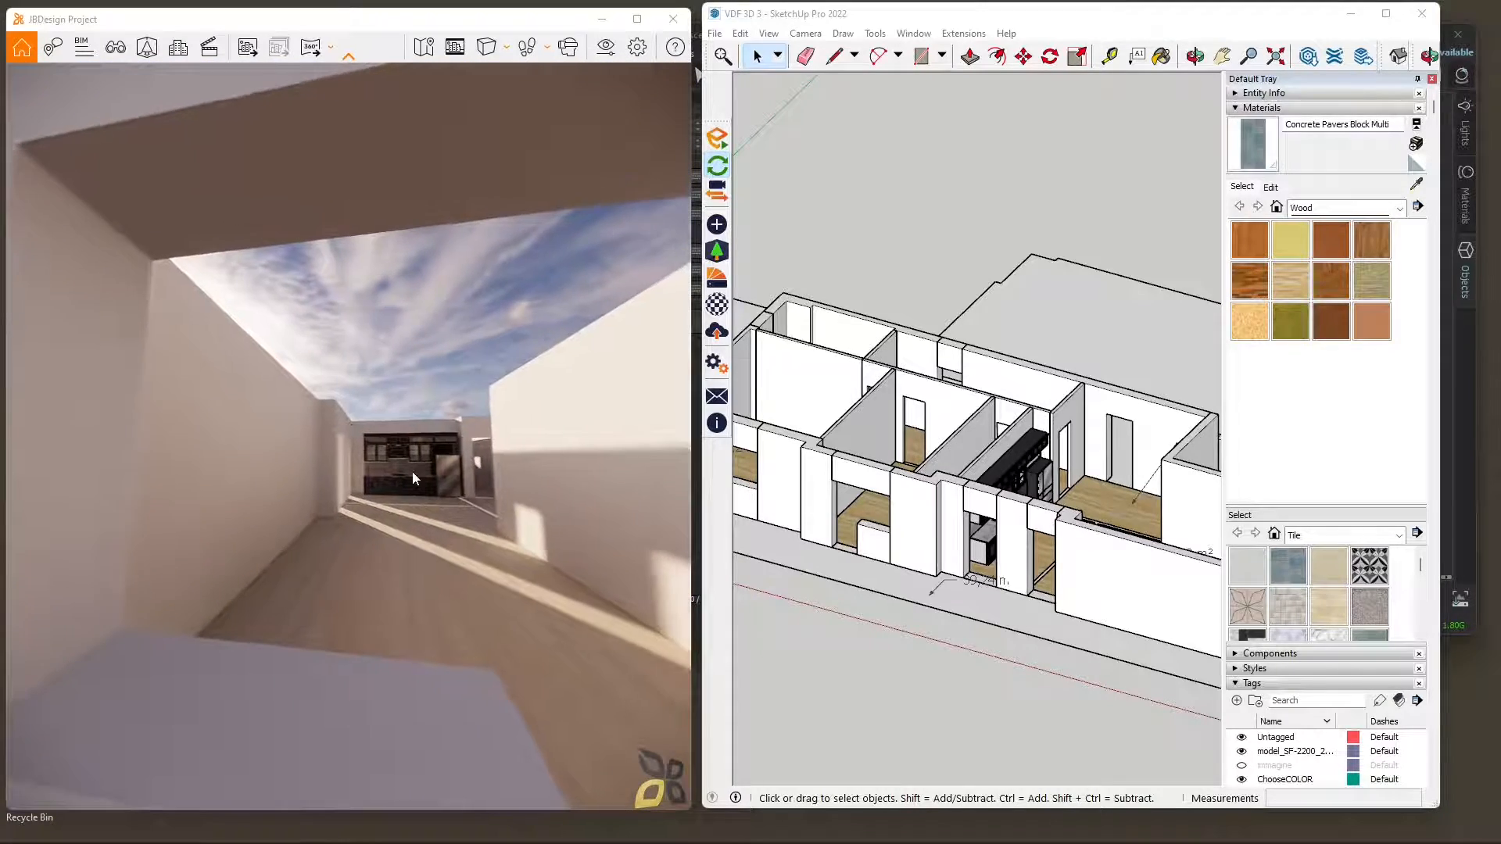
# Examine the kitchen and the adjoining living area from several angles in the SketchUp model.
pyautogui.moveTo(1005, 542); pyautogui.dragTo(919, 603, button='middle')
pyautogui.scroll(-2, 930, 599)
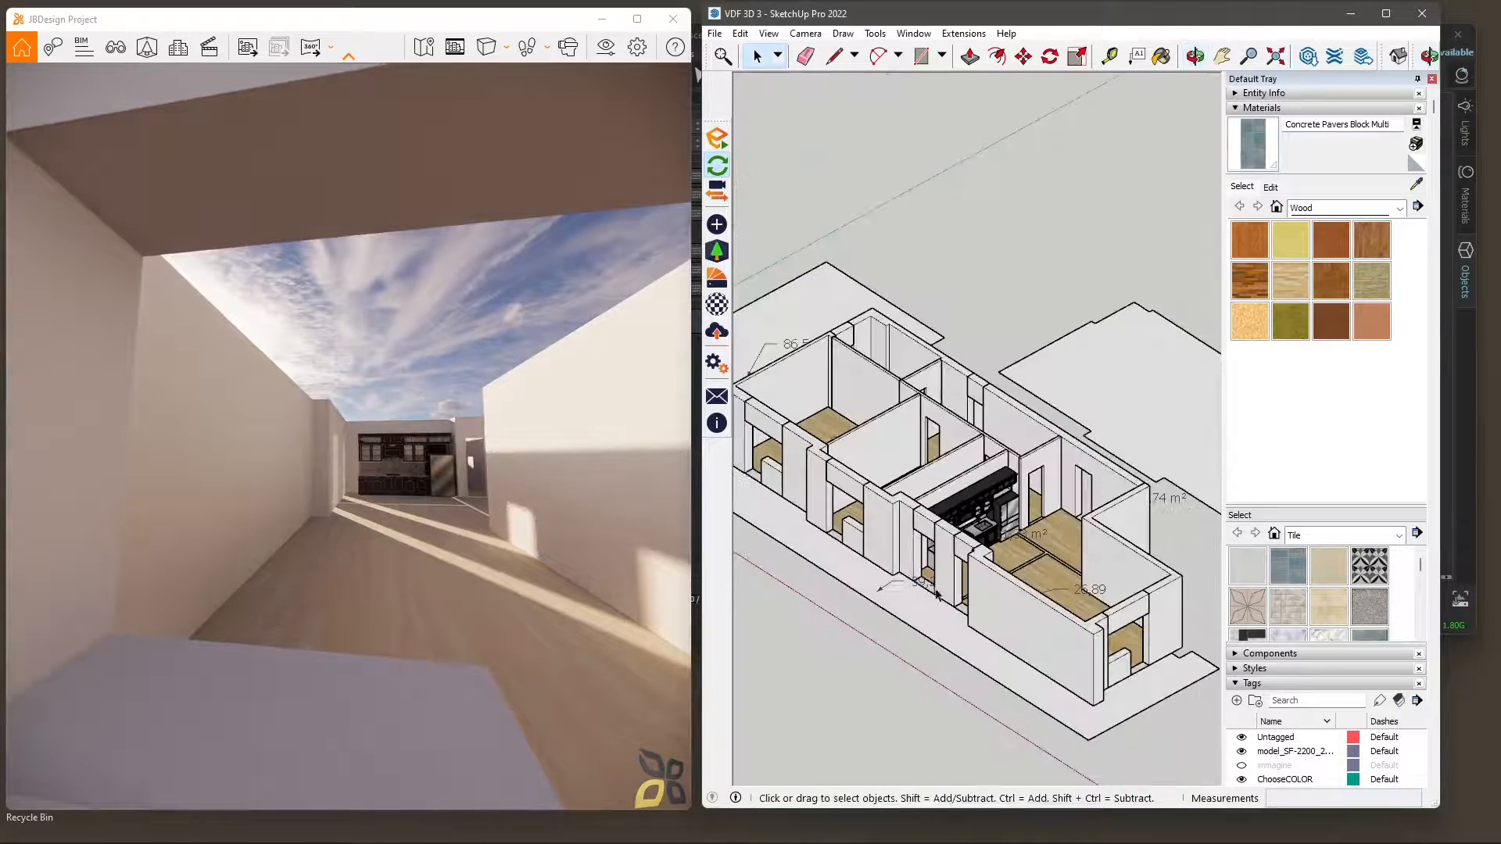
pyautogui.moveTo(966, 505)
pyautogui.mouseDown(button='middle')
pyautogui.moveTo(1051, 579)
pyautogui.moveTo(751, 588)
pyautogui.mouseUp(button='middle')
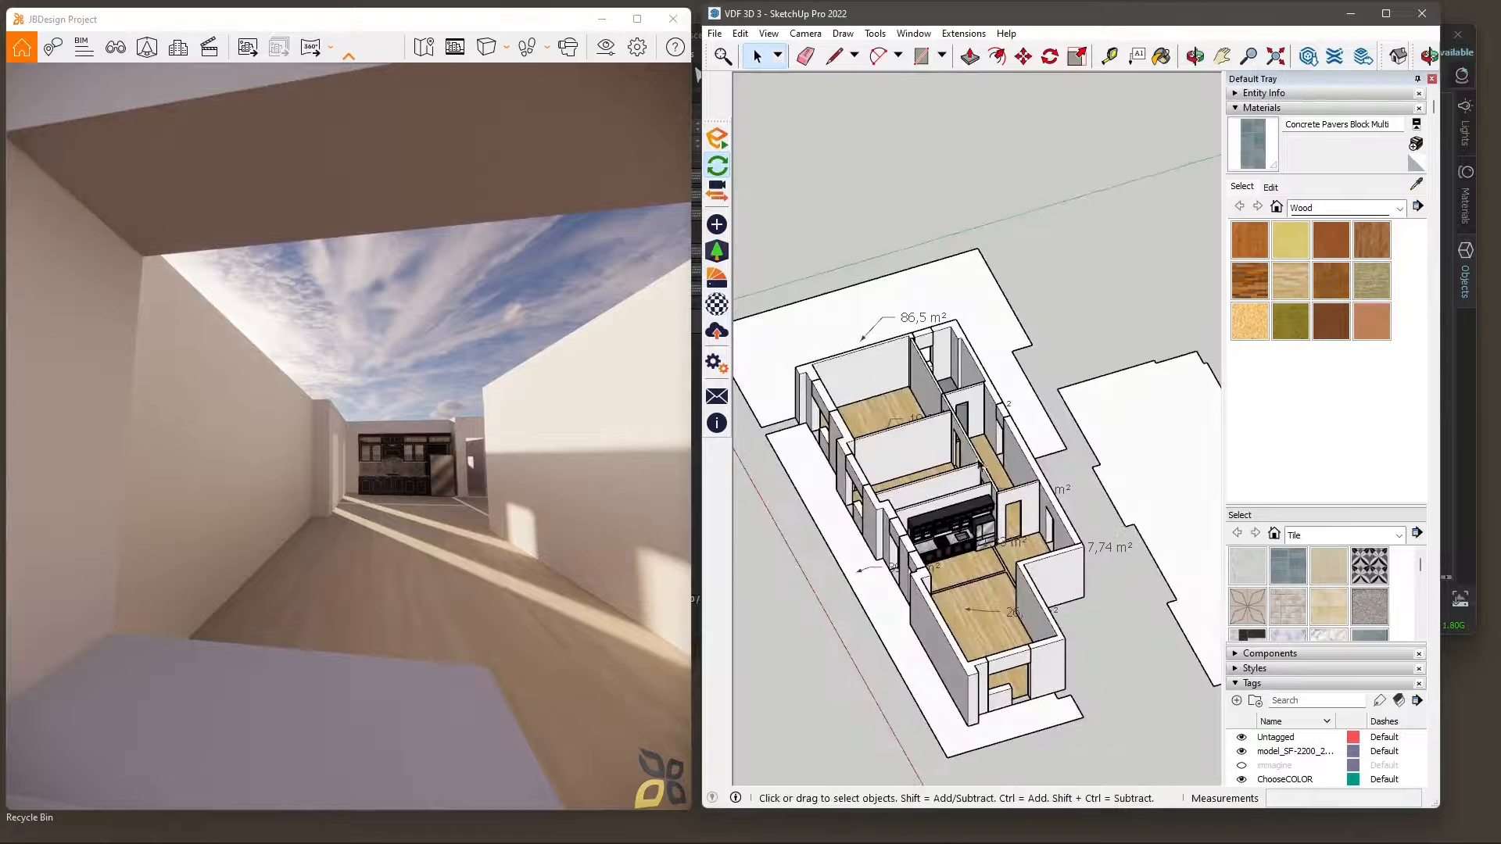
pyautogui.scroll(3, 954, 558)
pyautogui.moveTo(1024, 561)
pyautogui.mouseDown(button='middle')
pyautogui.moveTo(891, 546)
pyautogui.moveTo(915, 563)
pyautogui.moveTo(953, 514)
pyautogui.moveTo(915, 508)
pyautogui.moveTo(1030, 508)
pyautogui.mouseUp(button='middle')
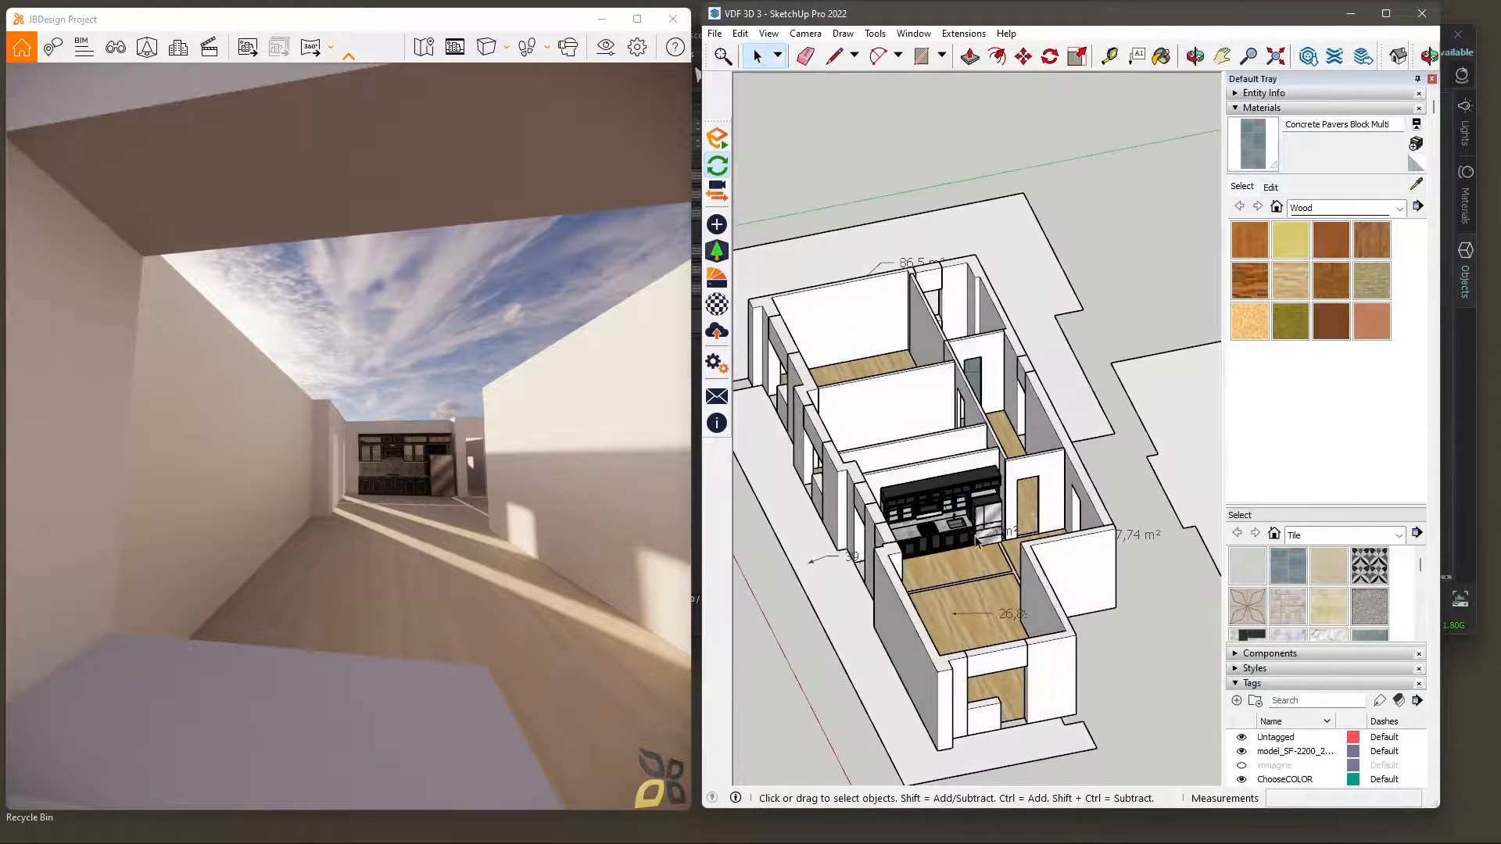
pyautogui.scroll(2, 976, 541)
pyautogui.moveTo(876, 546); pyautogui.dragTo(1006, 526, button='middle')
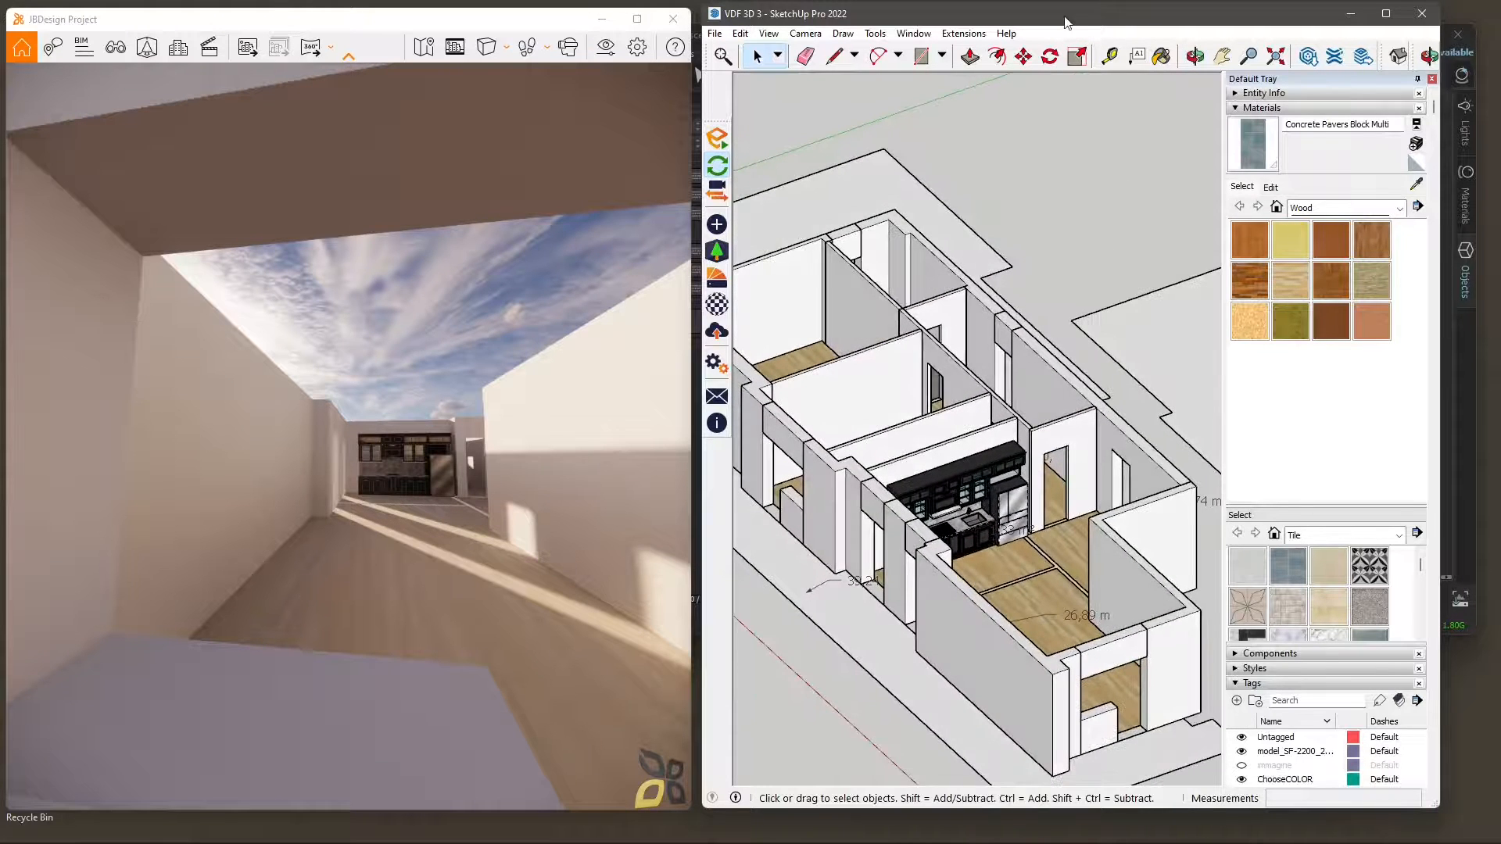
# Open 3D Warehouse from SketchUp, browse its home page of featured models and brands, and close it.
pyautogui.click(1398, 55)
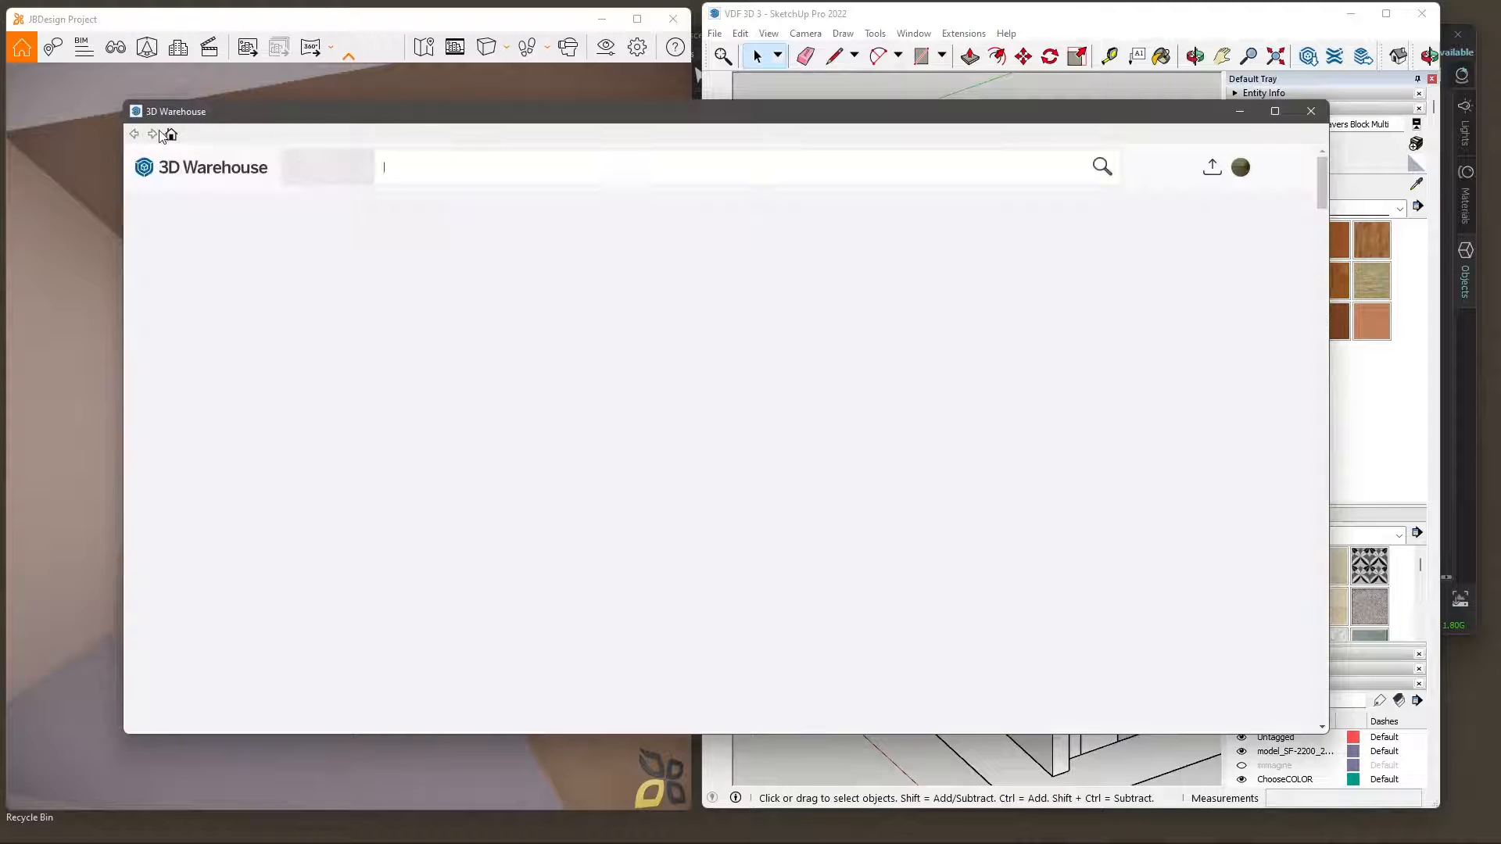
pyautogui.scroll(-1, 676, 543)
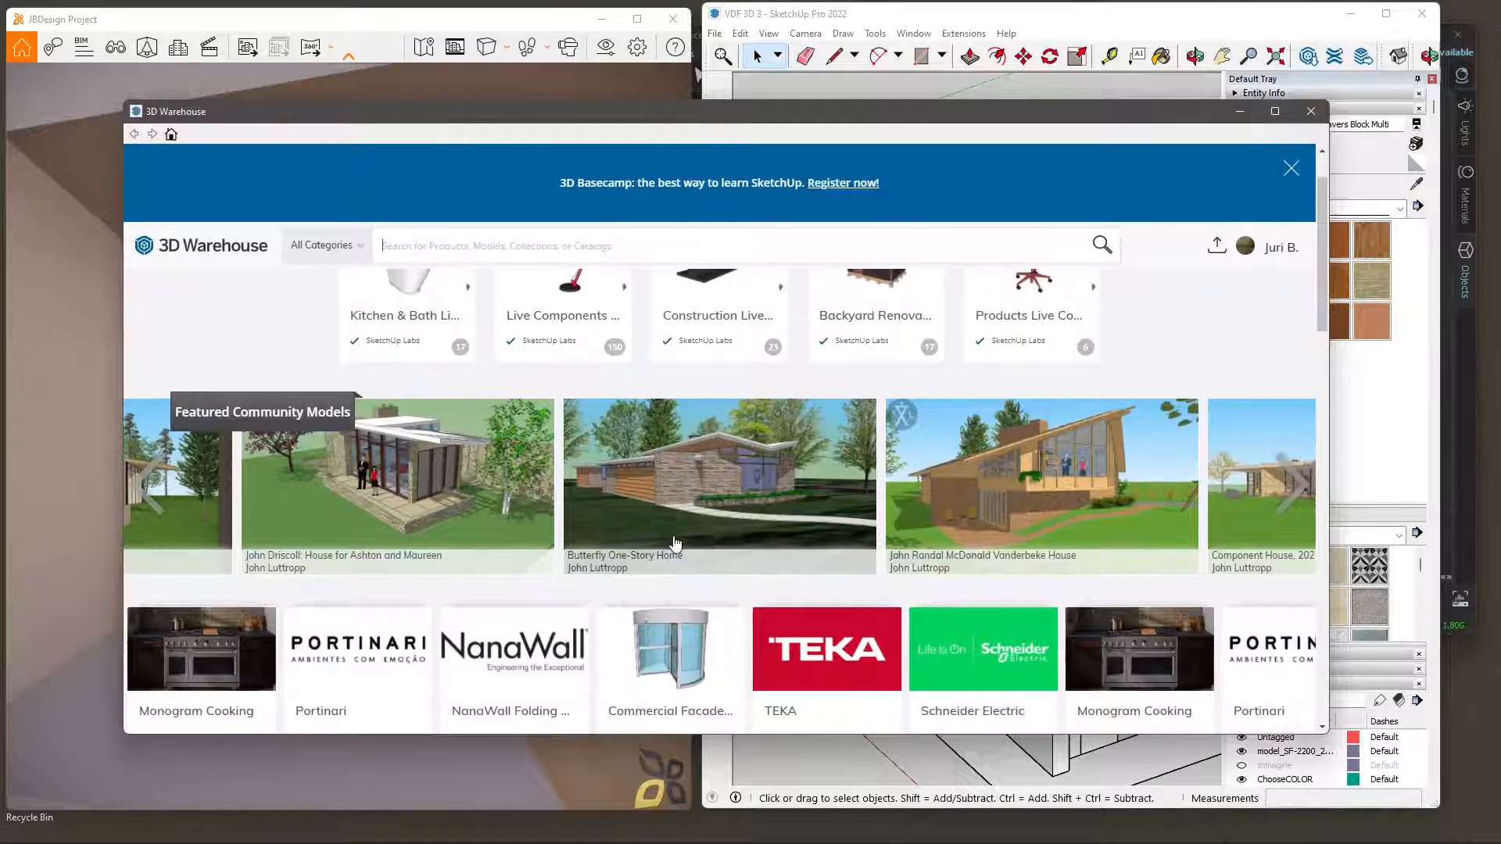
pyautogui.scroll(-2, 687, 540)
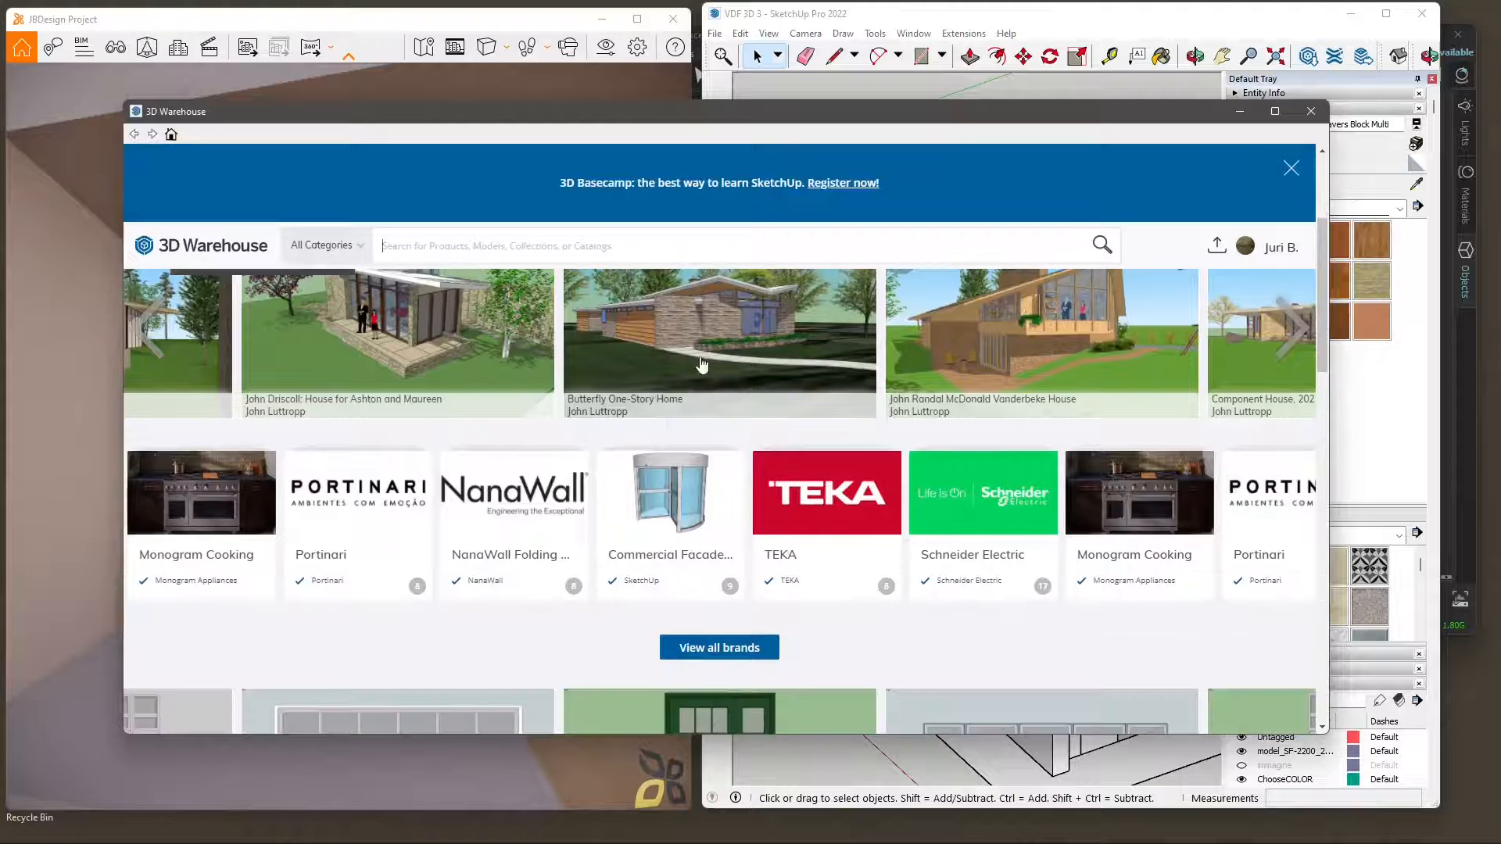
pyautogui.scroll(-5, 701, 364)
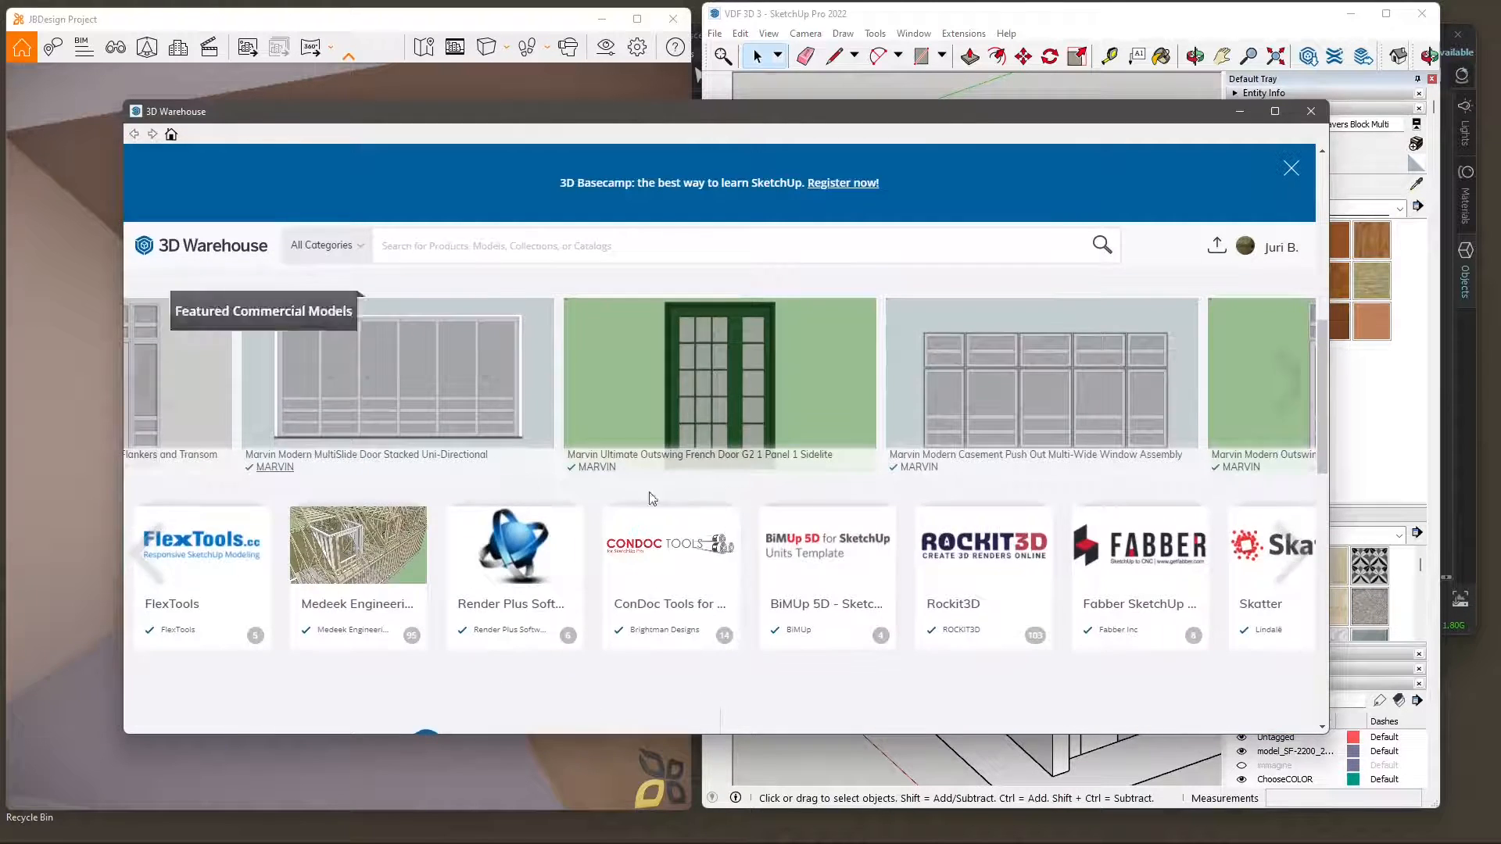
pyautogui.scroll(-15, 801, 503)
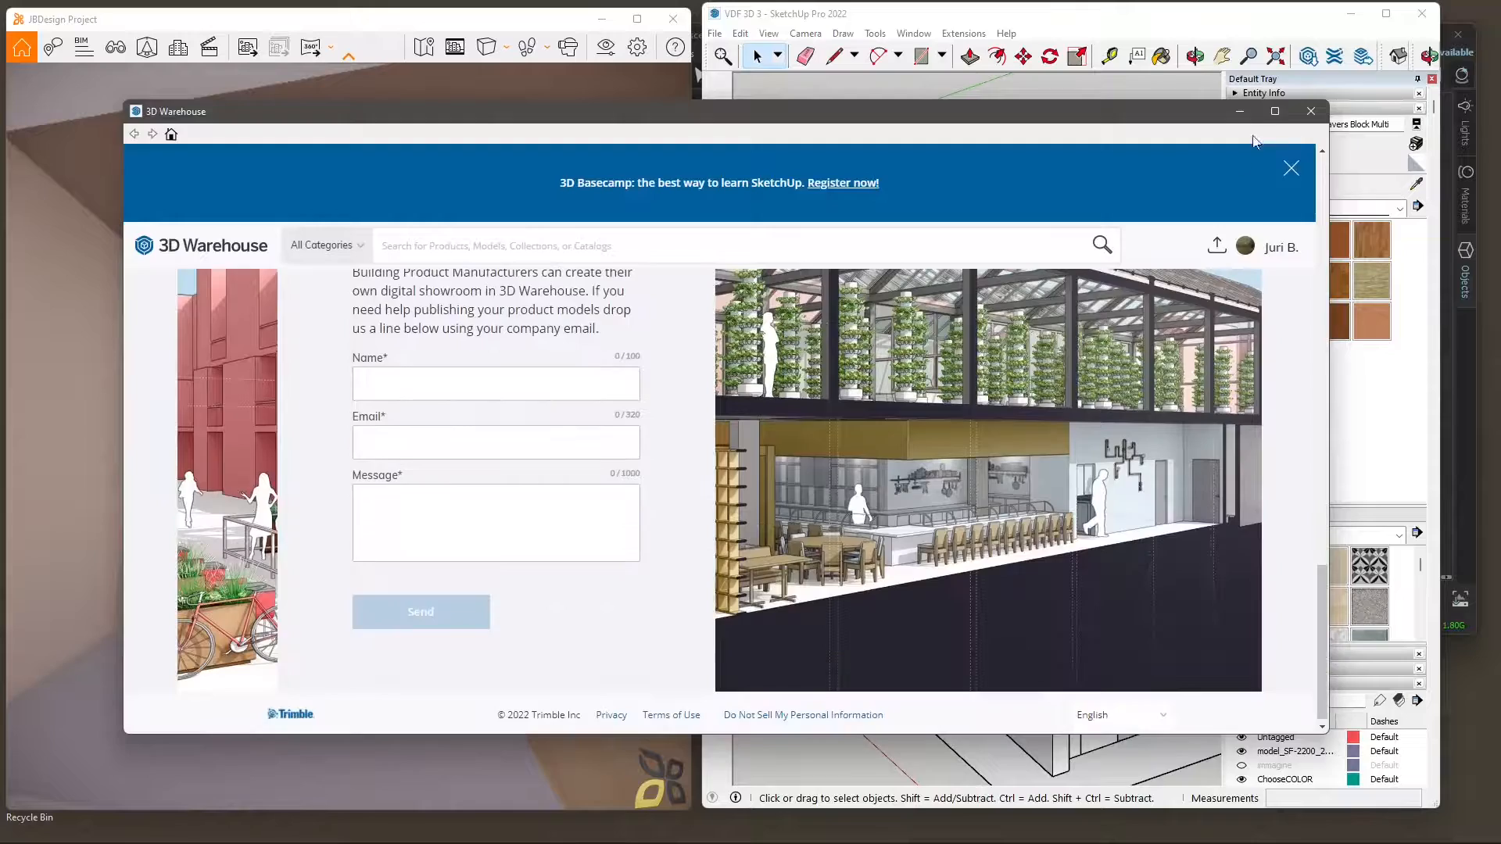
pyautogui.click(1310, 112)
# Delete the kitchen furniture from the SketchUp model to check the live update in Enscape, and undo the deletion.
pyautogui.moveTo(885, 534); pyautogui.dragTo(991, 523, button='middle')
pyautogui.scroll(-1, 1007, 514)
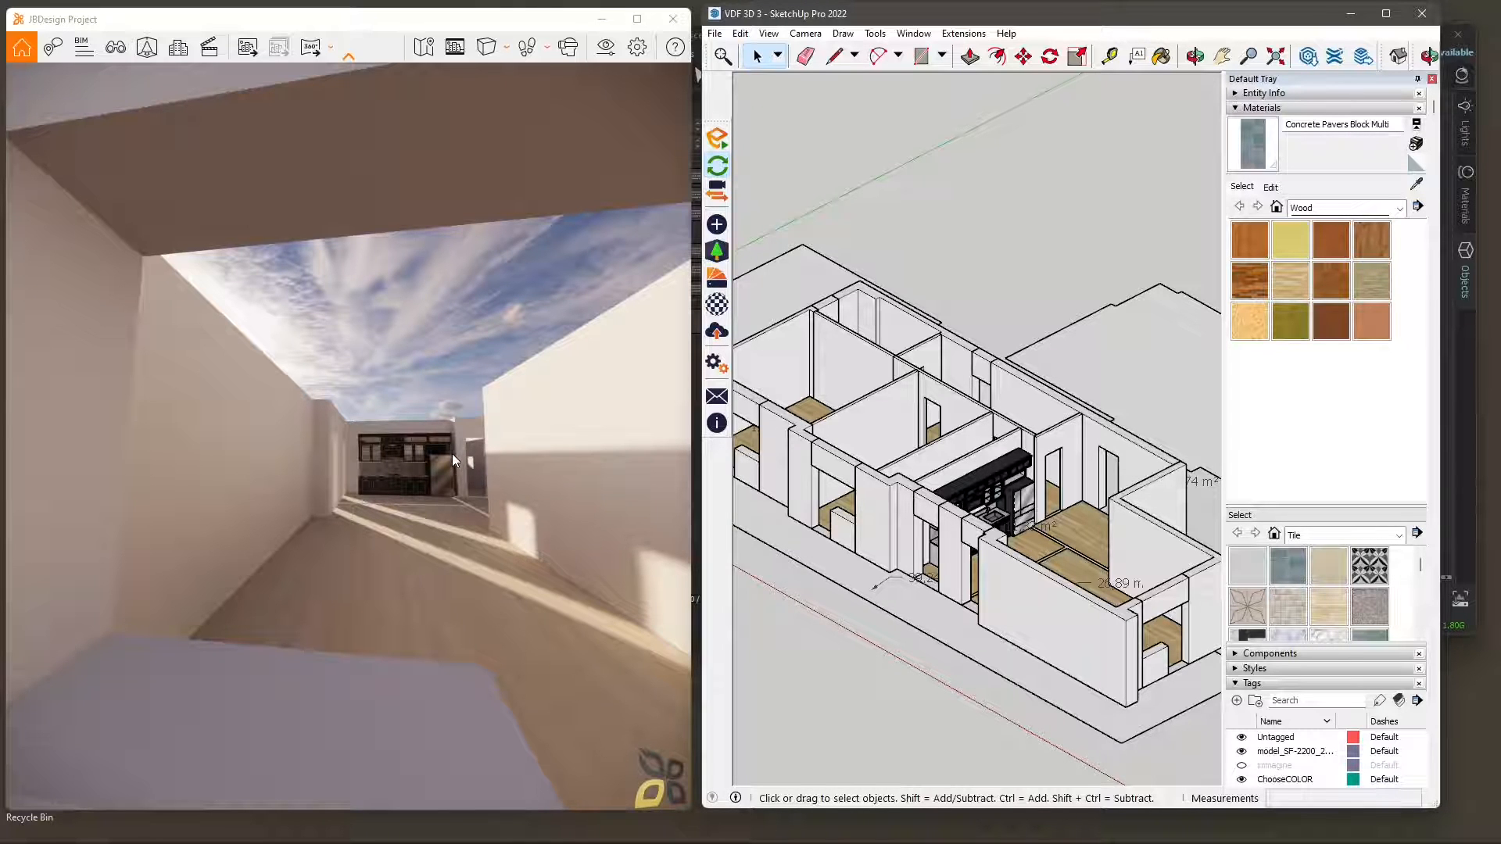
pyautogui.moveTo(356, 438)
pyautogui.mouseDown()
pyautogui.moveTo(354, 463)
pyautogui.moveTo(180, 442)
pyautogui.moveTo(173, 462)
pyautogui.moveTo(315, 514)
pyautogui.moveTo(379, 510)
pyautogui.mouseUp()
pyautogui.moveTo(947, 577)
pyautogui.mouseDown(button='middle')
pyautogui.moveTo(620, 526)
pyautogui.moveTo(816, 505)
pyautogui.mouseUp(button='middle')
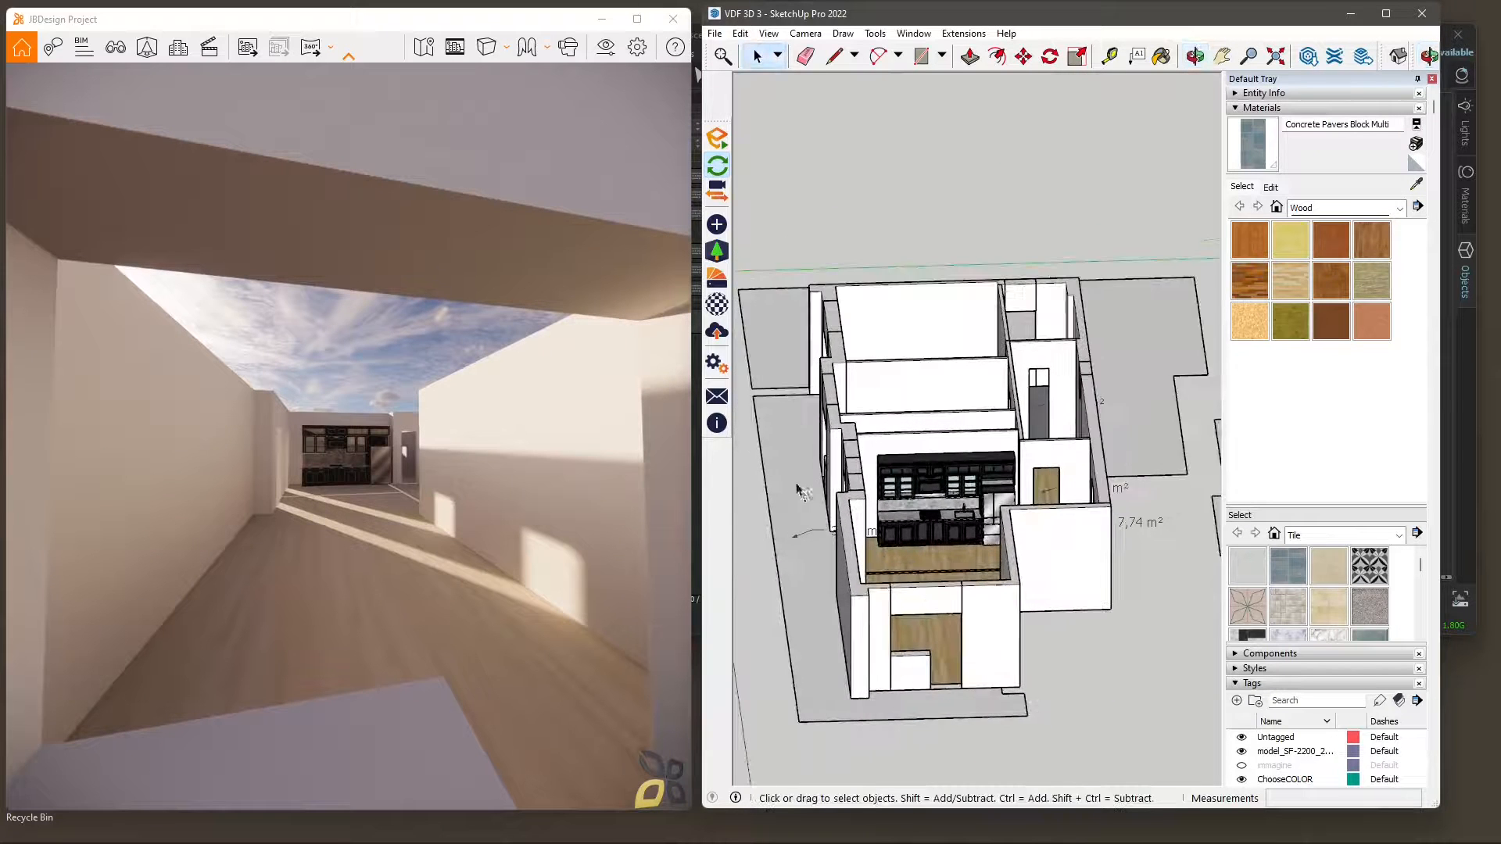
pyautogui.click(943, 467)
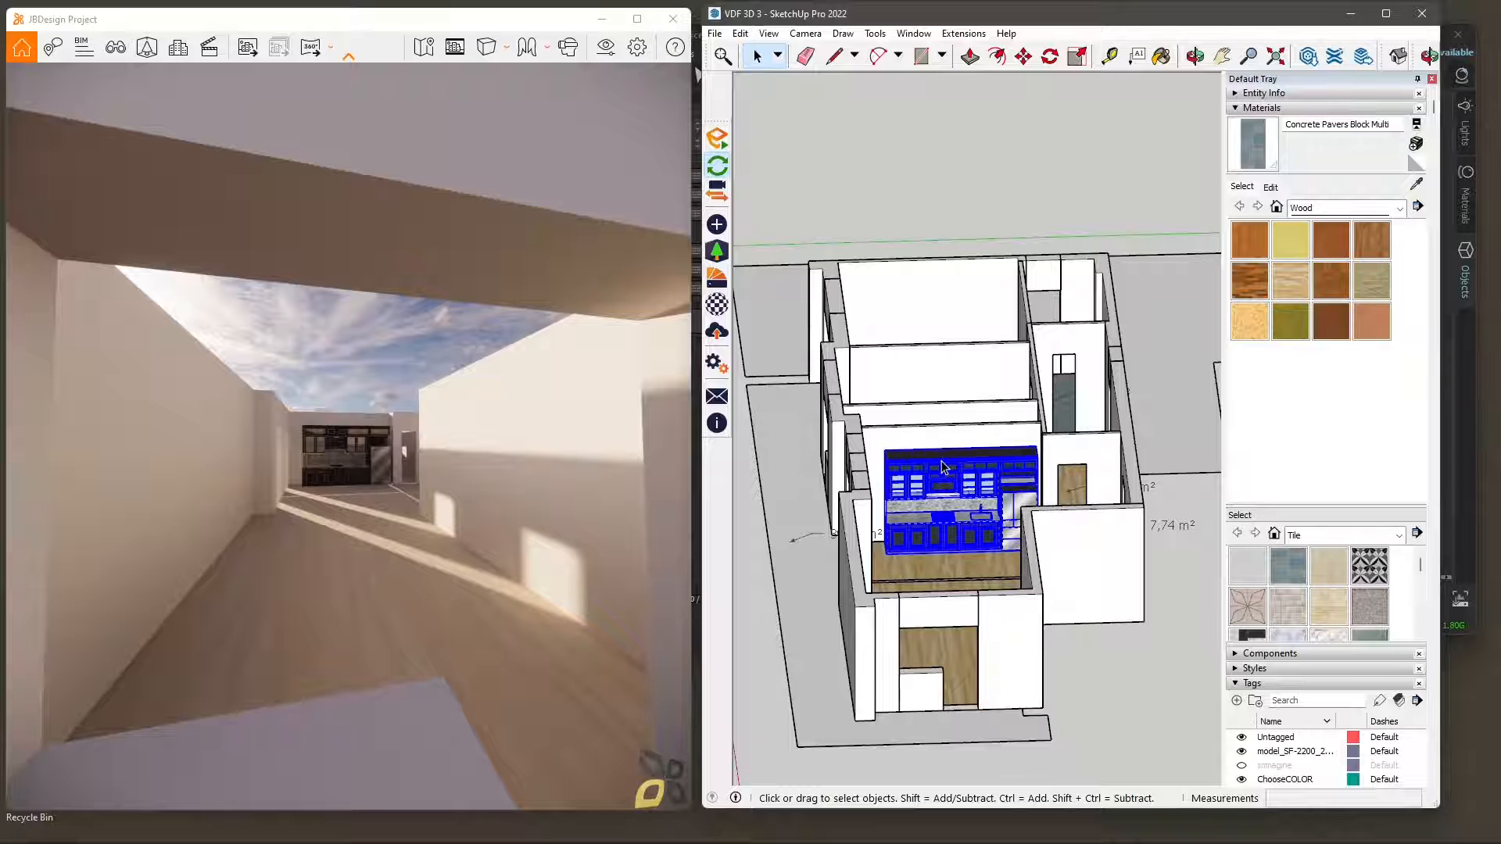
pyautogui.press('Delete')
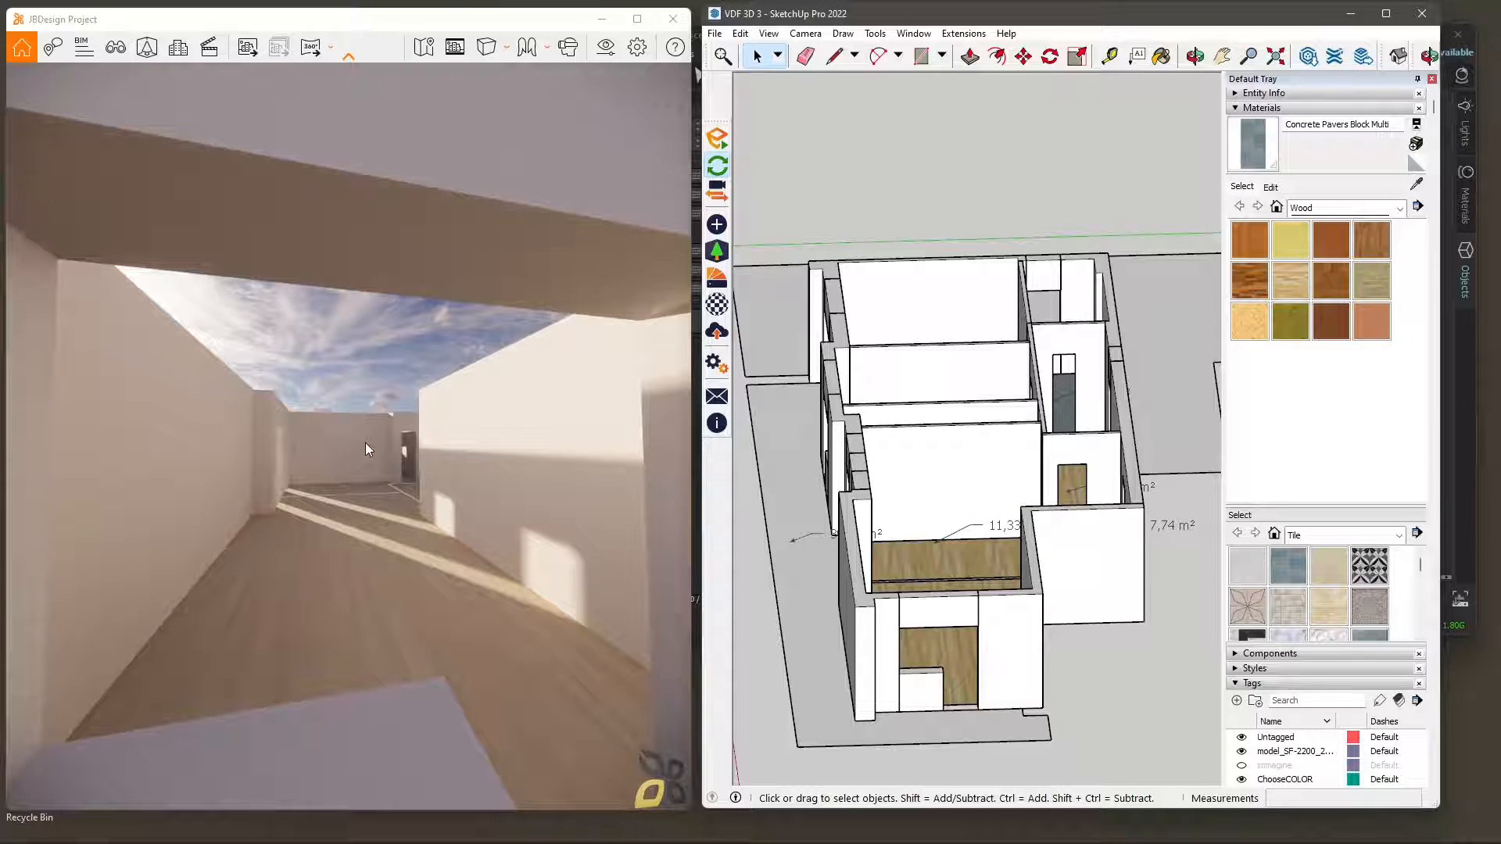
pyautogui.hotkey('ctrl', 'z')
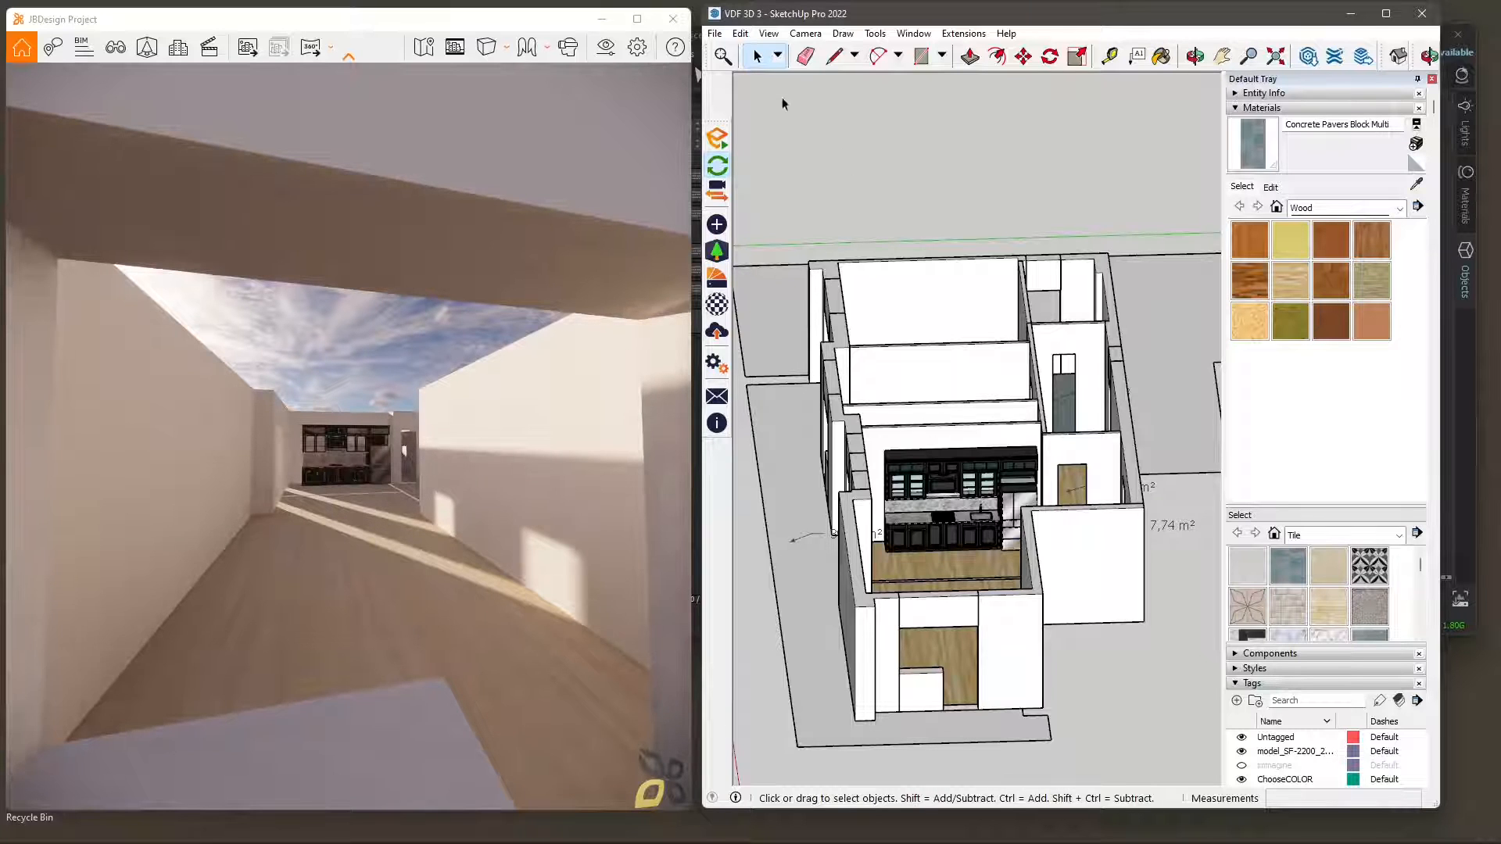
pyautogui.moveTo(946, 536)
pyautogui.mouseDown(button='middle')
pyautogui.moveTo(988, 461)
pyautogui.moveTo(1048, 456)
pyautogui.mouseUp(button='middle')
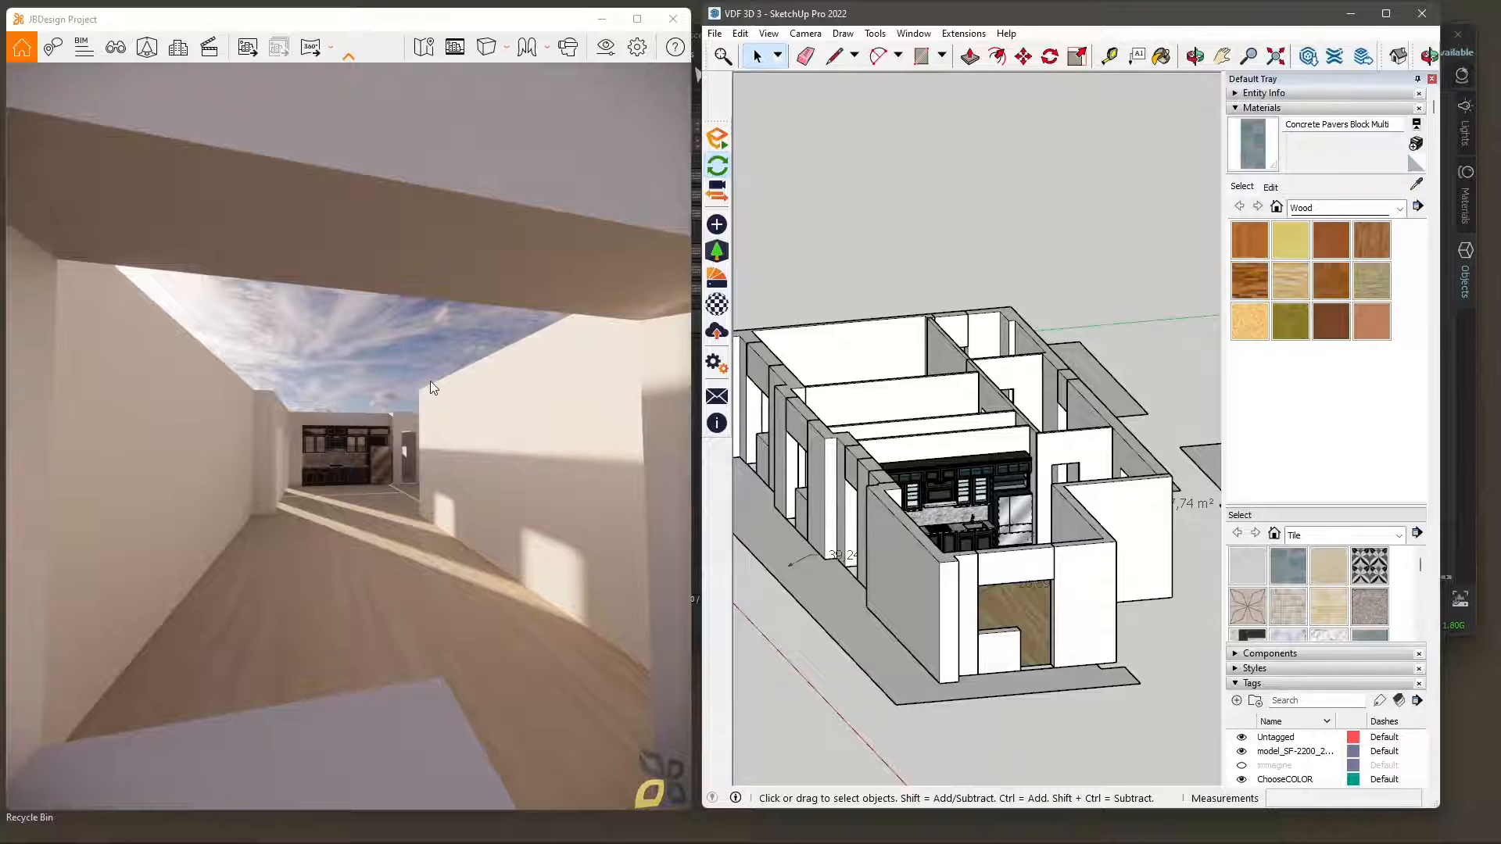
pyautogui.moveTo(851, 359)
pyautogui.mouseDown(button='middle')
pyautogui.moveTo(831, 396)
pyautogui.moveTo(921, 453)
pyautogui.mouseUp(button='middle')
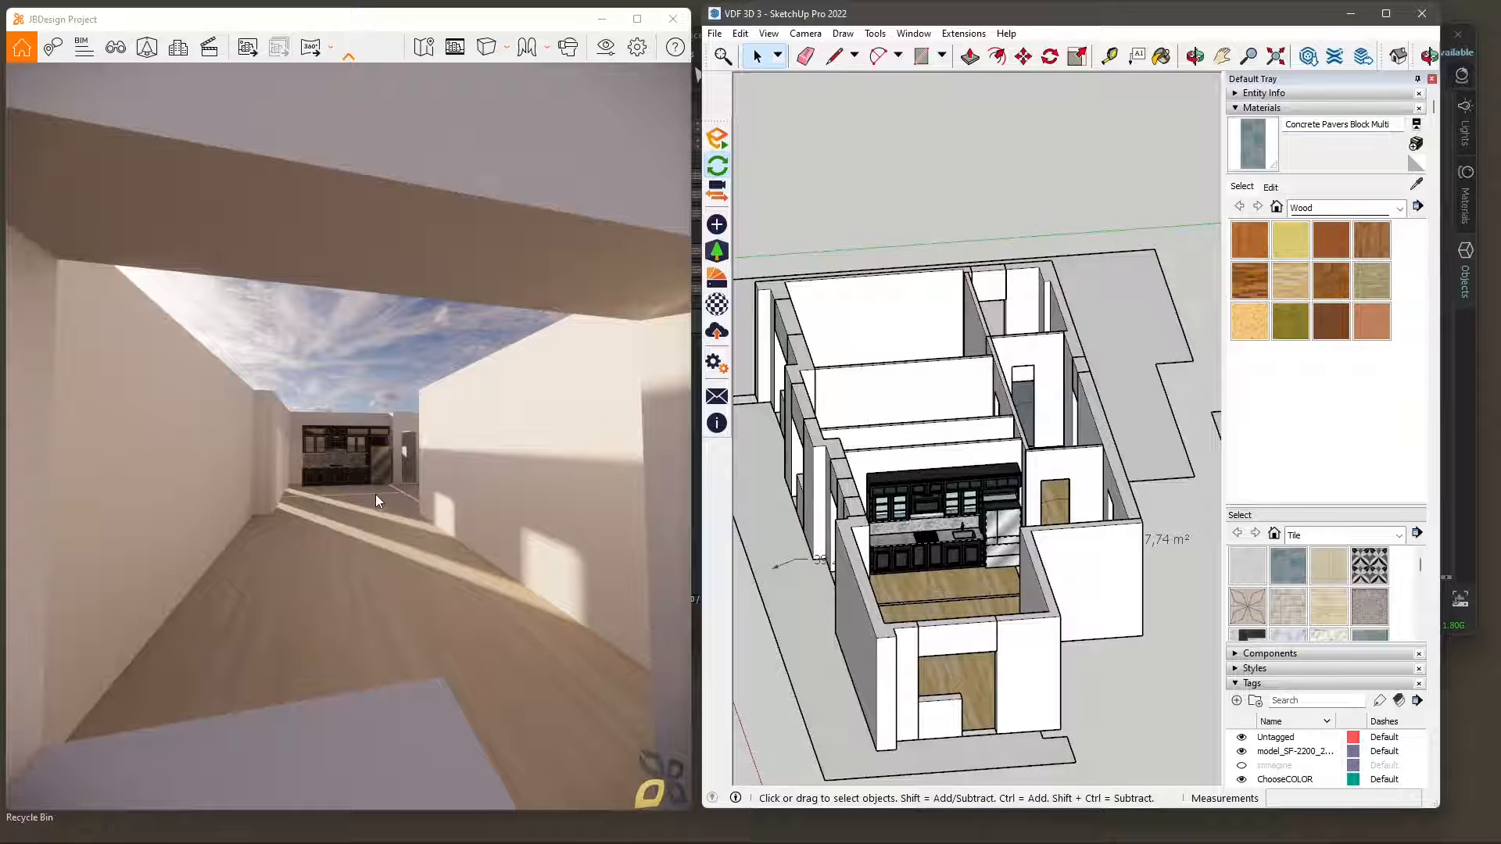
# Close the Enscape window, then move and resize the Chaos Vantage window to sit beside SketchUp.
pyautogui.click(679, 24)
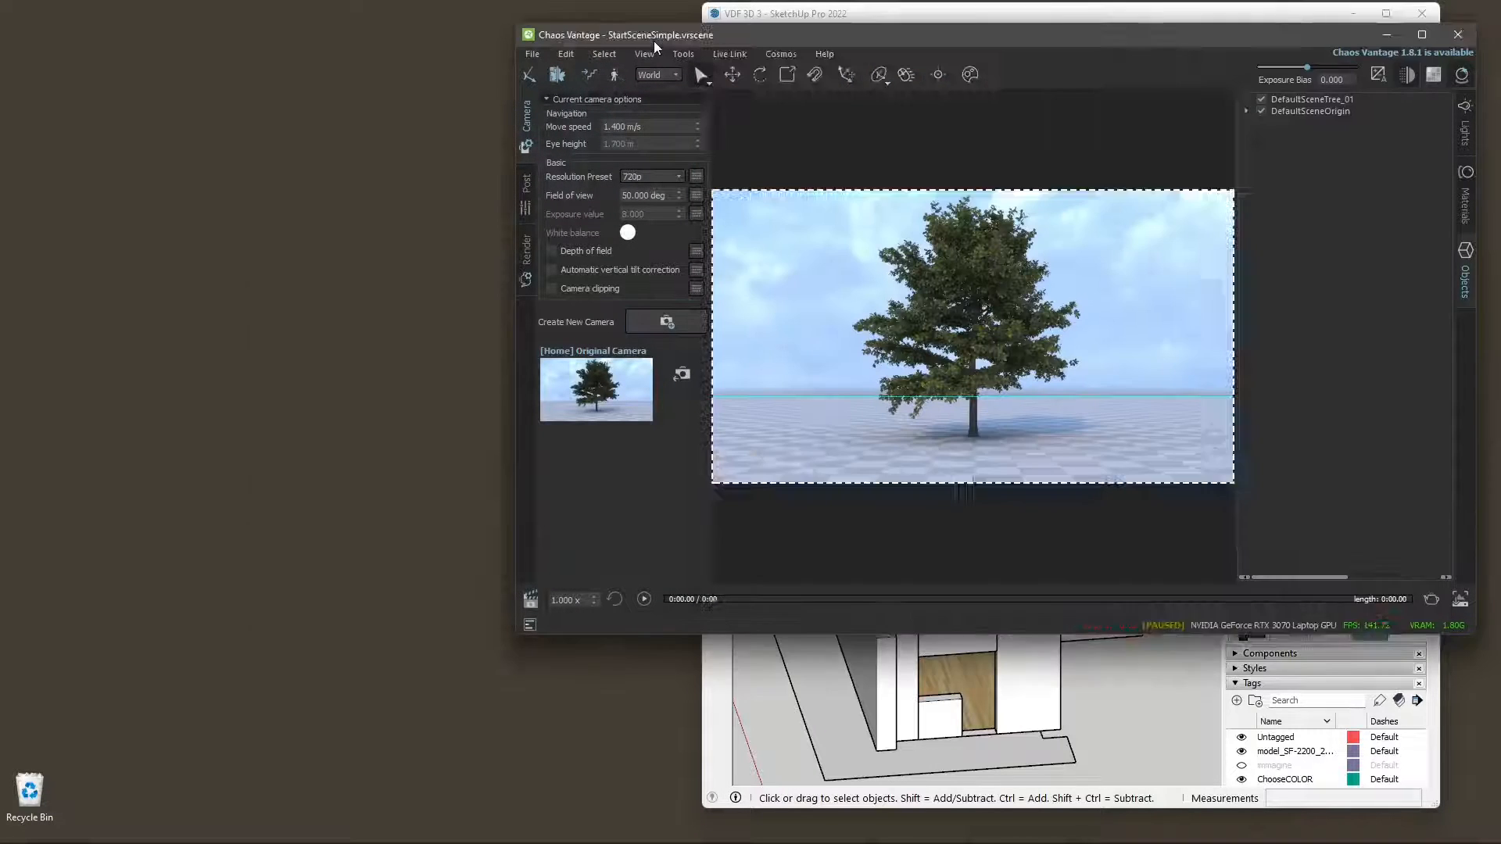
pyautogui.moveTo(653, 40); pyautogui.dragTo(148, 25)
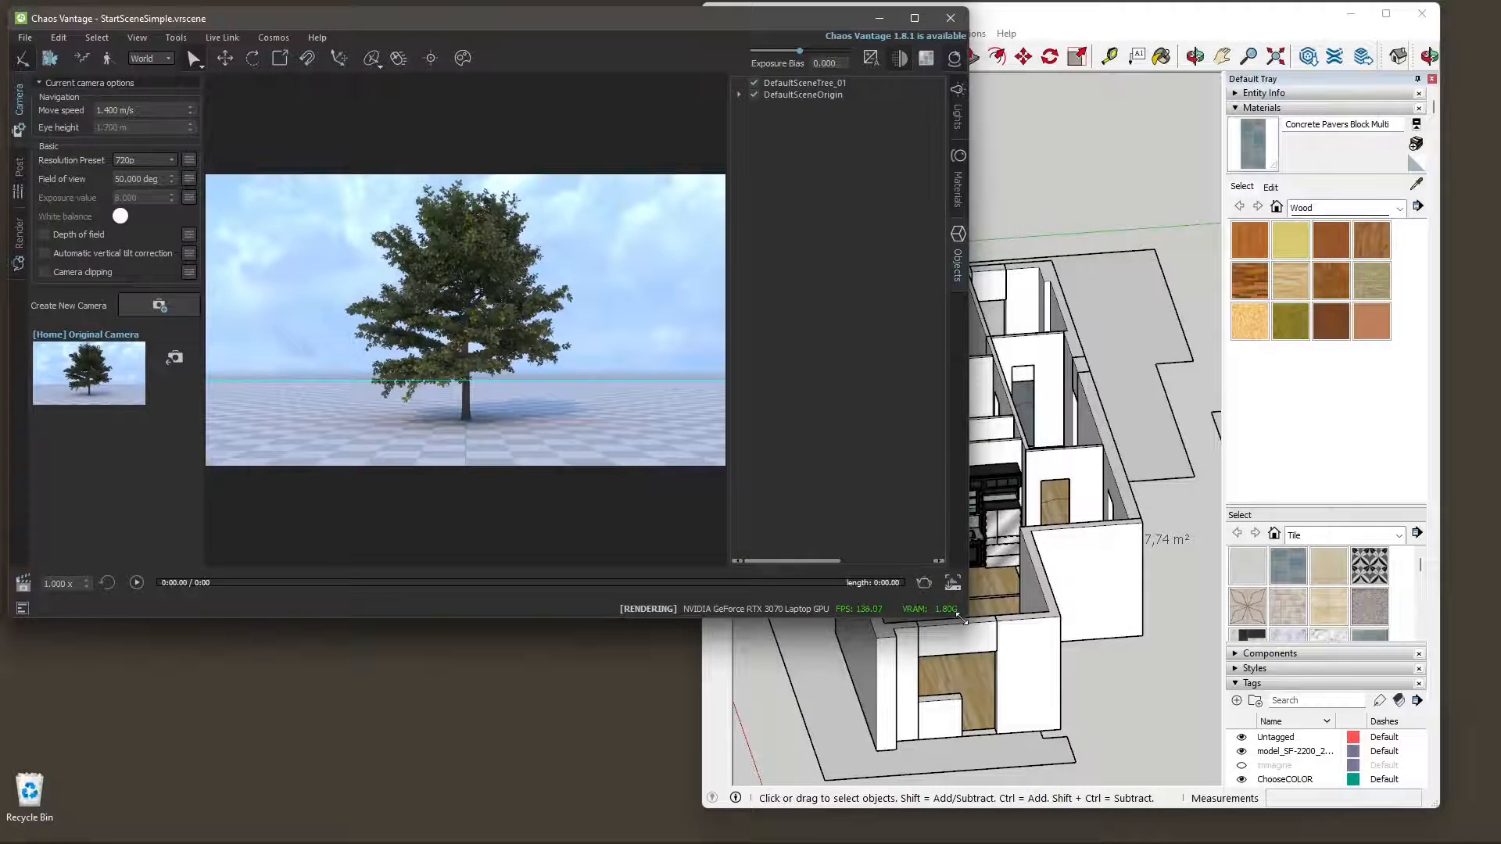
pyautogui.moveTo(960, 615); pyautogui.dragTo(692, 805)
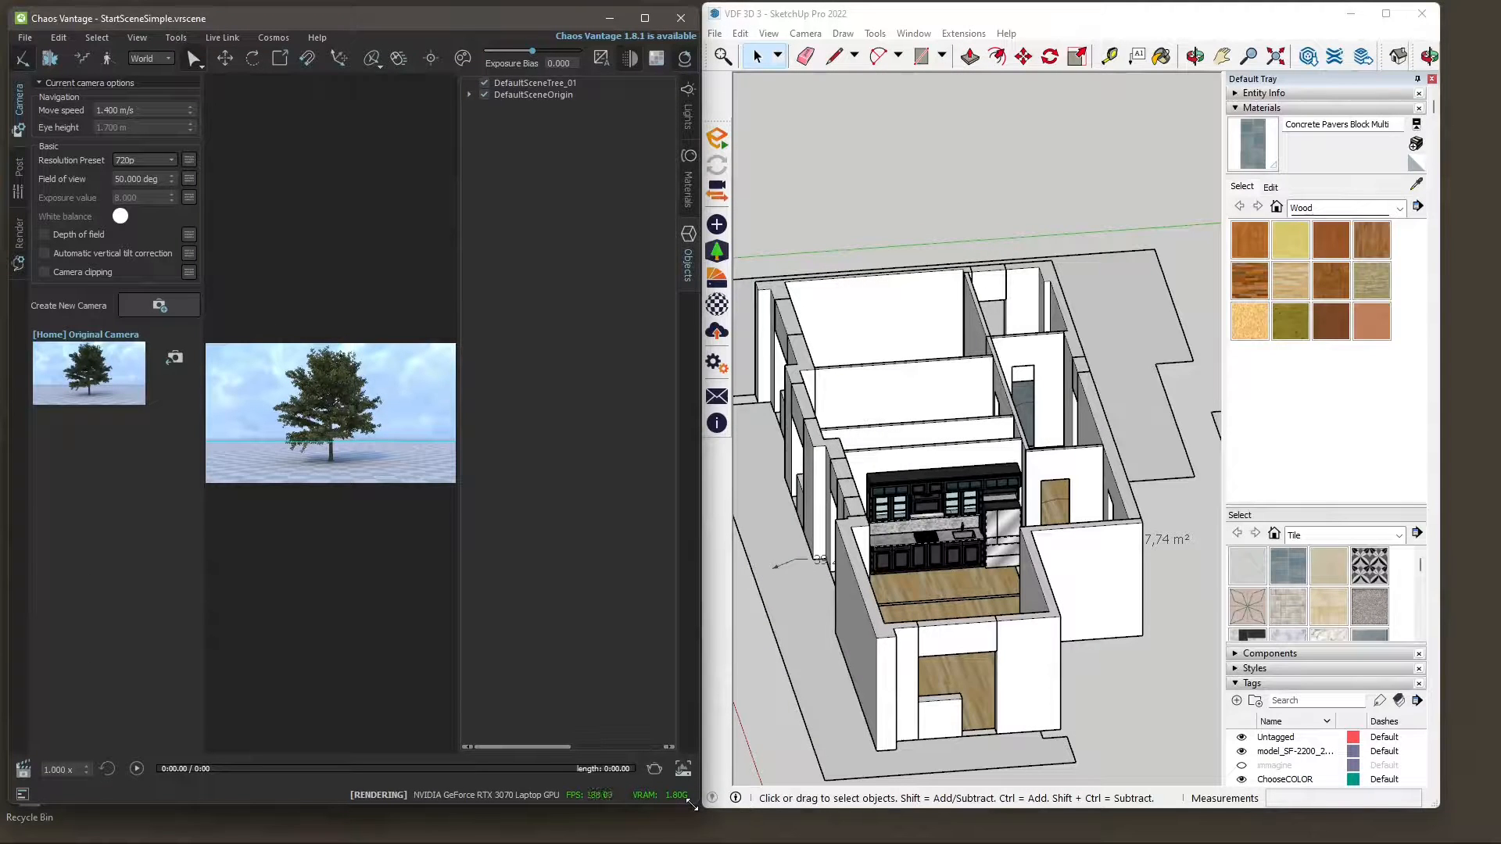
# Check the Live Link options in Chaos Vantage and examine the SketchUp apartment and its kitchen from several angles.
pyautogui.moveTo(915, 559)
pyautogui.mouseDown(button='middle')
pyautogui.moveTo(1017, 516)
pyautogui.moveTo(1017, 497)
pyautogui.mouseUp(button='middle')
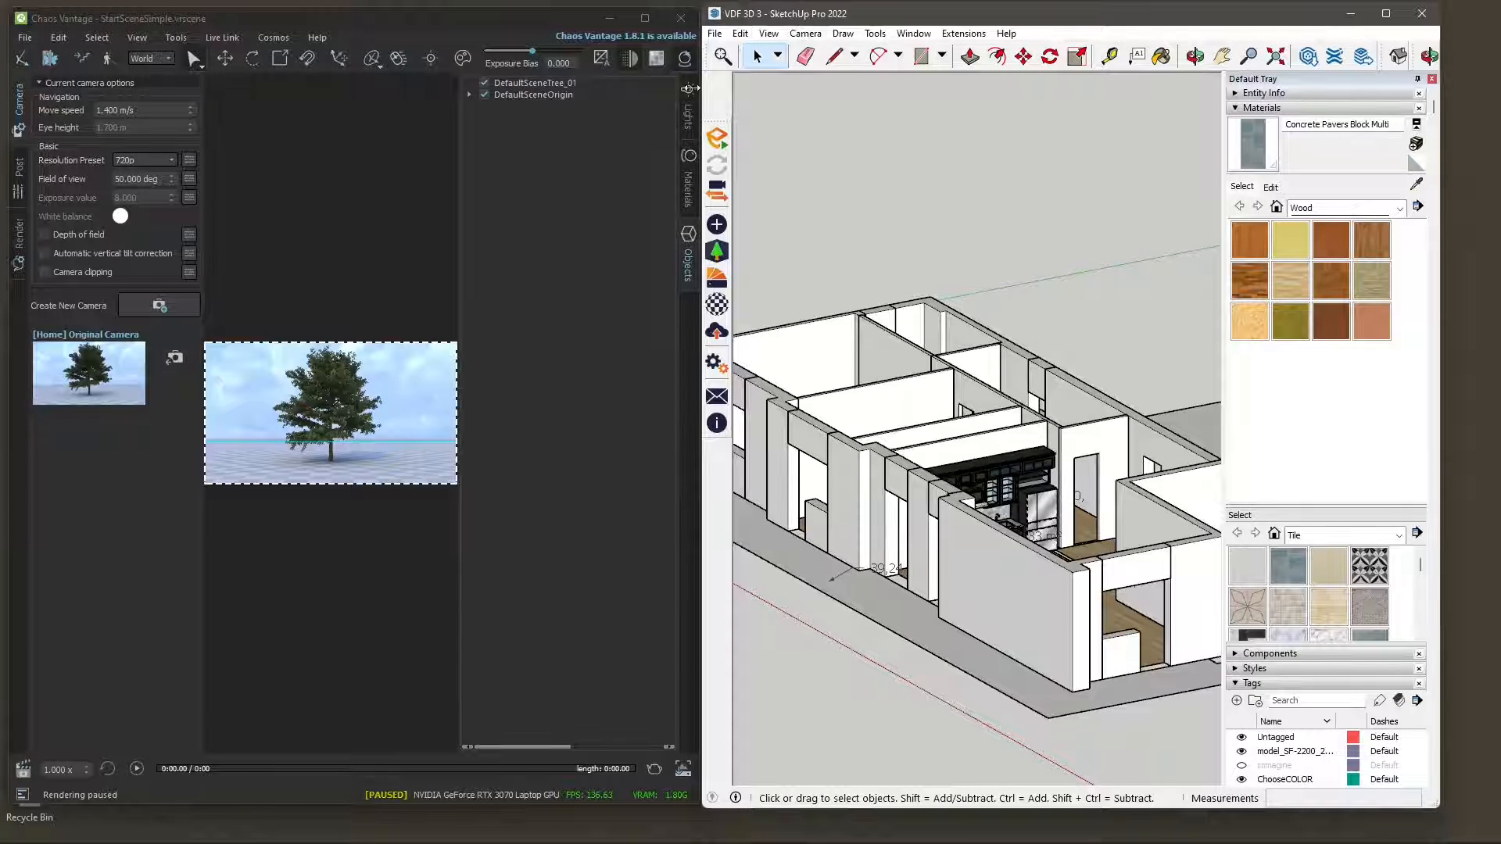
pyautogui.click(222, 37)
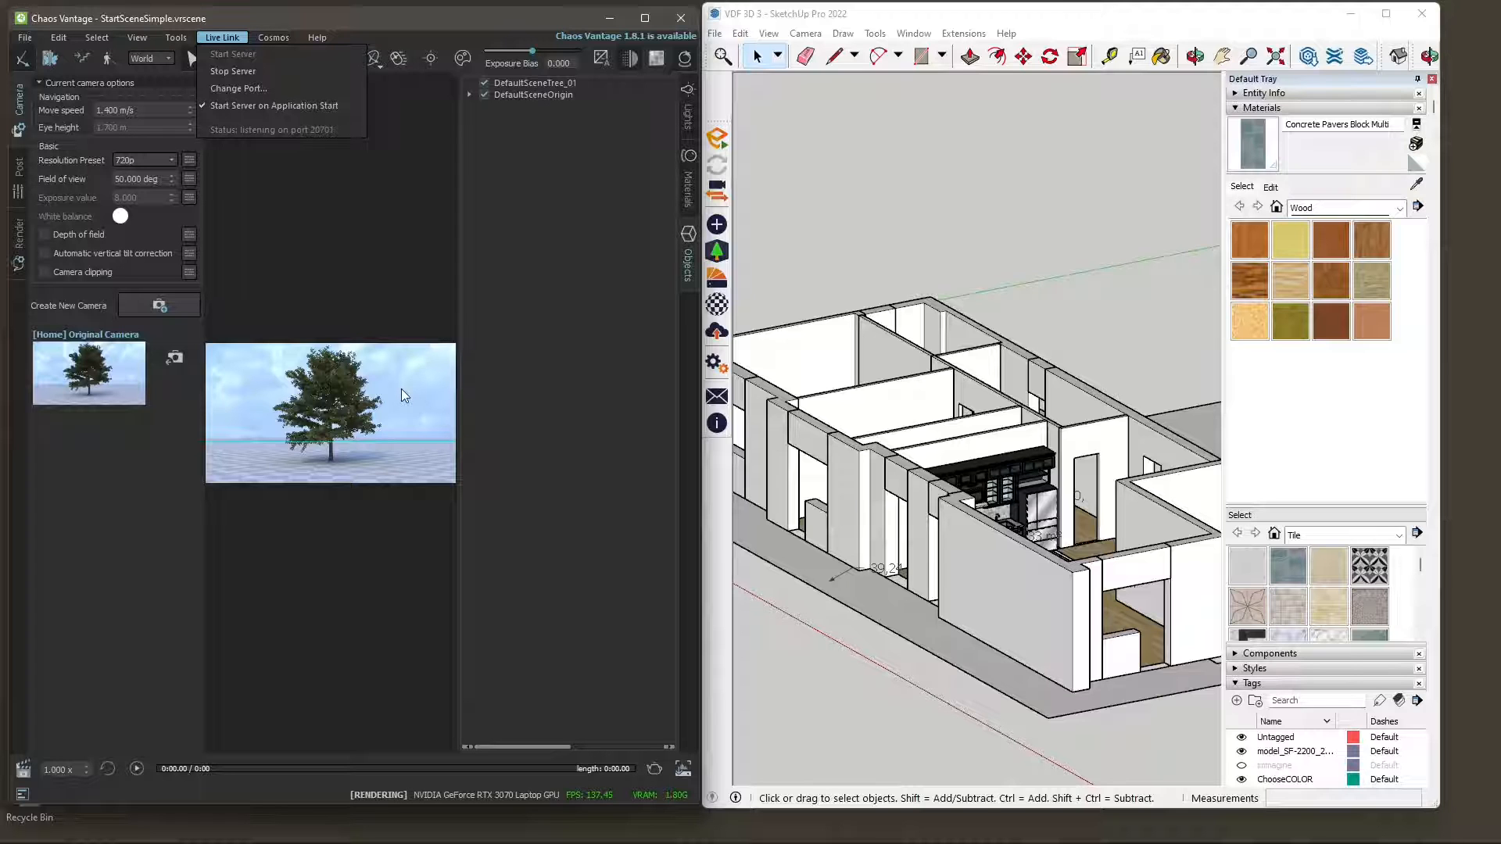
pyautogui.moveTo(879, 483); pyautogui.dragTo(829, 493, button='middle')
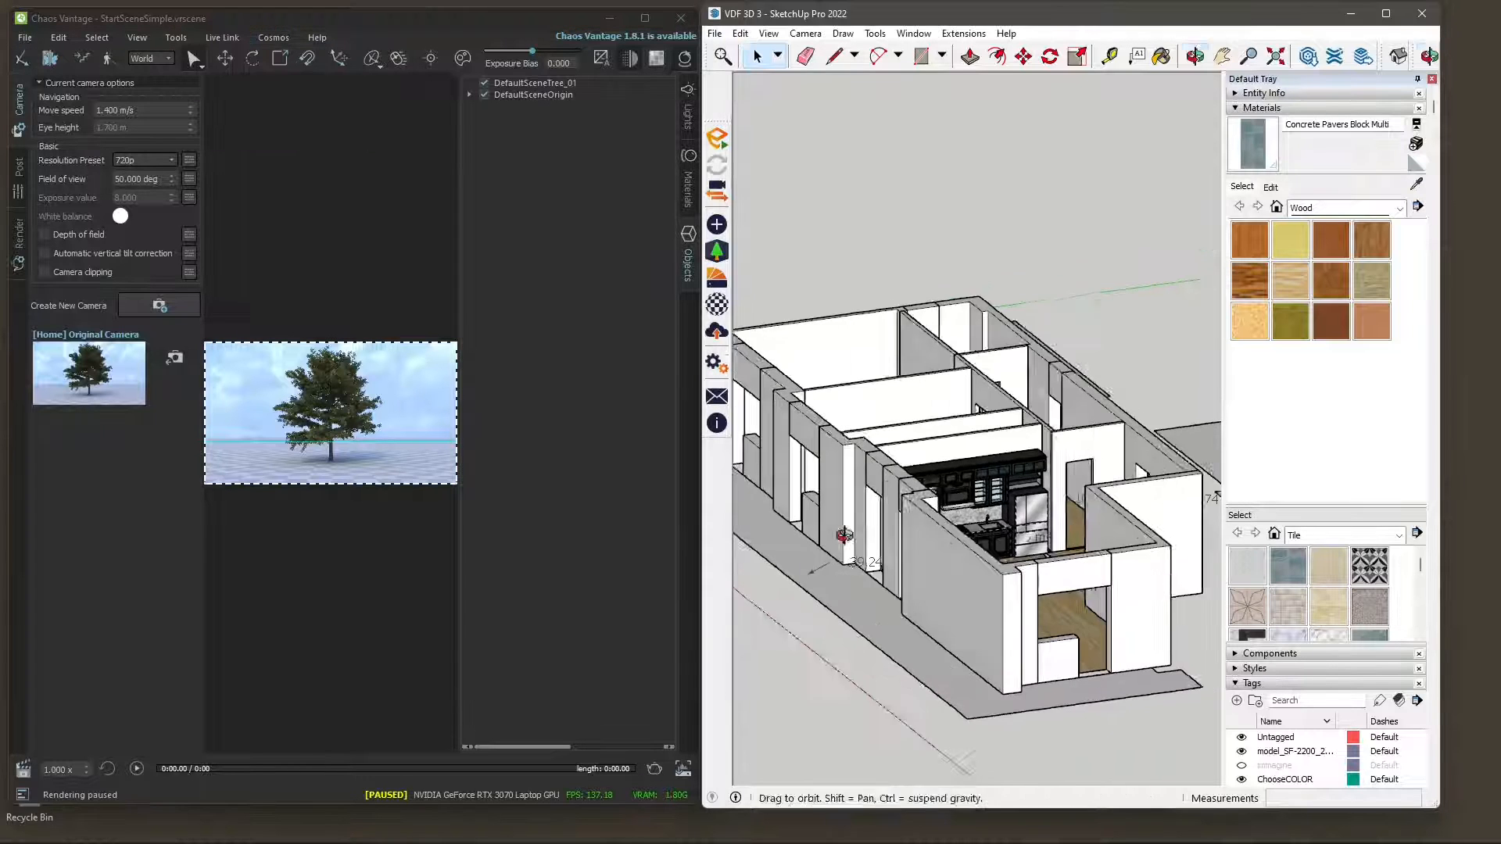
pyautogui.moveTo(942, 571)
pyautogui.mouseDown(button='middle')
pyautogui.moveTo(968, 597)
pyautogui.moveTo(1009, 411)
pyautogui.mouseUp(button='middle')
pyautogui.scroll(2, 943, 600)
pyautogui.scroll(2, 943, 601)
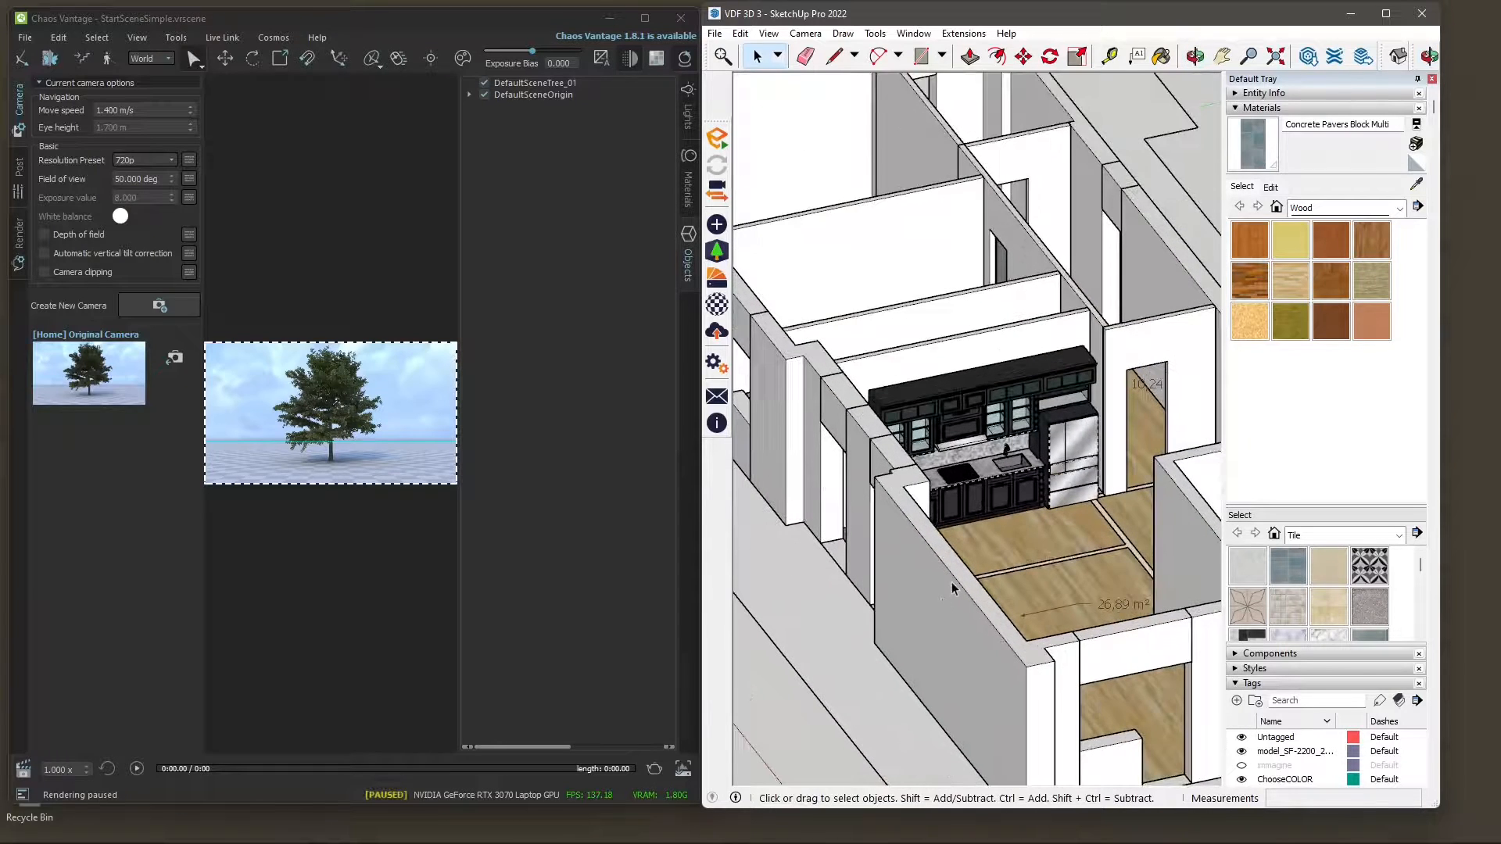
pyautogui.moveTo(977, 508); pyautogui.dragTo(1024, 491, button='middle')
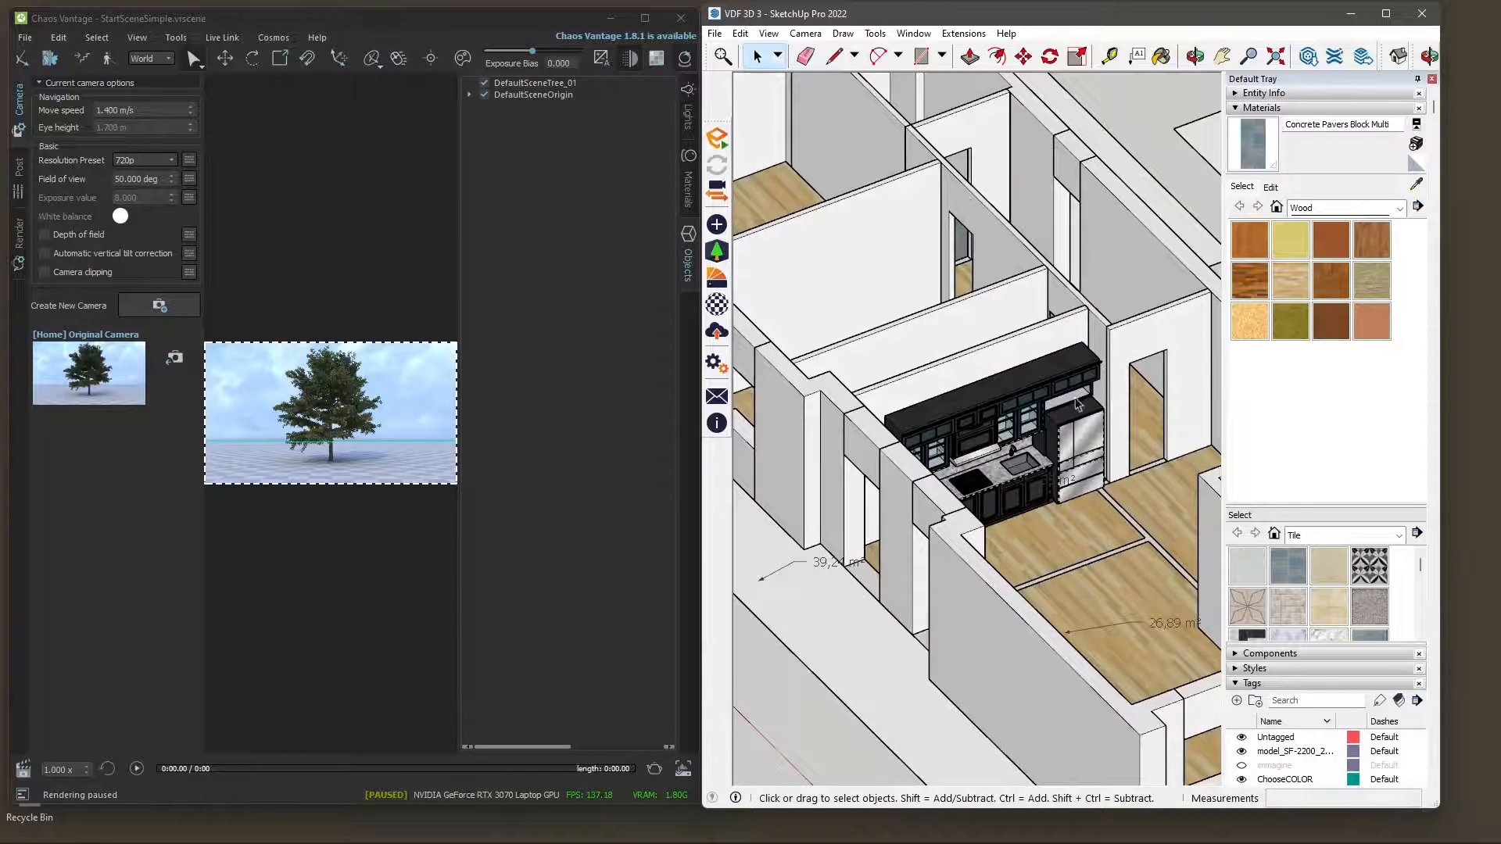
pyautogui.scroll(-3, 1077, 405)
# Open the 3D model export in SketchUp, review the available file formats, and leave without exporting.
pyautogui.click(714, 34)
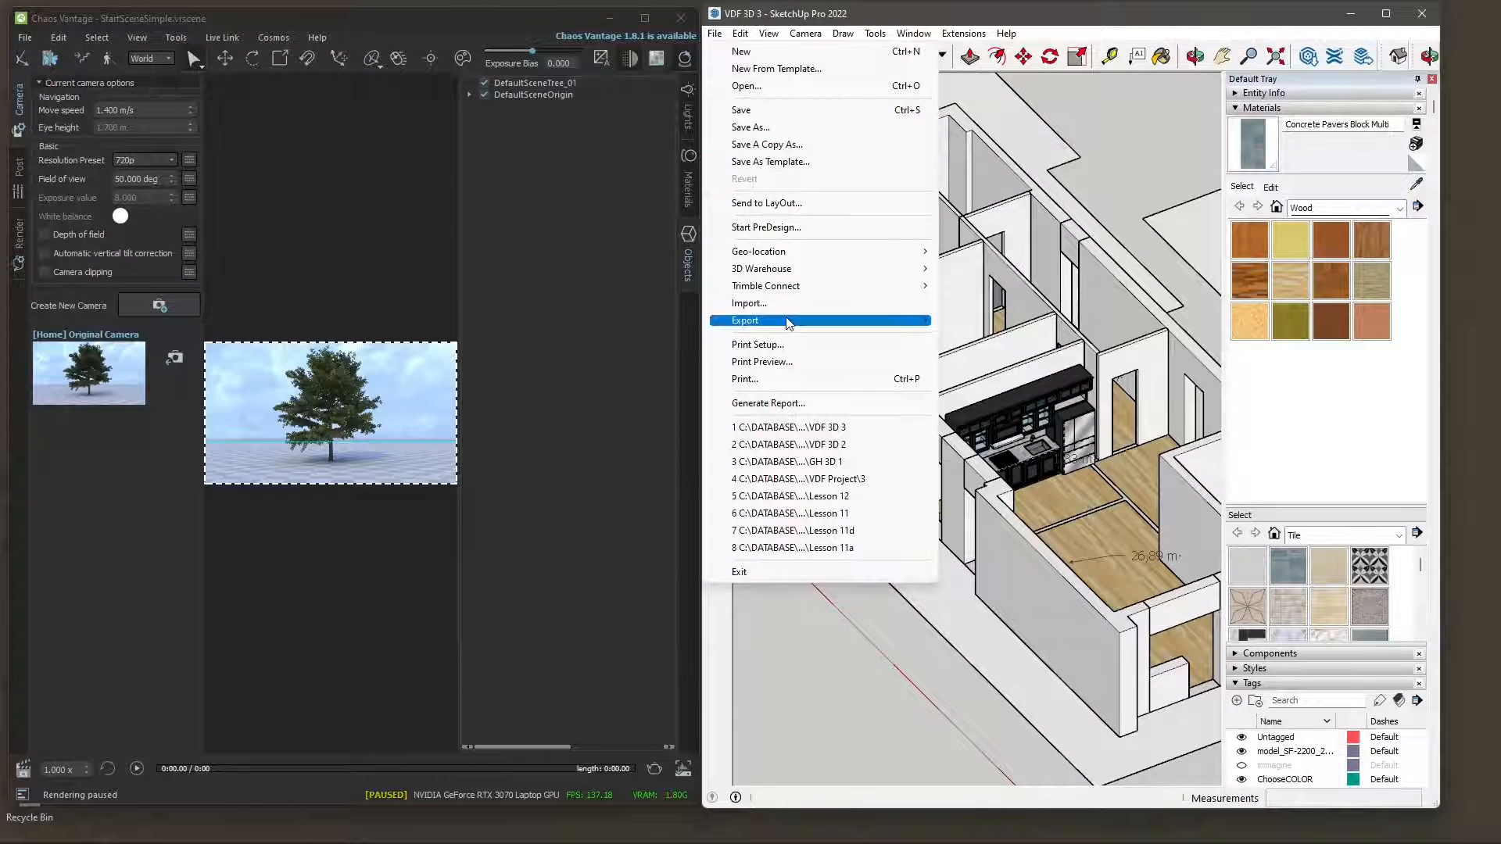
pyautogui.moveTo(789, 322)
pyautogui.click(988, 321)
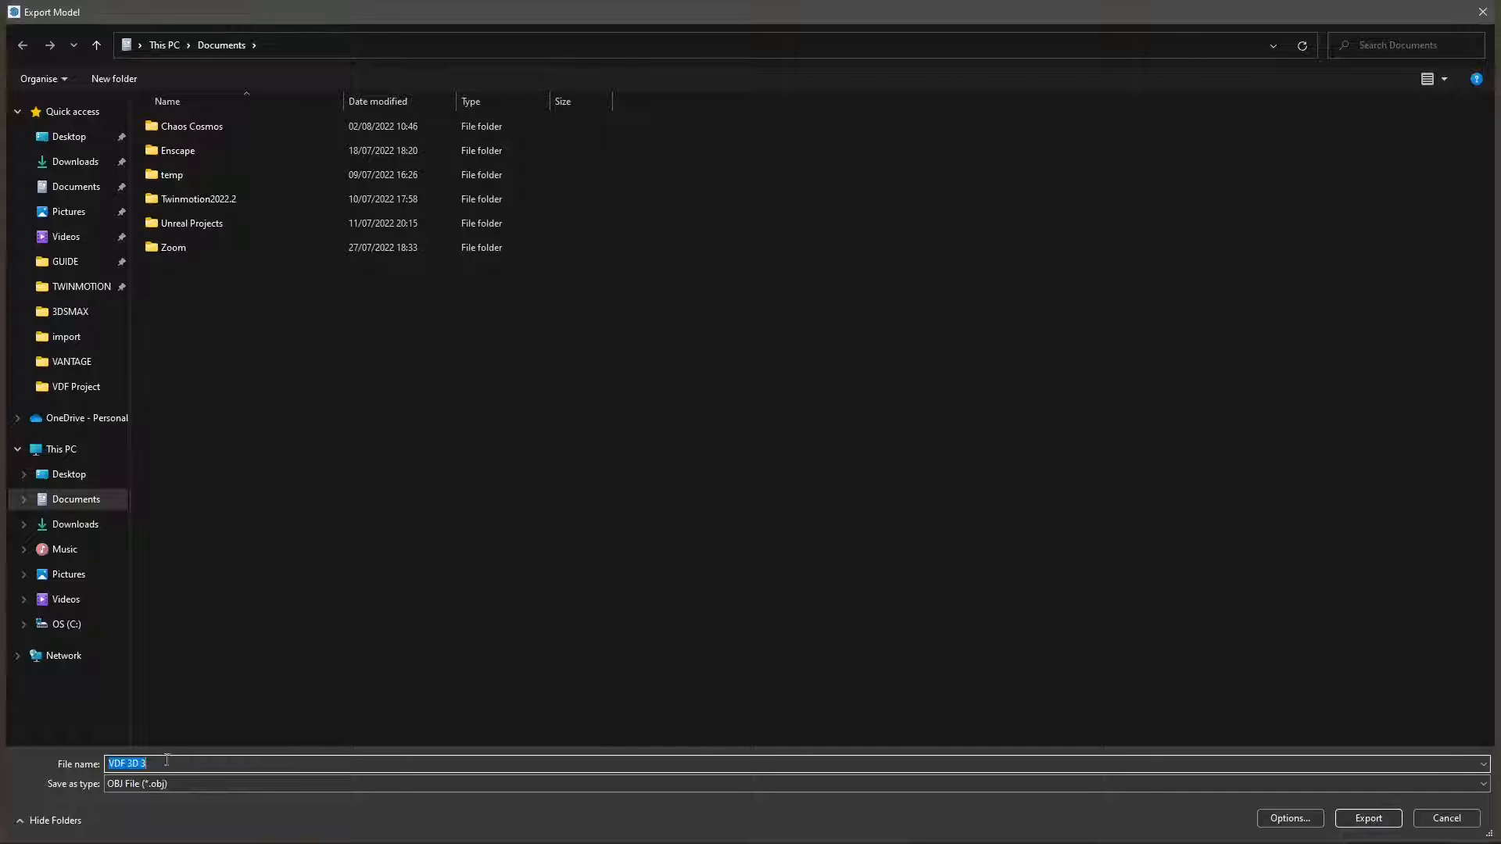
pyautogui.click(145, 782)
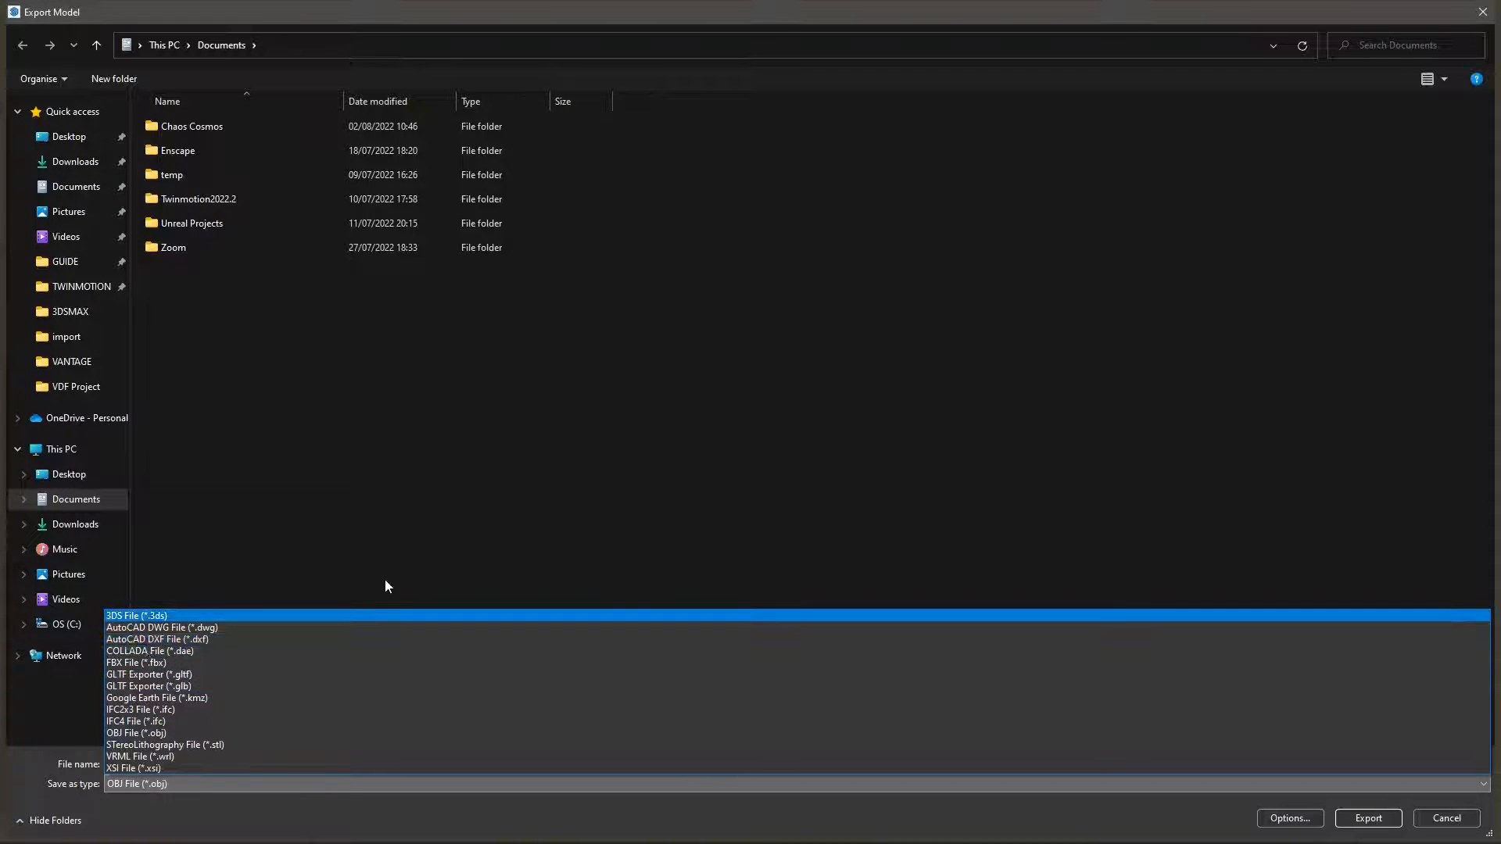
pyautogui.click(400, 560)
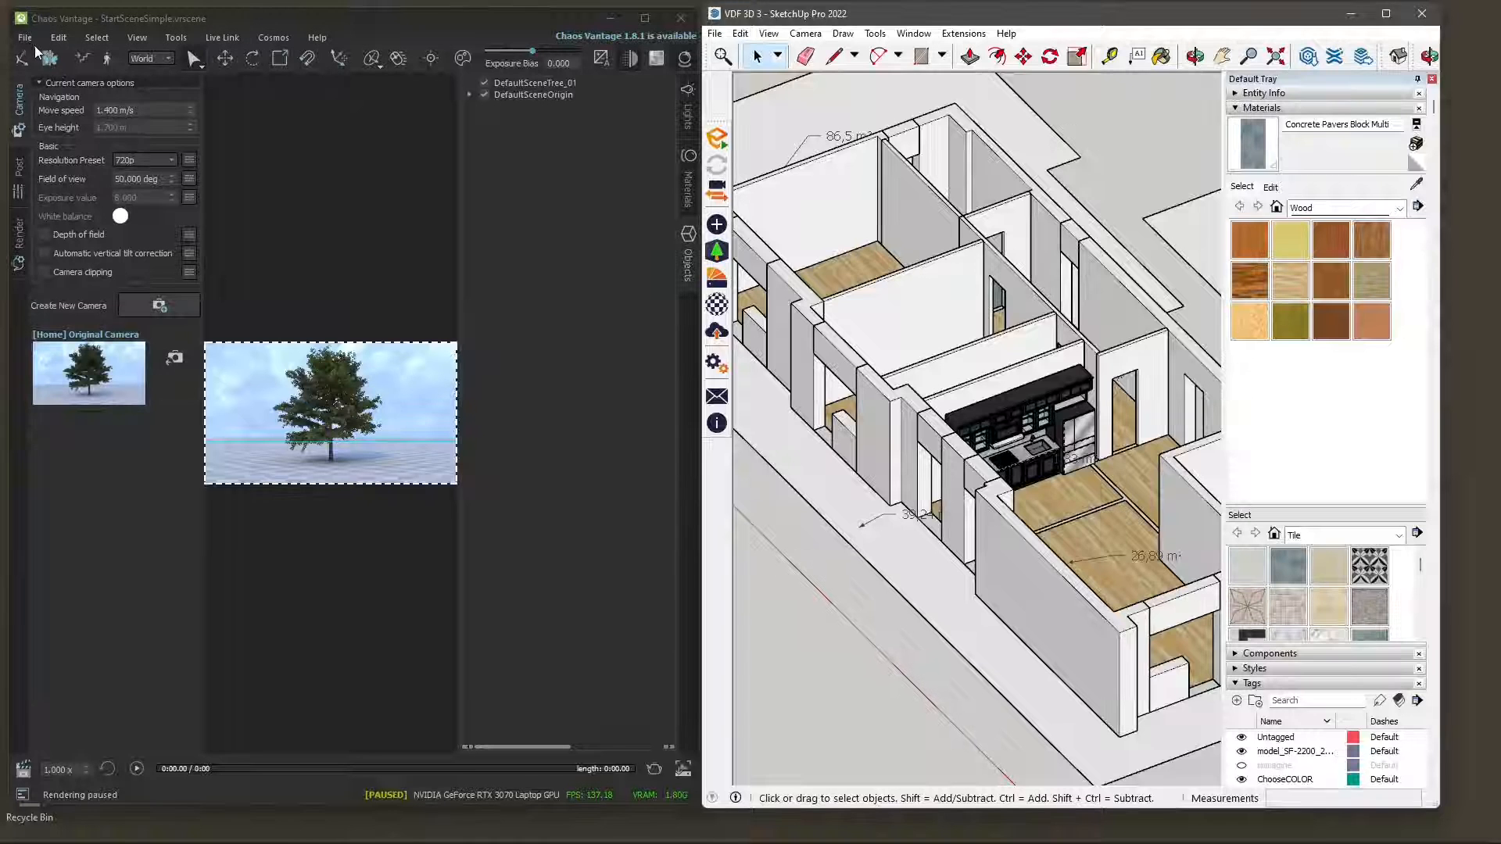
# Start a file import in Chaos Vantage and browse to the import folder inside VANTAGE.
pyautogui.click(19, 39)
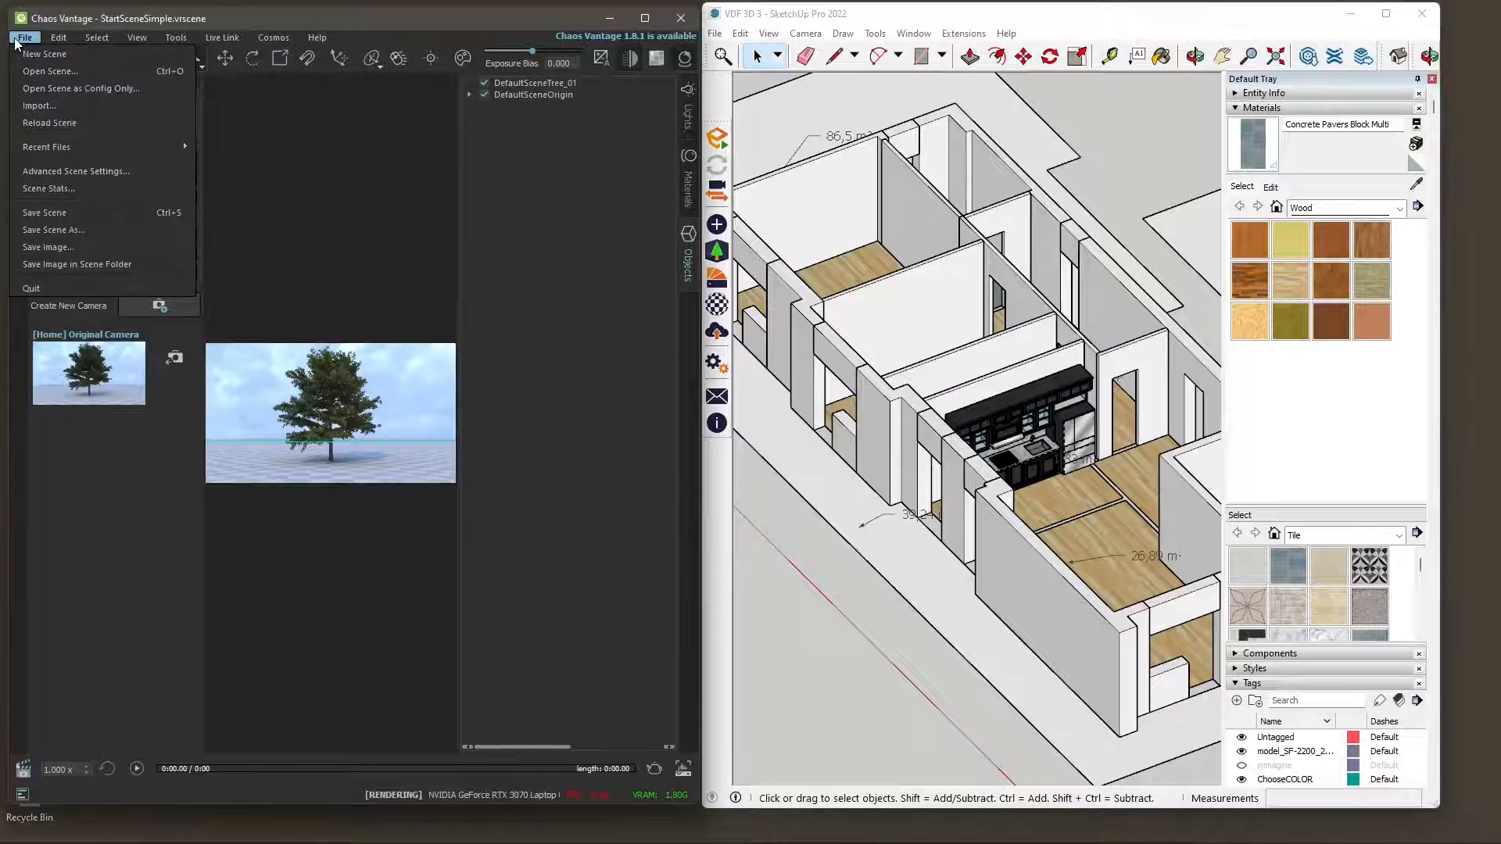
pyautogui.click(53, 109)
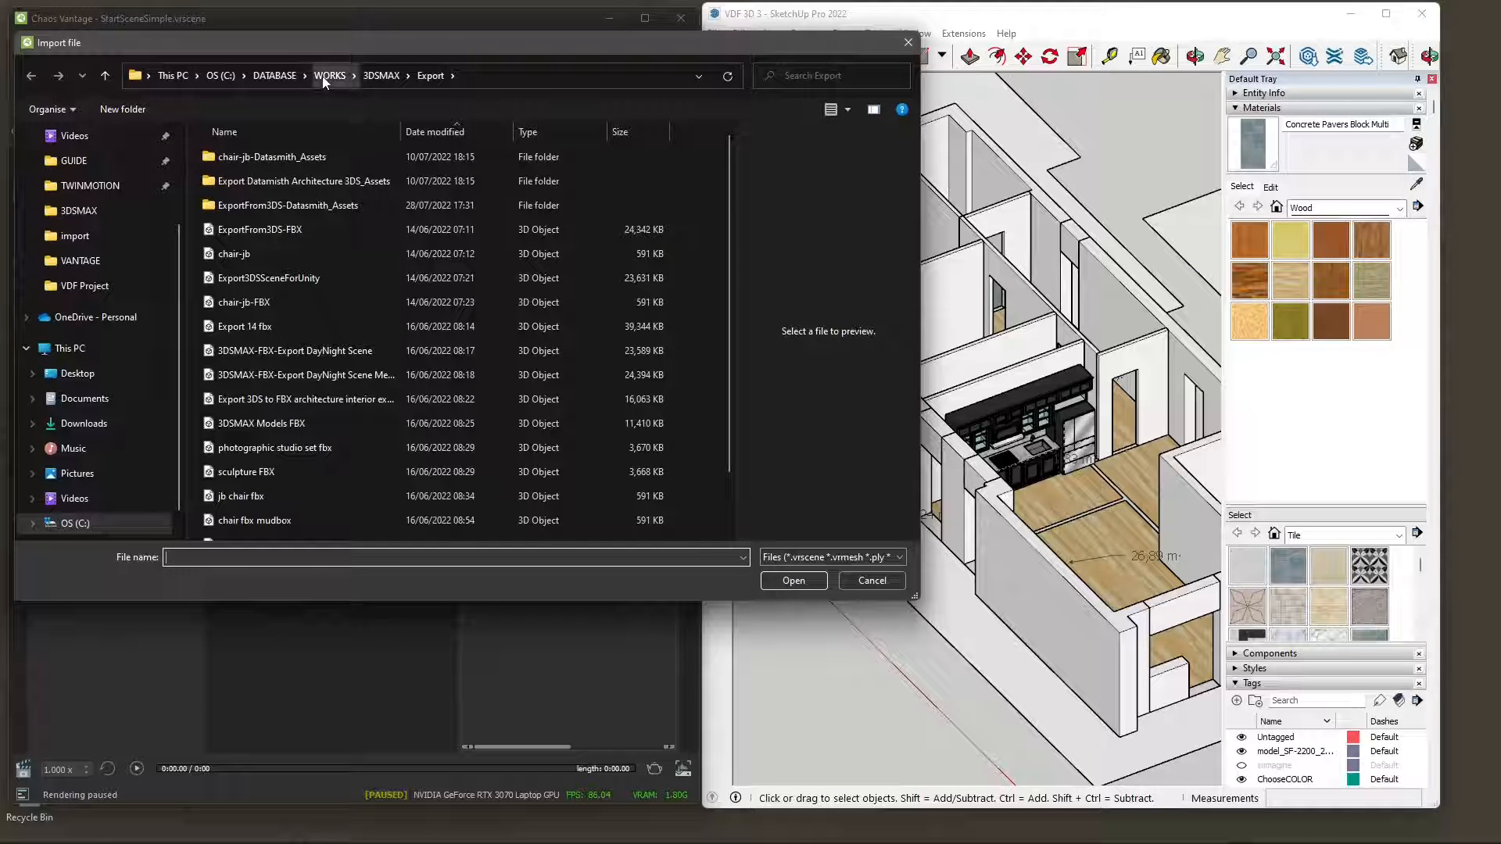
pyautogui.click(81, 261)
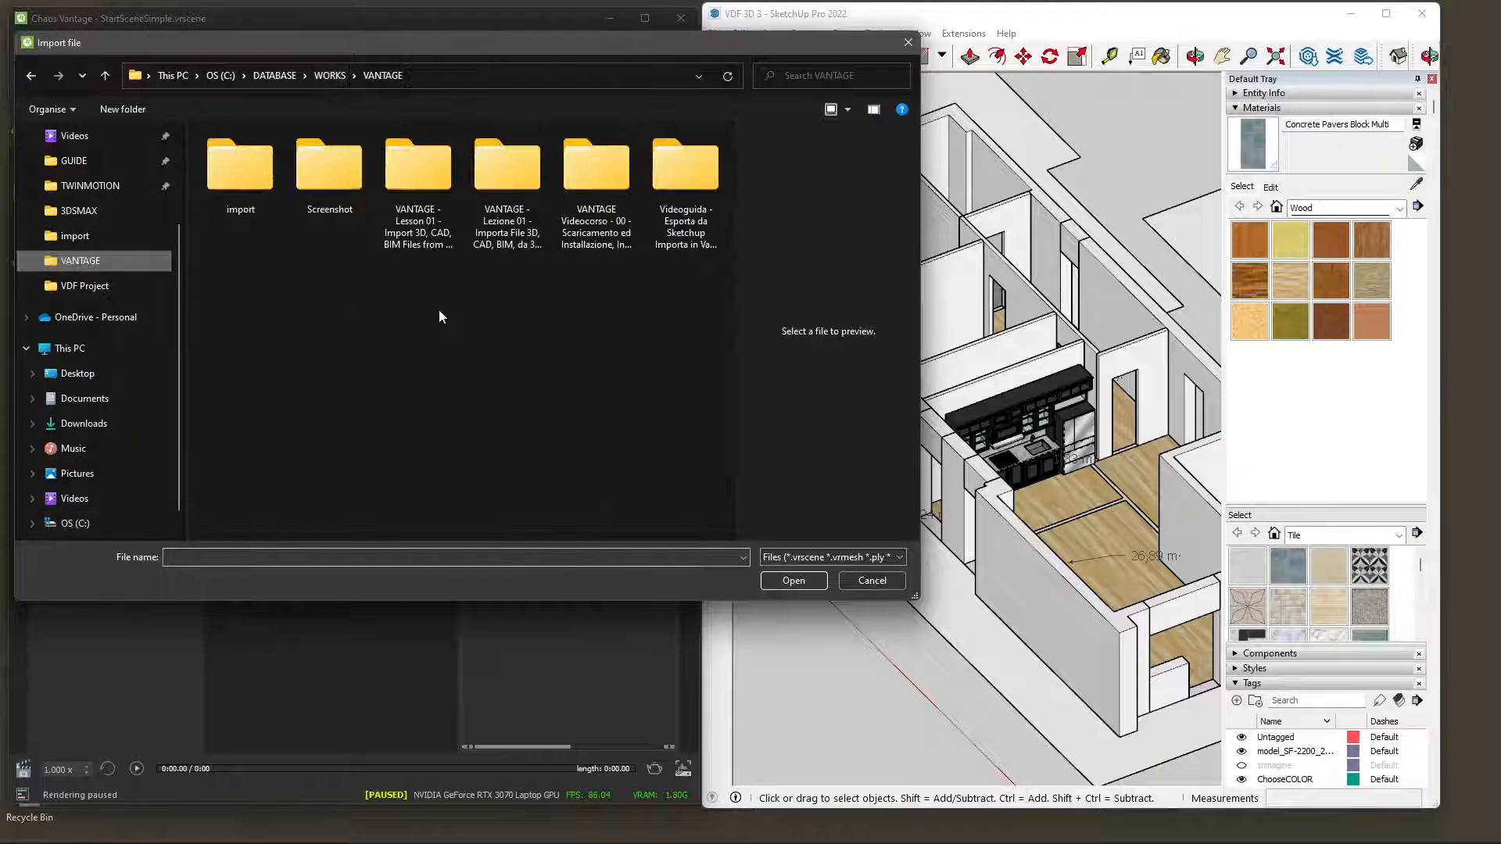
pyautogui.doubleClick(262, 203)
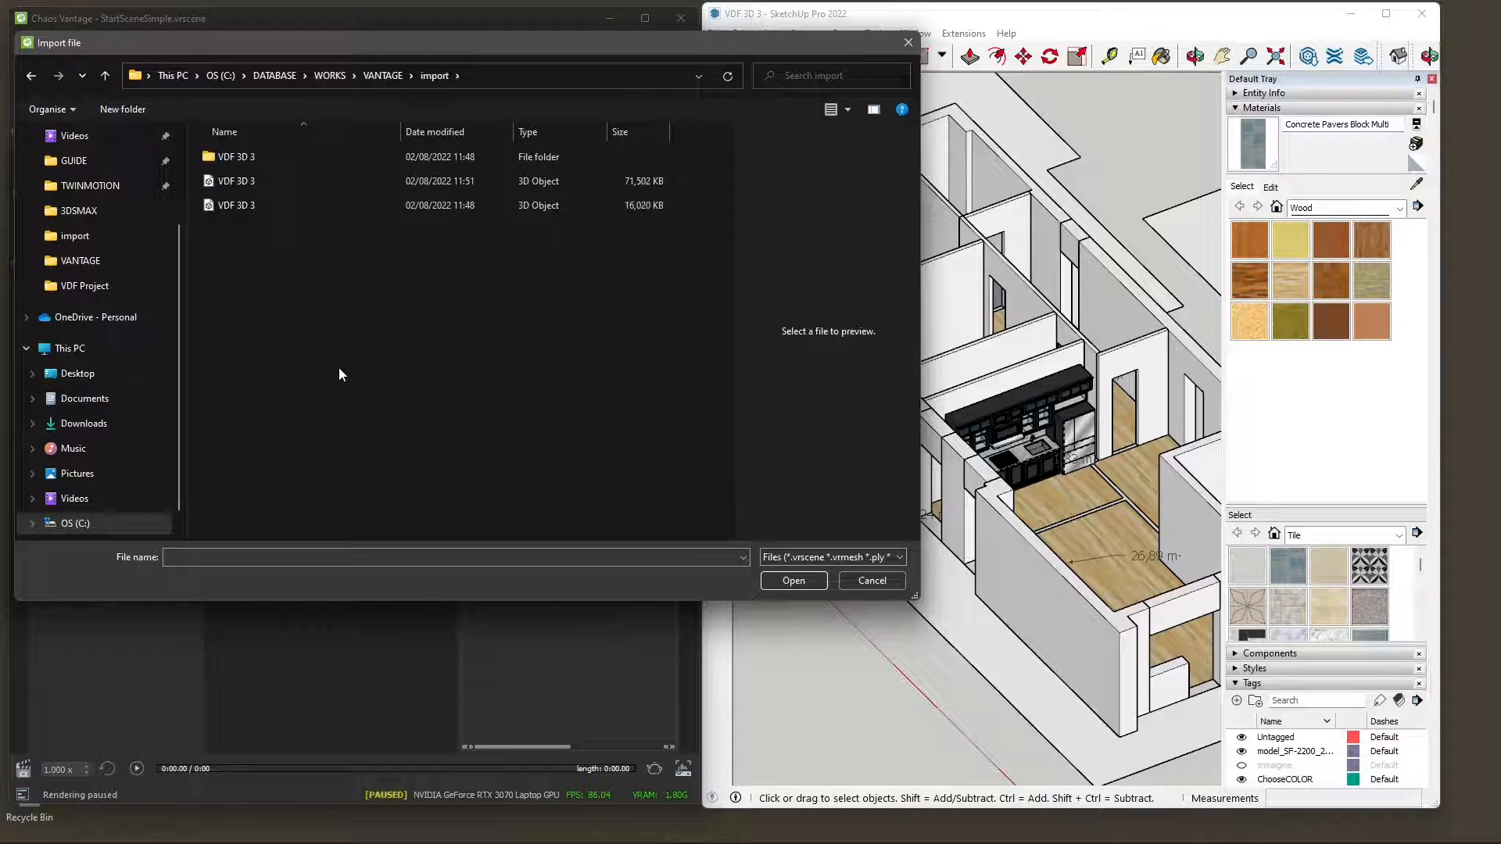
# Select the smaller VDF 3D 3 object file and check its file type in the properties.
pyautogui.click(243, 203)
pyautogui.rightClick(242, 204)
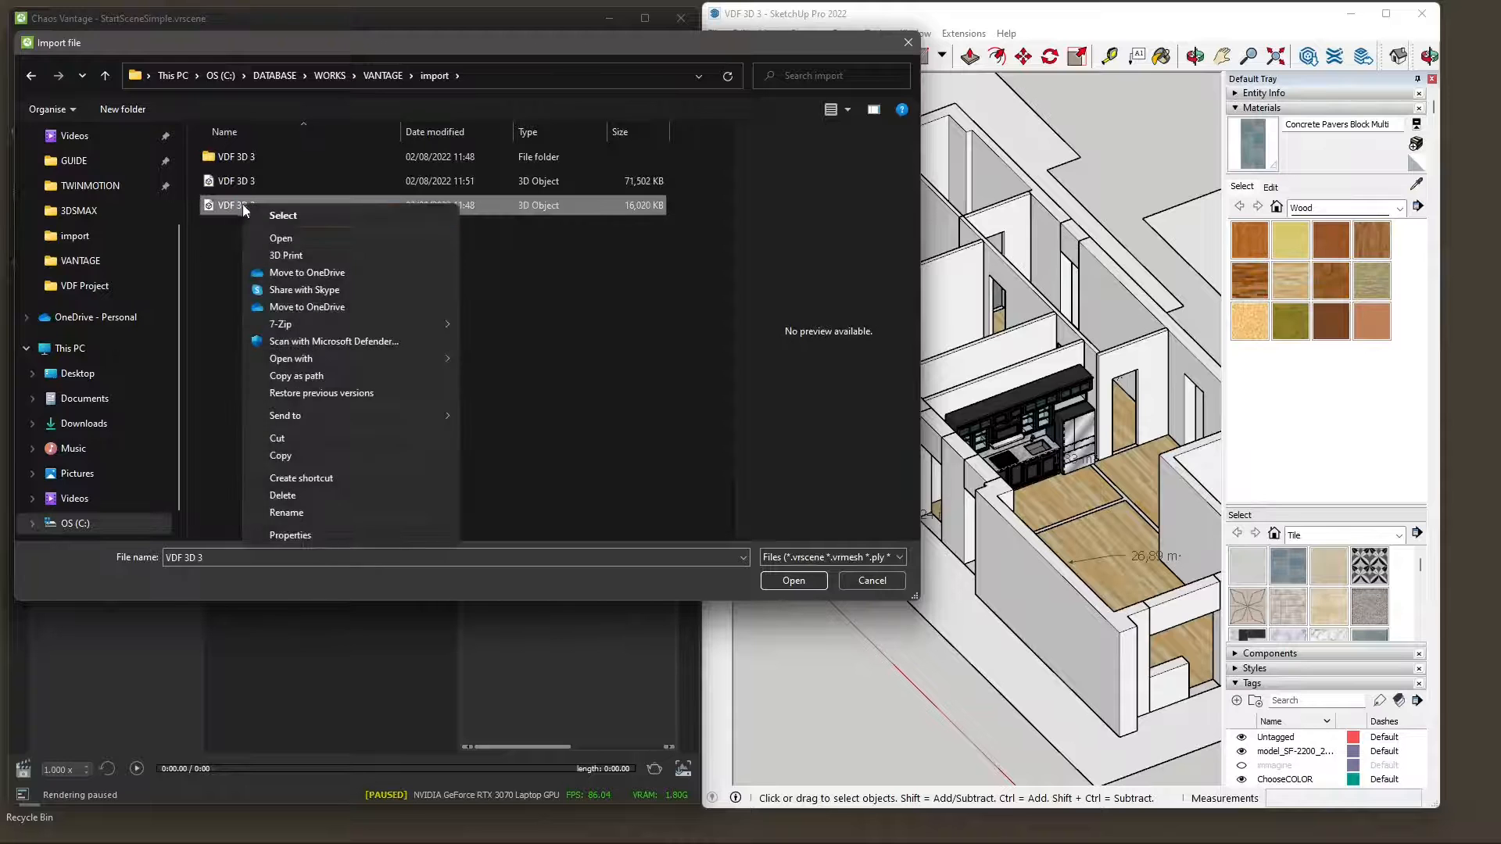
pyautogui.click(286, 535)
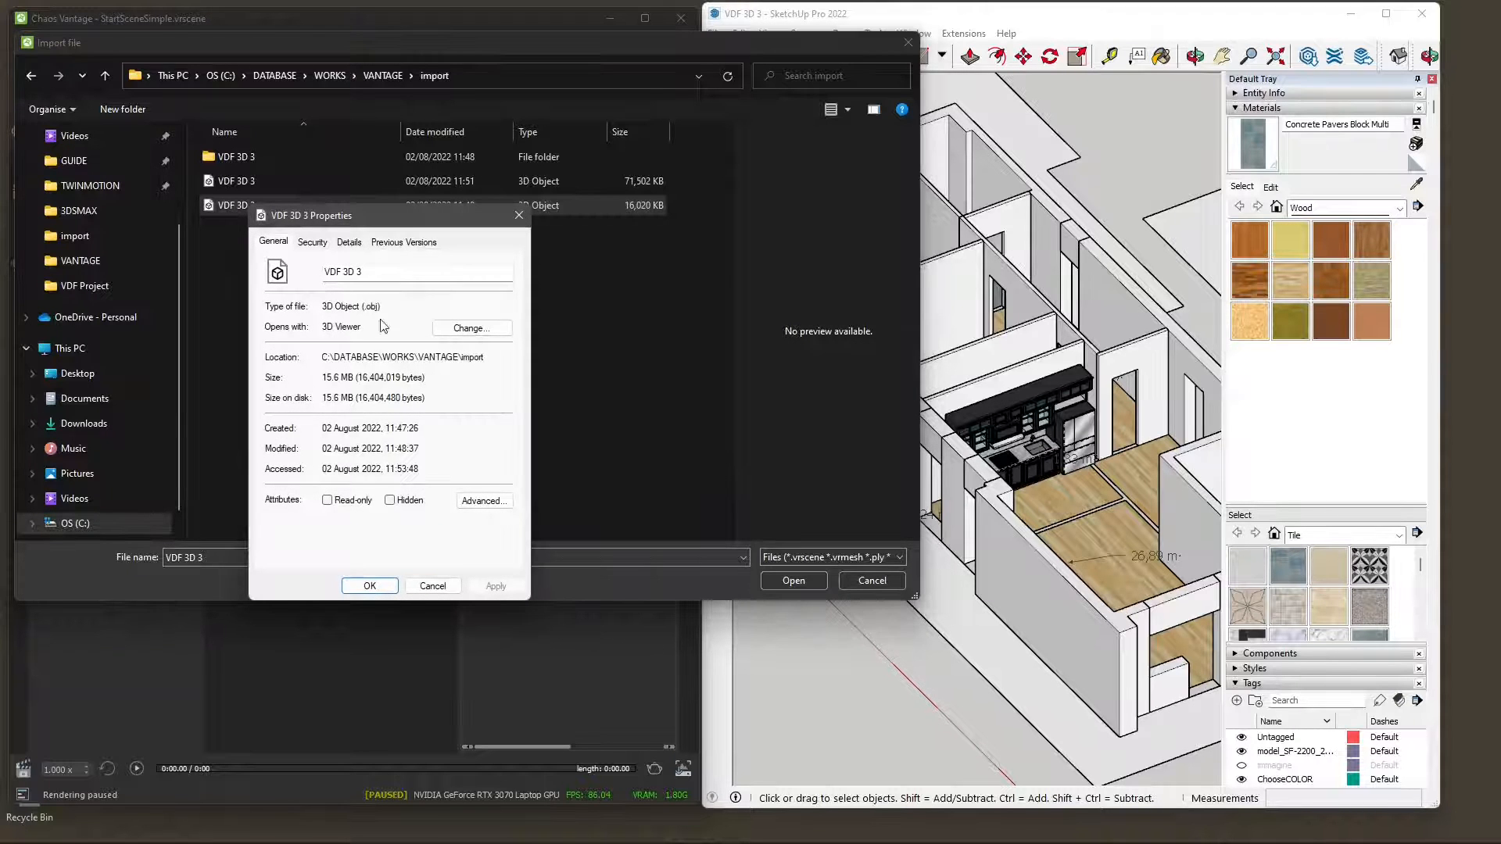
pyautogui.click(518, 215)
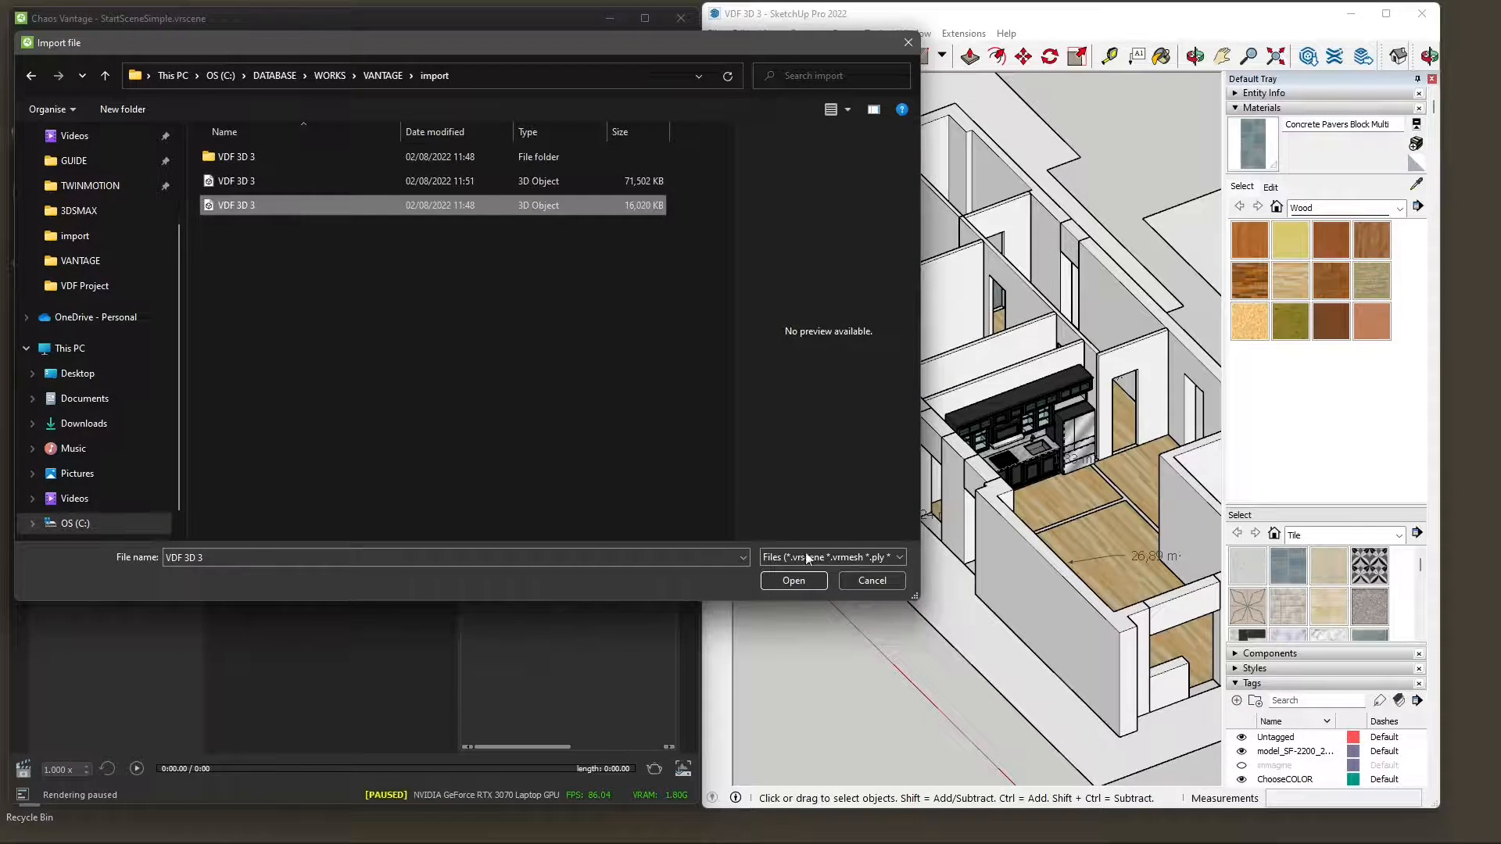
# Import the selected VDF 3D 3.obj file into the current Vantage scene after reviewing the import filters.
pyautogui.click(791, 582)
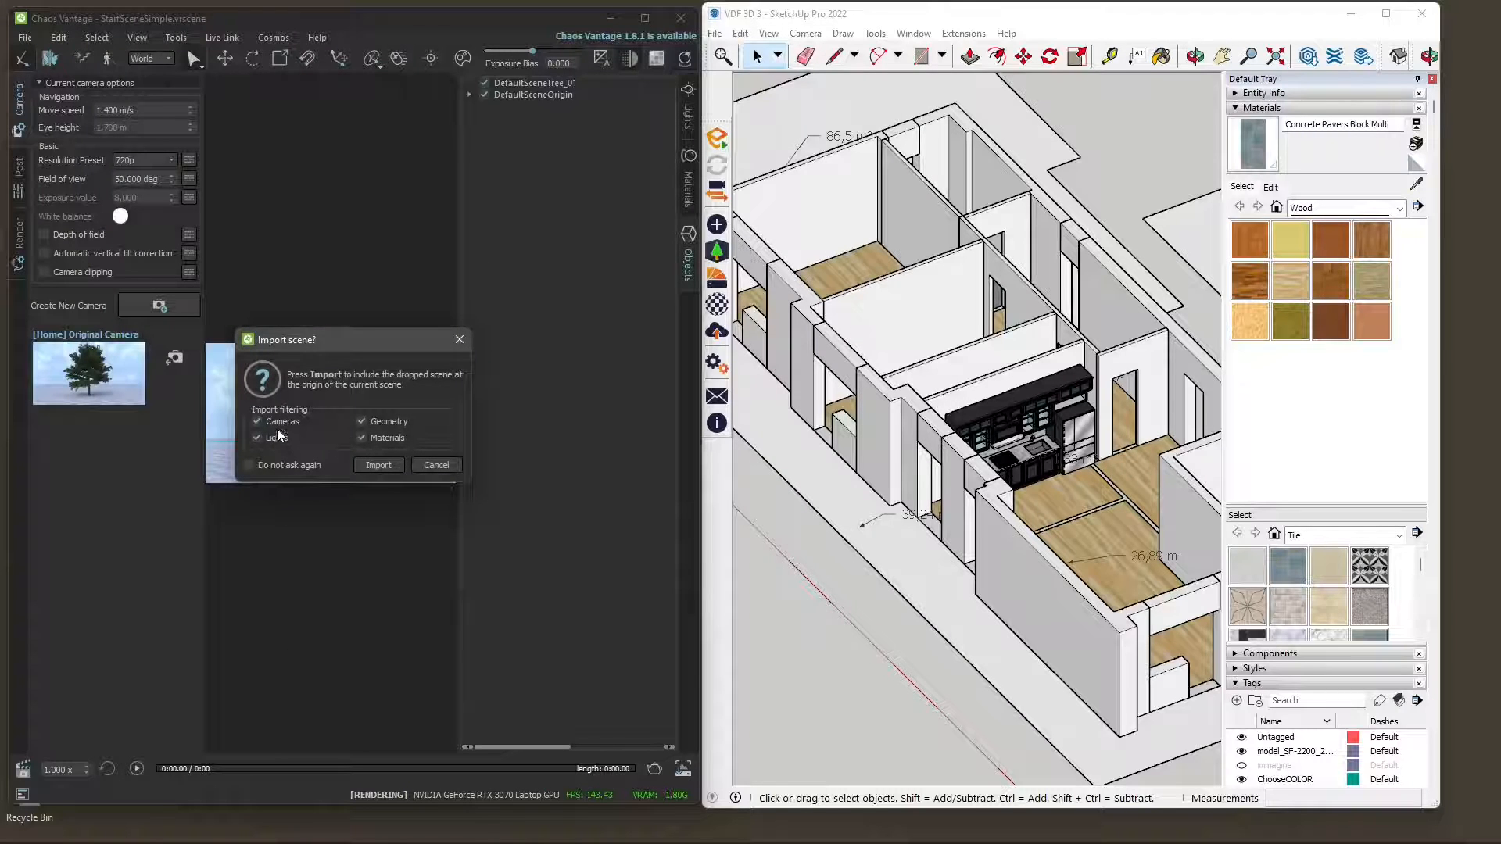
pyautogui.click(277, 424)
pyautogui.click(383, 438)
pyautogui.click(282, 437)
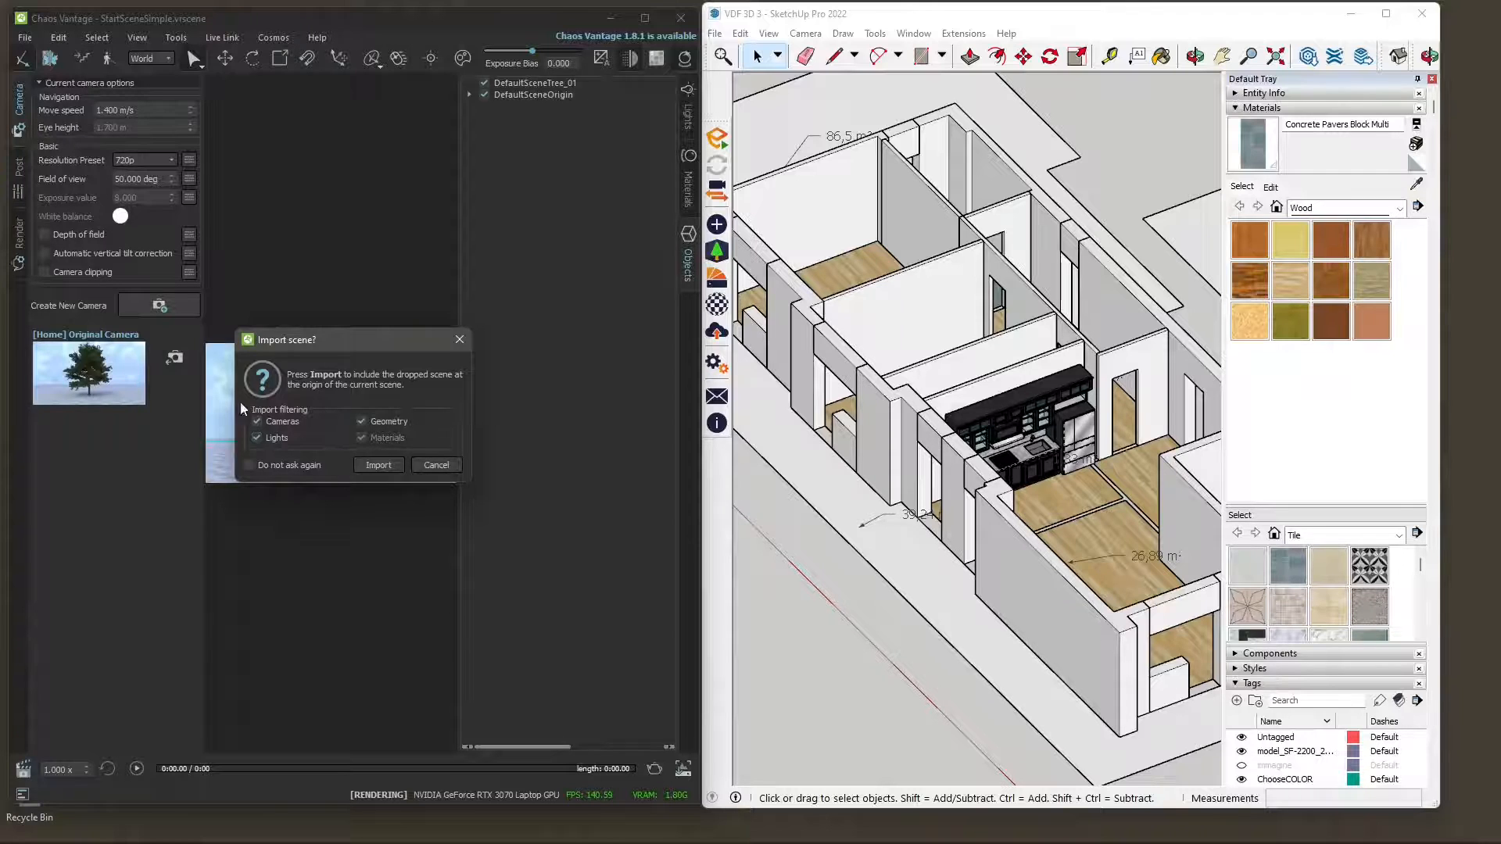
pyautogui.click(381, 466)
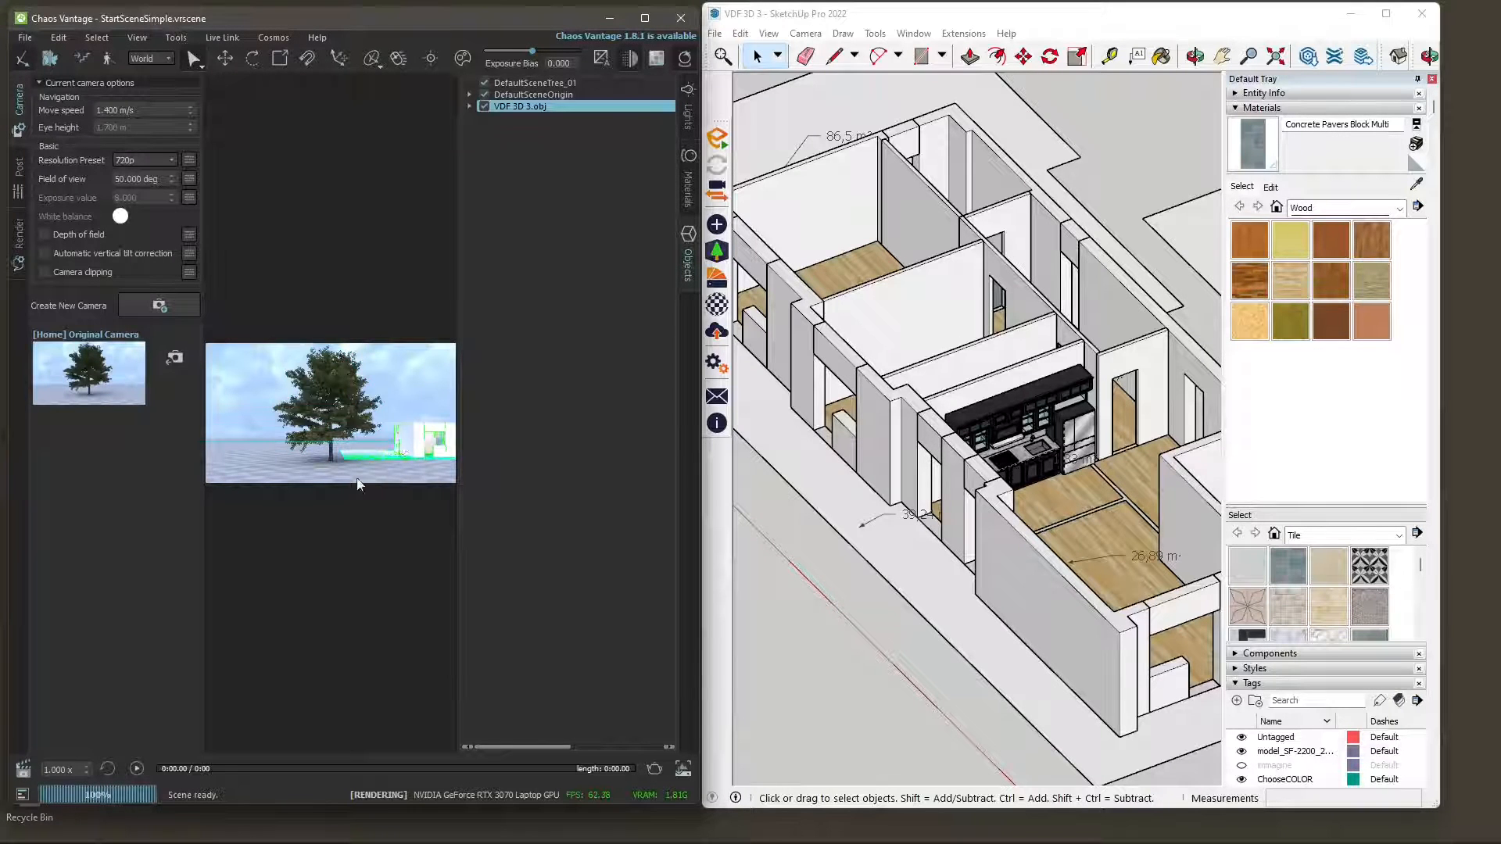
# Expand the imported VDF 3D 3.obj in the object list and switch the Mesh20 Group17 Model's visibility off and on.
pyautogui.click(470, 106)
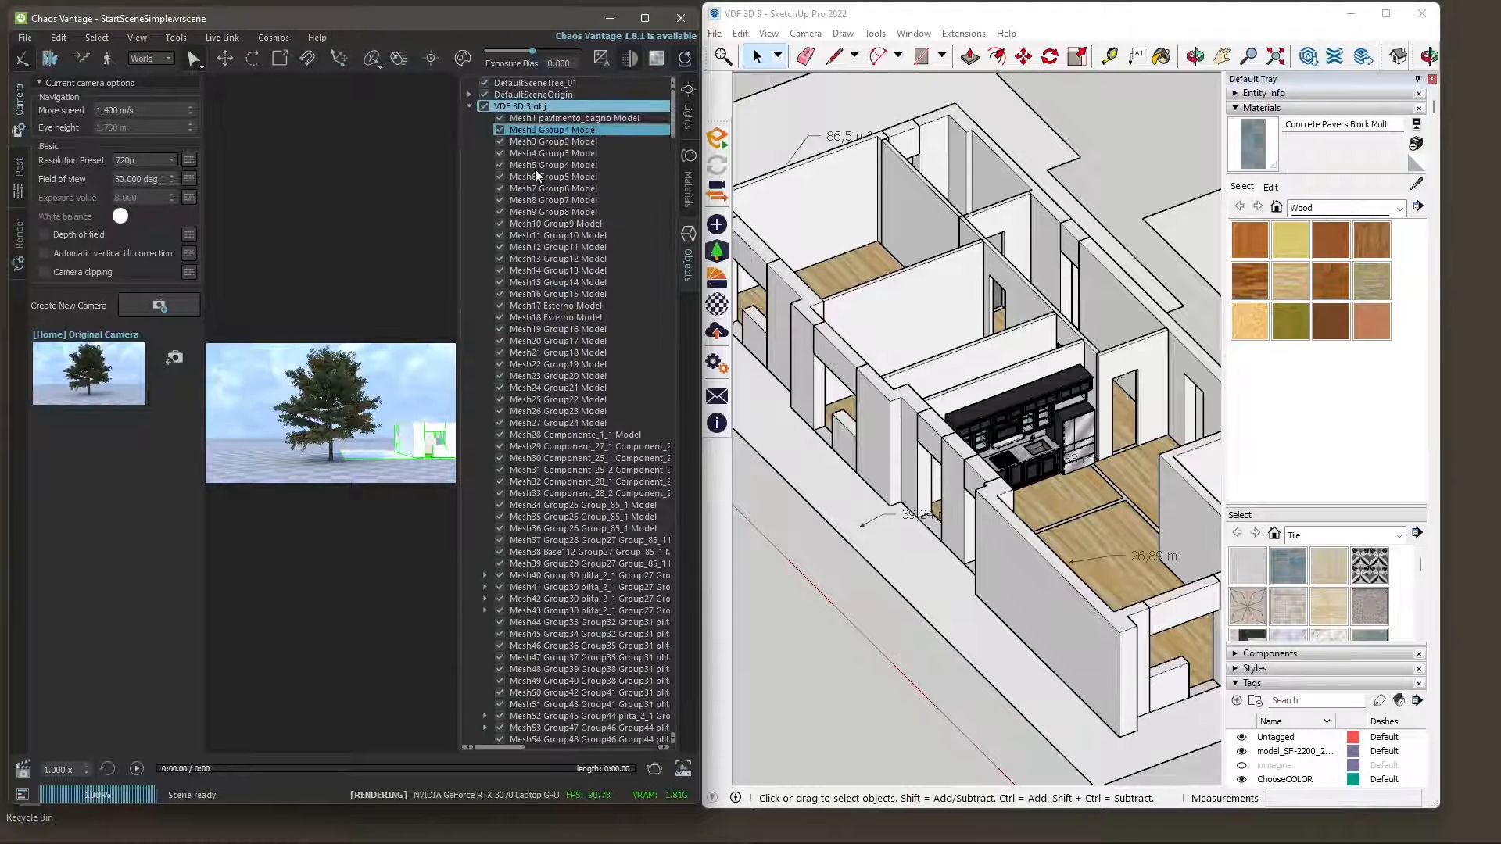
pyautogui.click(584, 144)
pyautogui.click(524, 343)
pyautogui.click(501, 341)
pyautogui.click(501, 341)
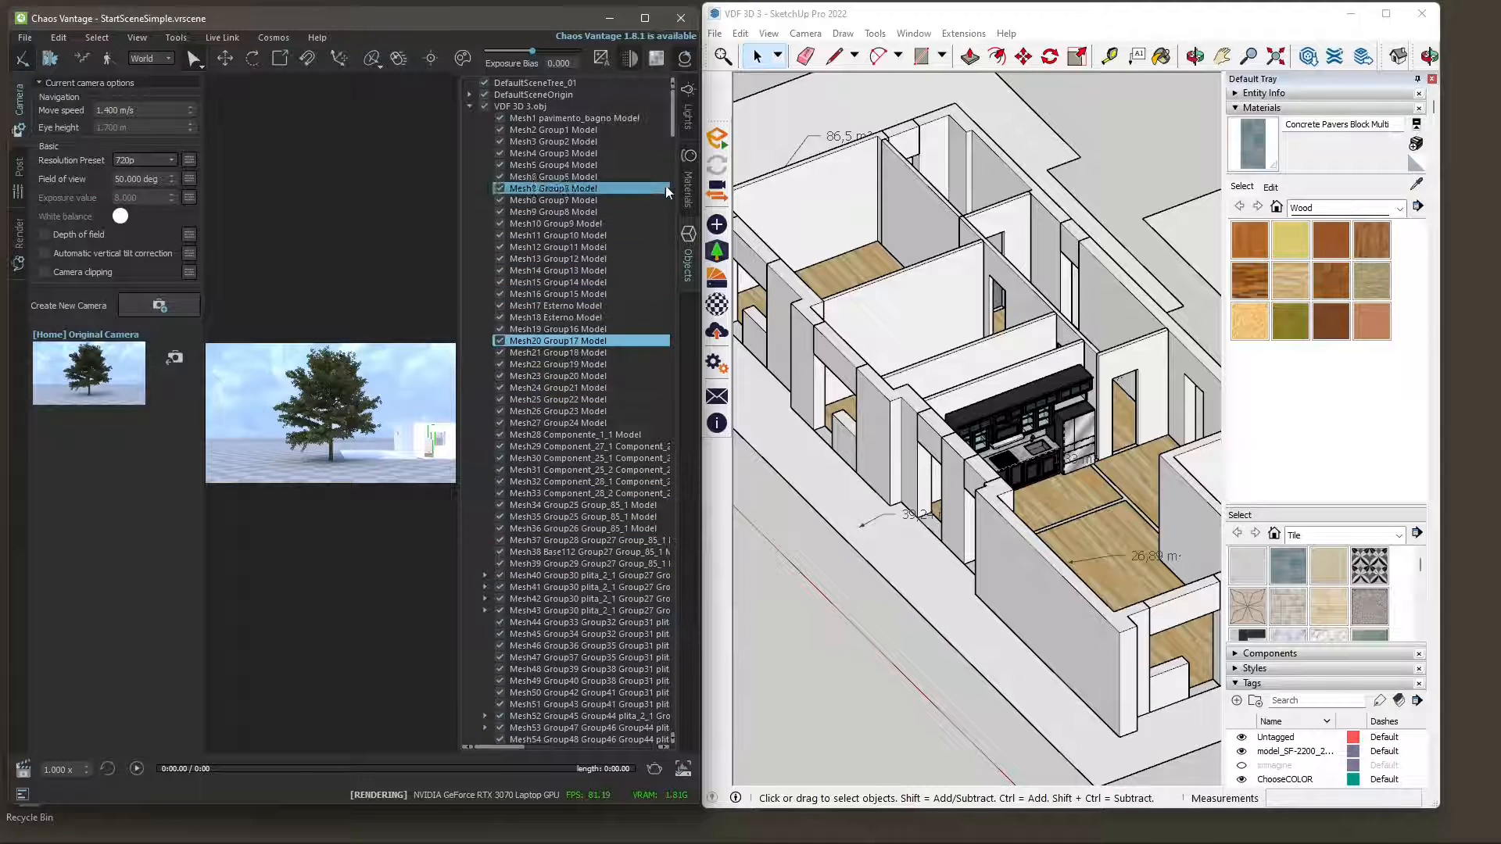
# Browse the scene's materials from the imported wood, marble and water ones back to the tree materials.
pyautogui.click(685, 184)
pyautogui.click(645, 421)
pyautogui.scroll(-8, 645, 412)
pyautogui.scroll(-15, 646, 414)
pyautogui.scroll(-8, 646, 413)
pyautogui.scroll(-8, 645, 561)
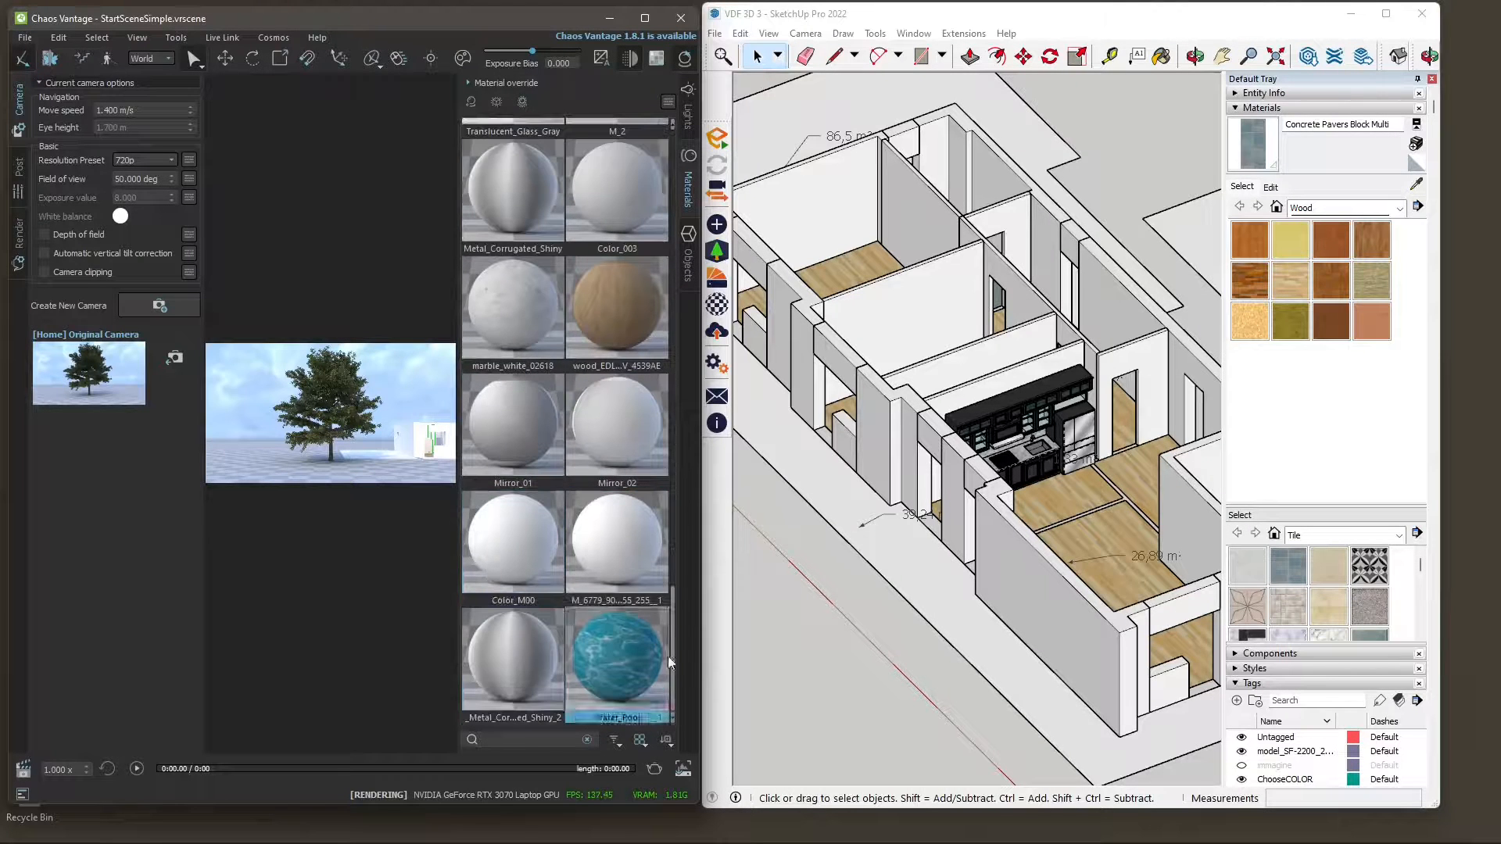
pyautogui.moveTo(673, 652); pyautogui.dragTo(741, 144)
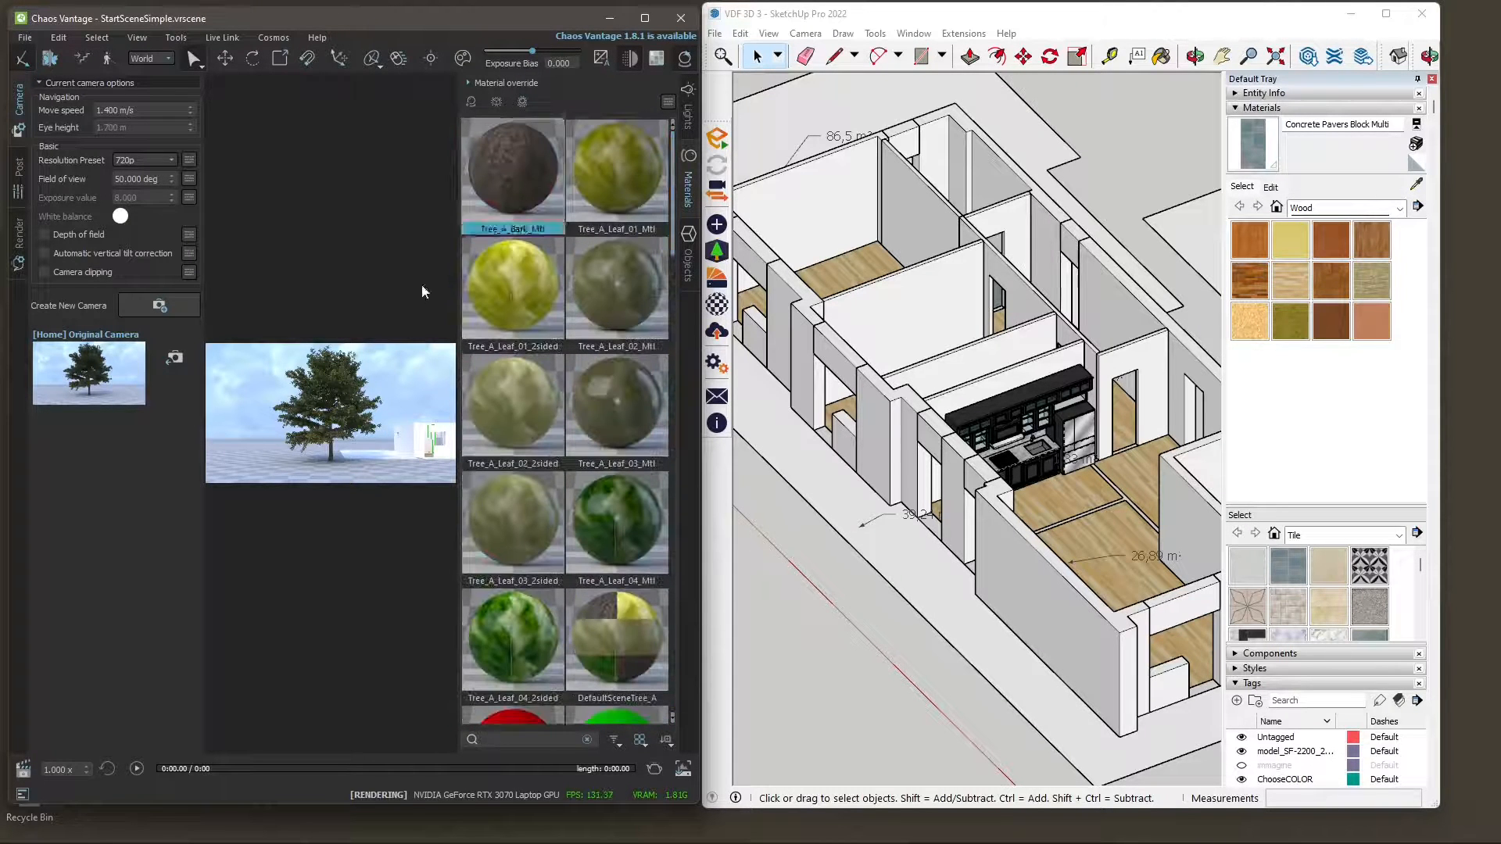
# Maximize Chaos Vantage and view the imported building's facade from close up and from a distance.
pyautogui.click(644, 18)
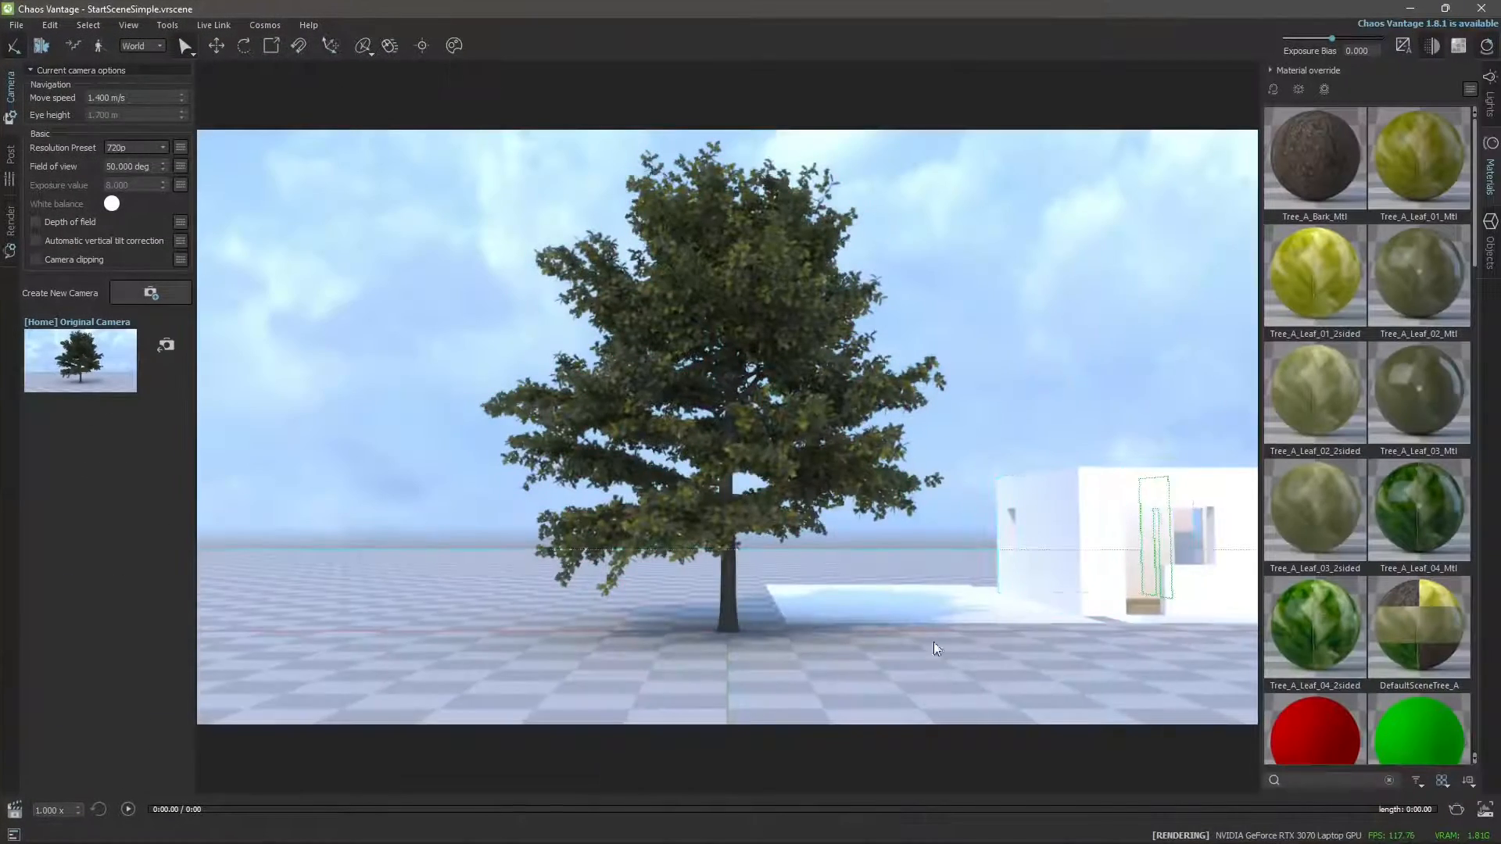
pyautogui.press('w')
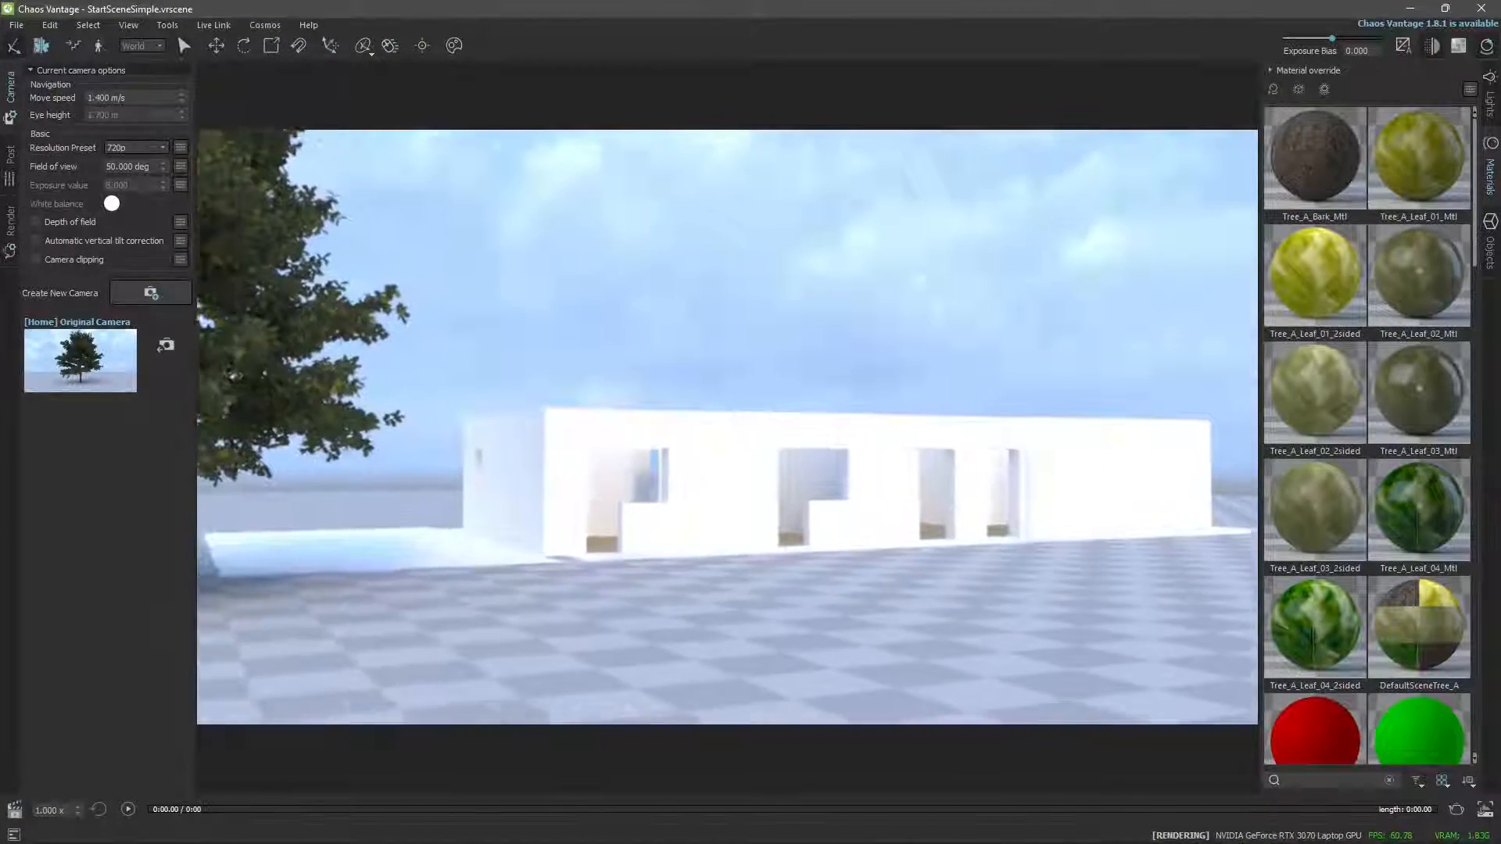
pyautogui.press('w')
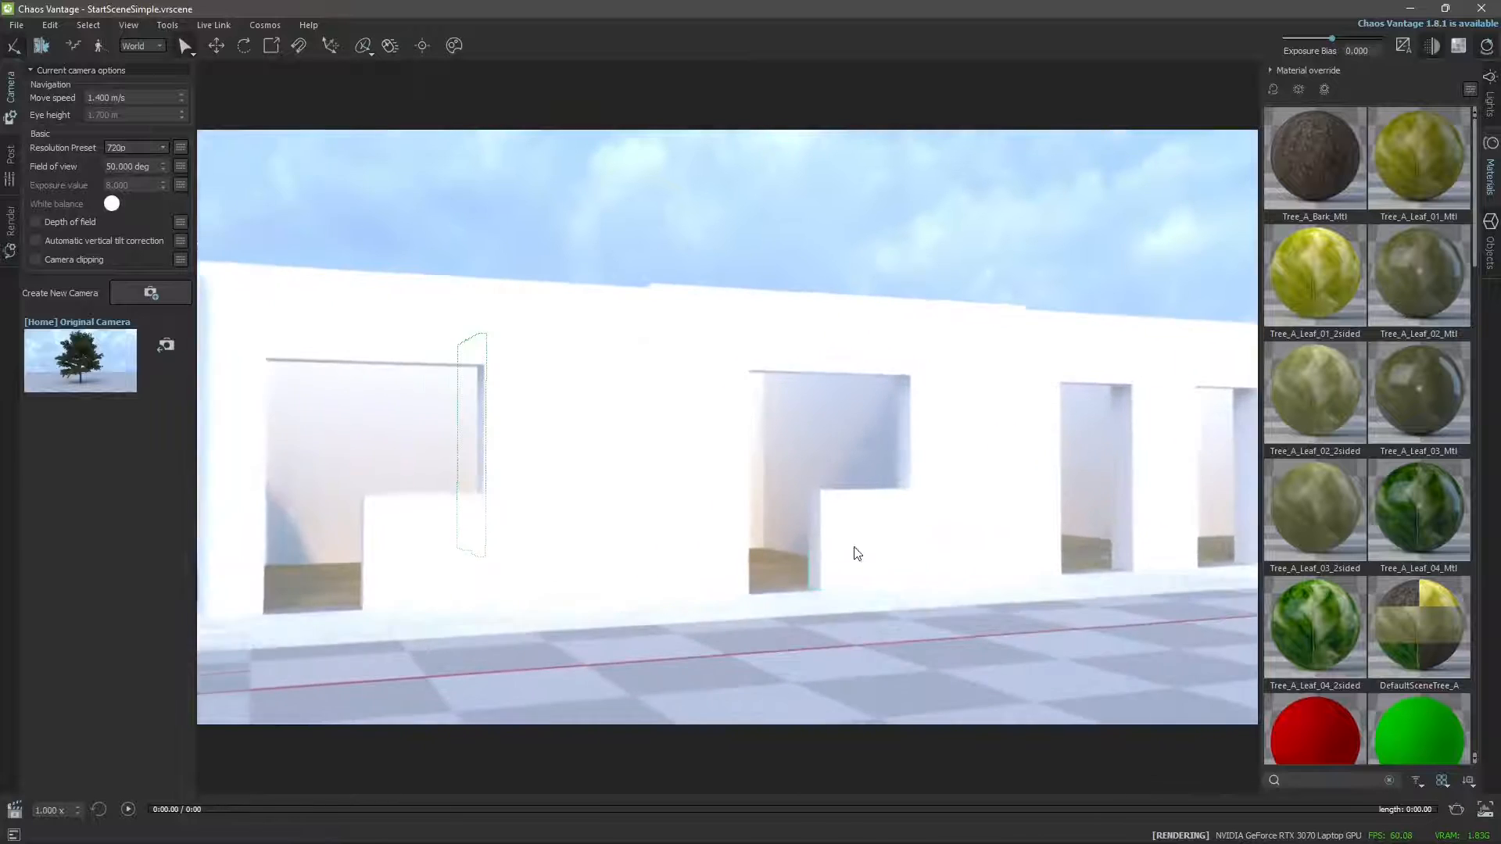
pyautogui.scroll(-10, 854, 552)
pyautogui.scroll(8, 849, 548)
pyautogui.scroll(-1, 858, 545)
pyautogui.scroll(5, 858, 545)
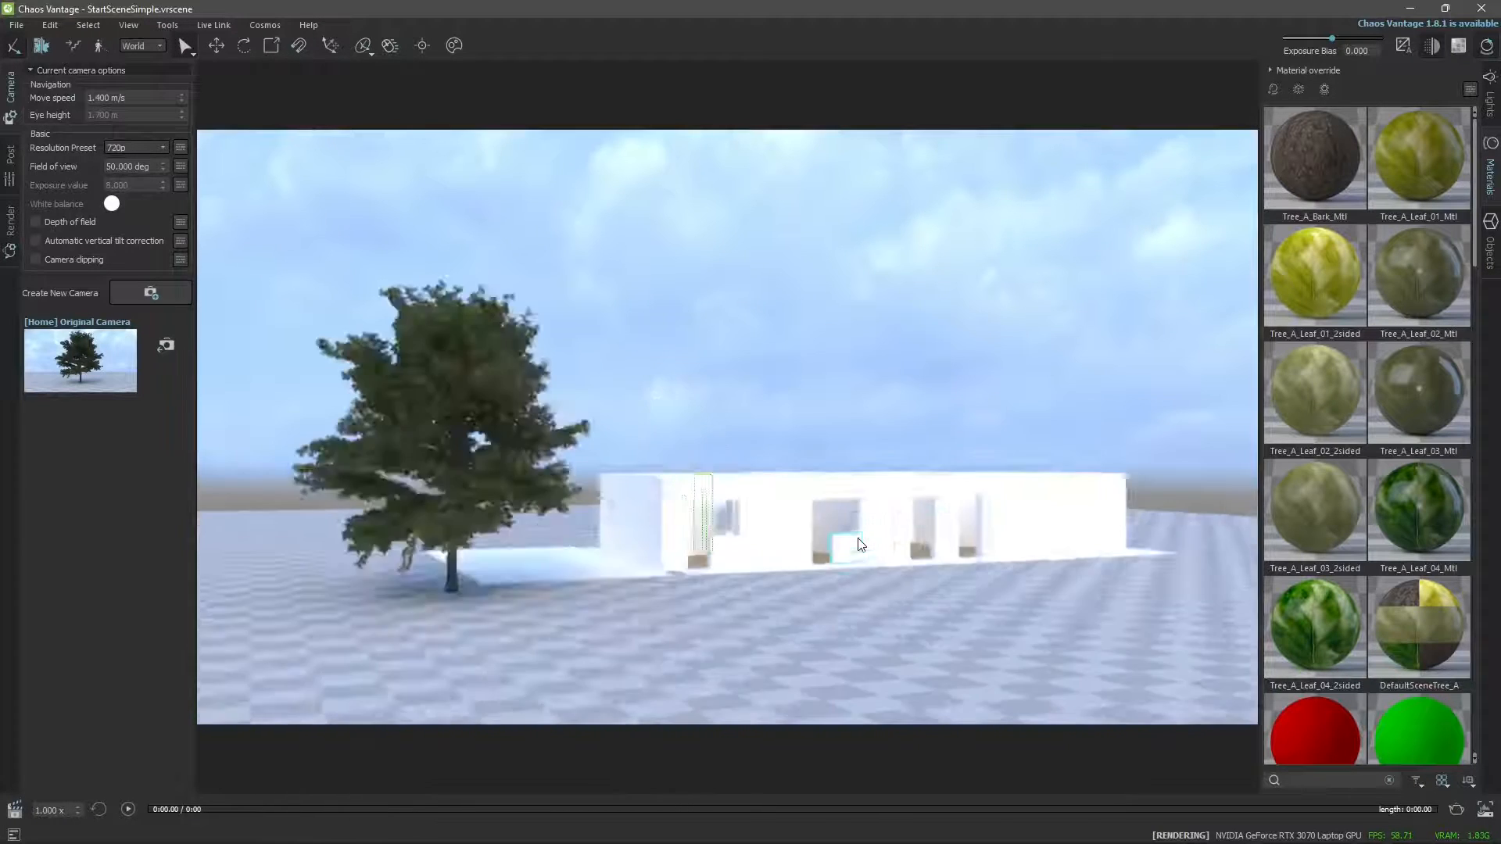
pyautogui.scroll(-4, 858, 545)
pyautogui.moveTo(858, 545); pyautogui.dragTo(876, 529)
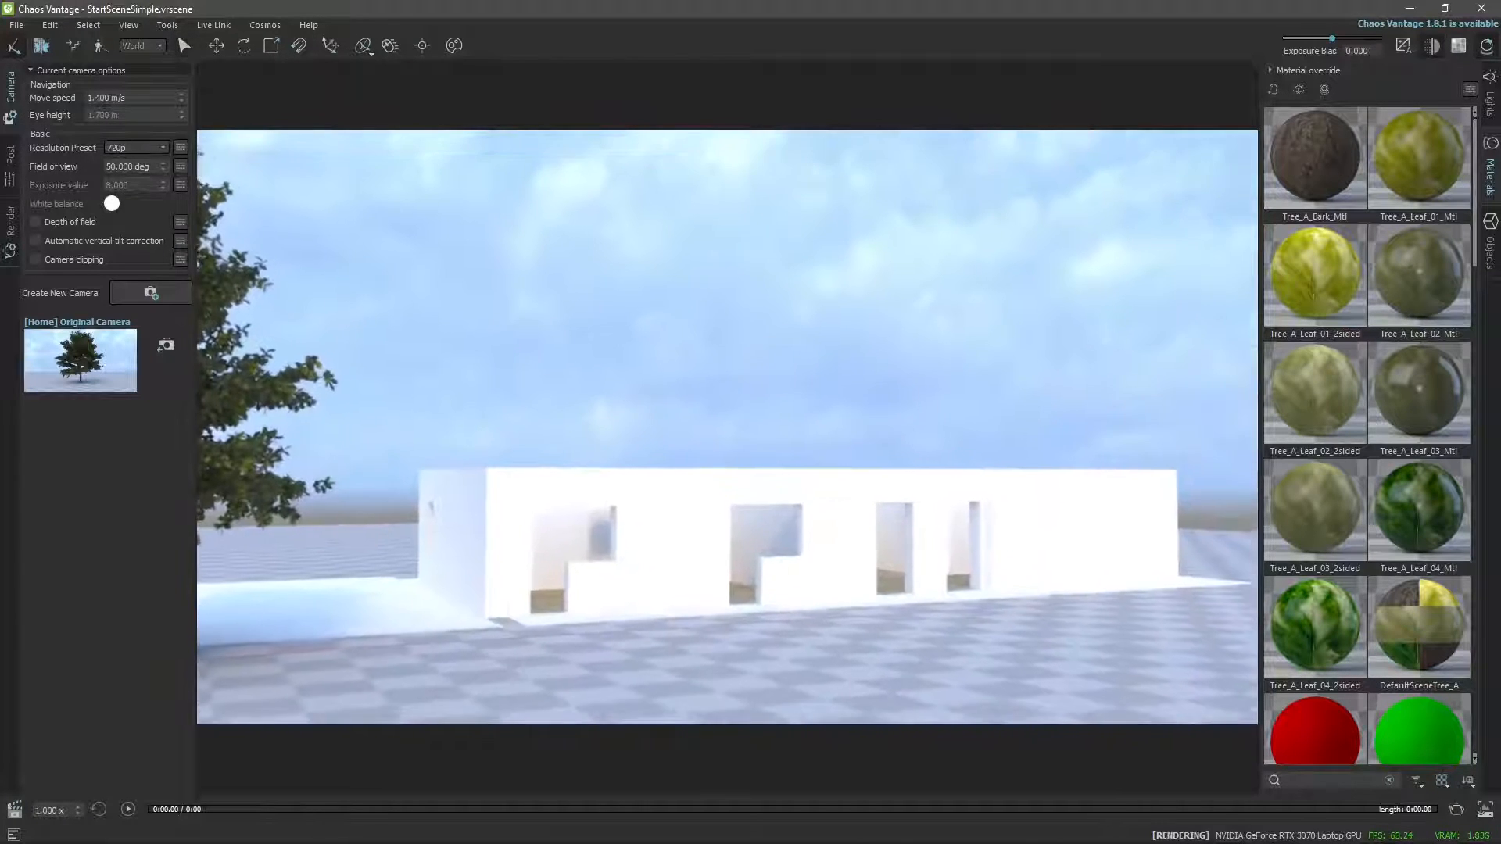
pyautogui.scroll(6, 855, 546)
# Fly through the facade into the building and look around the wood-floored room with the low window wall.
pyautogui.press('w')
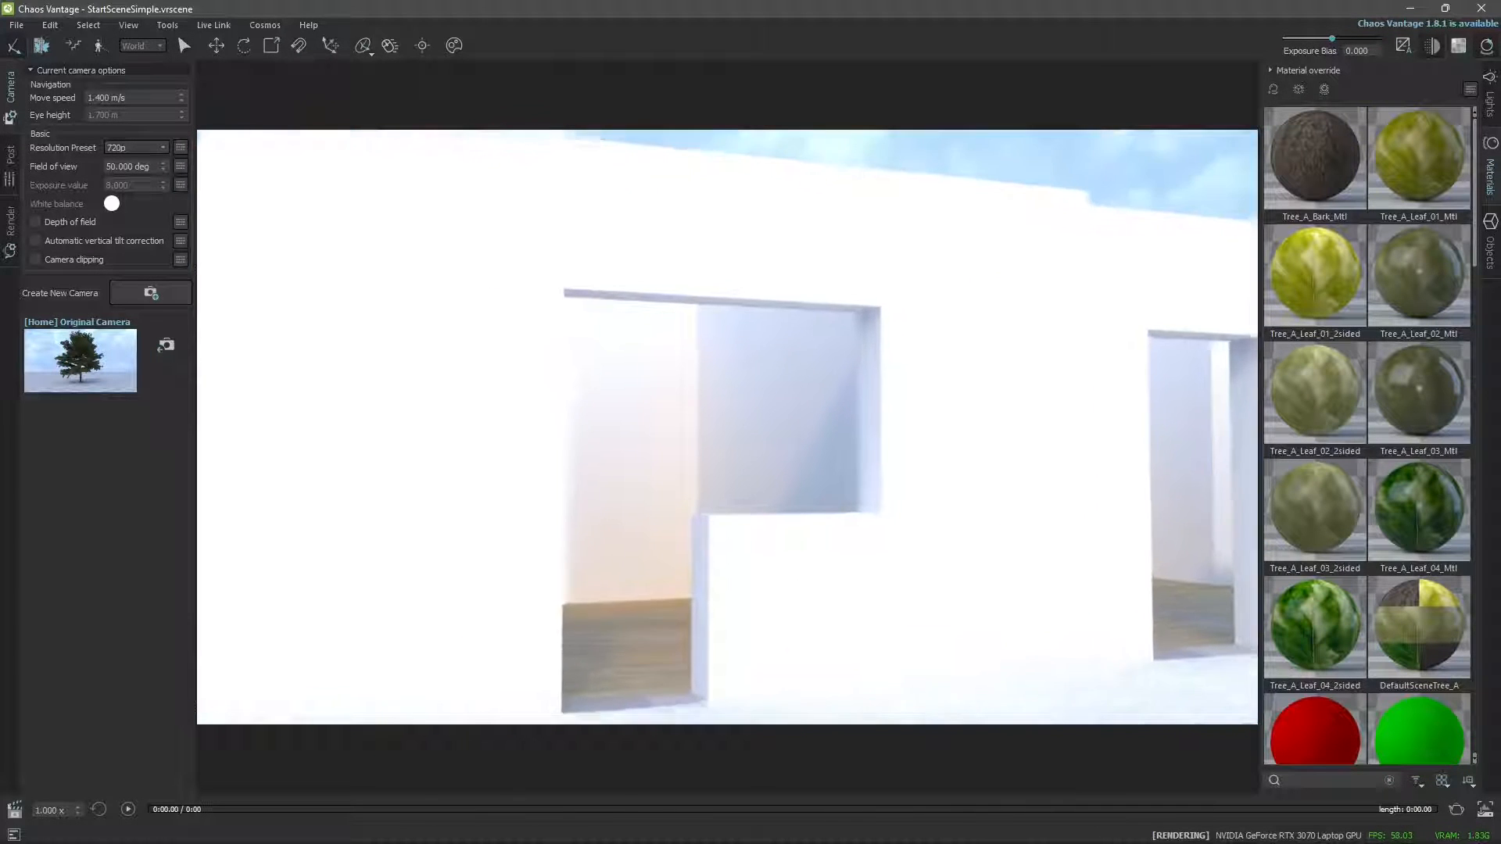
pyautogui.press('w')
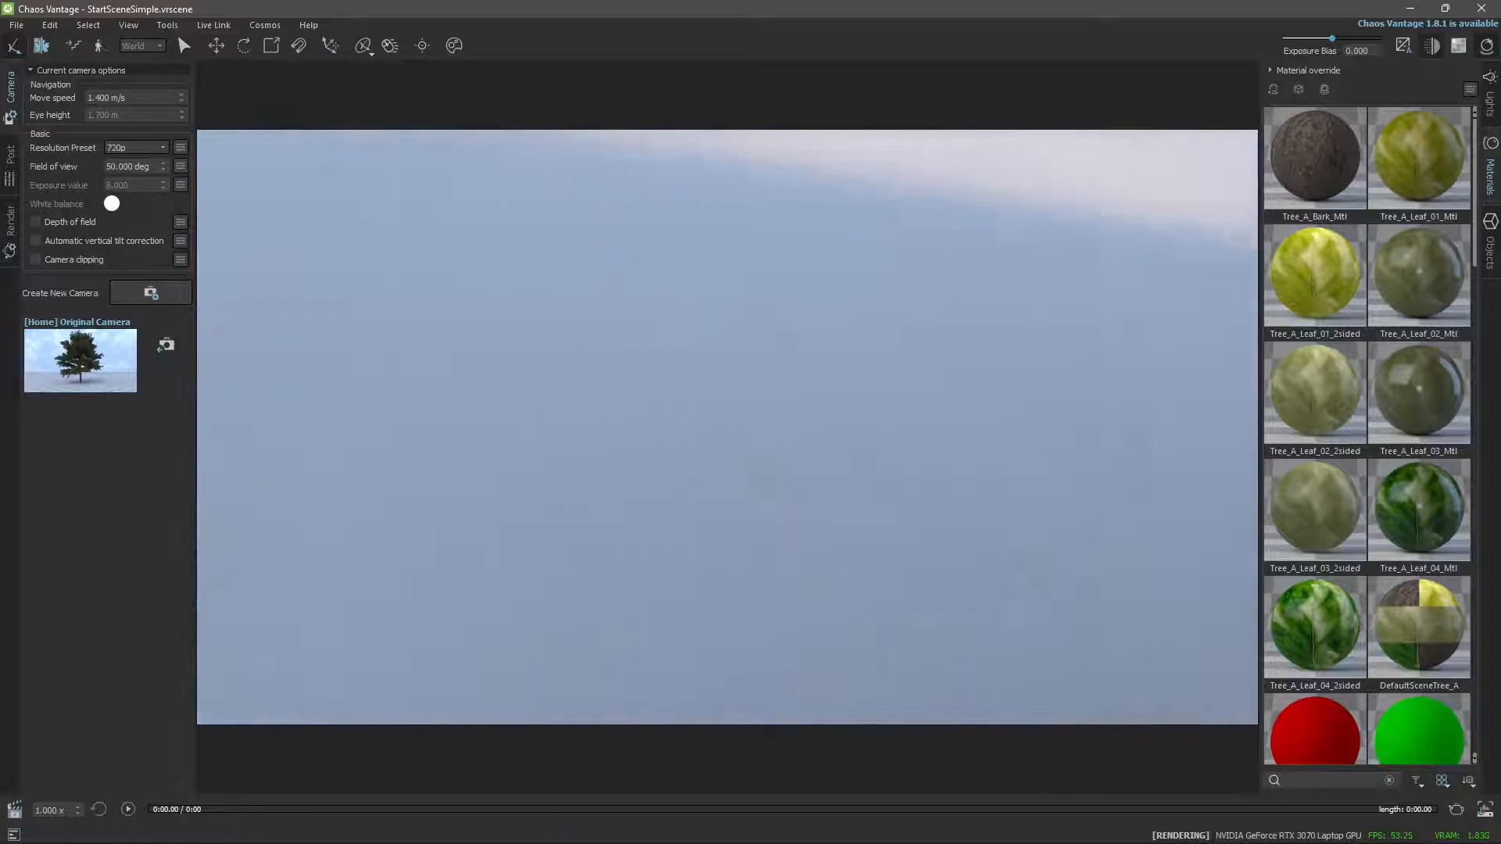
pyautogui.press('w')
pyautogui.press('w')
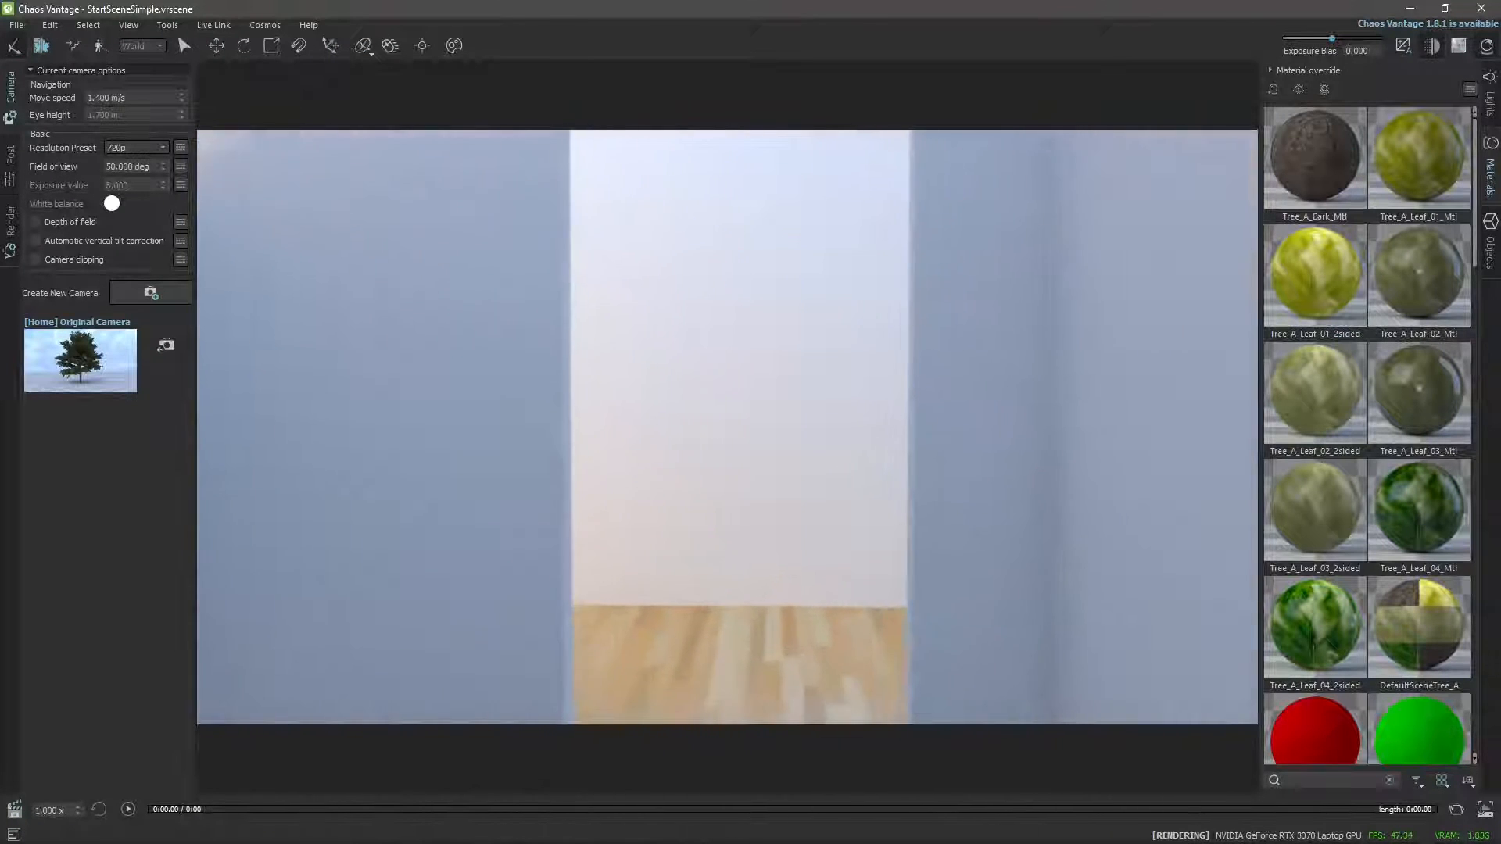
pyautogui.press('w')
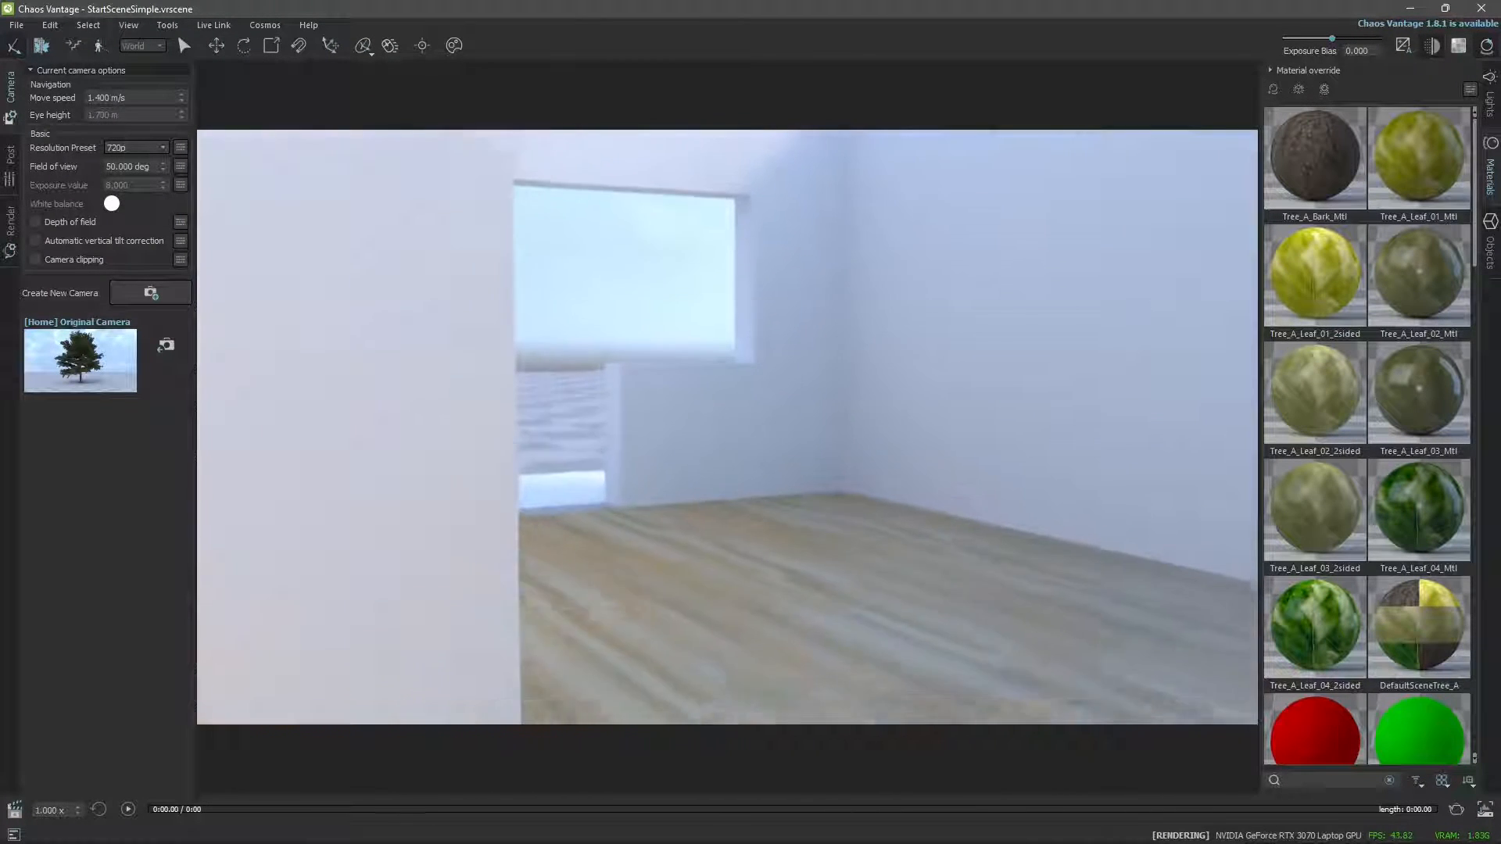
pyautogui.moveTo(746, 536); pyautogui.dragTo(776, 516)
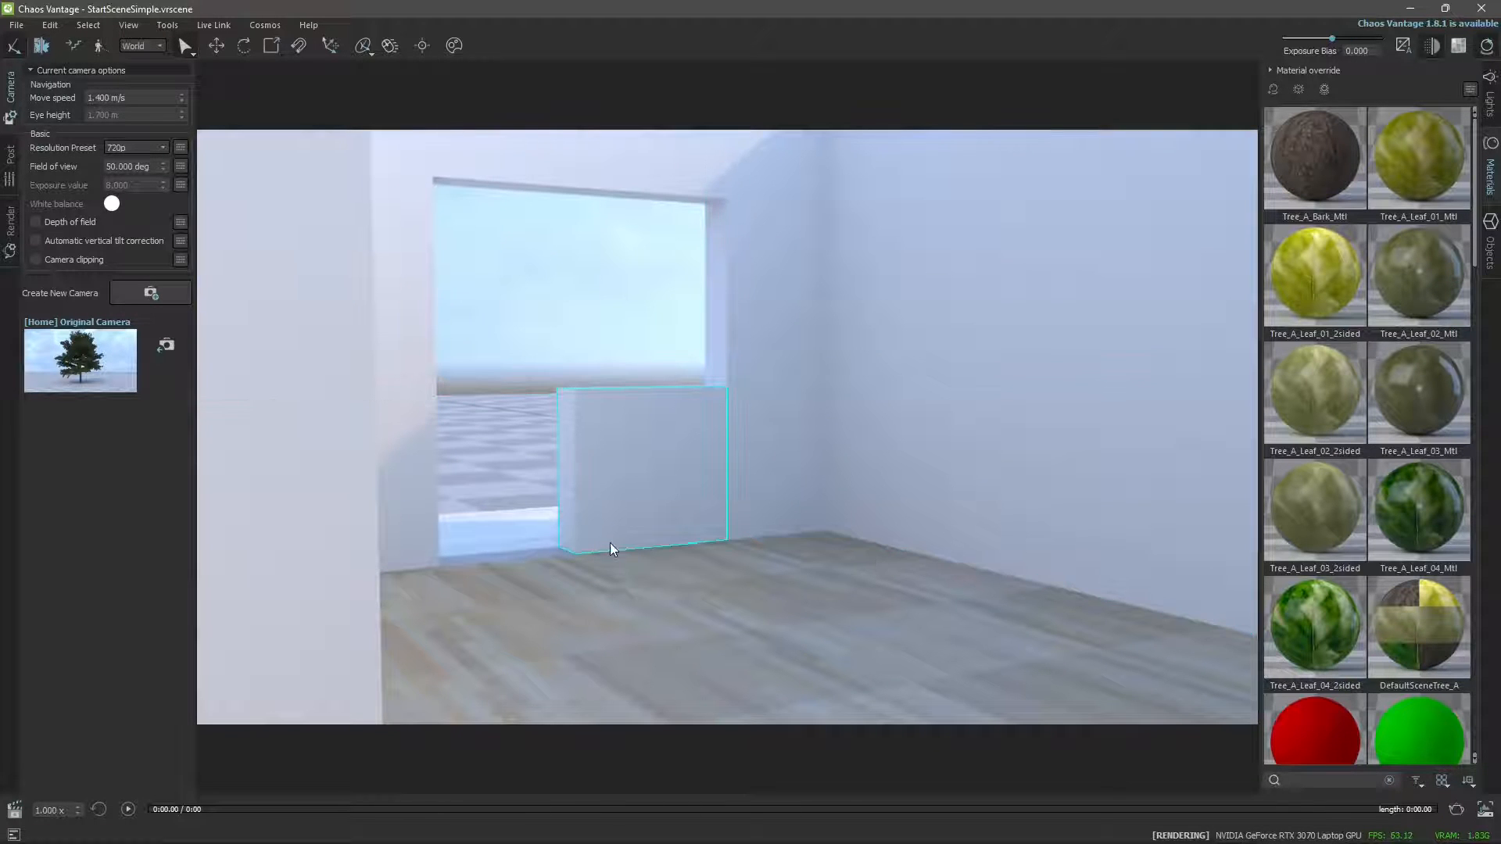
# Fly on through the model and out to the facade, viewing the kitchen through its opening.
pyautogui.press('w')
pyautogui.moveTo(681, 318); pyautogui.dragTo(760, 410)
pyautogui.press('w')
pyautogui.press('w')
pyautogui.press('s')
pyautogui.press('w')
pyautogui.press('a')
pyautogui.press('a')
pyautogui.moveTo(637, 460); pyautogui.dragTo(718, 356)
pyautogui.press('e')
pyautogui.press('q')
pyautogui.press('e')
pyautogui.press('q')
pyautogui.press('e')
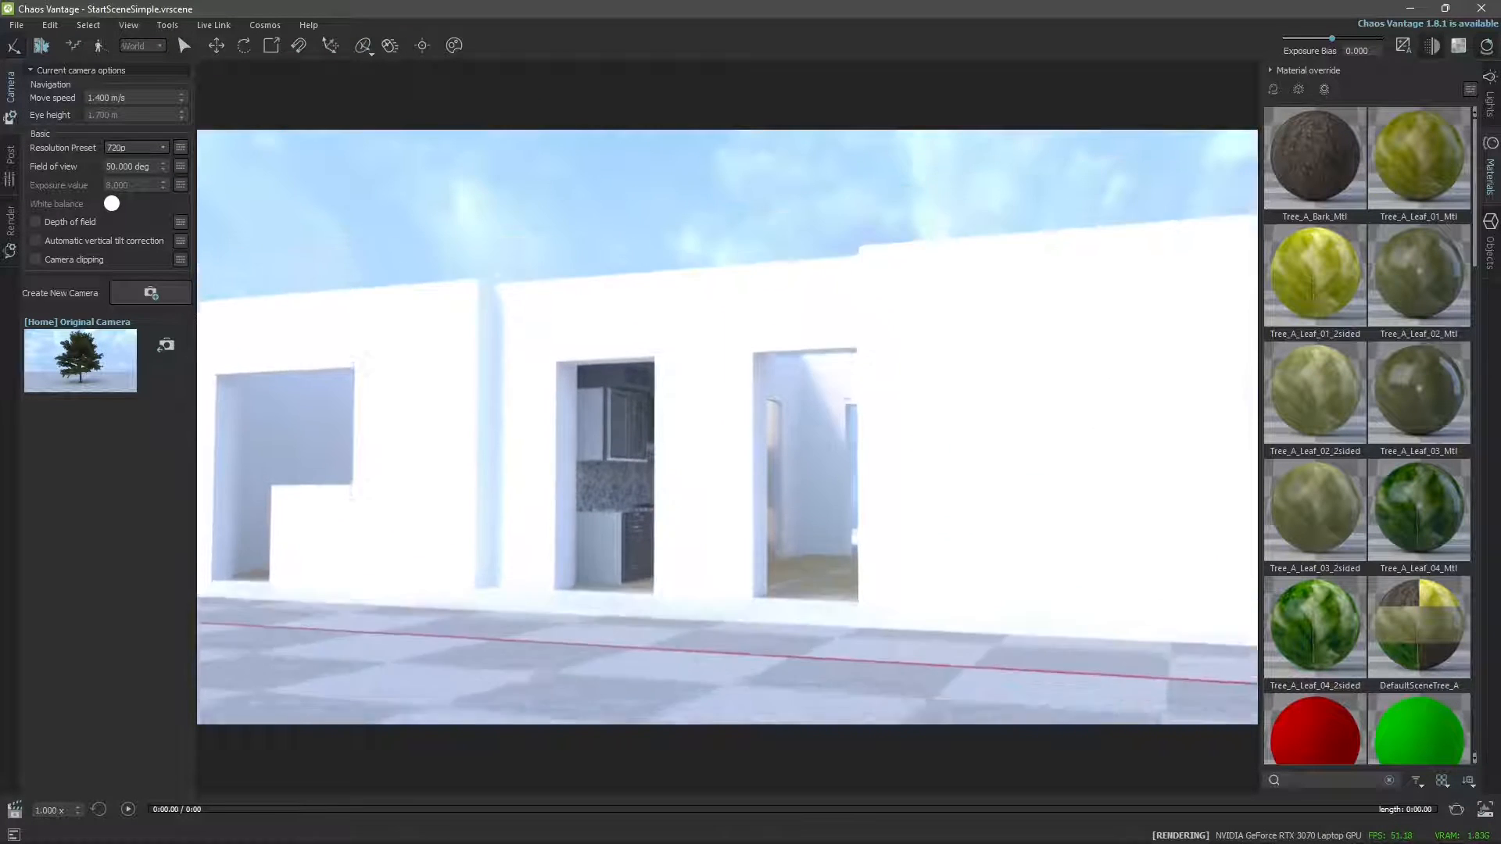
# Raise the camera above the building and back away to view all rooms and the kitchen from above.
pyautogui.press('e')
pyautogui.press('e')
pyautogui.moveTo(718, 356); pyautogui.dragTo(682, 511)
pyautogui.press('e')
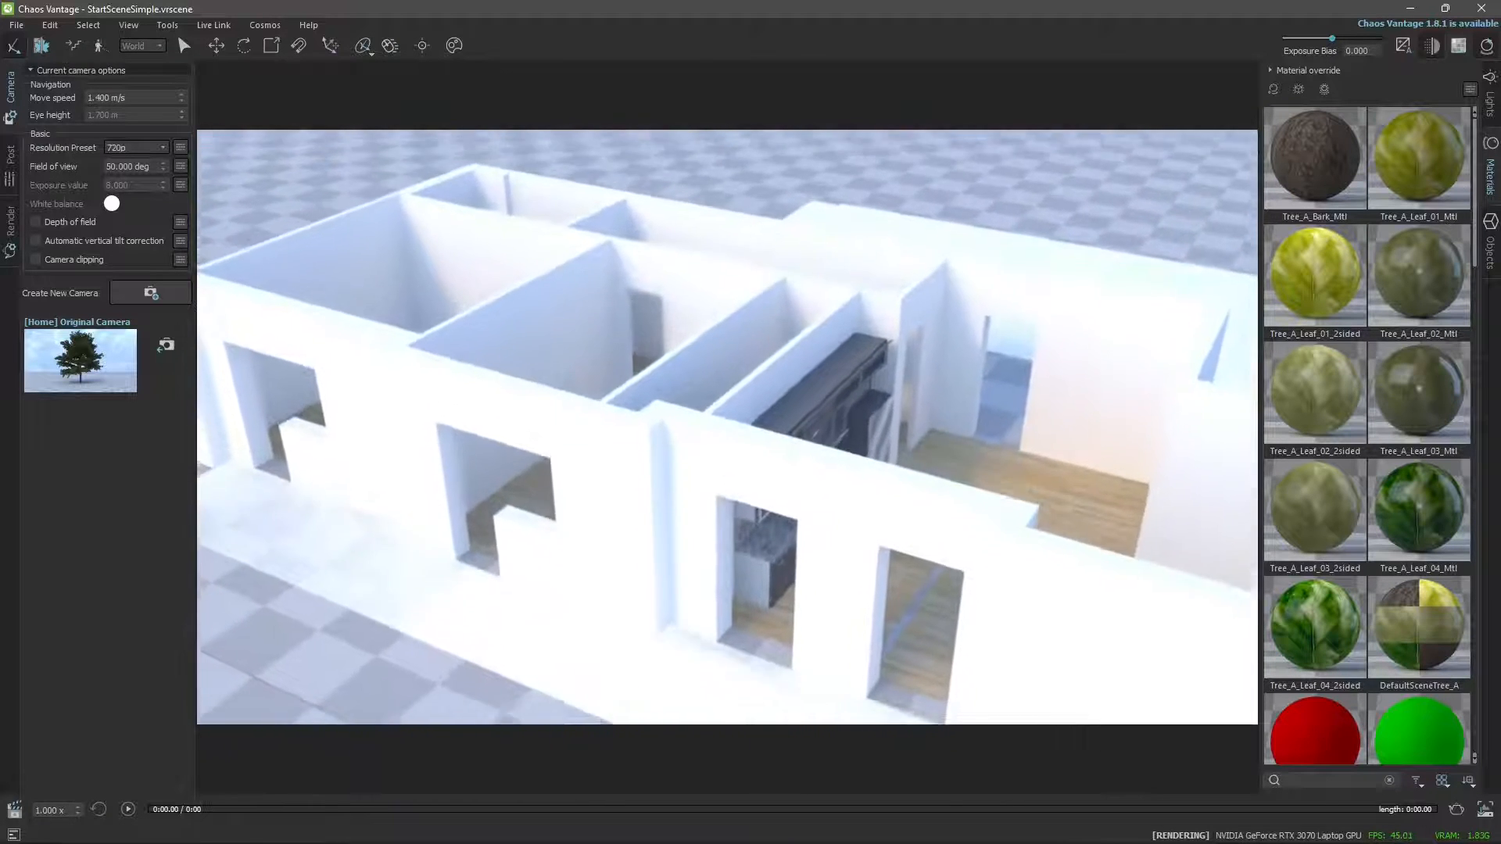
pyautogui.press('e')
pyautogui.press('d')
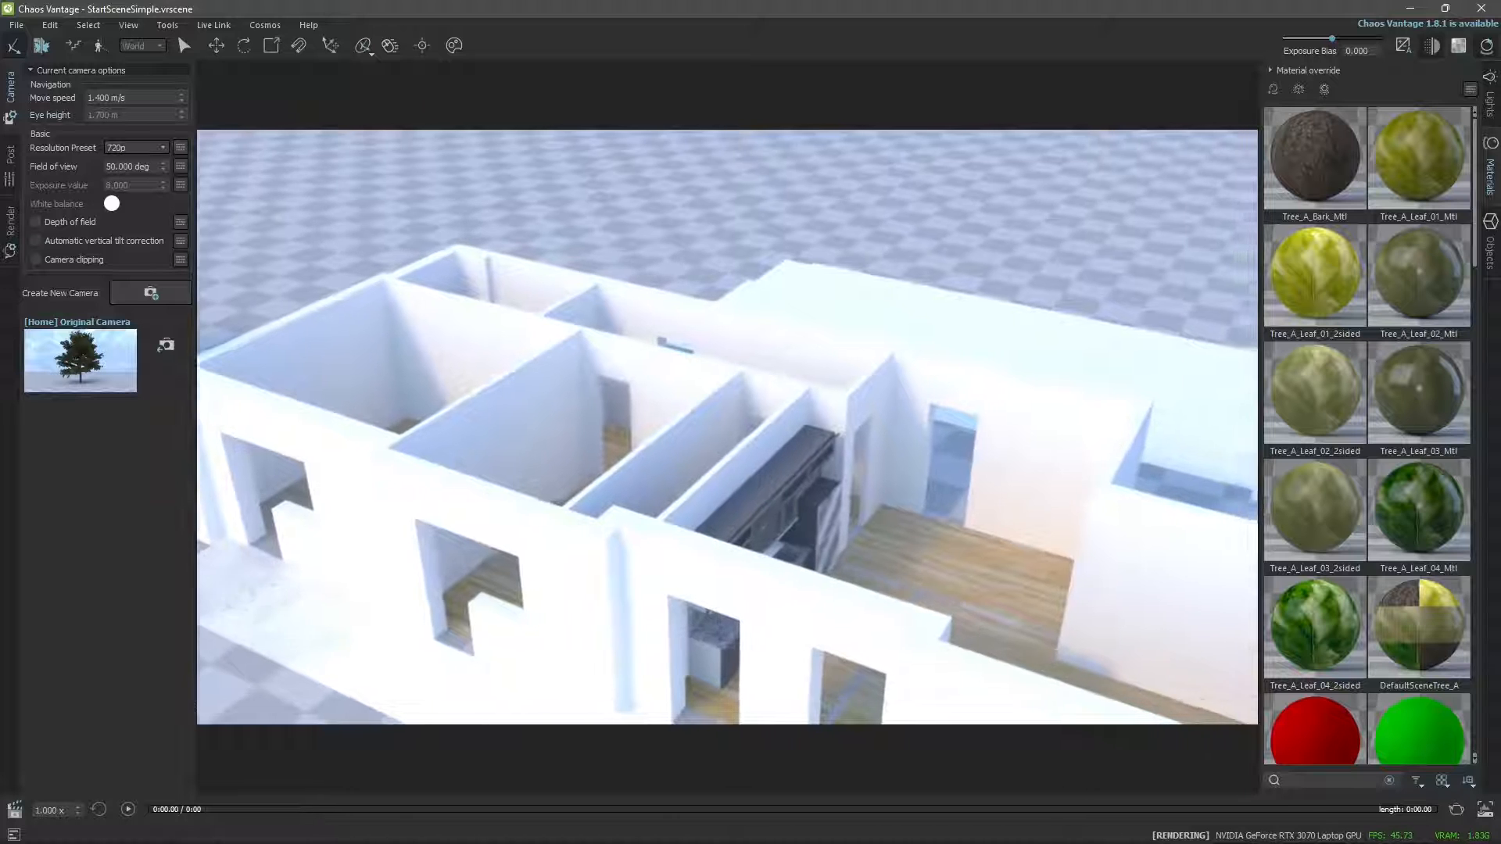
pyautogui.press('s')
pyautogui.moveTo(704, 465)
pyautogui.mouseDown()
pyautogui.moveTo(715, 432)
pyautogui.moveTo(696, 468)
pyautogui.moveTo(710, 453)
pyautogui.mouseUp()
pyautogui.press('s')
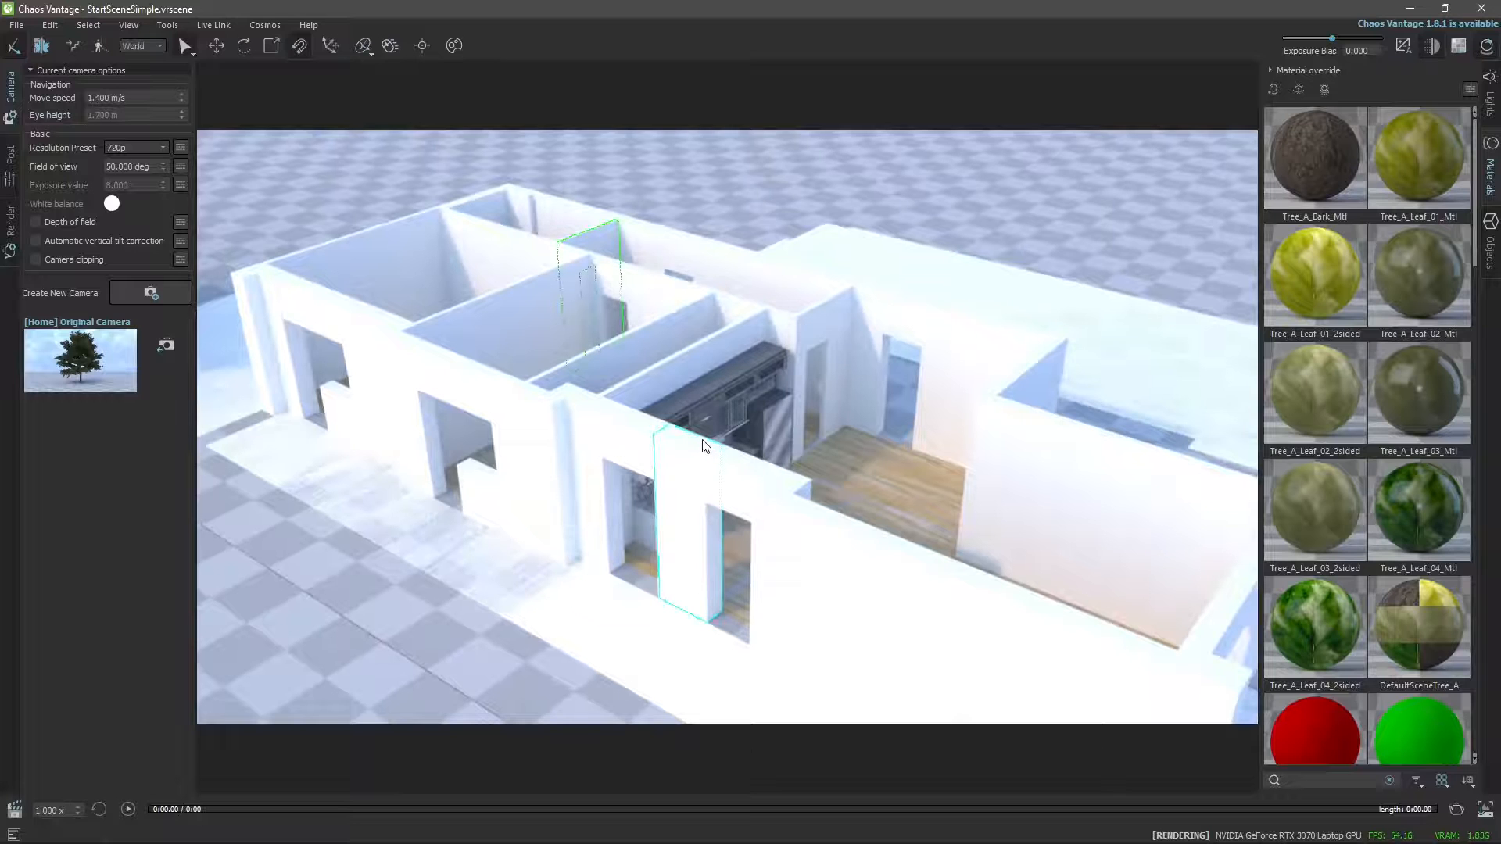